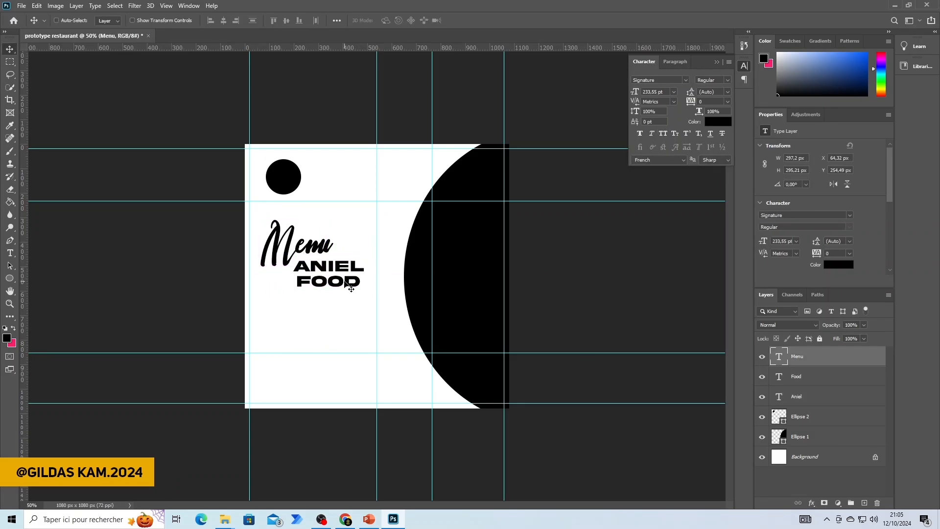
Add a Lorem ipsum paragraph text box below the ANIEL FOOD title, set in CocogooseProTrial Light at 30 pt.
{"action": "key", "text": "ctrl+plus"}
{"action": "key", "text": "t"}
{"action": "mouse_move", "coordinate": [229, 316]}
{"action": "left_mouse_down"}
{"action": "mouse_move", "coordinate": [377, 396]}
{"action": "mouse_move", "coordinate": [345, 394]}
{"action": "left_mouse_up"}
{"action": "left_click", "coordinate": [141, 20]}
{"action": "left_click", "coordinate": [263, 106]}
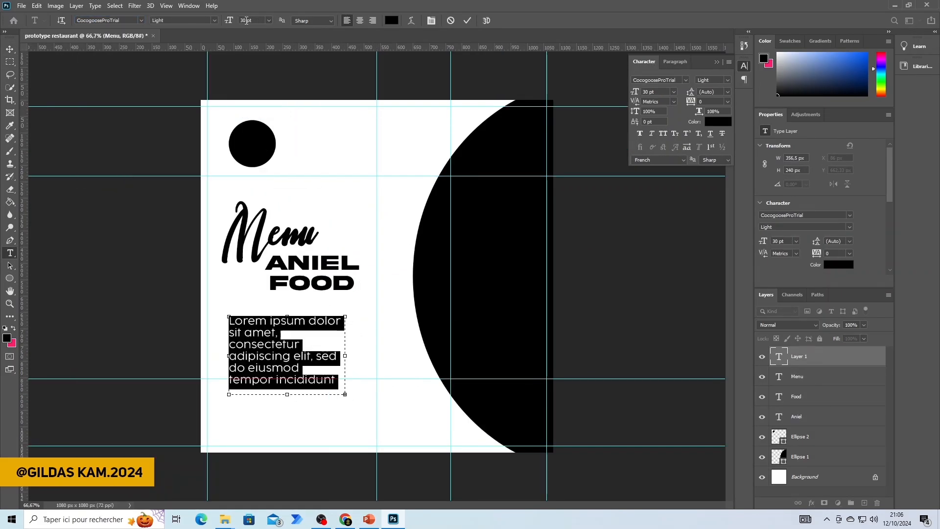
{"action": "left_click", "coordinate": [467, 20]}
{"action": "left_click", "coordinate": [728, 92]}
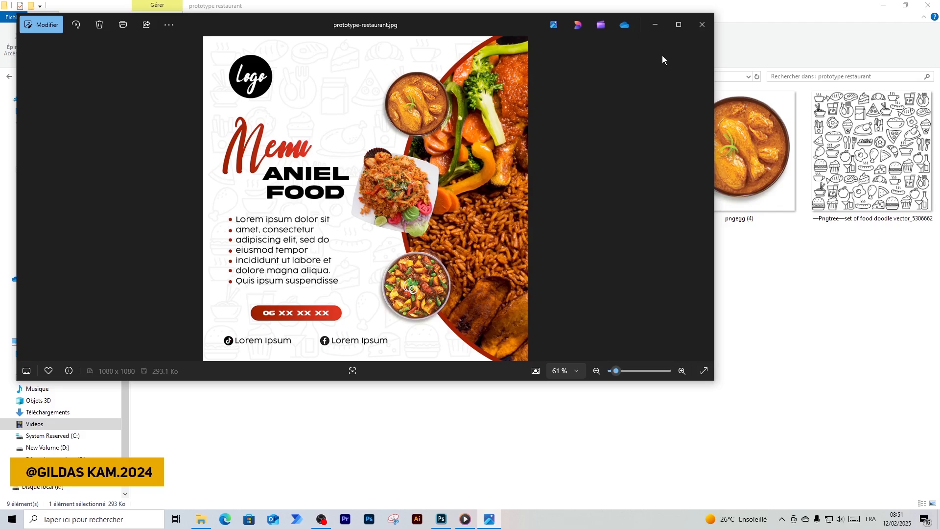
Close the prototype-restaurant.jpg preview and search for "menu restaurant" on Pinterest in the browser.
{"action": "left_click", "coordinate": [701, 26]}
{"action": "left_click", "coordinate": [536, 440]}
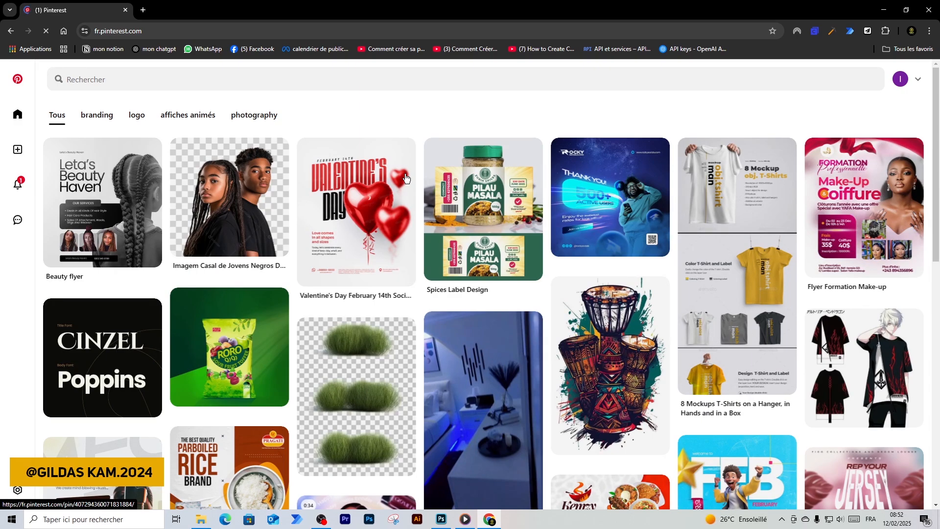
{"action": "scroll", "coordinate": [397, 304], "scroll_direction": "down", "scroll_amount": 1}
{"action": "scroll", "coordinate": [397, 305], "scroll_direction": "up", "scroll_amount": 1}
{"action": "mouse_move", "coordinate": [309, 263]}
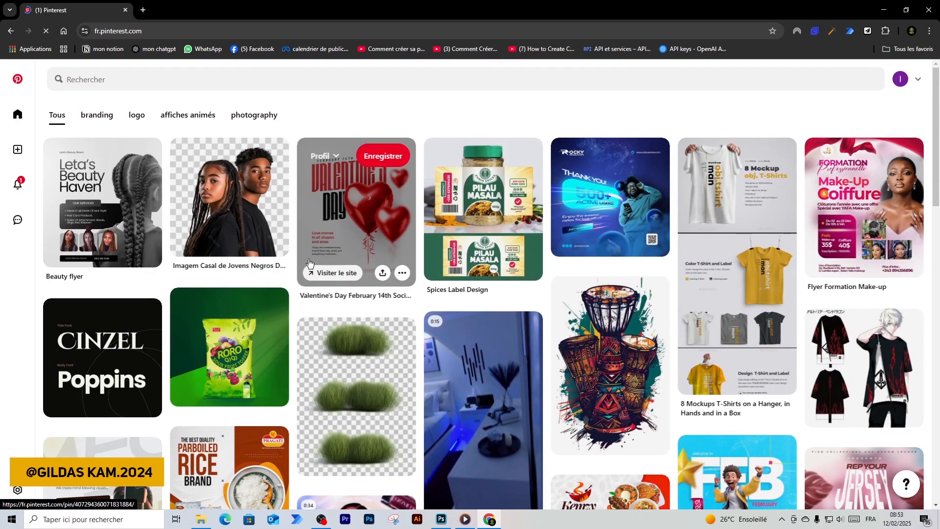
{"action": "left_click", "coordinate": [167, 82]}
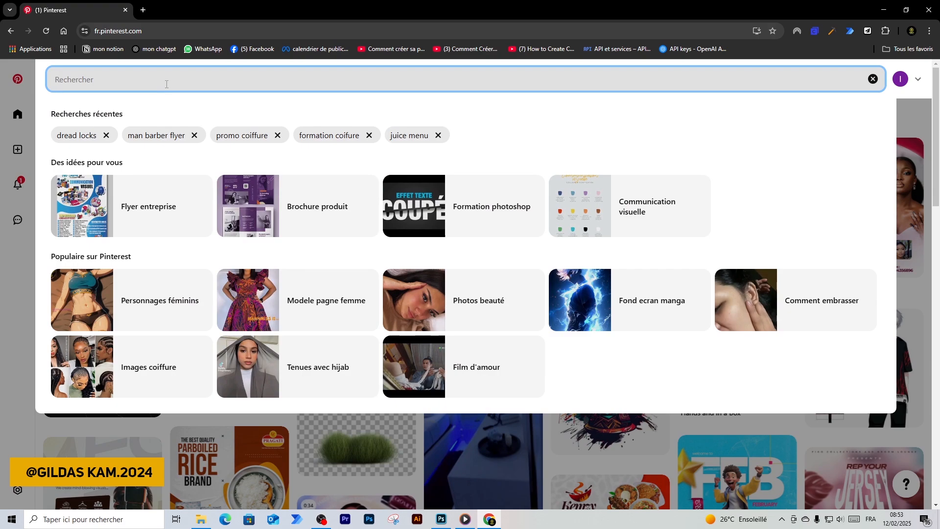
{"action": "type", "text": "menu rest"}
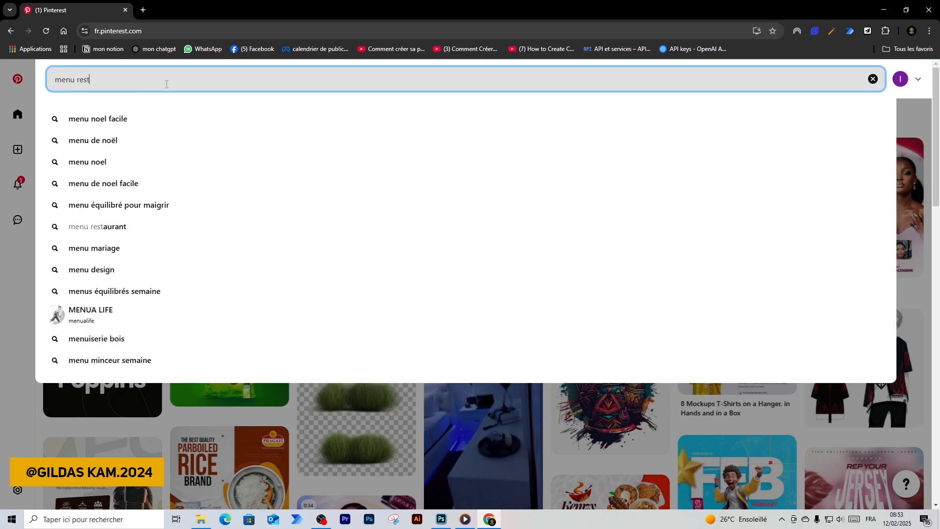
{"action": "type", "text": "aurant"}
{"action": "key", "text": "Return"}
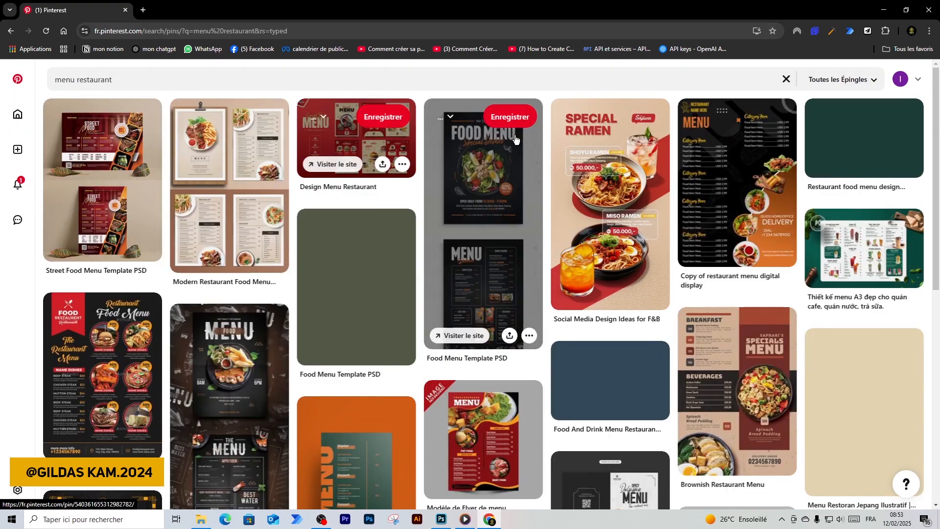
Browse the restaurant menu pins, open the Food Menu Design pin and its related Naan Kitchen flyer.
{"action": "scroll", "coordinate": [205, 328], "scroll_direction": "down", "scroll_amount": 2}
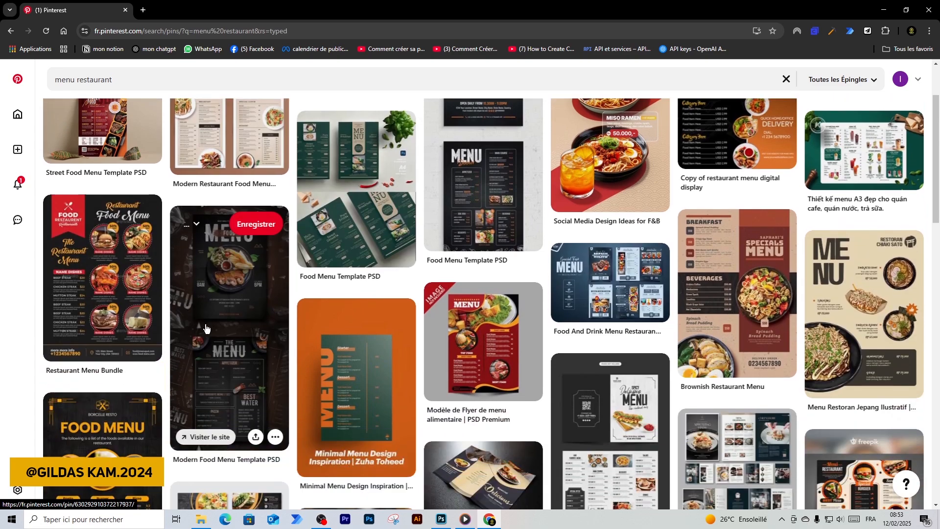
{"action": "scroll", "coordinate": [206, 328], "scroll_direction": "down", "scroll_amount": 4}
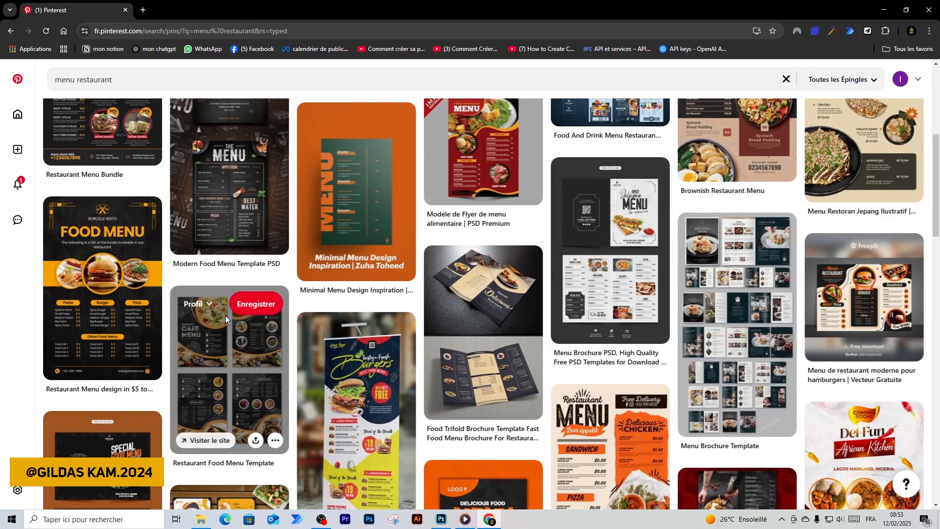
{"action": "scroll", "coordinate": [550, 342], "scroll_direction": "down", "scroll_amount": 4}
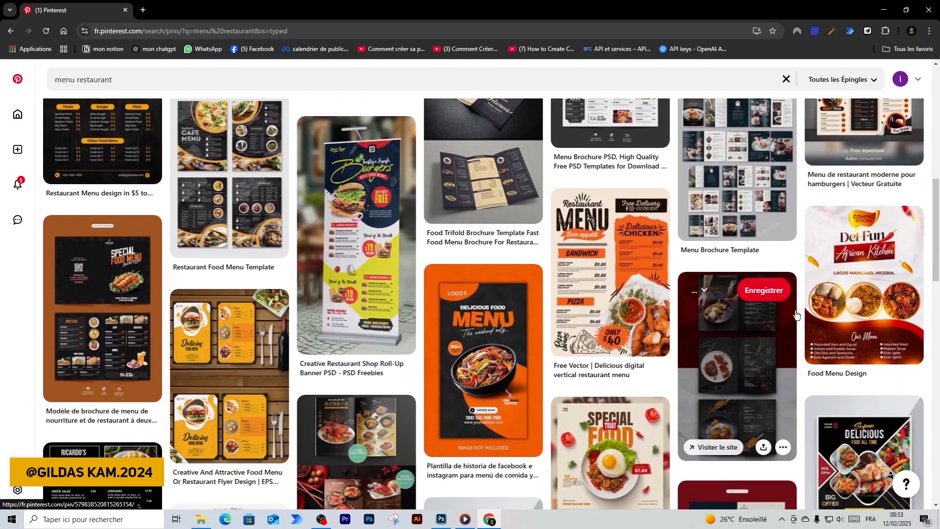
{"action": "left_click", "coordinate": [844, 291]}
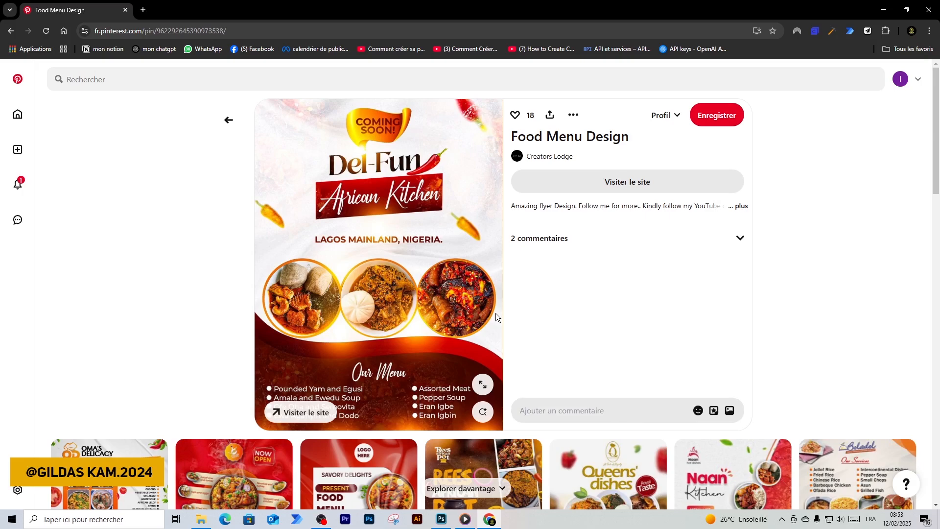
{"action": "left_click", "coordinate": [733, 475]}
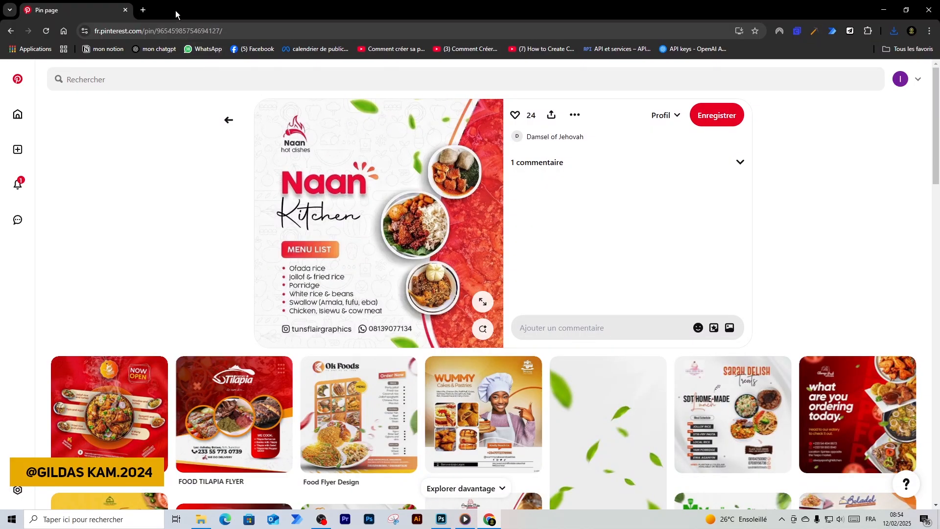
Search Google for "dafont" in a new browser tab and open the DaFont website.
{"action": "left_click", "coordinate": [143, 10]}
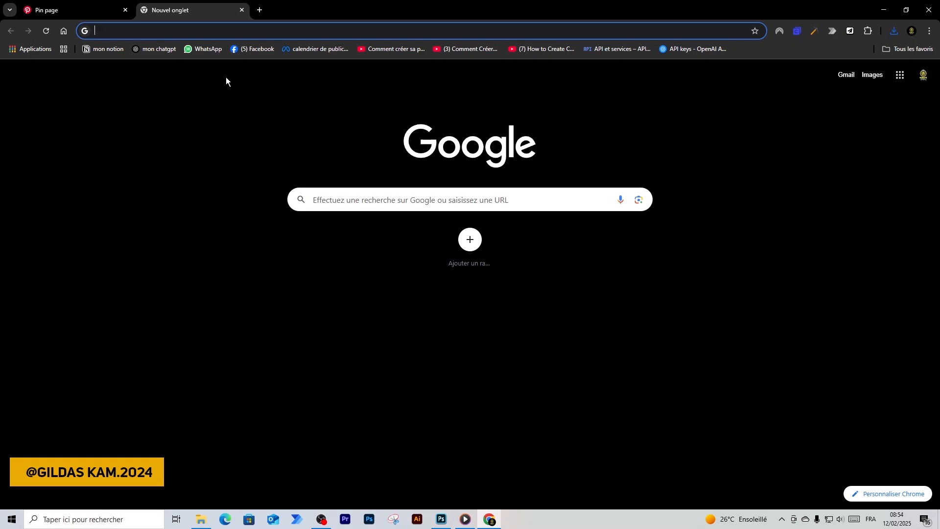
{"action": "left_click", "coordinate": [334, 196]}
{"action": "type", "text": "da"}
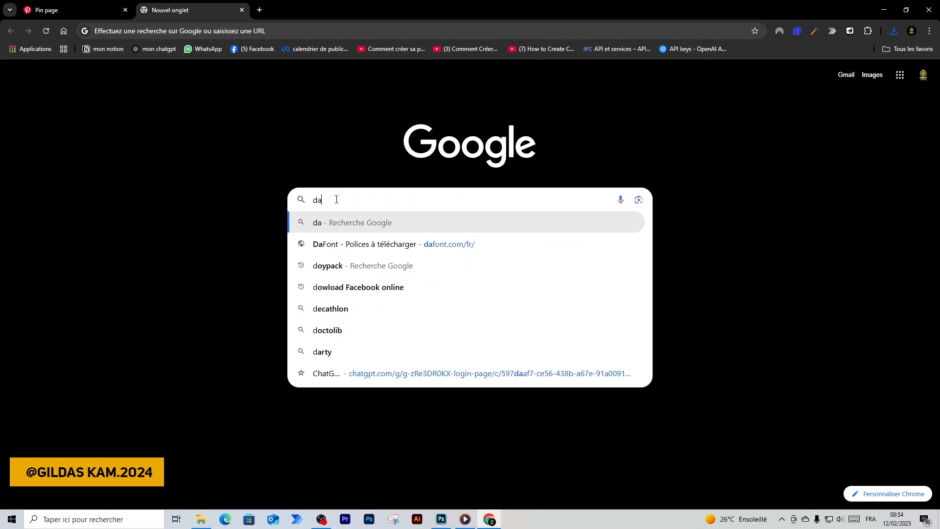
{"action": "type", "text": "font"}
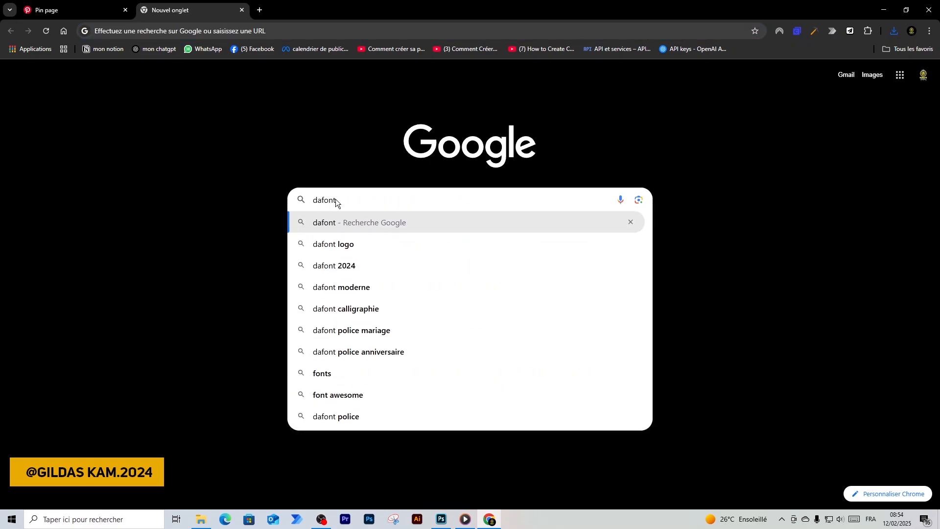
{"action": "key", "text": "Return"}
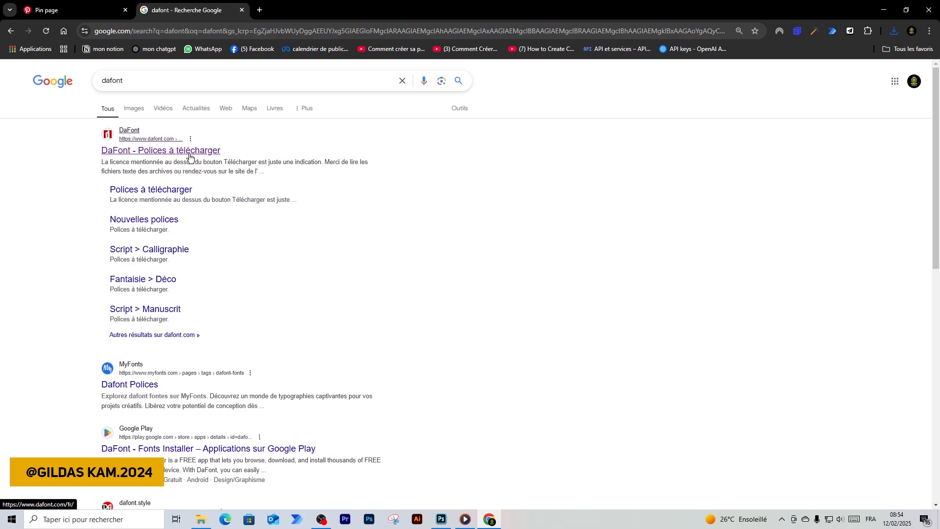
{"action": "left_click", "coordinate": [190, 156]}
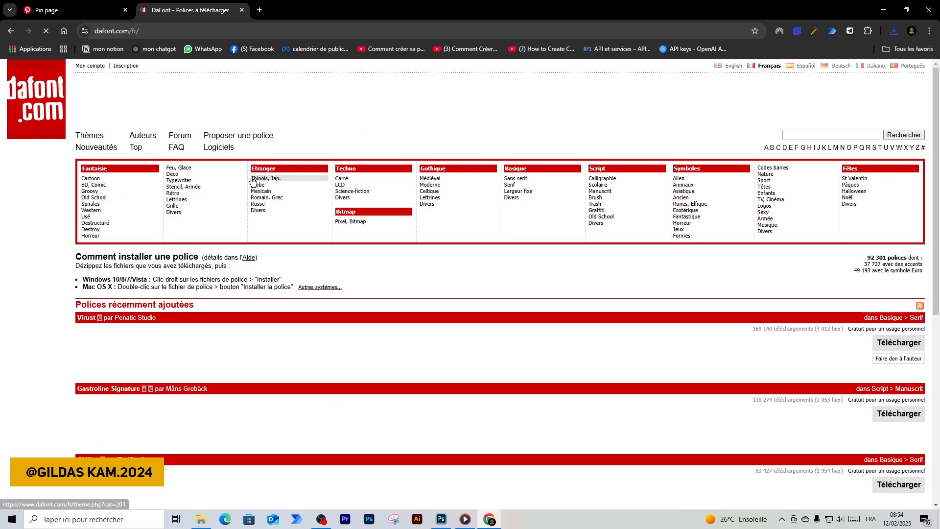
Look through the recently added fonts on the DaFont home page.
{"action": "scroll", "coordinate": [225, 322], "scroll_direction": "down", "scroll_amount": 3}
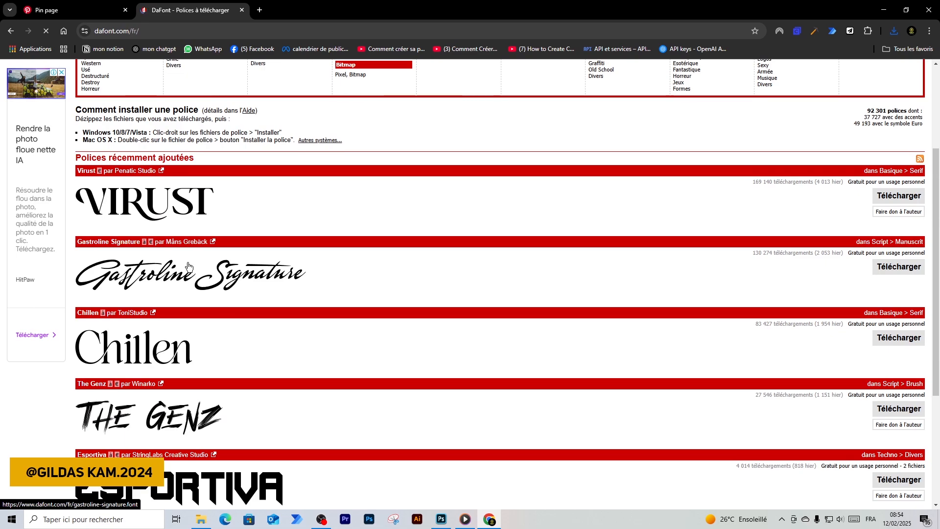
{"action": "scroll", "coordinate": [220, 322], "scroll_direction": "down", "scroll_amount": 4}
{"action": "scroll", "coordinate": [222, 322], "scroll_direction": "up", "scroll_amount": 3}
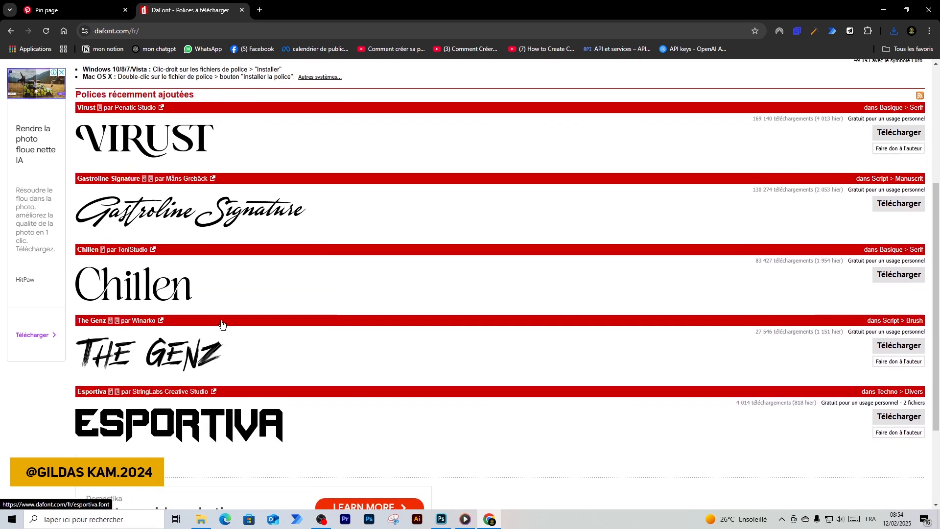
{"action": "scroll", "coordinate": [222, 325], "scroll_direction": "up", "scroll_amount": 1}
{"action": "scroll", "coordinate": [221, 324], "scroll_direction": "up", "scroll_amount": 4}
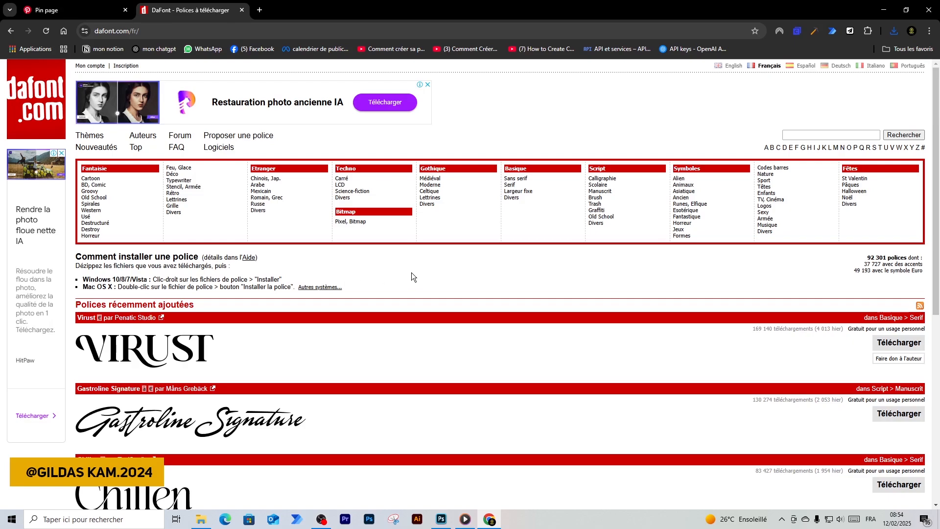
Check the lettering in the prototype-restaurant.jpg flyer preview, minimize it and return to the DaFont page in the browser.
{"action": "left_click", "coordinate": [817, 136]}
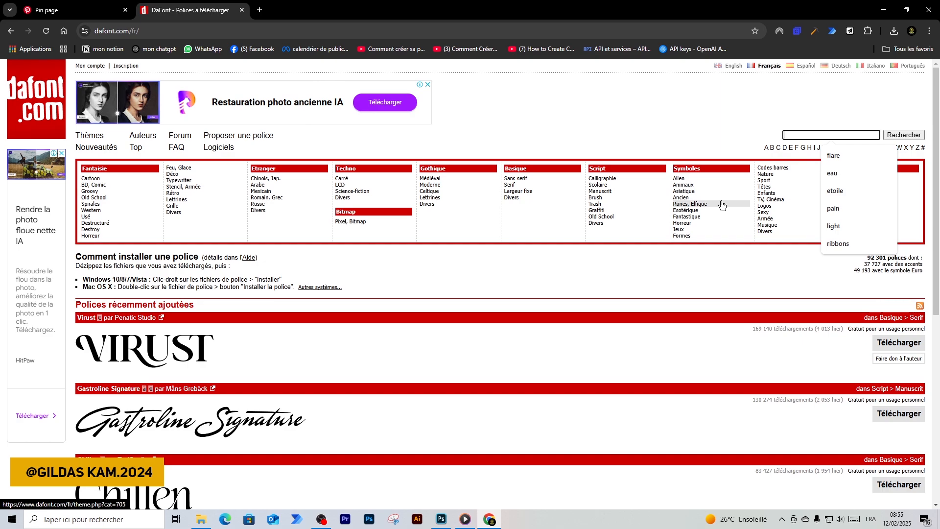
{"action": "key", "text": "alt+Tab"}
{"action": "key", "text": "alt+Tab"}
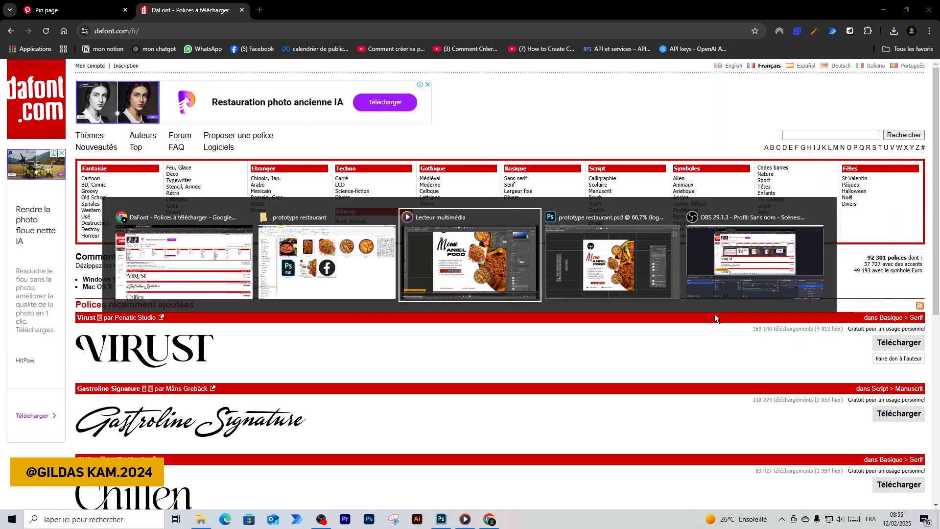
{"action": "key", "text": "alt+Tab"}
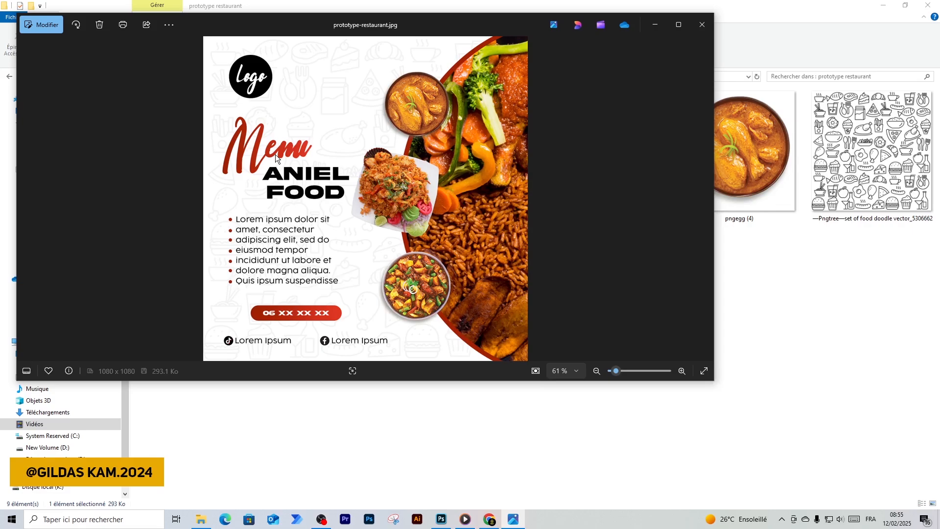
{"action": "left_click", "coordinate": [655, 24]}
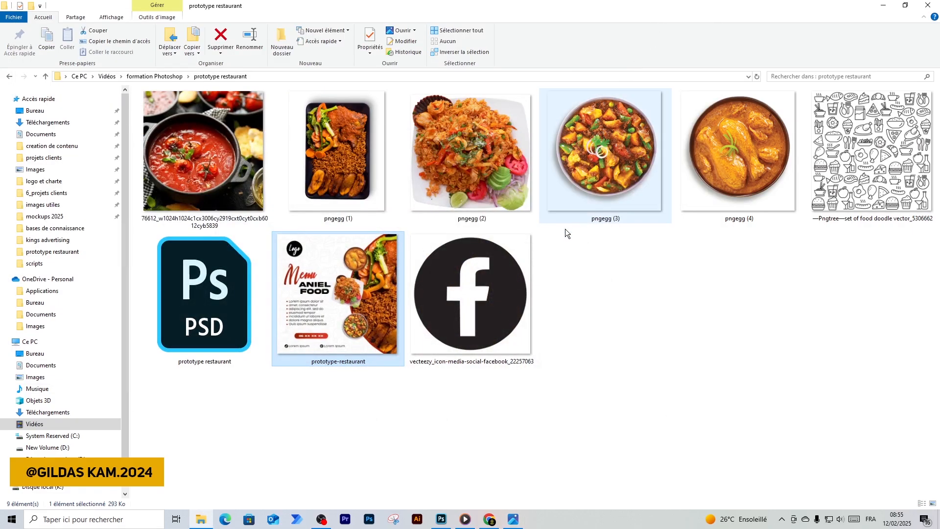
{"action": "key", "text": "alt+Tab"}
{"action": "key", "text": "Tab"}
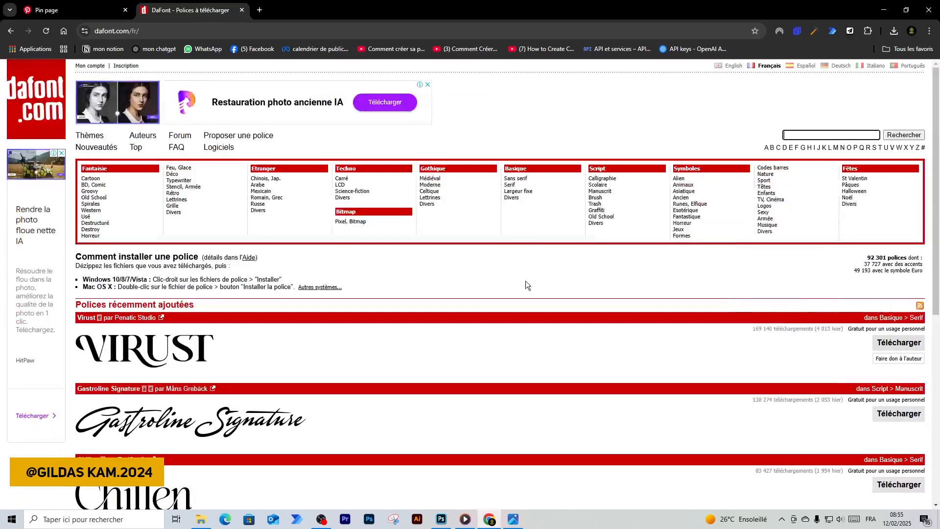
Search DaFont for "akira" and download the Akira Expanded font.
{"action": "left_click", "coordinate": [826, 134]}
{"action": "type", "text": "a"}
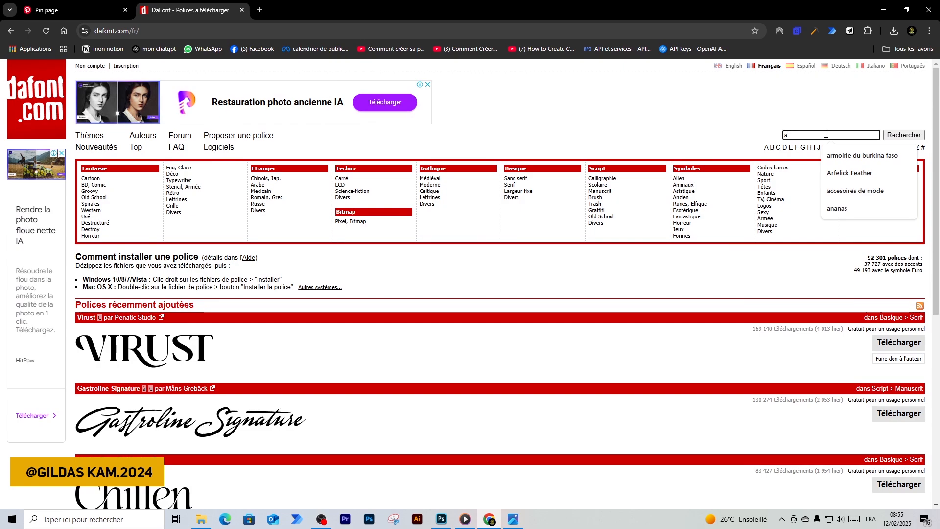
{"action": "type", "text": "kira"}
{"action": "key", "text": "Return"}
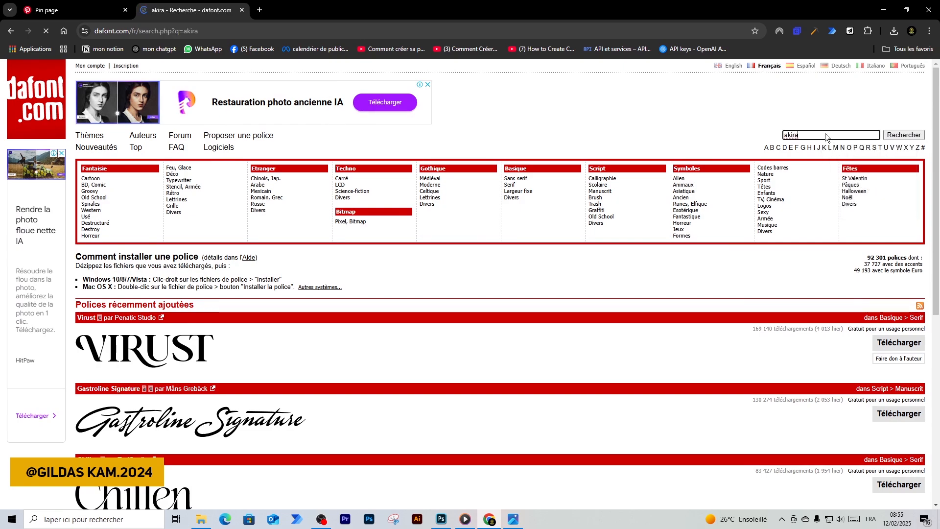
{"action": "scroll", "coordinate": [548, 286], "scroll_direction": "down", "scroll_amount": 3}
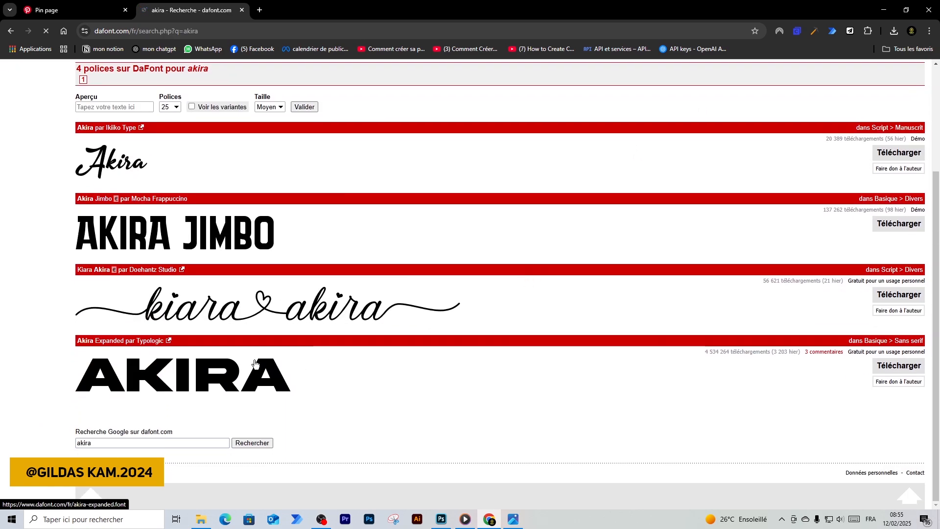
{"action": "left_click", "coordinate": [896, 367]}
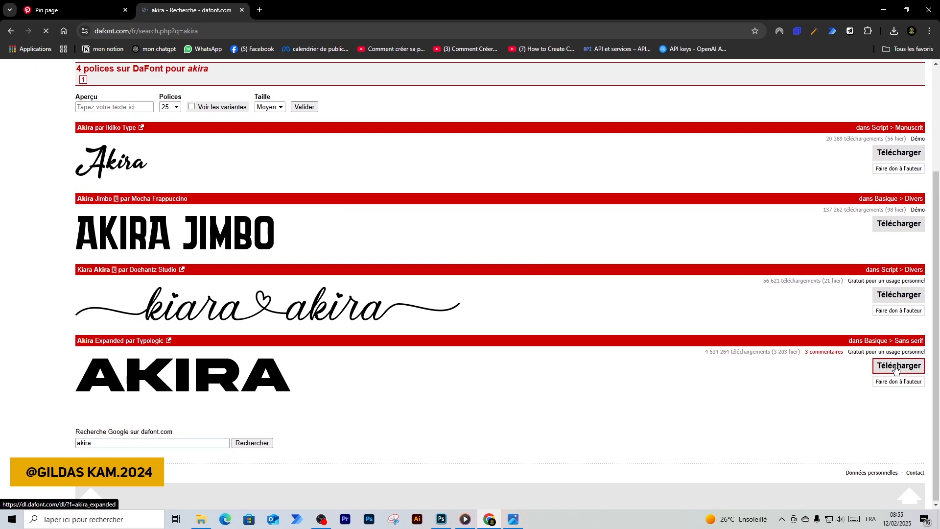
{"action": "left_click", "coordinate": [894, 33]}
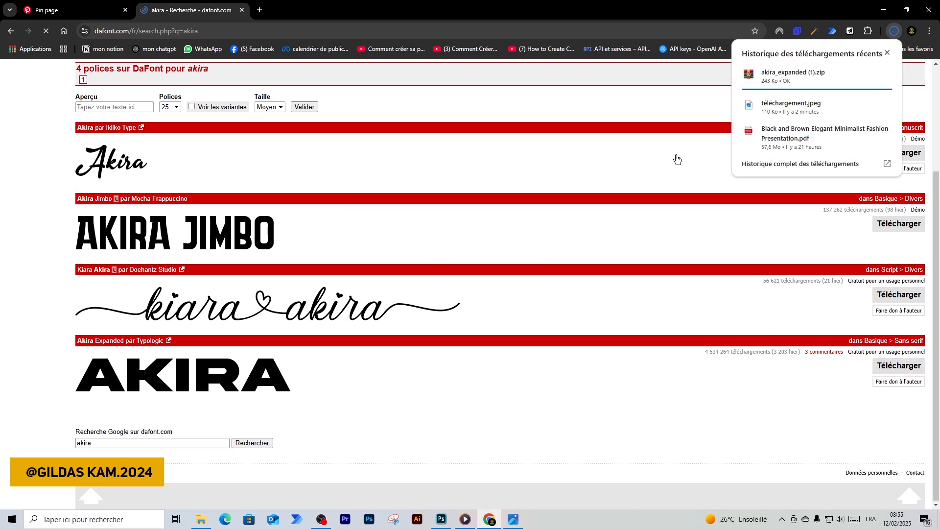
Search DaFont for "afika" and download the Afika font from the first result.
{"action": "left_click", "coordinate": [630, 108]}
{"action": "scroll", "coordinate": [829, 173], "scroll_direction": "up", "scroll_amount": 3}
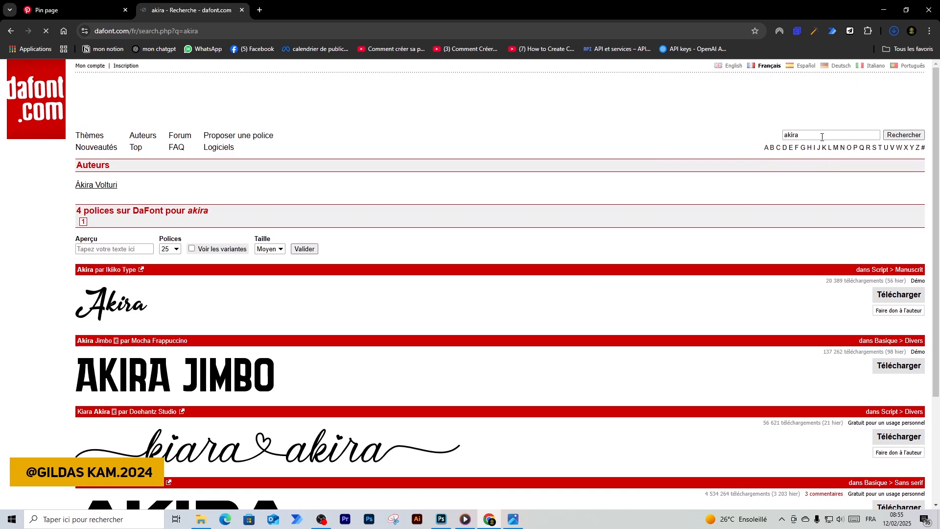
{"action": "left_click_drag", "start_coordinate": [823, 137], "coordinate": [744, 161]}
{"action": "type", "text": "afika"}
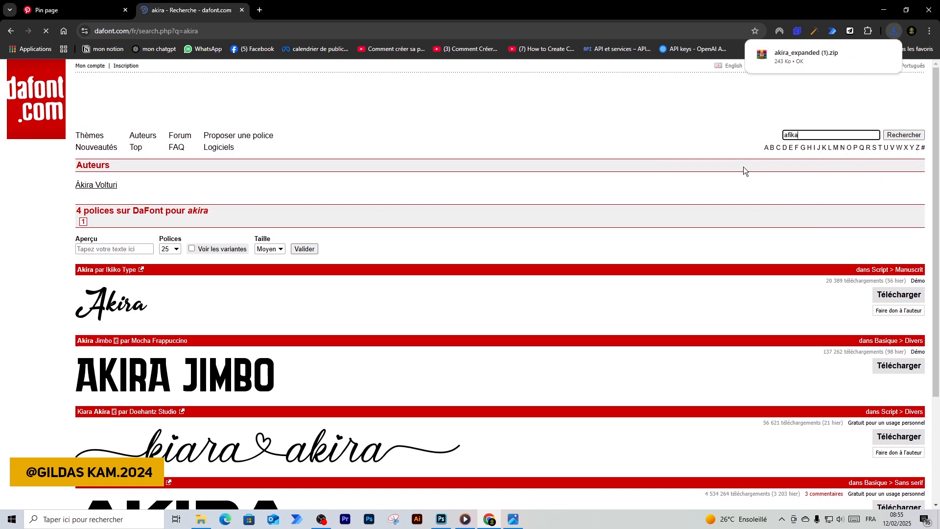
{"action": "key", "text": "Return"}
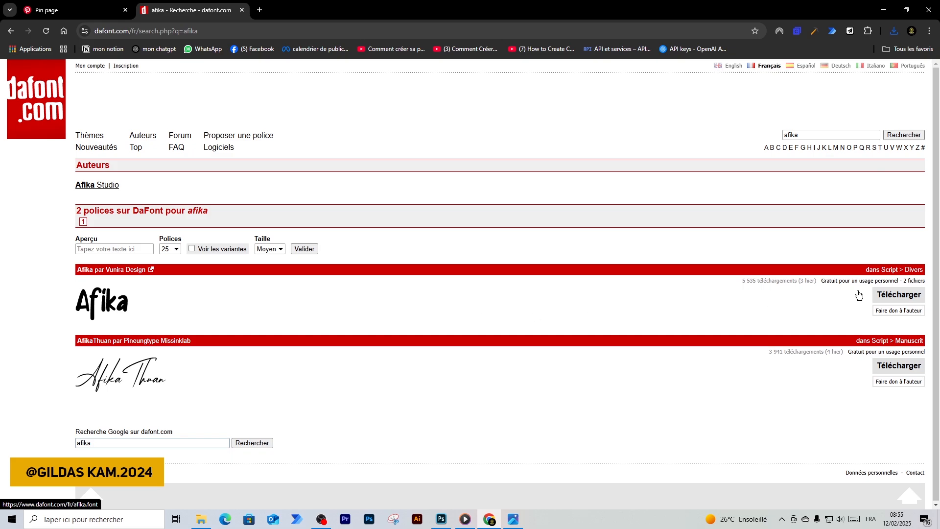
{"action": "left_click", "coordinate": [899, 294]}
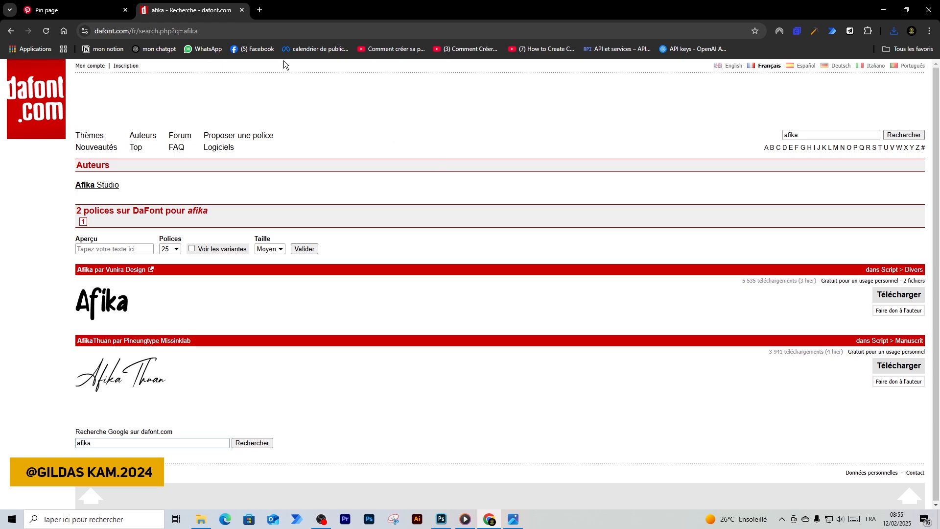
Open the PNGEgg shea butter image page at pngegg.com/fr/png-tqskb in place of the DaFont results.
{"action": "left_click", "coordinate": [236, 31]}
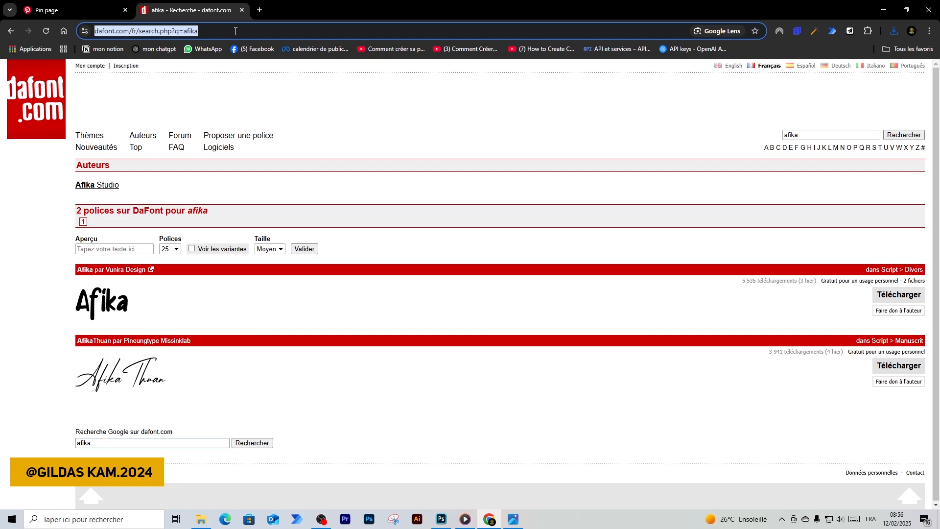
{"action": "type", "text": "png"}
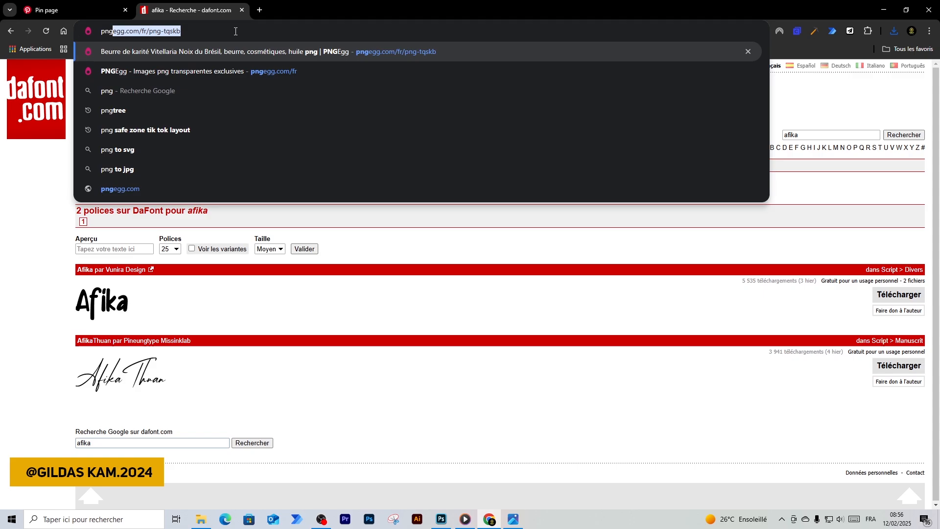
{"action": "key", "text": "Return"}
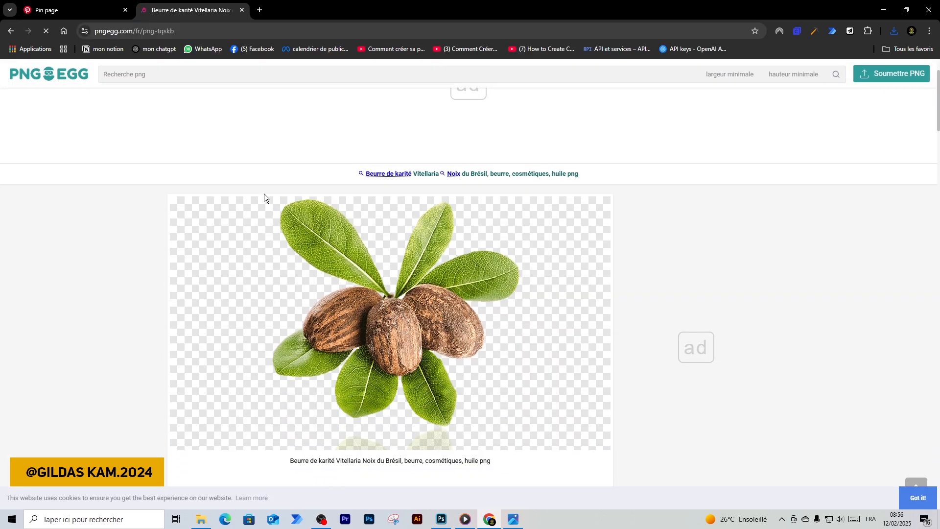
Look through the related transparent PNG images on the PNGEgg page and return to its beginning.
{"action": "scroll", "coordinate": [263, 194], "scroll_direction": "down", "scroll_amount": 8}
{"action": "scroll", "coordinate": [264, 198], "scroll_direction": "down", "scroll_amount": 6}
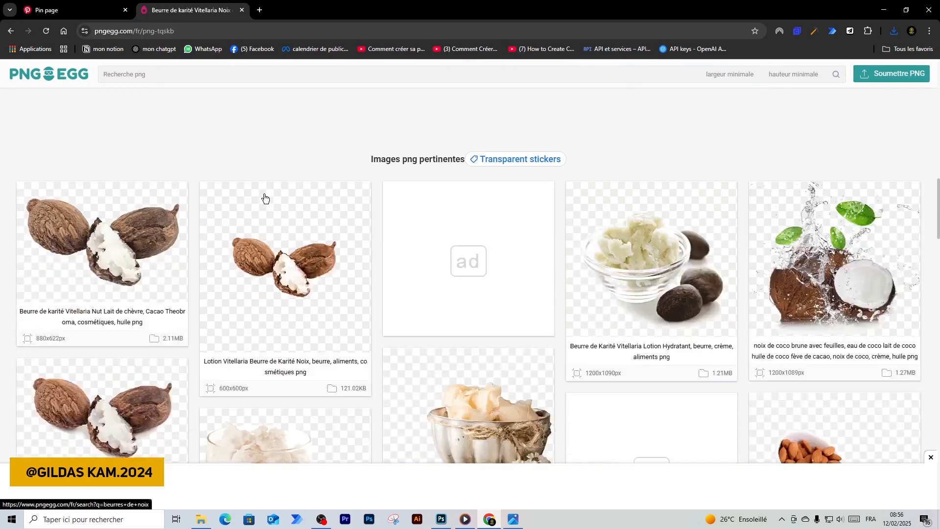
{"action": "scroll", "coordinate": [264, 198], "scroll_direction": "down", "scroll_amount": 8}
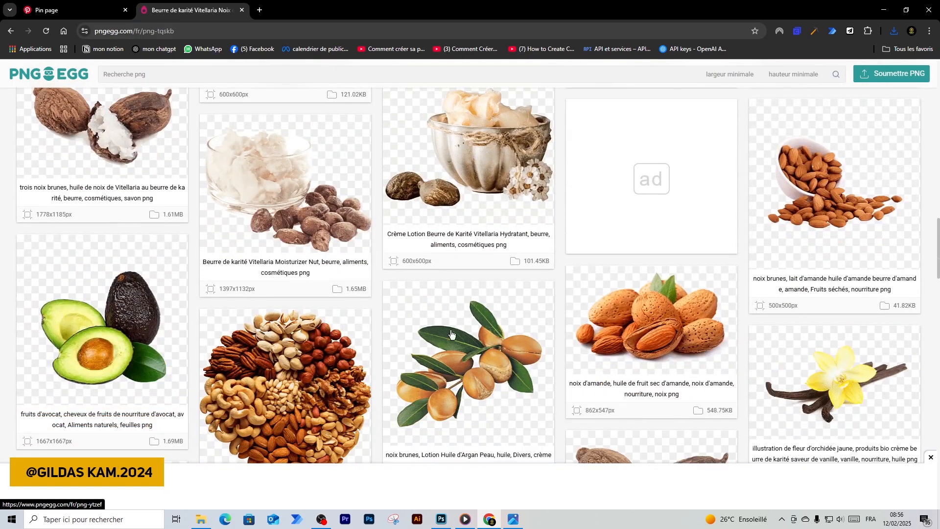
{"action": "scroll", "coordinate": [486, 339], "scroll_direction": "up", "scroll_amount": 2}
{"action": "scroll", "coordinate": [486, 339], "scroll_direction": "up", "scroll_amount": 2}
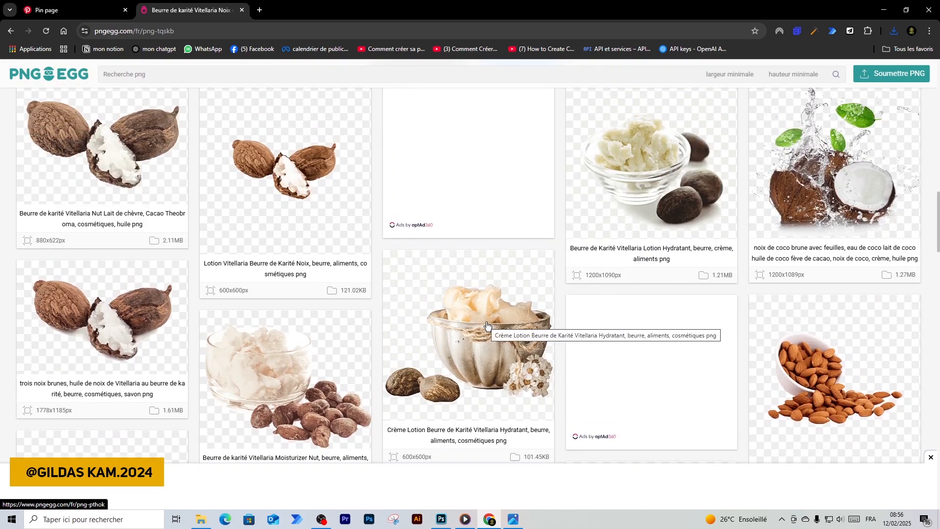
{"action": "scroll", "coordinate": [487, 324], "scroll_direction": "up", "scroll_amount": 10}
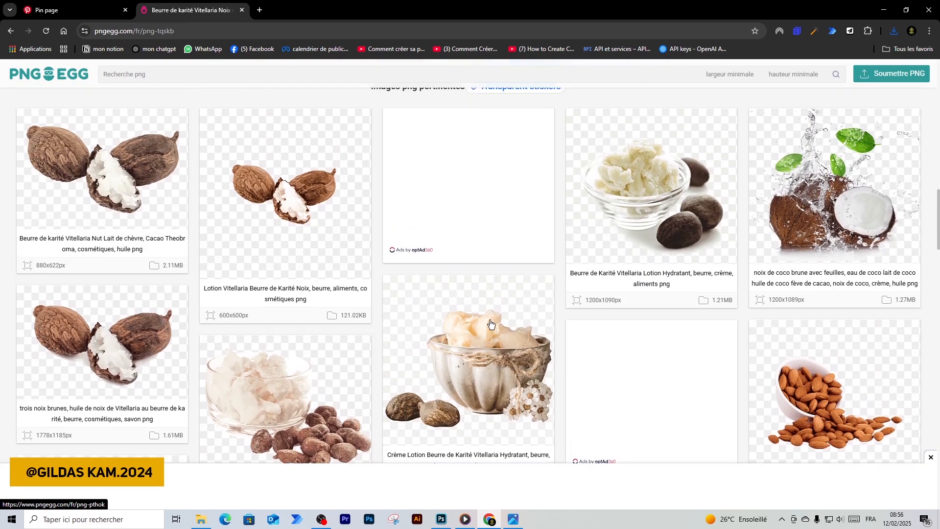
{"action": "scroll", "coordinate": [490, 323], "scroll_direction": "up", "scroll_amount": 5}
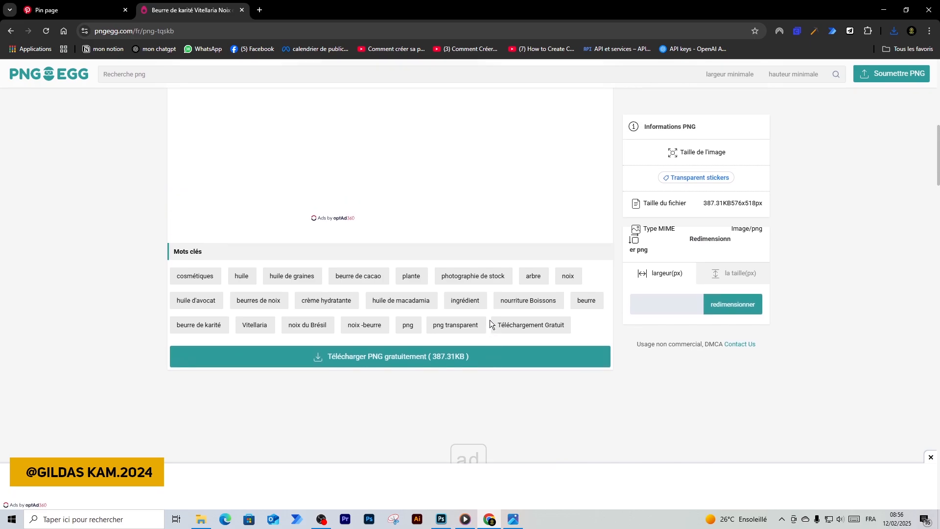
{"action": "scroll", "coordinate": [483, 320], "scroll_direction": "up", "scroll_amount": 8}
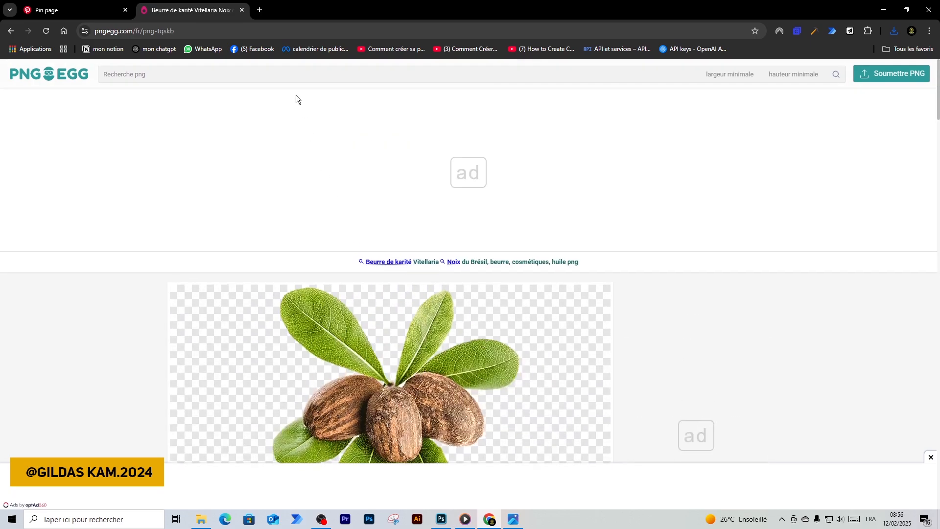
Check the dishes used in the prototype-restaurant.jpg flyer preview, then minimize it to return to PNGEgg.
{"action": "left_click", "coordinate": [292, 74]}
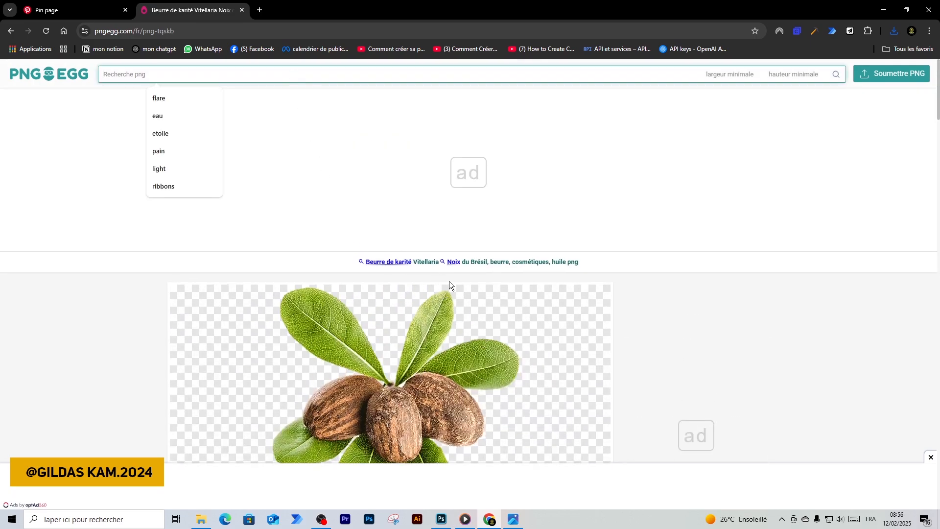
{"action": "key", "text": "alt+Tab"}
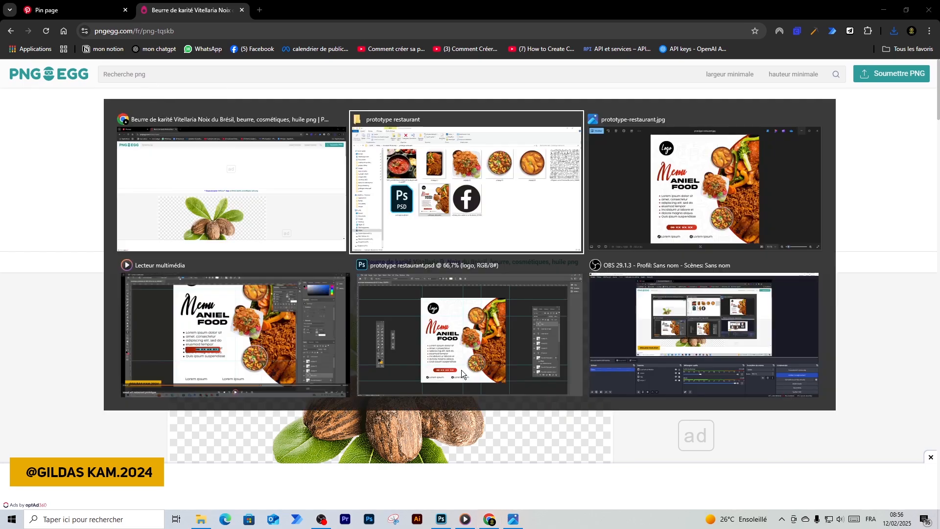
{"action": "key", "text": "alt+Tab"}
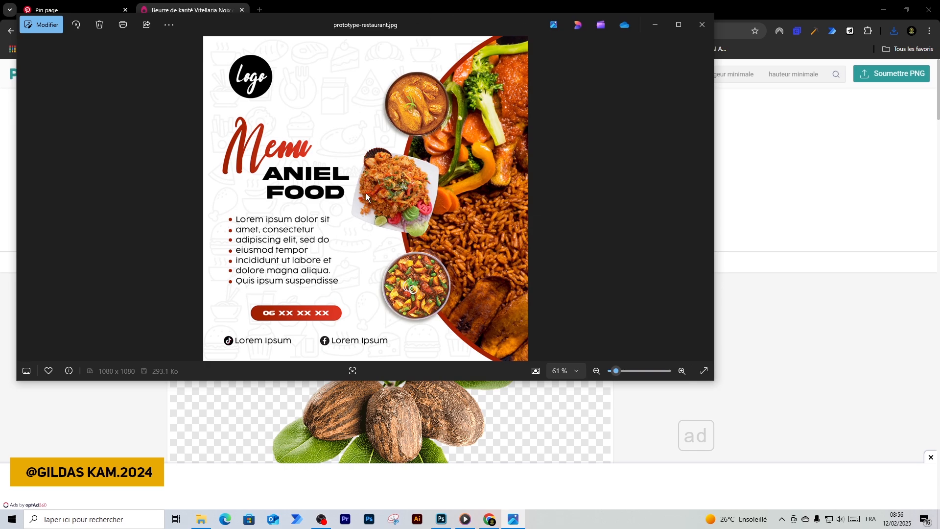
{"action": "left_click", "coordinate": [656, 24]}
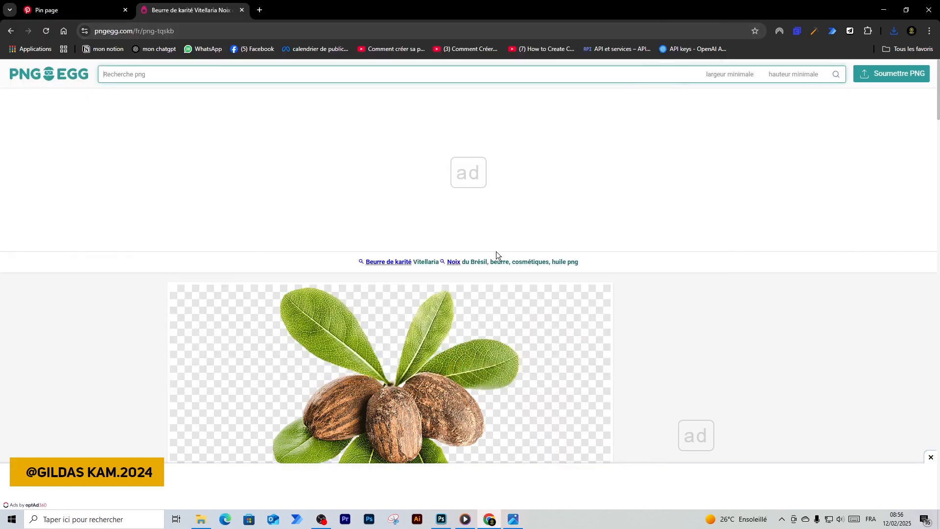
Review the pngegg dish images stored in the prototype restaurant folder and return to the browser.
{"action": "left_click", "coordinate": [379, 78]}
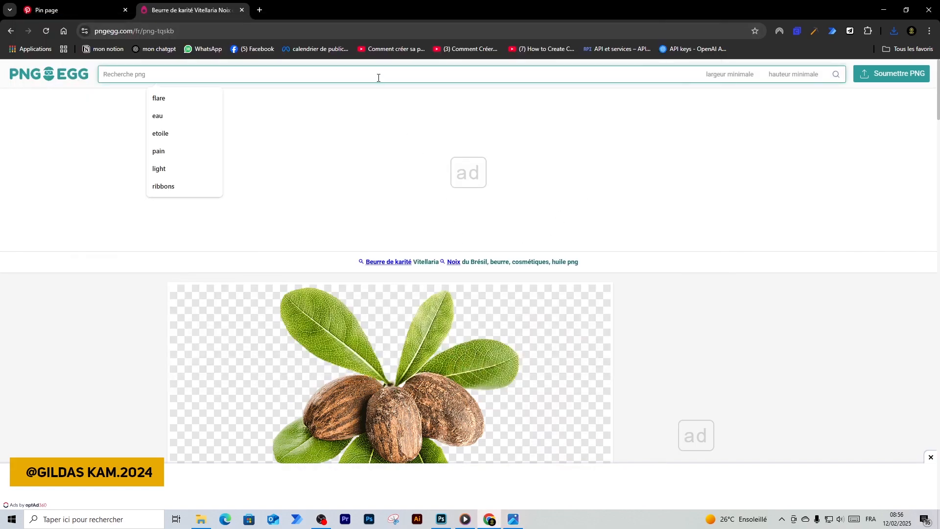
{"action": "key", "text": "alt+Tab"}
{"action": "key", "text": "Tab"}
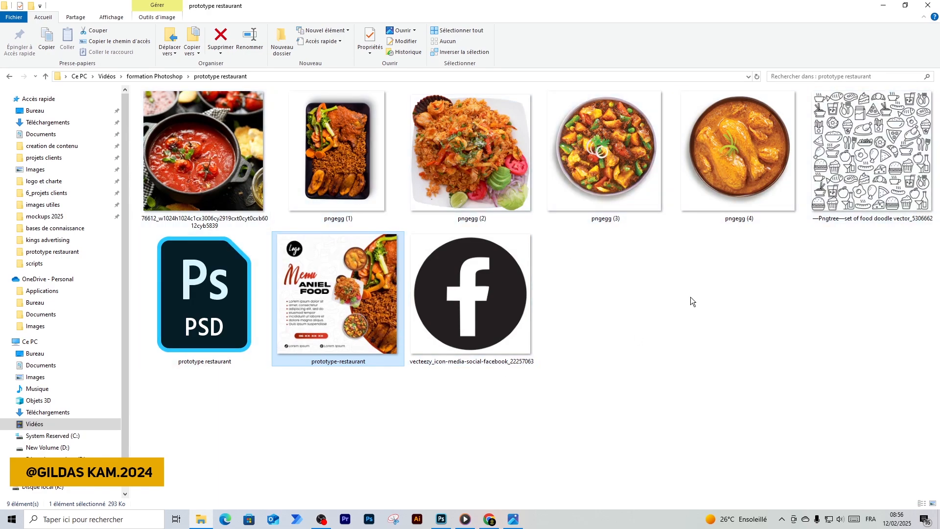
{"action": "left_click", "coordinate": [341, 184]}
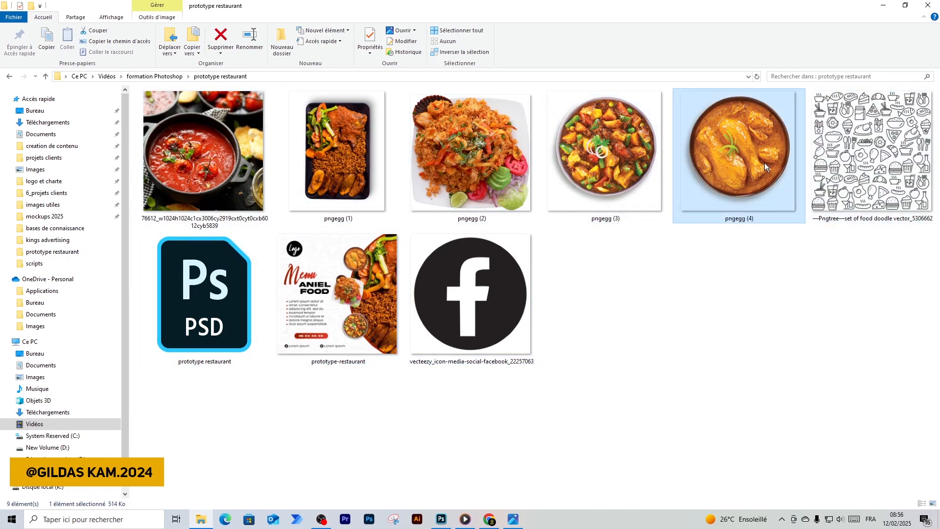
{"action": "key", "text": "alt+Tab"}
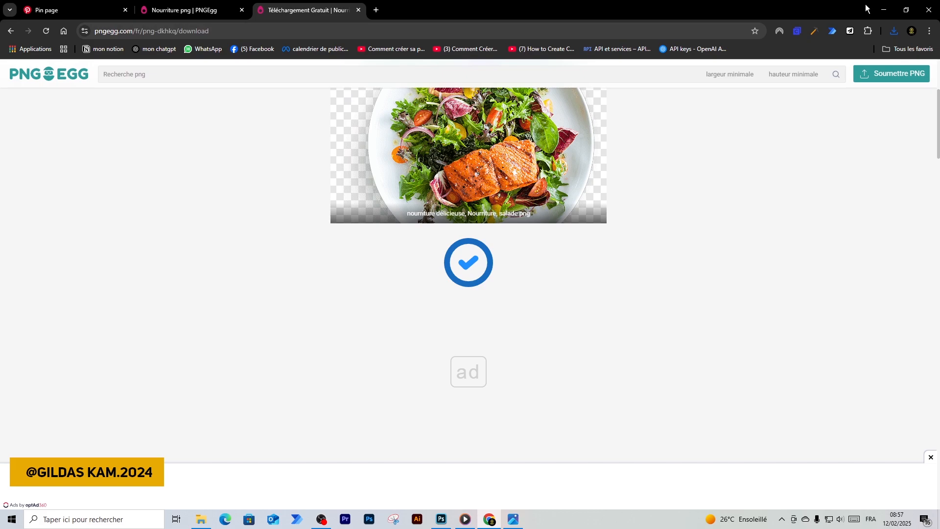
Minimize the browser and install Afika FREE.otf from the downloaded afika archive, closing the font preview and archive.
{"action": "left_click", "coordinate": [883, 9]}
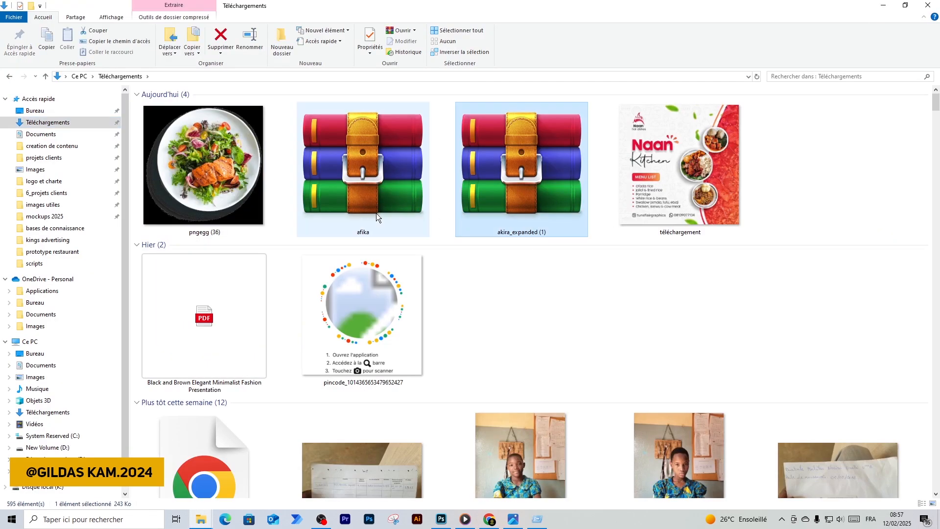
{"action": "left_click", "coordinate": [374, 213]}
{"action": "double_click", "coordinate": [407, 228]}
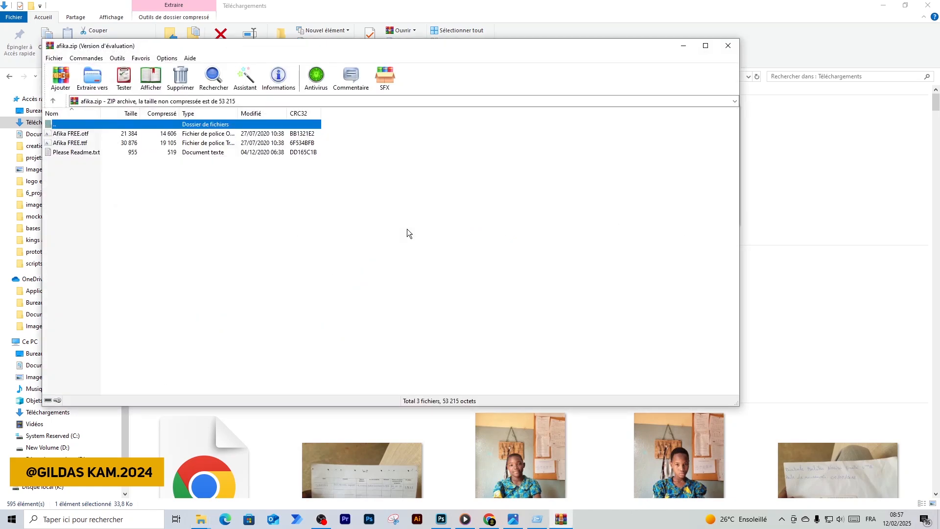
{"action": "double_click", "coordinate": [98, 135]}
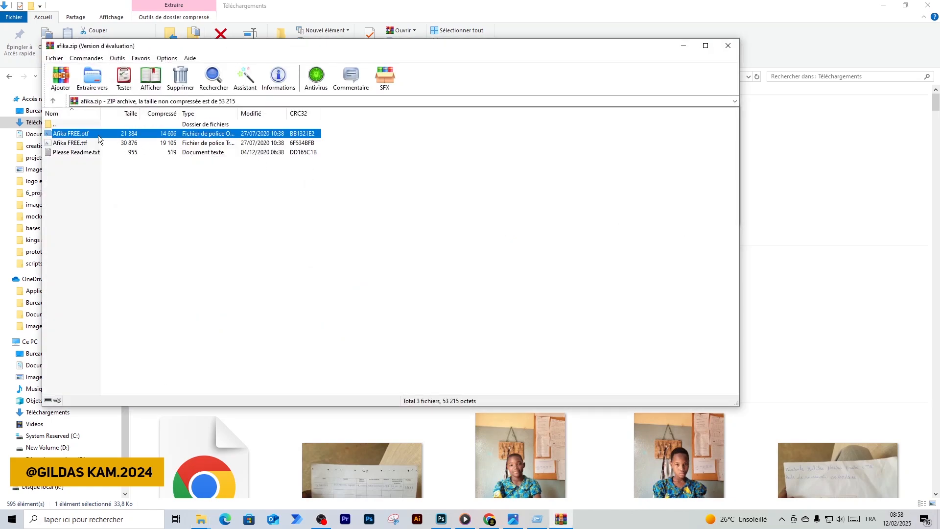
{"action": "left_click", "coordinate": [97, 76]}
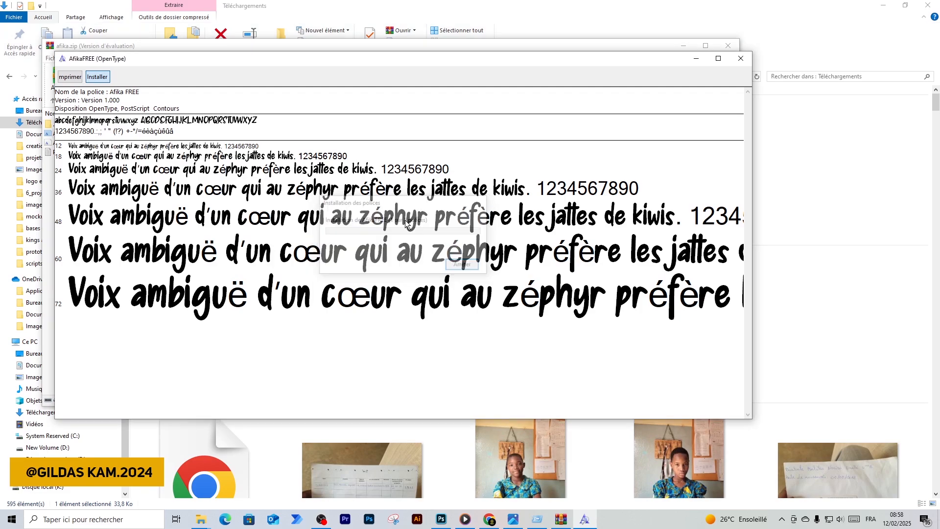
{"action": "left_click", "coordinate": [741, 59]}
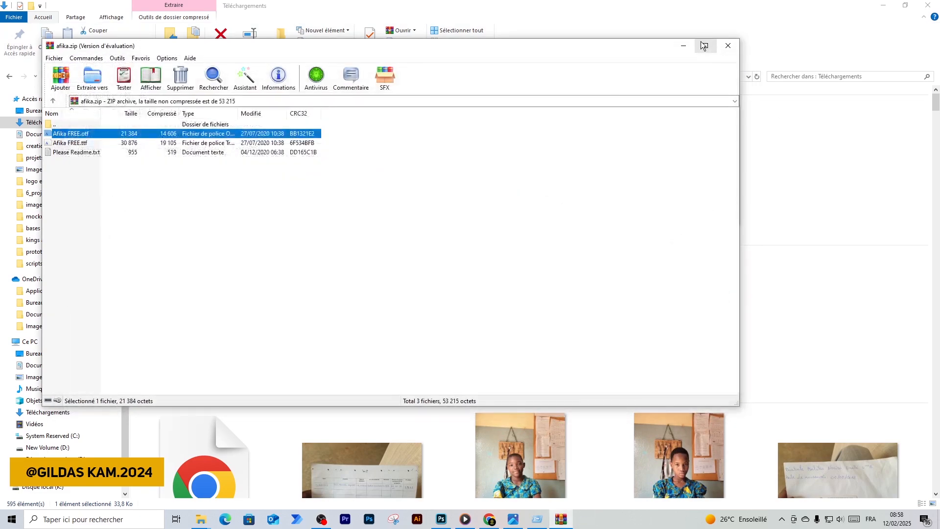
{"action": "left_click", "coordinate": [729, 44]}
Install the Akira Expanded OpenType font from the downloaded akira_expanded (1) archive.
{"action": "double_click", "coordinate": [493, 180]}
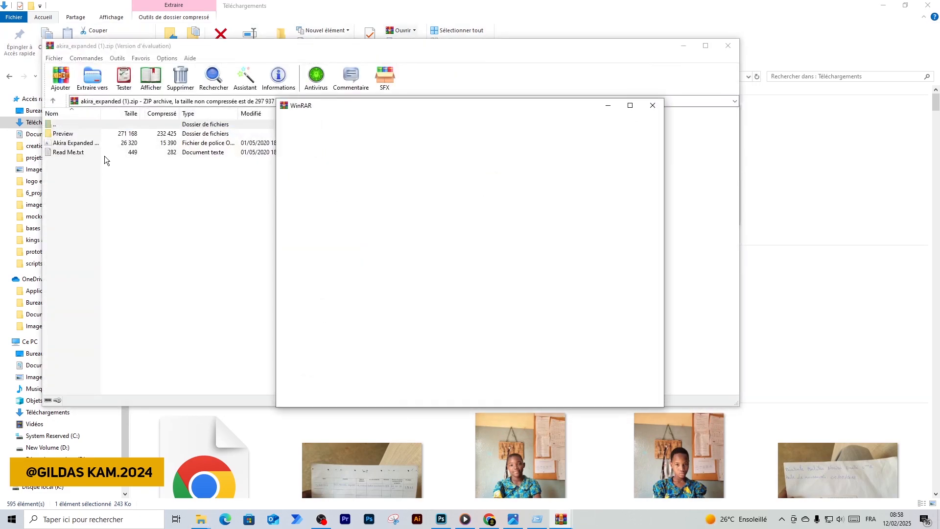
{"action": "left_click", "coordinate": [652, 104]}
{"action": "double_click", "coordinate": [73, 143]}
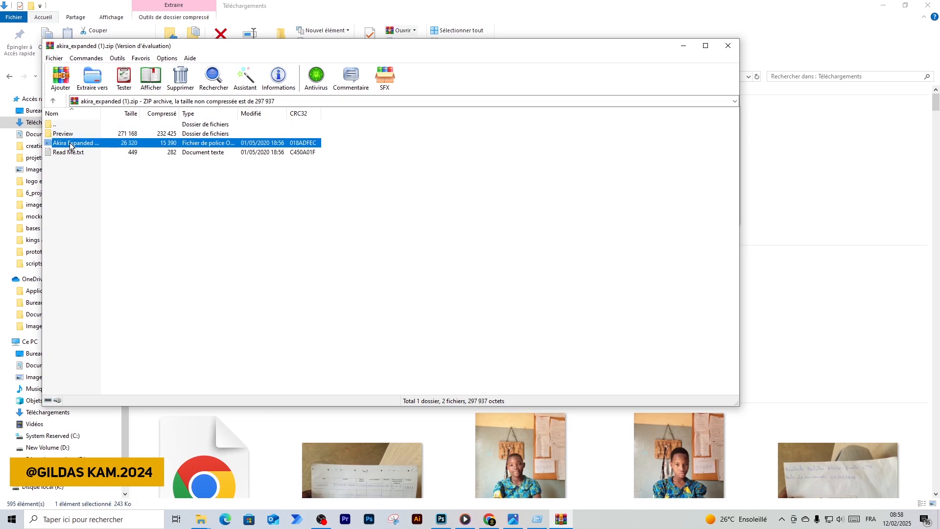
{"action": "left_click", "coordinate": [158, 129]}
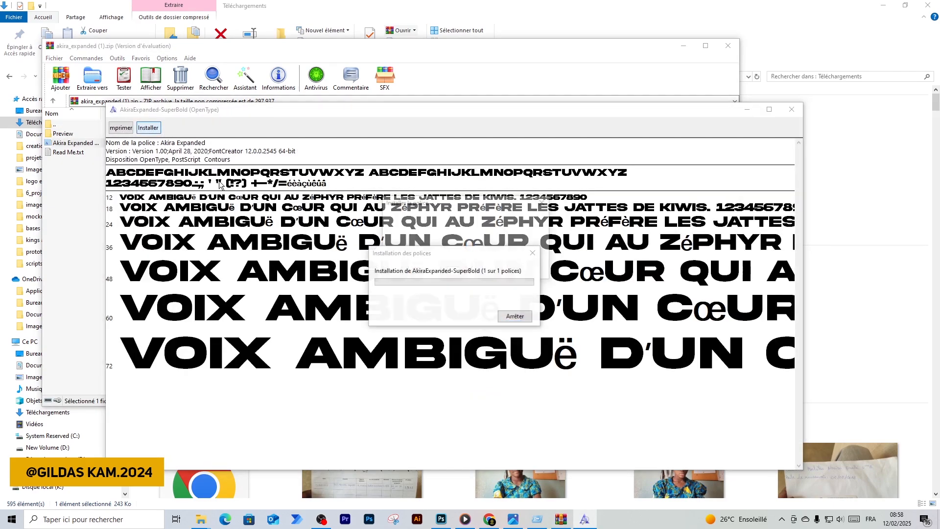
{"action": "left_click", "coordinate": [487, 272]}
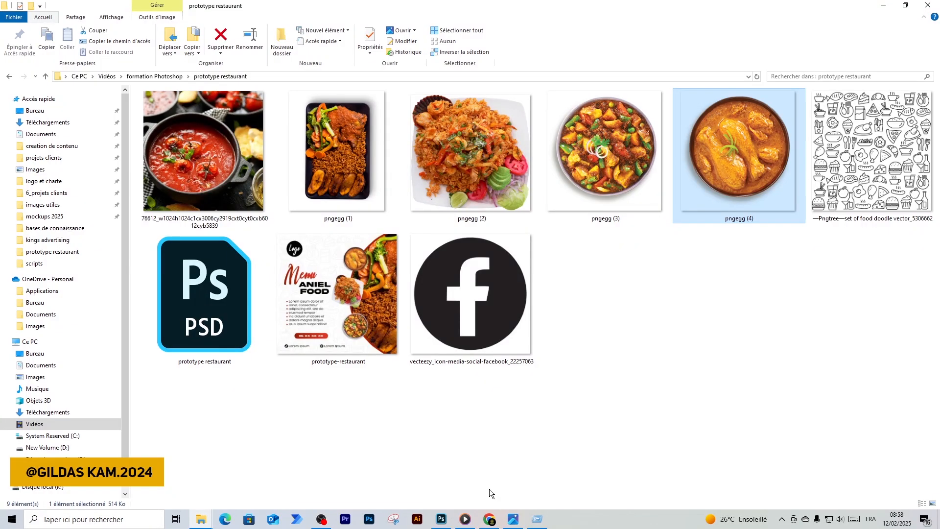
Launch Adobe Photoshop 2020 and arrange the workspace with Learn and Libraries collapsed and Layers expanded.
{"action": "left_click", "coordinate": [441, 518]}
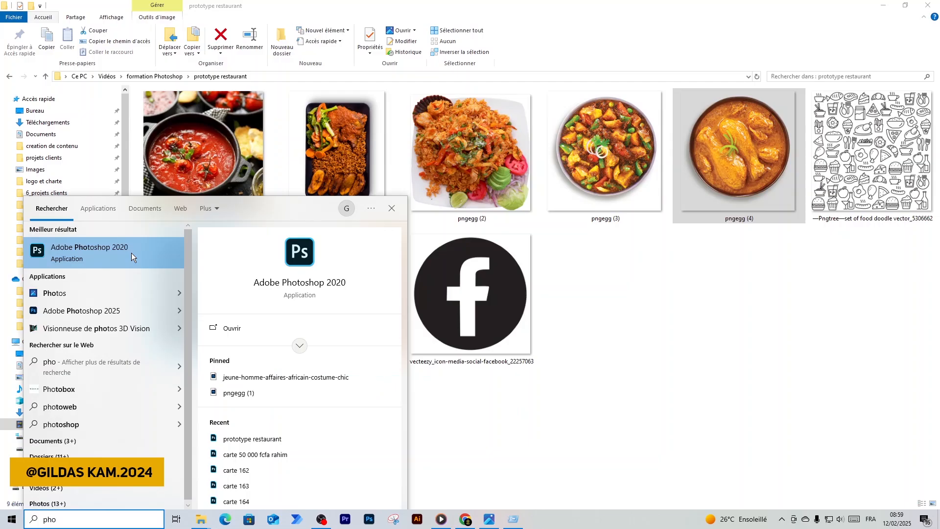
{"action": "left_click", "coordinate": [131, 252]}
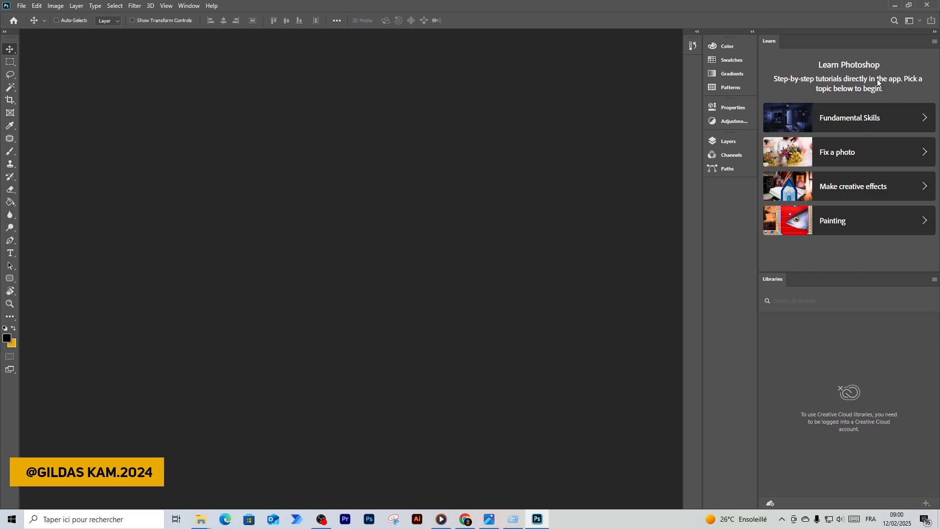
{"action": "left_click", "coordinate": [935, 32]}
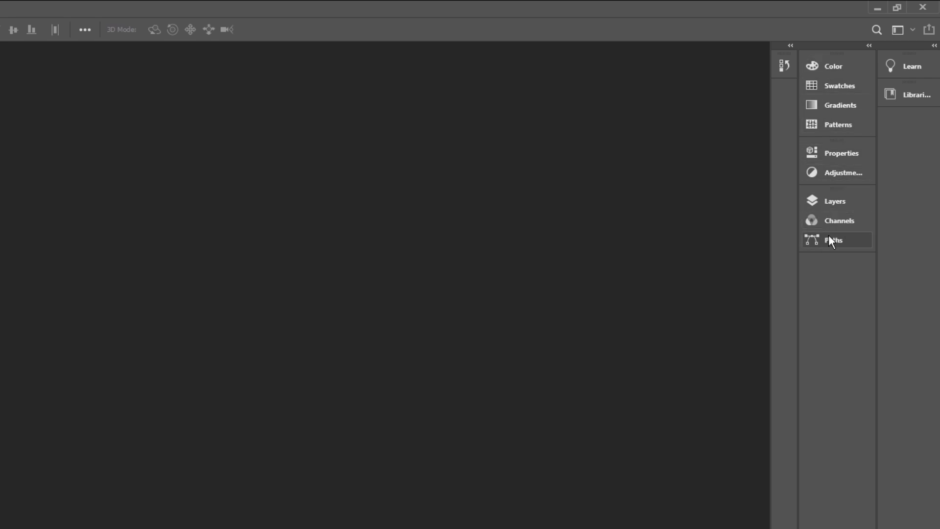
{"action": "left_click", "coordinate": [830, 206]}
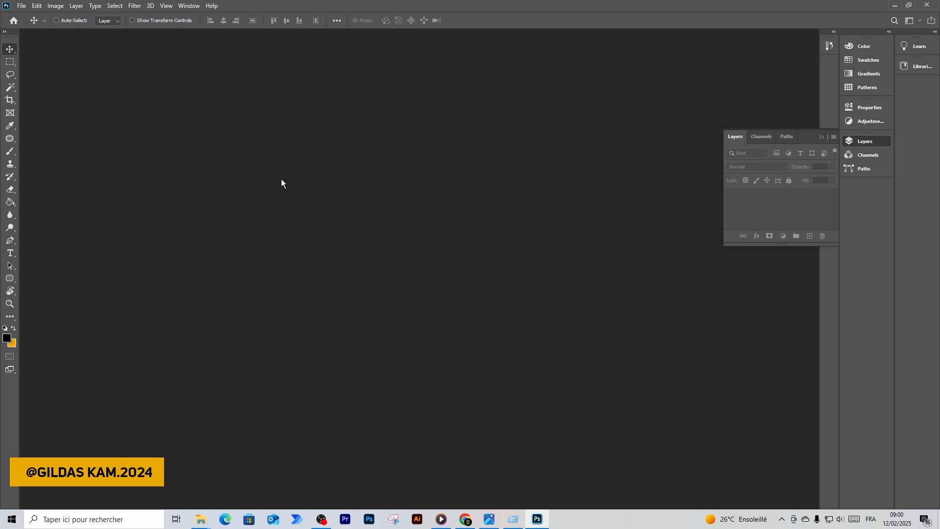
Start a new document named aniel food tuto with a width and height of 1080 pixels.
{"action": "left_click", "coordinate": [22, 7]}
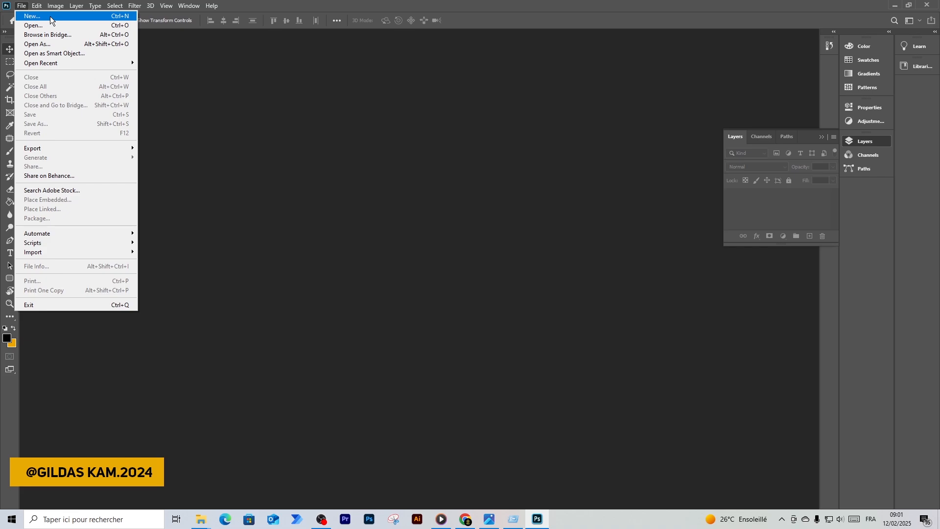
{"action": "left_click", "coordinate": [51, 20]}
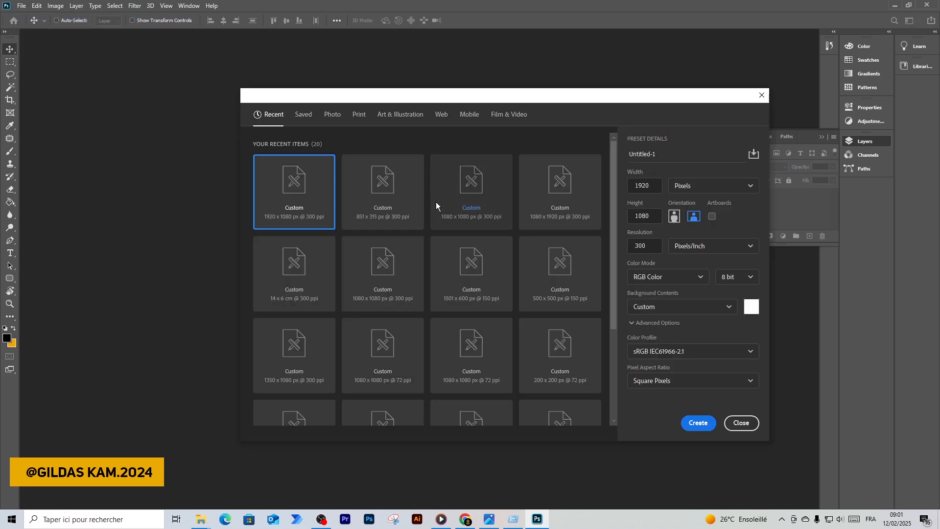
{"action": "left_click_drag", "start_coordinate": [559, 94], "coordinate": [507, 102]}
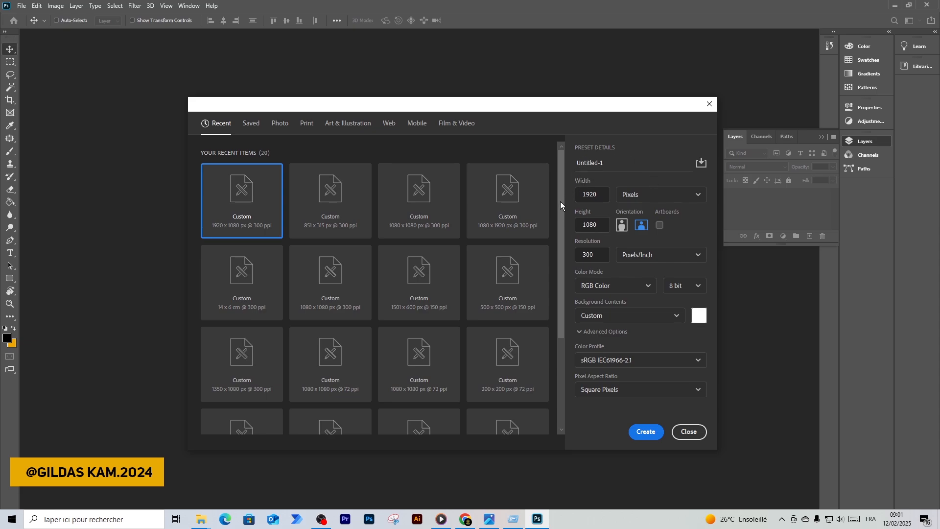
{"action": "left_click", "coordinate": [604, 195]}
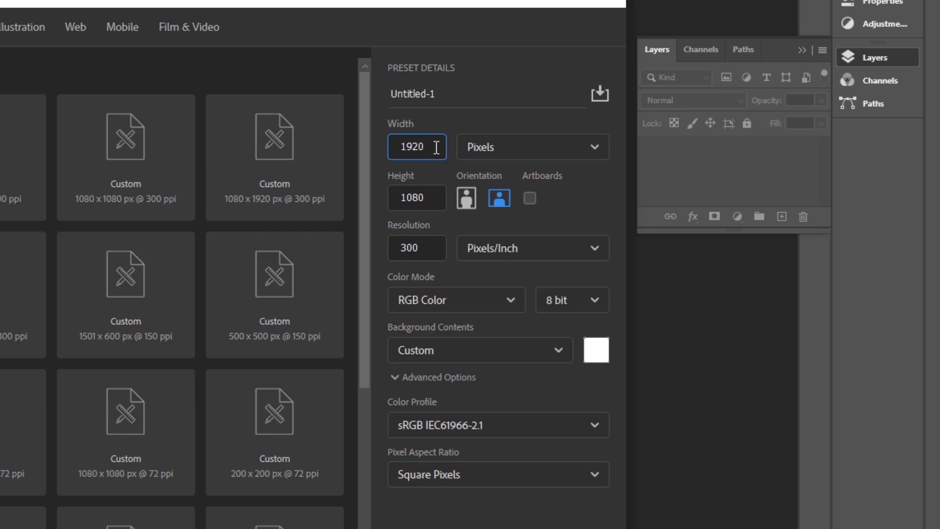
{"action": "left_click_drag", "start_coordinate": [437, 146], "coordinate": [386, 147]}
{"action": "type", "text": "1080"}
{"action": "left_click", "coordinate": [425, 196]}
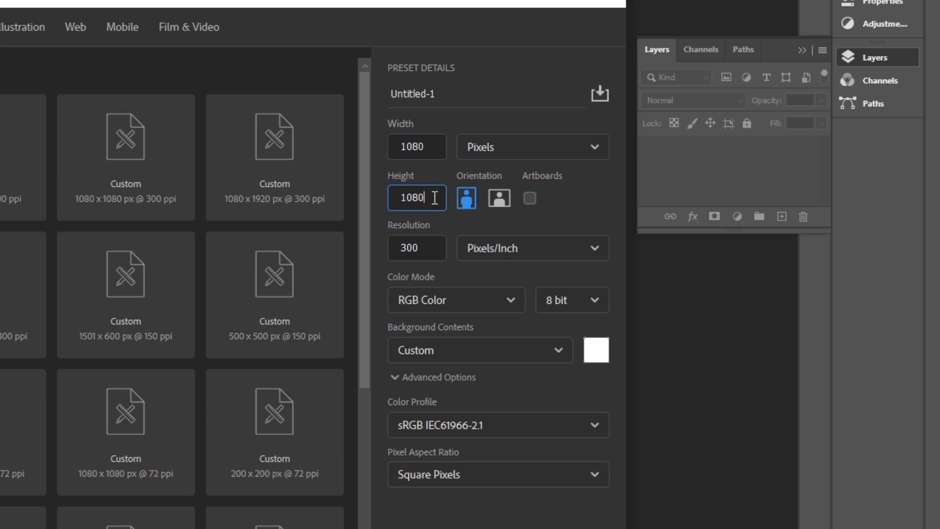
{"action": "left_click_drag", "start_coordinate": [436, 94], "coordinate": [383, 100]}
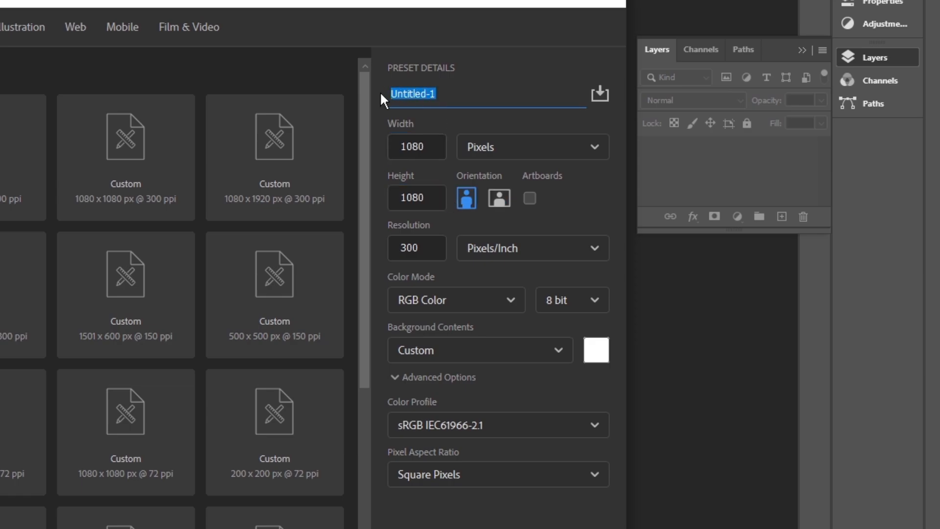
{"action": "type", "text": "aniel food tuto"}
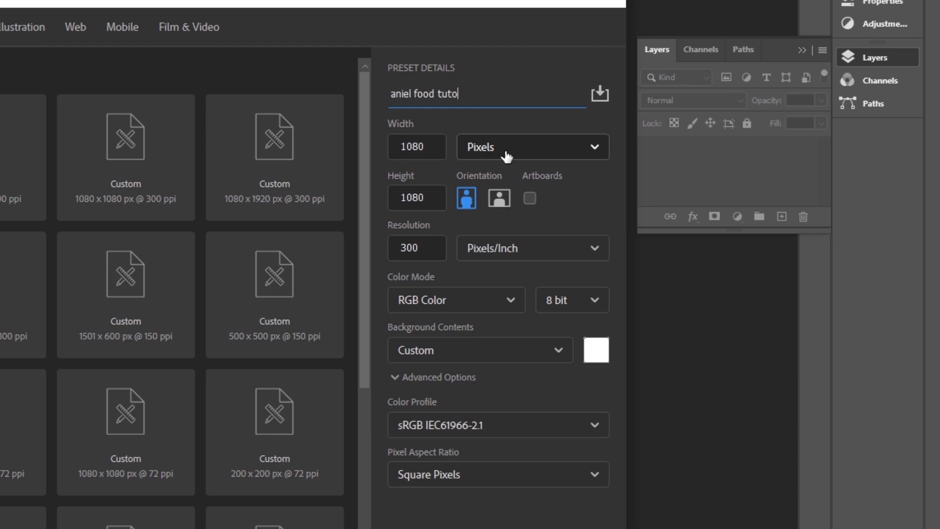
Set the resolution to 300 pixels per inch, keep the RGB Color mode and create the document.
{"action": "left_click", "coordinate": [428, 248]}
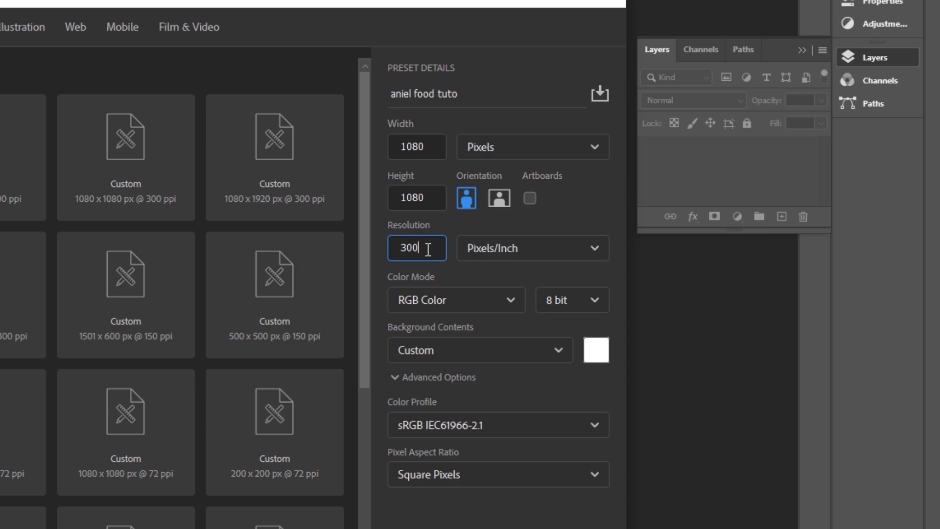
{"action": "left_click_drag", "start_coordinate": [428, 249], "coordinate": [390, 248]}
{"action": "type", "text": "72"}
{"action": "left_click_drag", "start_coordinate": [424, 250], "coordinate": [374, 258]}
{"action": "type", "text": "300"}
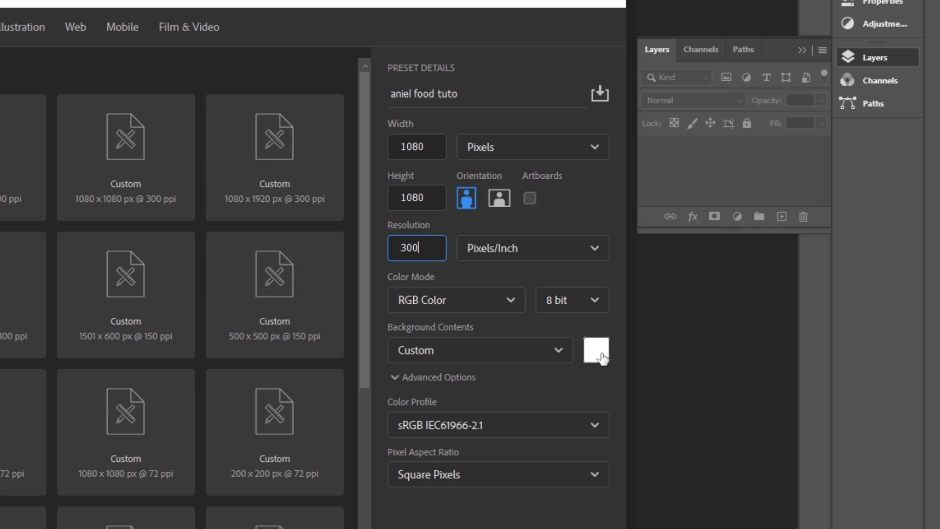
{"action": "left_click", "coordinate": [436, 306]}
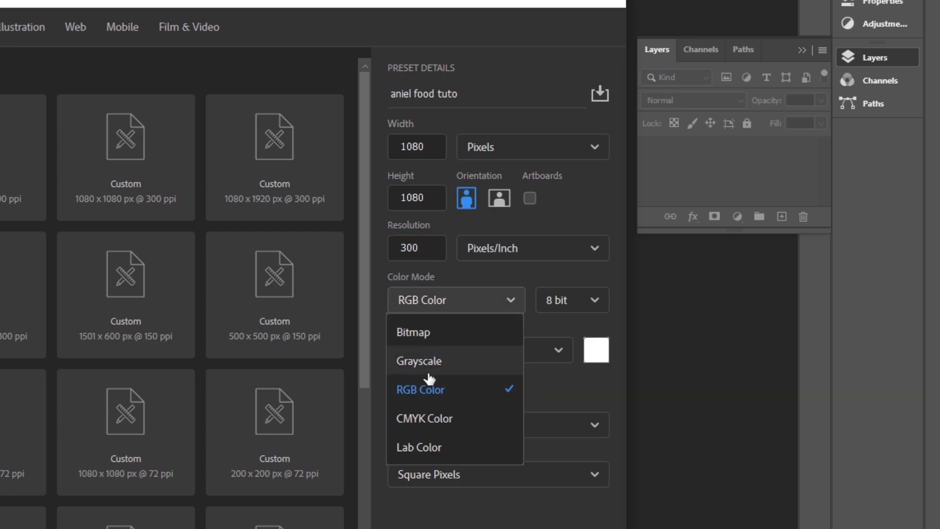
{"action": "left_click", "coordinate": [489, 297]}
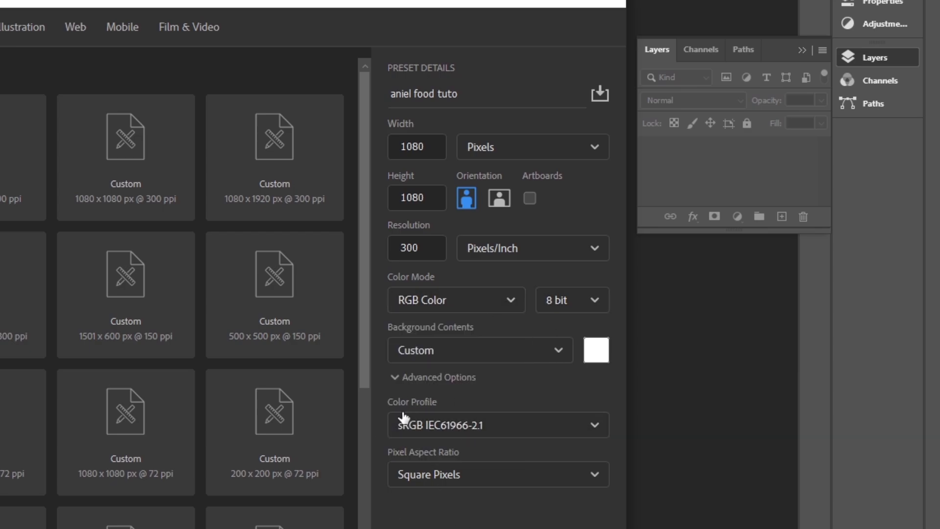
{"action": "key", "text": "Return"}
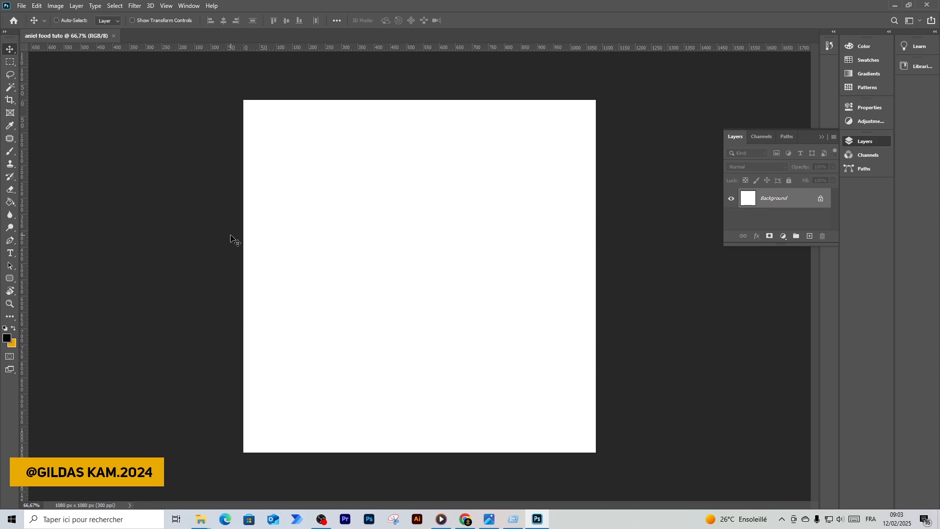
{"action": "left_click", "coordinate": [11, 279]}
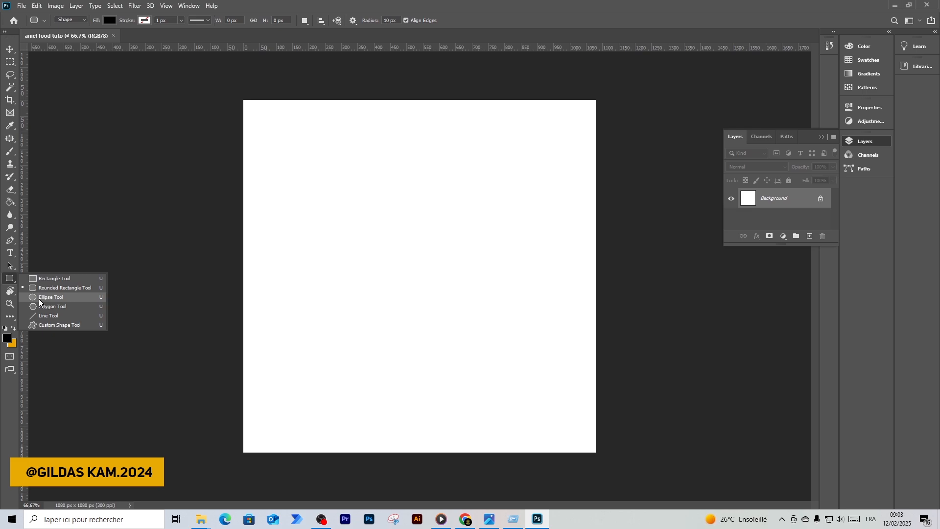
{"action": "left_click", "coordinate": [8, 280]}
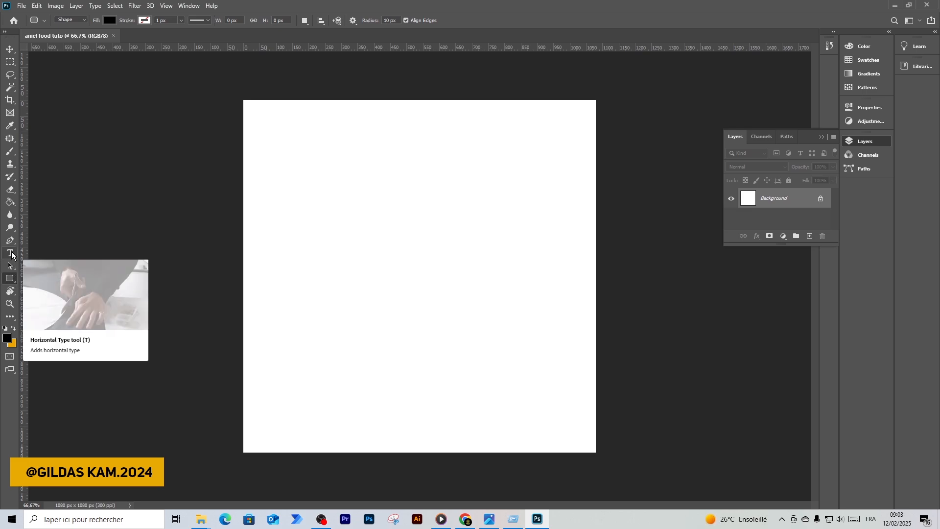
{"action": "left_click", "coordinate": [11, 253]}
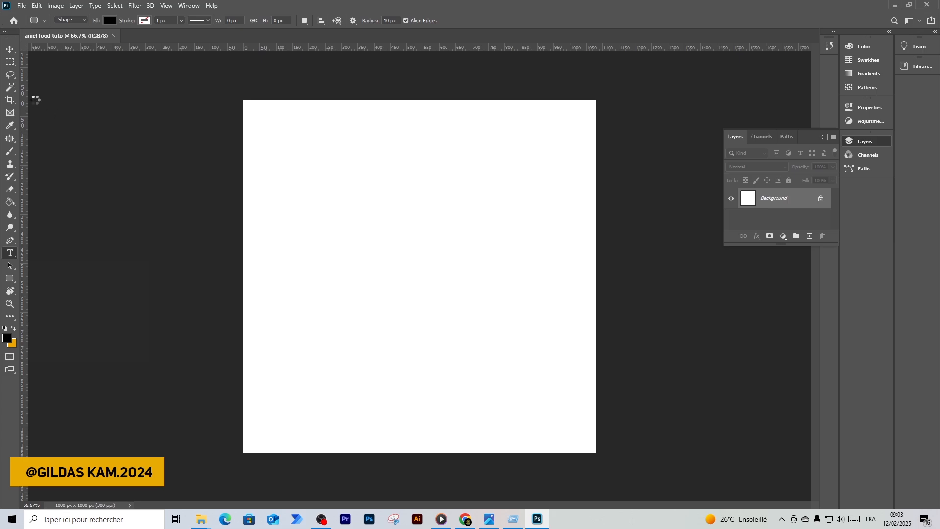
{"action": "left_click", "coordinate": [11, 50]}
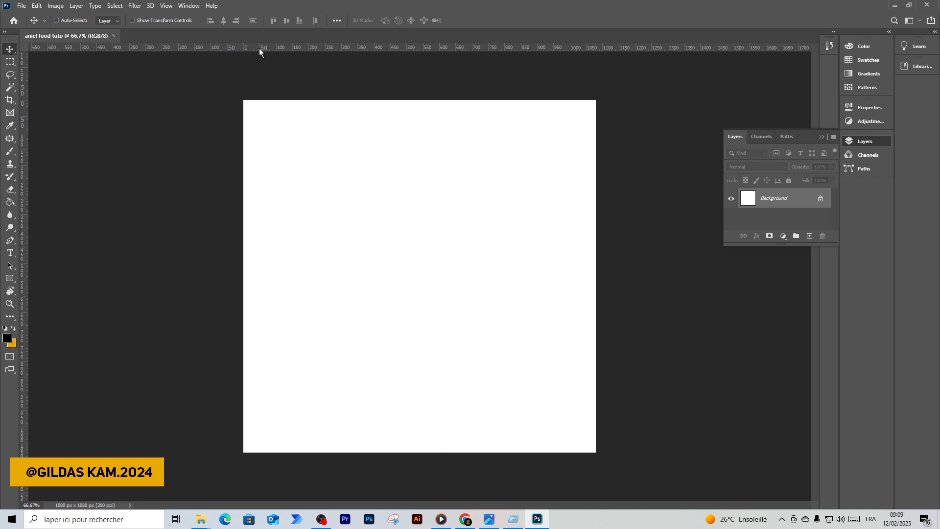
Open a new guide layout with the Custom preset and 100 px margins, moving its dialog clear of the canvas.
{"action": "left_click", "coordinate": [185, 7]}
{"action": "mouse_move", "coordinate": [165, 5]}
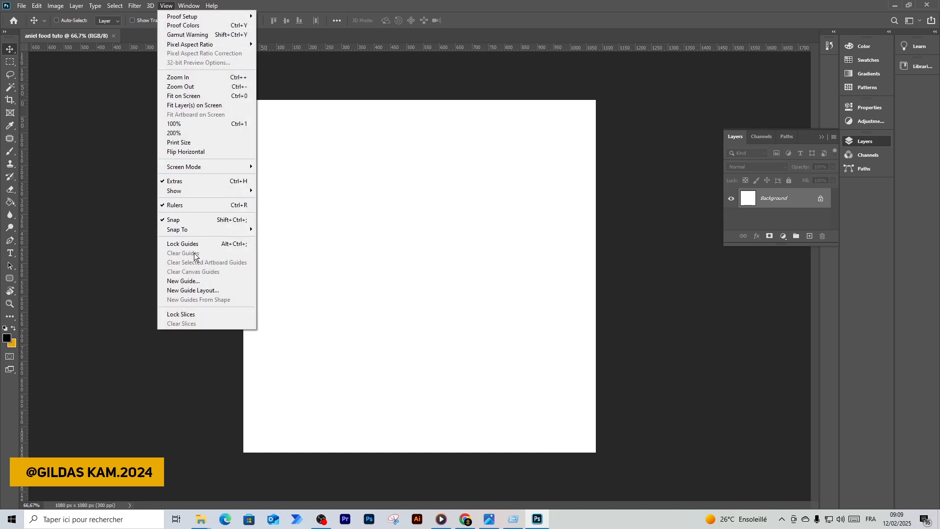
{"action": "left_click", "coordinate": [214, 291]}
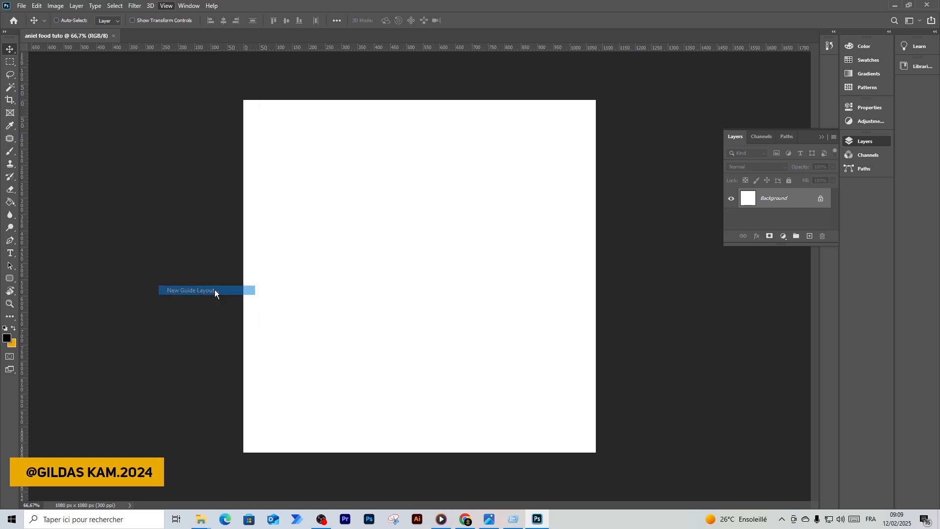
{"action": "left_click_drag", "start_coordinate": [561, 102], "coordinate": [696, 106]}
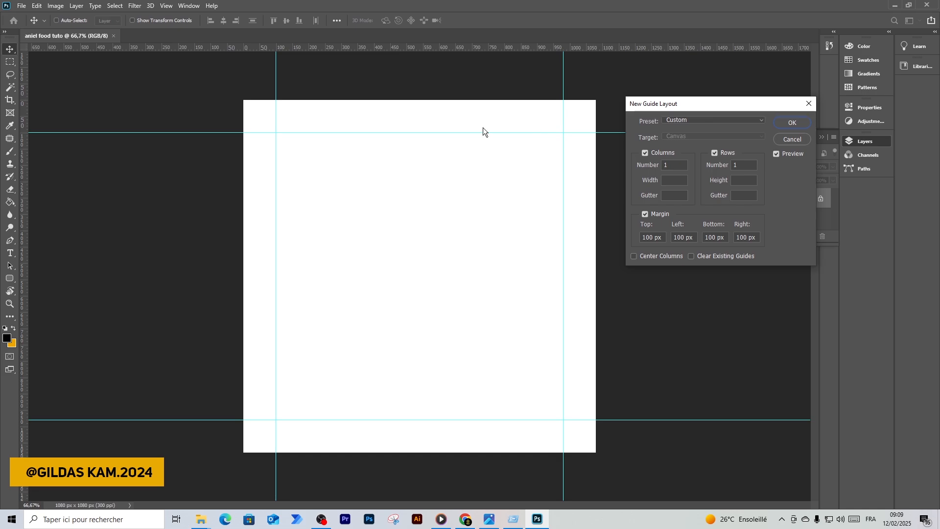
{"action": "left_click", "coordinate": [701, 119]}
{"action": "left_click", "coordinate": [701, 117]}
Try two rows and two columns in the guide layout, then set both counts back to 1.
{"action": "left_click", "coordinate": [675, 165]}
{"action": "double_click", "coordinate": [743, 167]}
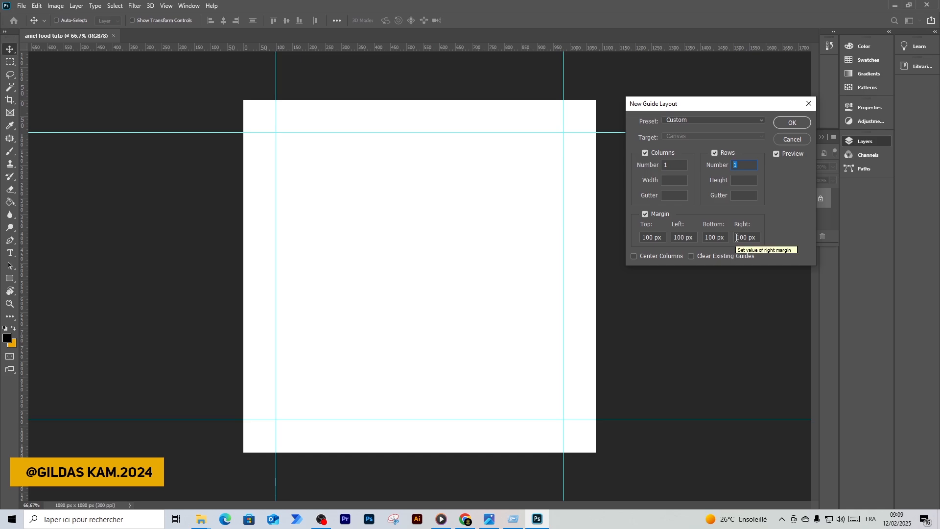
{"action": "type", "text": "2"}
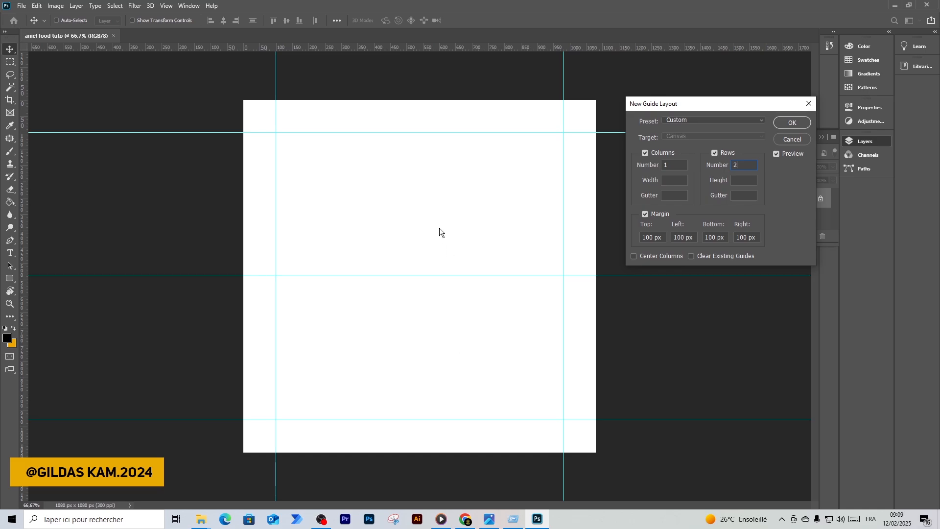
{"action": "double_click", "coordinate": [667, 165]}
{"action": "type", "text": "2"}
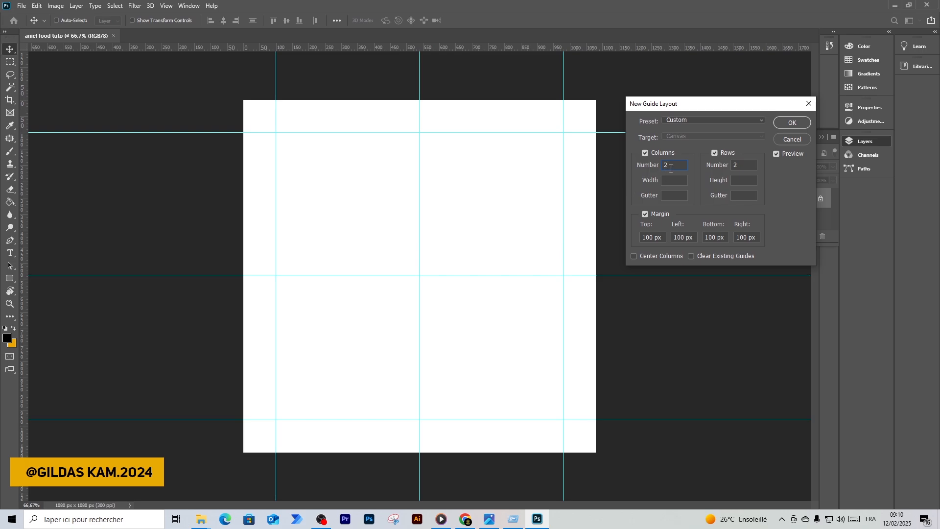
{"action": "left_click_drag", "start_coordinate": [670, 166], "coordinate": [626, 173]}
{"action": "type", "text": "1"}
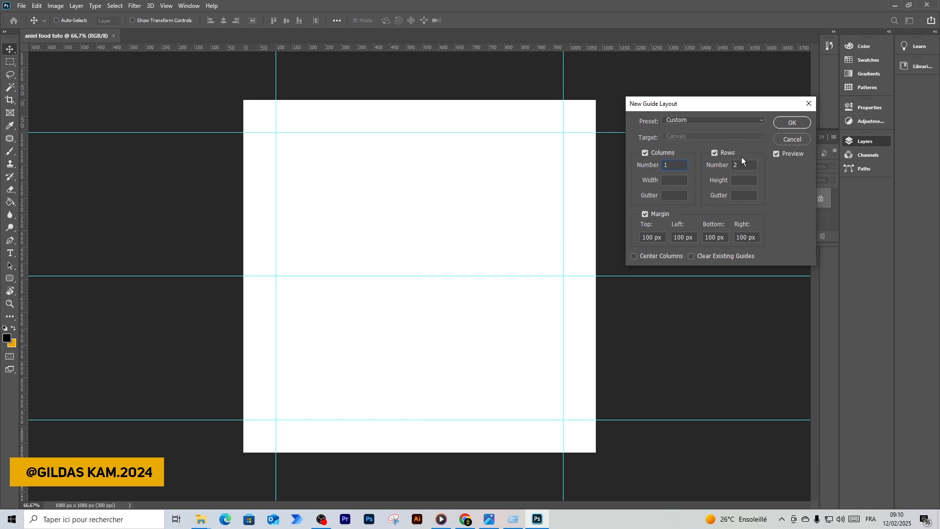
{"action": "left_click_drag", "start_coordinate": [744, 165], "coordinate": [731, 165]}
{"action": "type", "text": "1"}
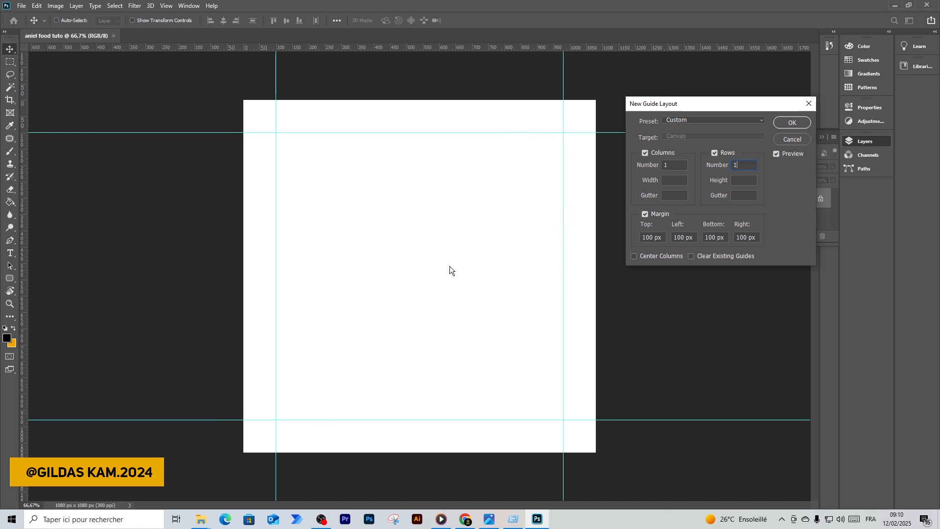
Examine the prototype-restaurant image from the prototype restaurant folder as the layout reference, and return to Photoshop.
{"action": "key", "text": "alt+Tab"}
{"action": "key", "text": "alt+Tab"}
{"action": "key", "text": "alt+Tab"}
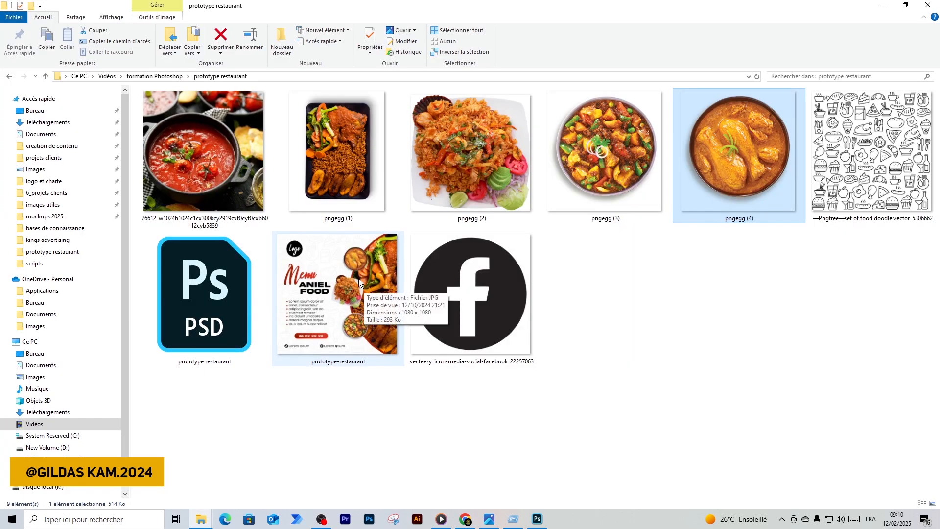
{"action": "double_click", "coordinate": [359, 278]}
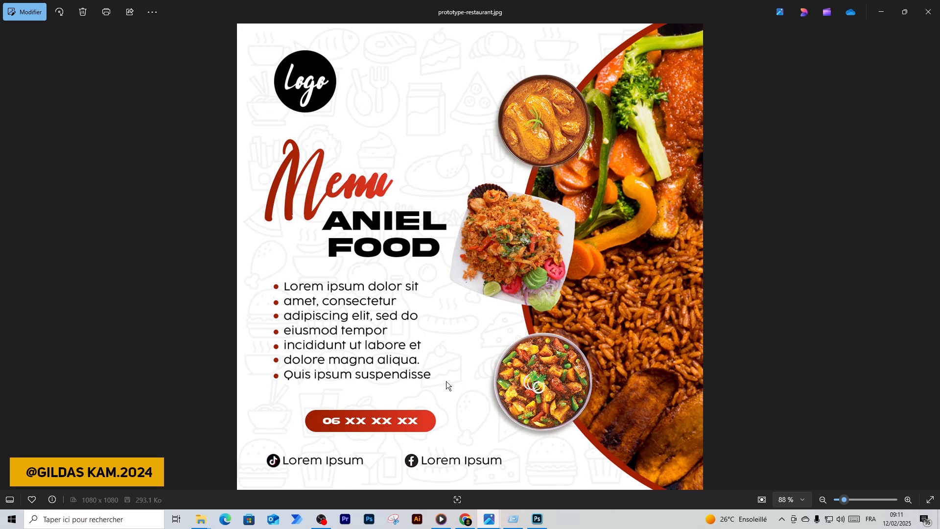
{"action": "left_click", "coordinate": [892, 14]}
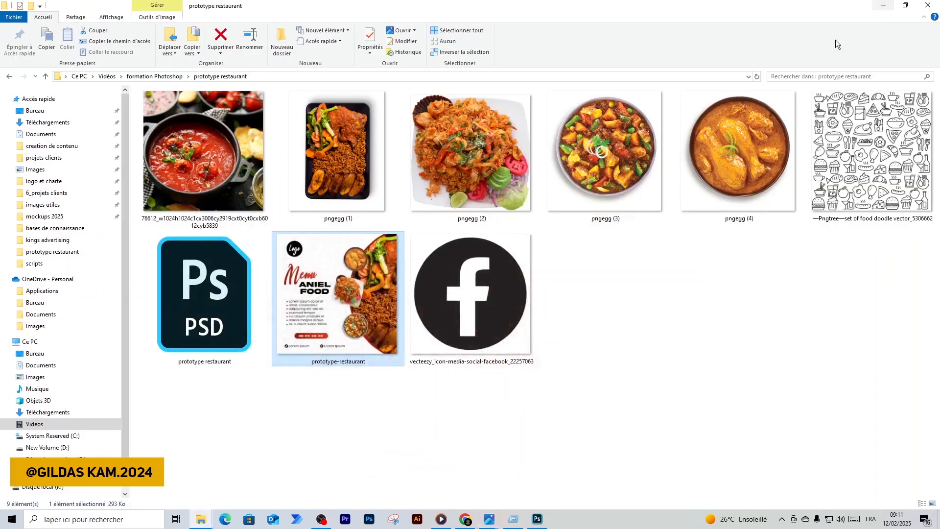
{"action": "left_click", "coordinate": [537, 518]}
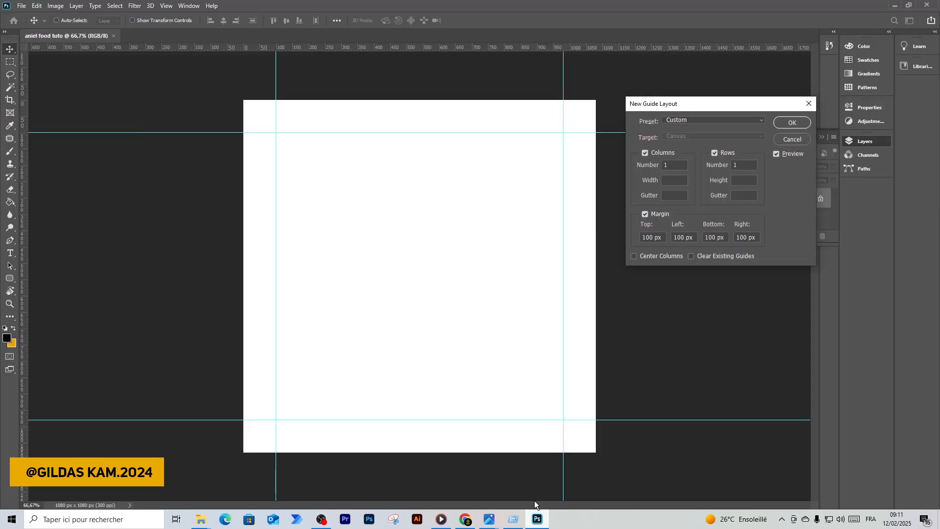
Apply the guide layout and, with the rulers shown, add a vertical guide through the middle of the canvas.
{"action": "left_click", "coordinate": [799, 123]}
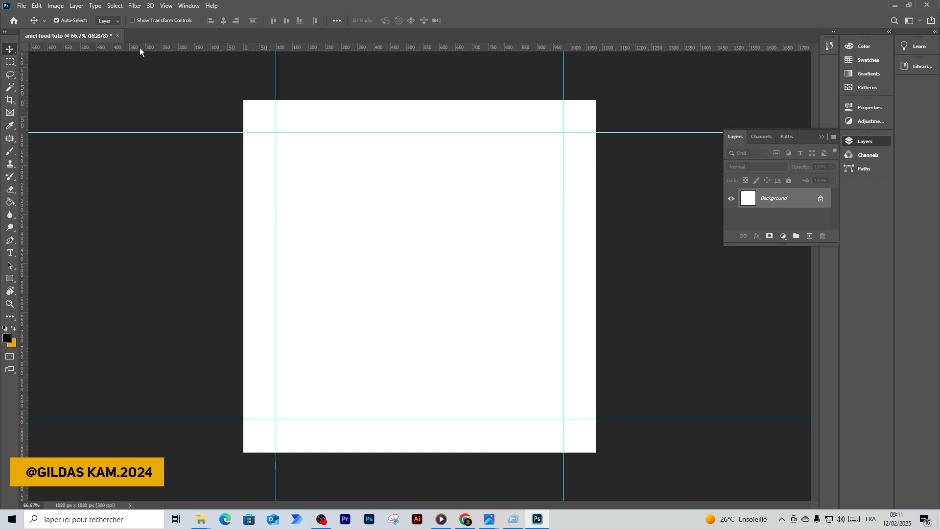
{"action": "key", "text": "ctrl+r"}
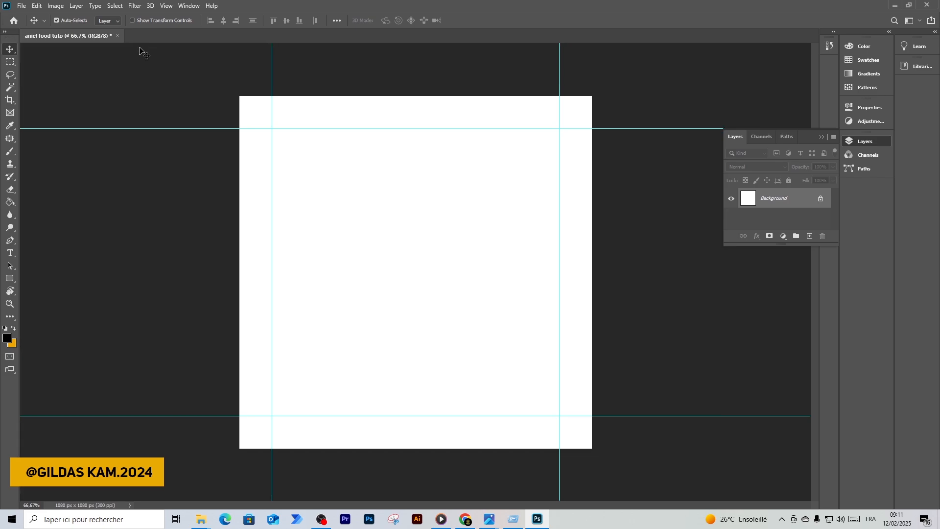
{"action": "key", "text": "ctrl+r"}
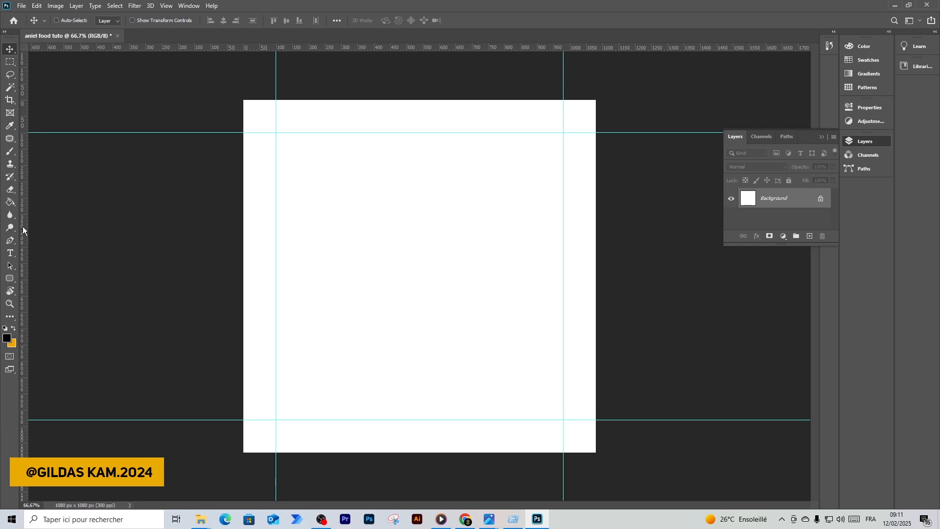
{"action": "left_click_drag", "start_coordinate": [22, 226], "coordinate": [420, 222]}
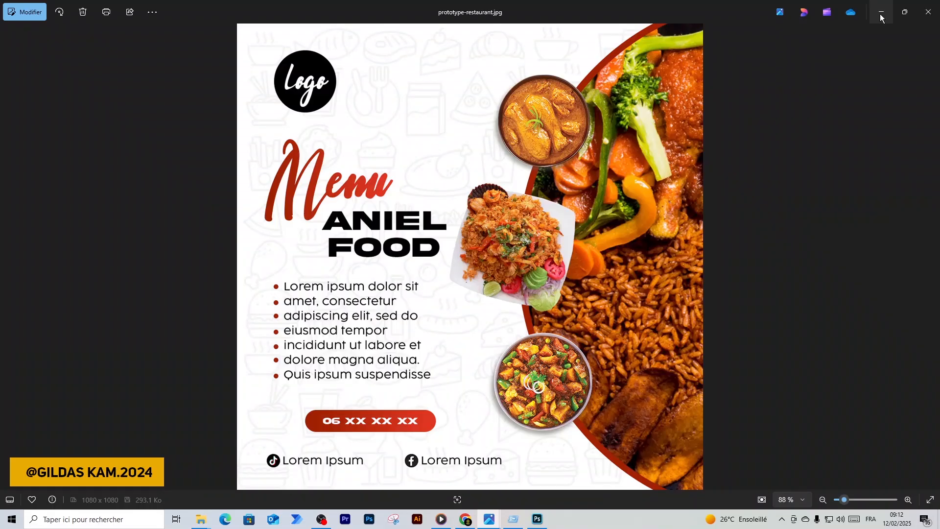
Return to Photoshop from the reference image and activate the Ellipse tool.
{"action": "left_click", "coordinate": [881, 13]}
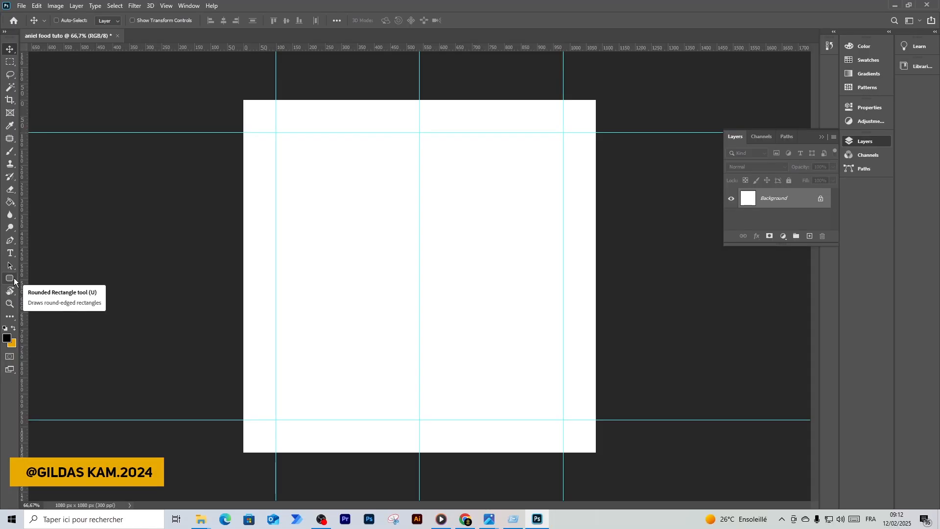
{"action": "left_click", "coordinate": [6, 321]}
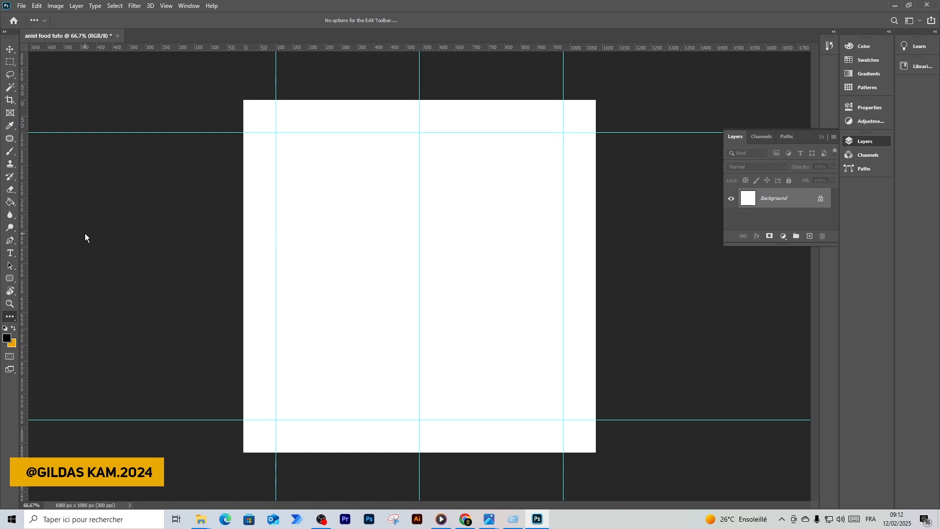
{"action": "left_click", "coordinate": [11, 282]}
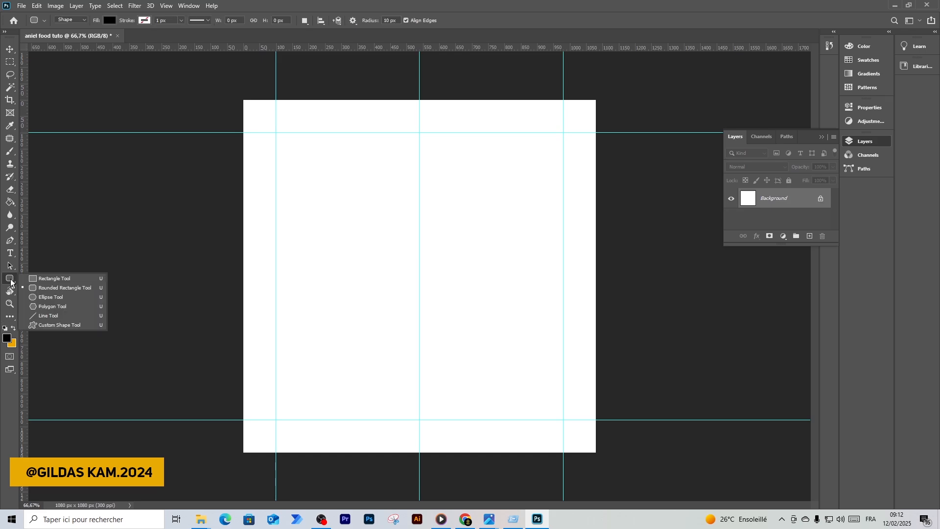
{"action": "left_click", "coordinate": [63, 298]}
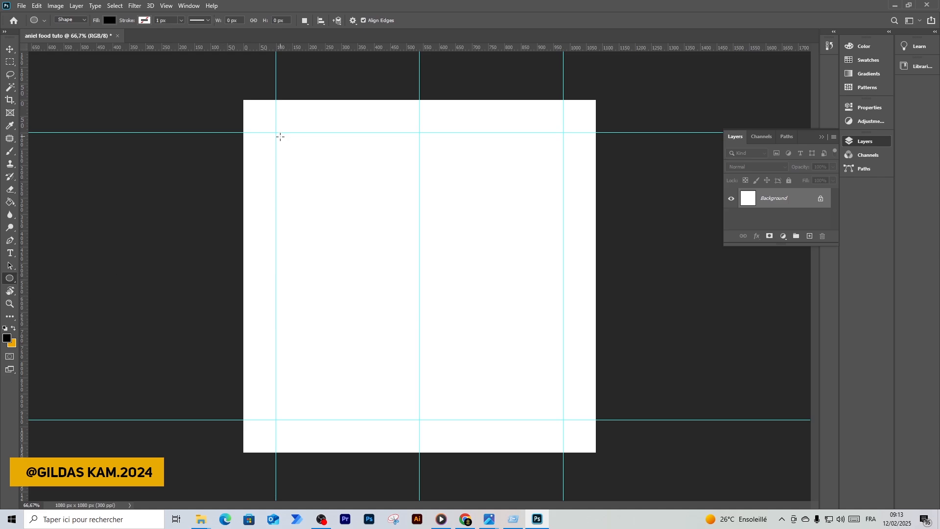
{"action": "left_click_drag", "start_coordinate": [280, 137], "coordinate": [405, 269]}
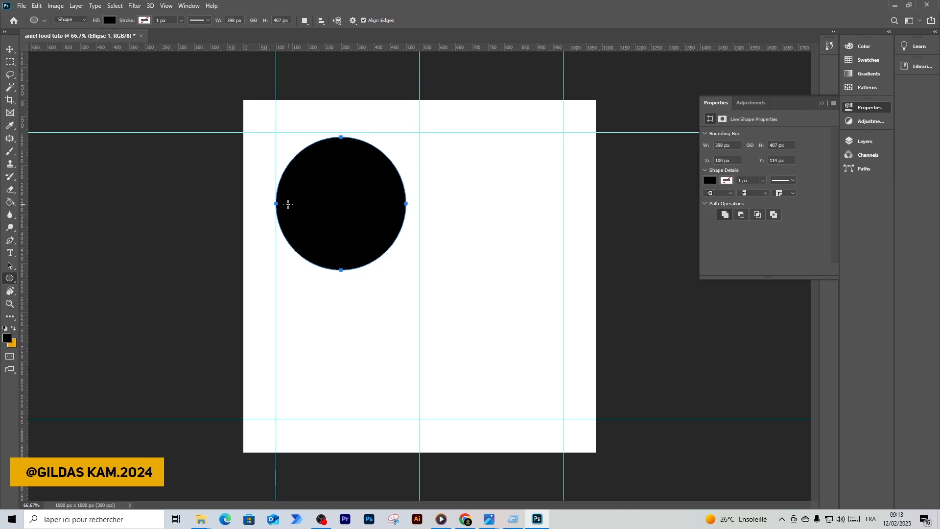
{"action": "key", "text": "ctrl+z"}
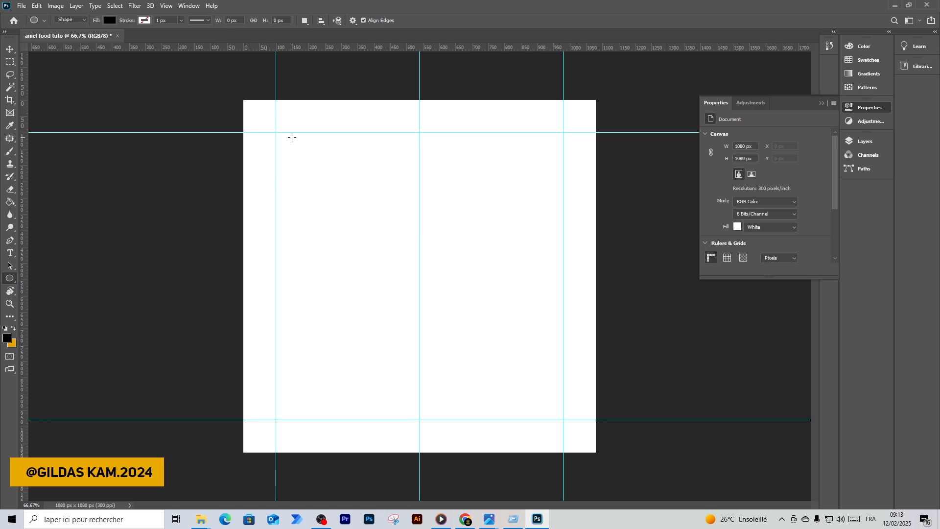
{"action": "left_click_drag", "start_coordinate": [283, 133], "coordinate": [409, 263]}
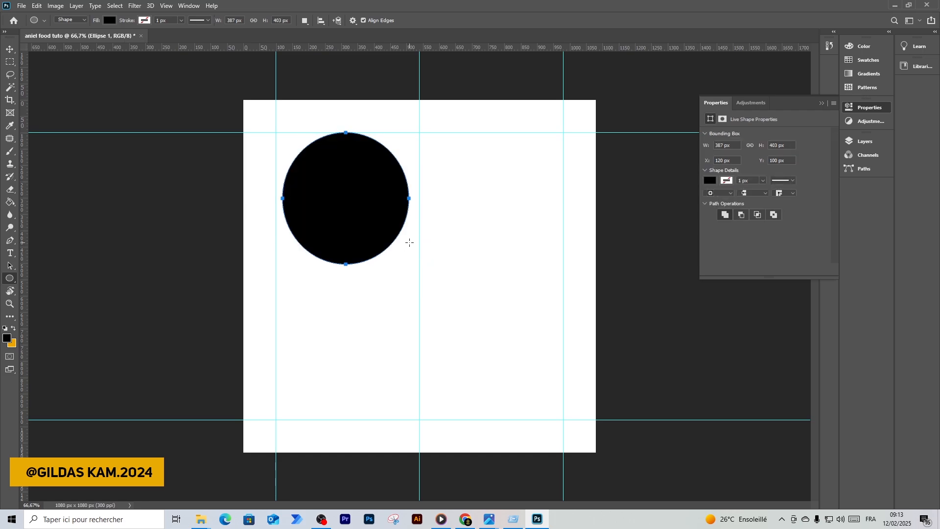
{"action": "key", "text": "ctrl+z"}
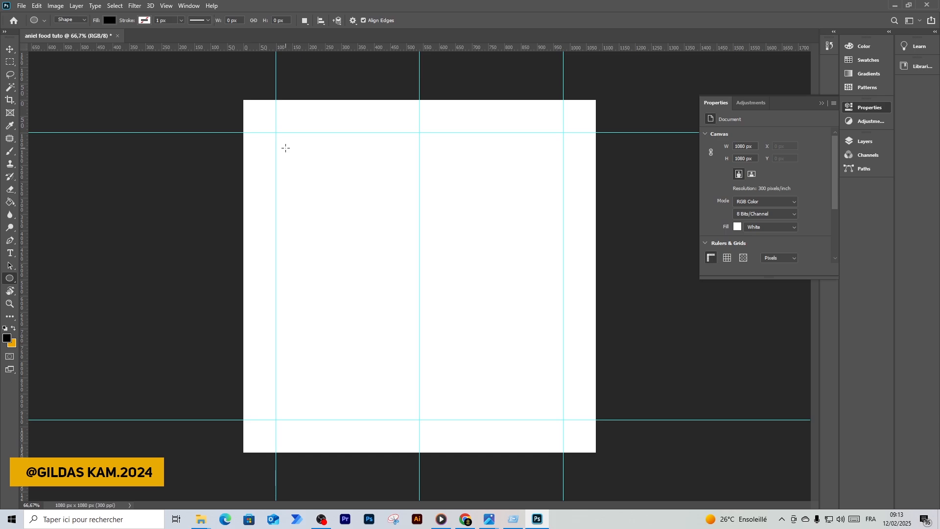
Draw a black circle about 153 px in diameter and place it over the upper-left guide intersection, at about X 75 px, Y 71 px.
{"action": "left_click_drag", "start_coordinate": [285, 148], "coordinate": [341, 198]}
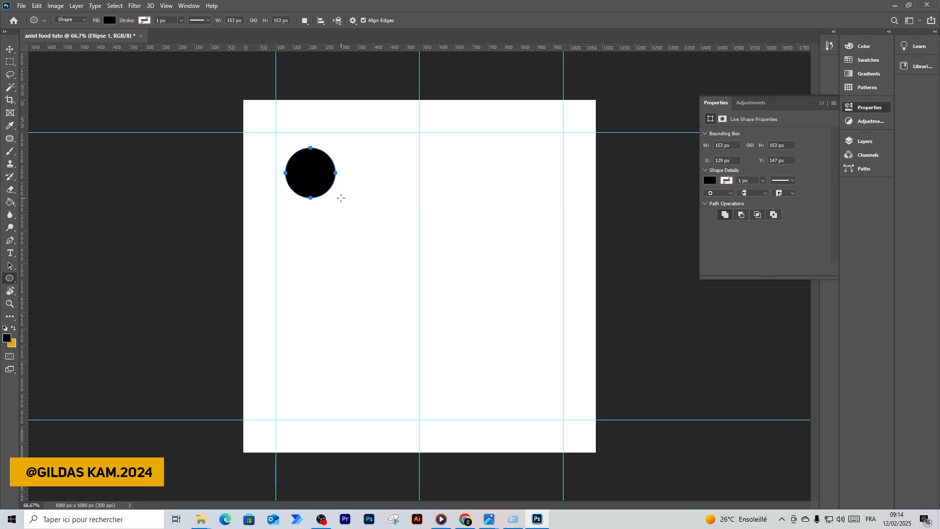
{"action": "left_click", "coordinate": [9, 50]}
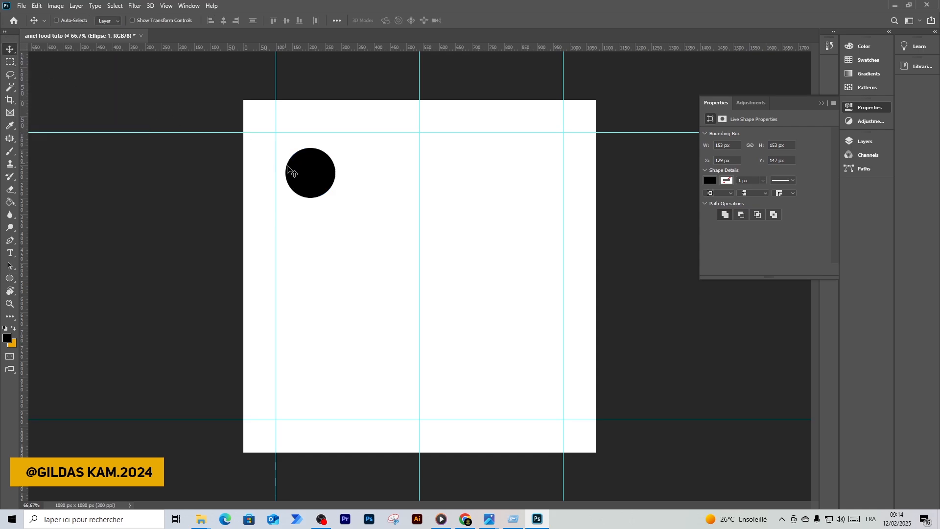
{"action": "left_click_drag", "start_coordinate": [309, 170], "coordinate": [292, 145]}
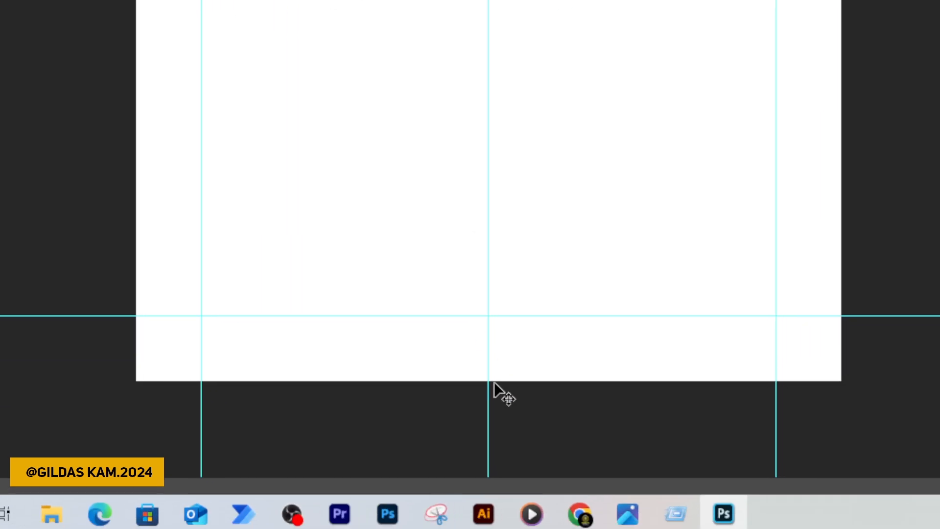
{"action": "mouse_move", "coordinate": [586, 505]}
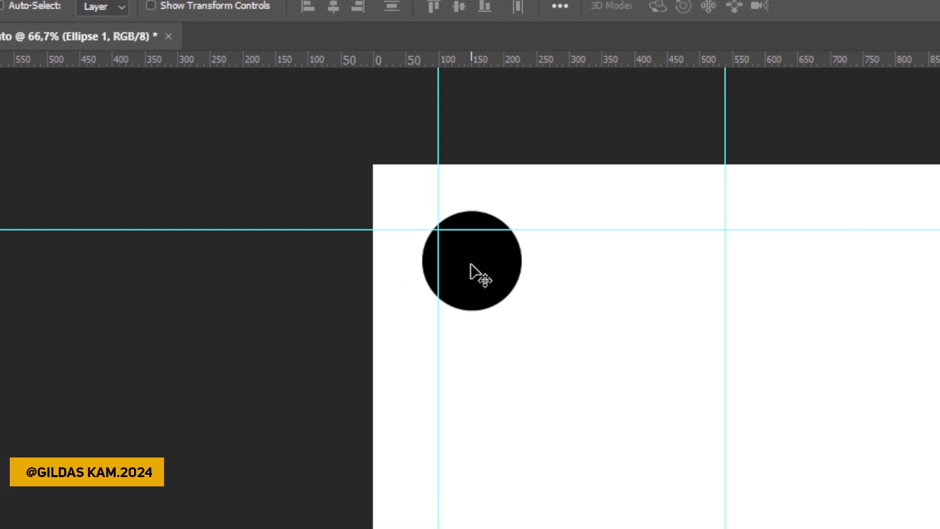
{"action": "left_click_drag", "start_coordinate": [469, 265], "coordinate": [490, 279]}
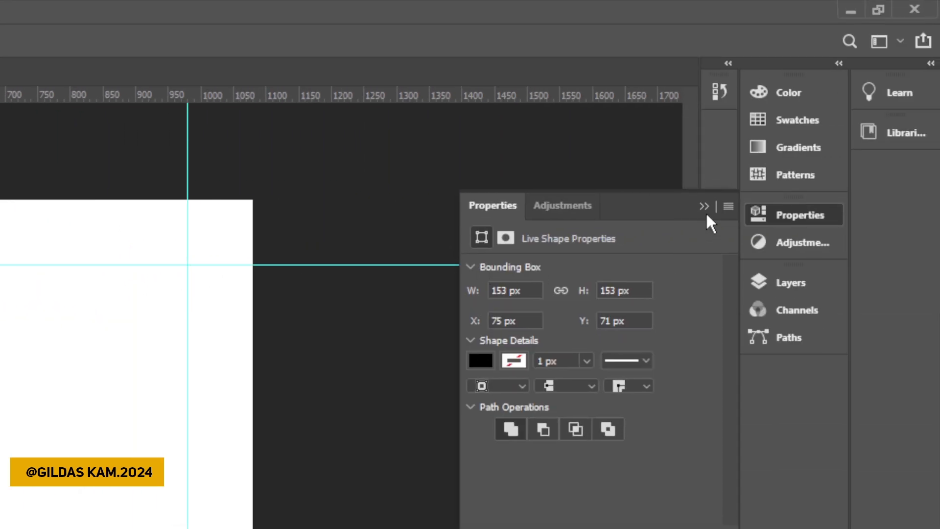
Show the layers in place of the shape properties and fine-tune the black circle's position over the upper-left guide intersection.
{"action": "left_click", "coordinate": [704, 206]}
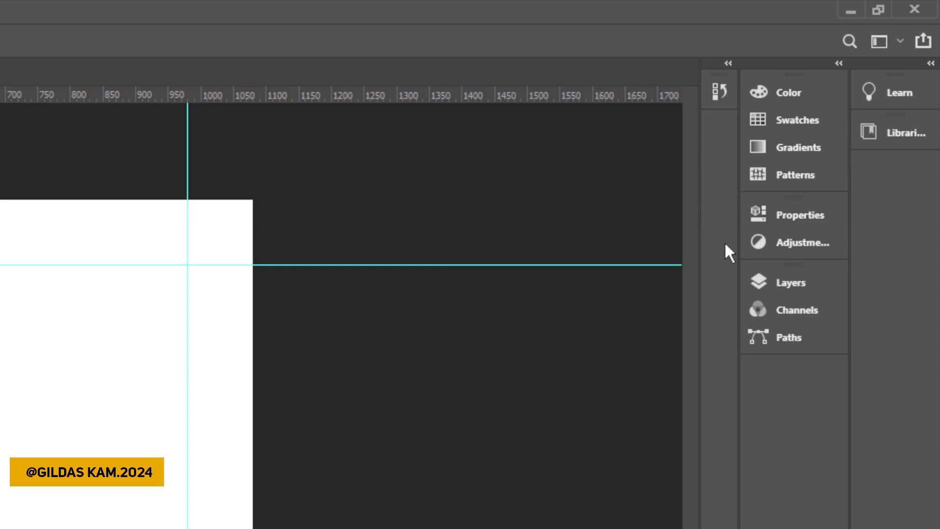
{"action": "left_click", "coordinate": [759, 267]}
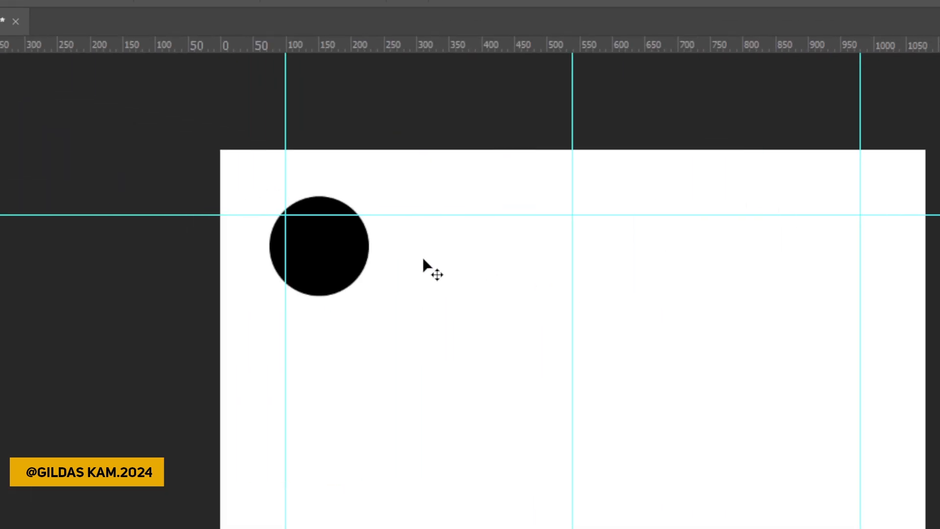
{"action": "left_click_drag", "start_coordinate": [330, 258], "coordinate": [380, 298]}
{"action": "left_click_drag", "start_coordinate": [475, 272], "coordinate": [425, 213]}
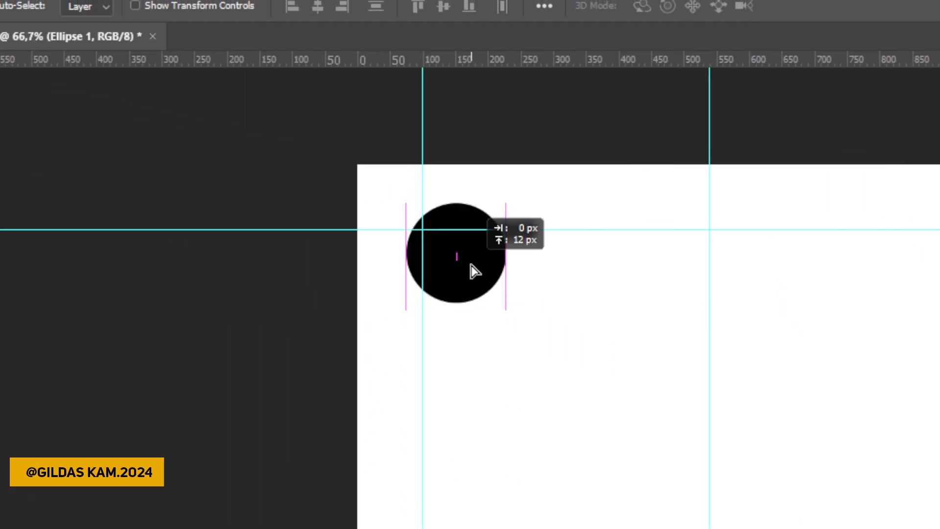
{"action": "left_click_drag", "start_coordinate": [471, 263], "coordinate": [470, 260]}
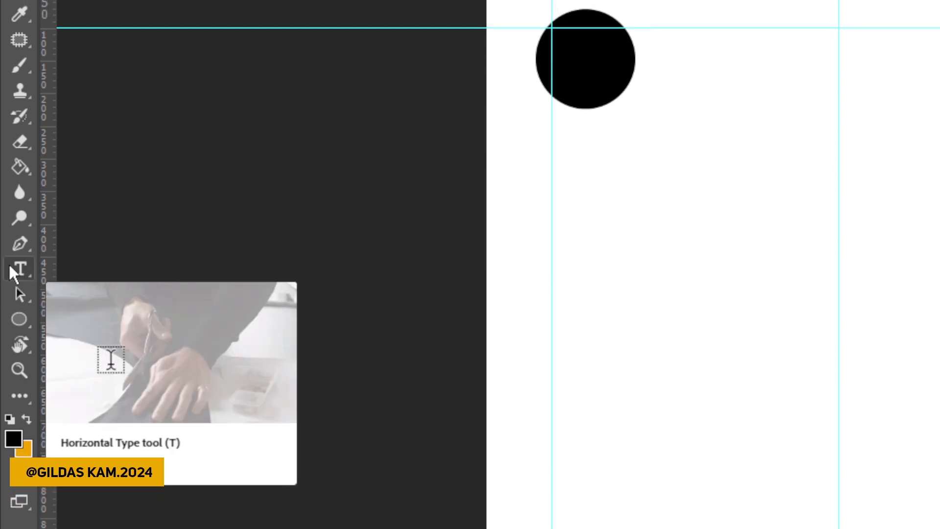
Activate the Horizontal Type tool and set the text colour to red with hue 0, saturation 70 and brightness 85.
{"action": "left_click", "coordinate": [15, 268]}
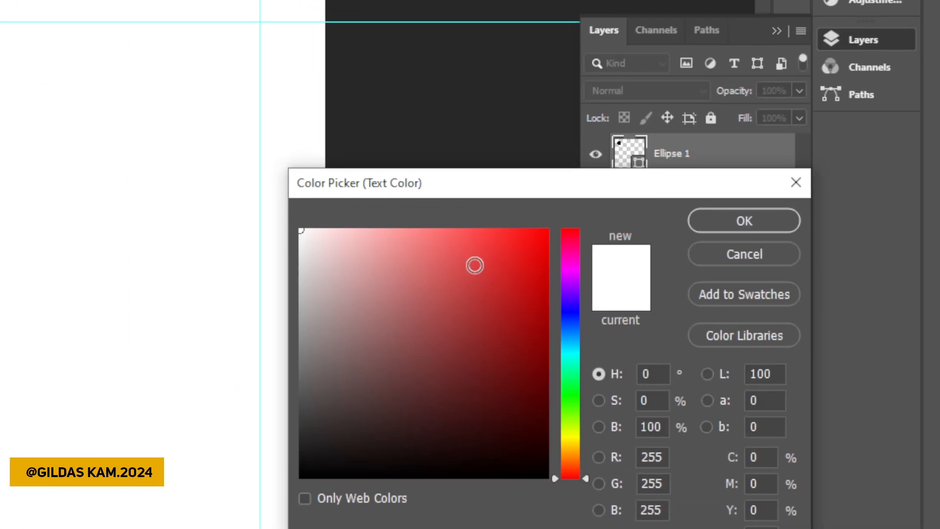
{"action": "left_click", "coordinate": [454, 274]}
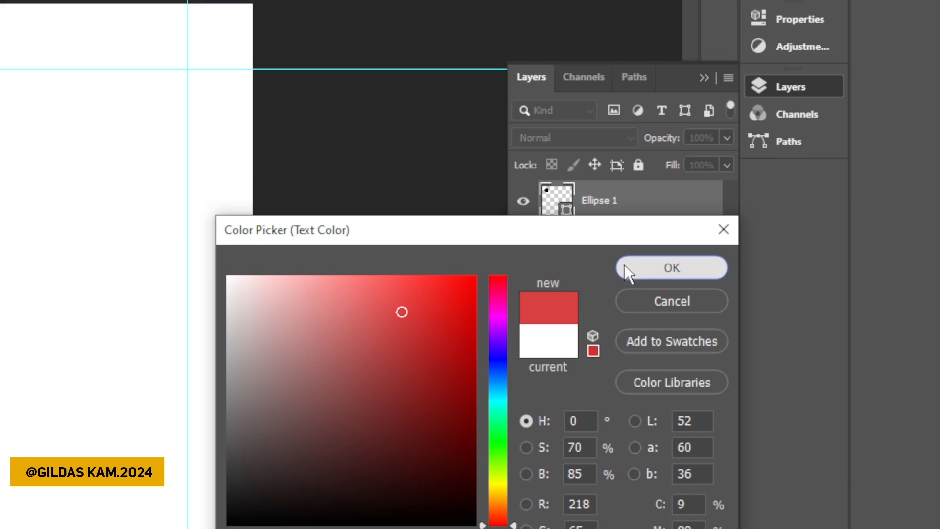
{"action": "left_click", "coordinate": [631, 250]}
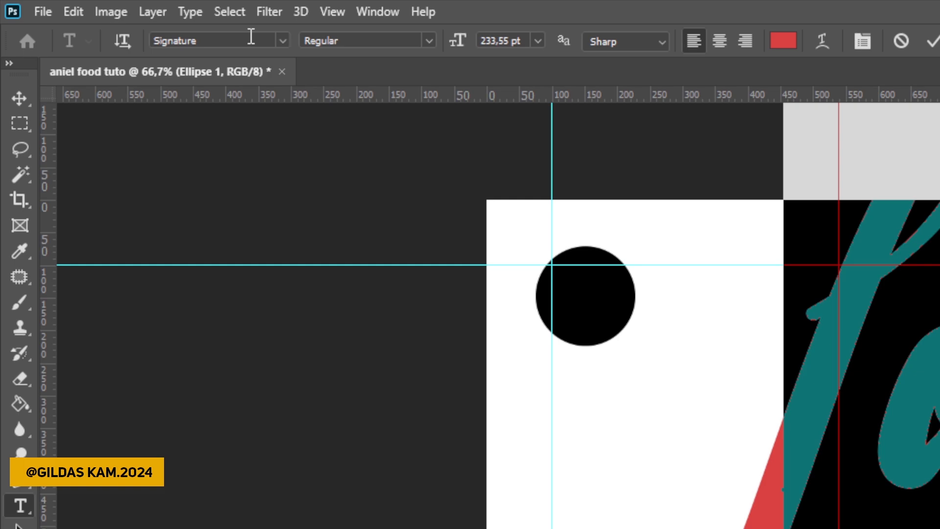
Change the font of the Lorem Ipsum placeholder text to Afika.
{"action": "left_click", "coordinate": [283, 40]}
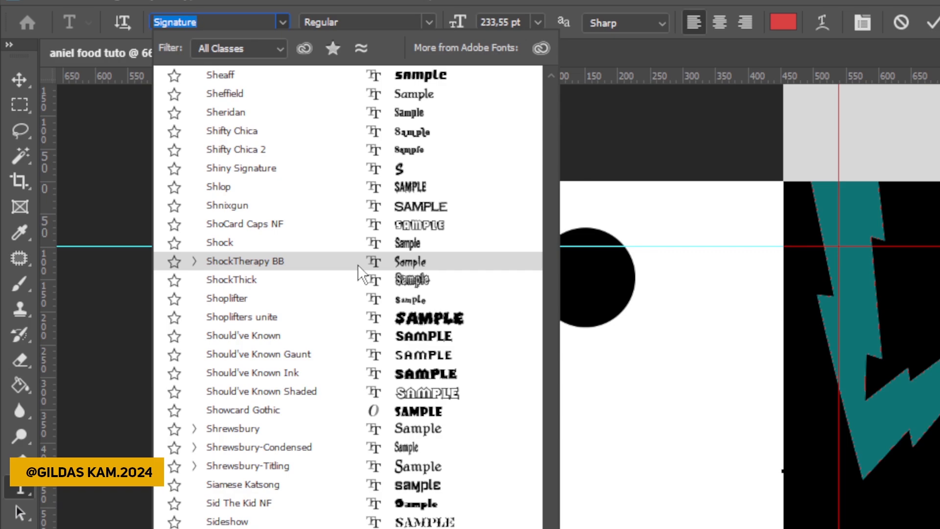
{"action": "scroll", "coordinate": [362, 279], "scroll_direction": "up", "scroll_amount": 3}
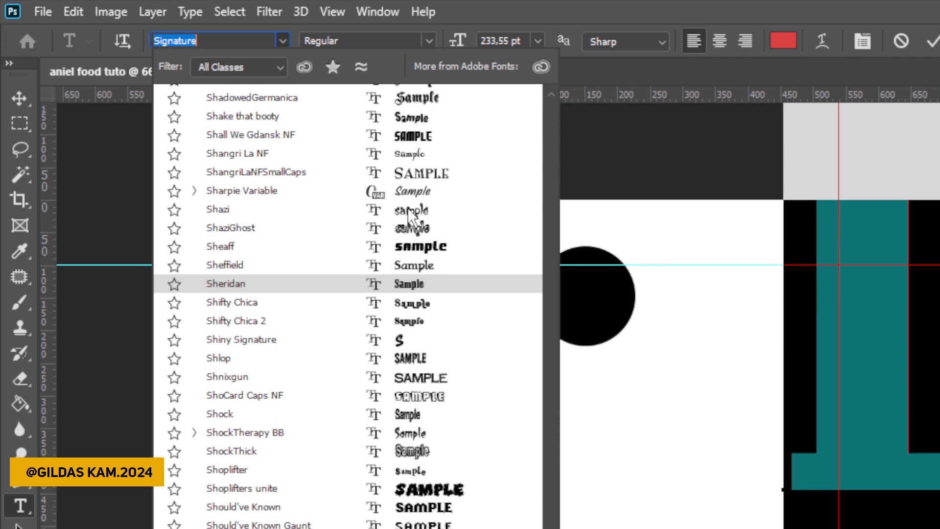
{"action": "scroll", "coordinate": [428, 154], "scroll_direction": "up", "scroll_amount": 7}
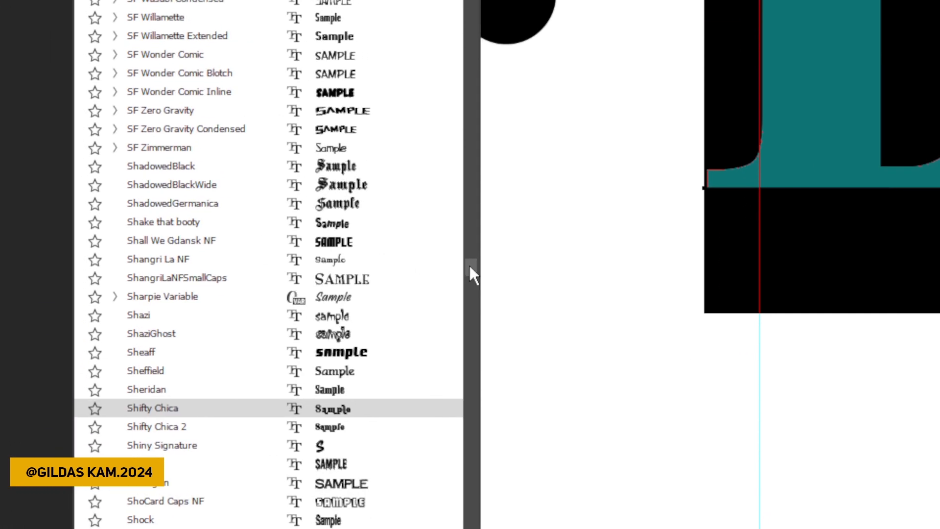
{"action": "scroll", "coordinate": [471, 254], "scroll_direction": "up", "scroll_amount": 20}
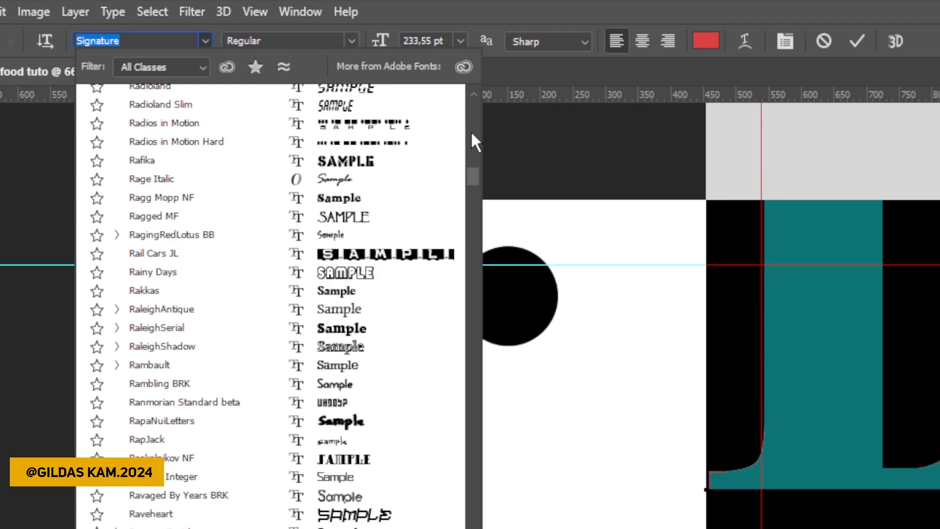
{"action": "scroll", "coordinate": [469, 107], "scroll_direction": "up", "scroll_amount": 20}
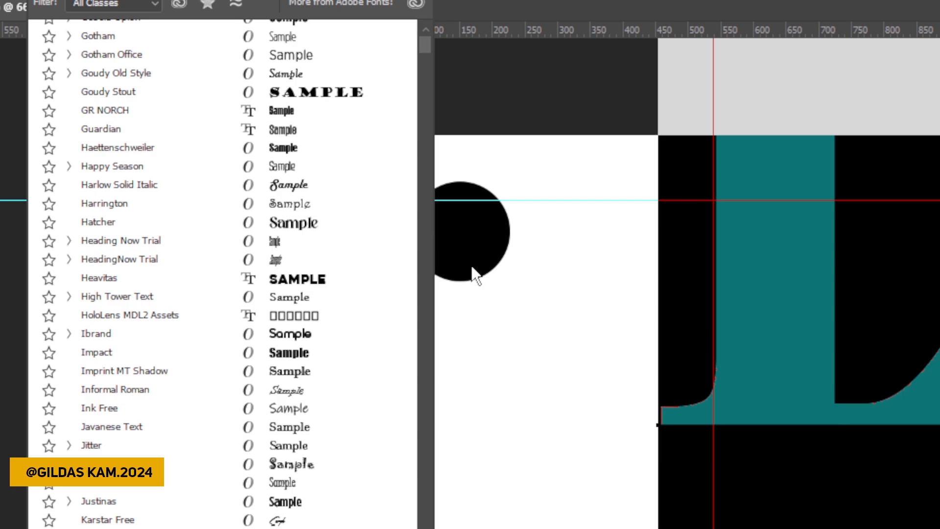
{"action": "scroll", "coordinate": [475, 274], "scroll_direction": "up", "scroll_amount": 20}
{"action": "scroll", "coordinate": [329, 155], "scroll_direction": "down", "scroll_amount": 10}
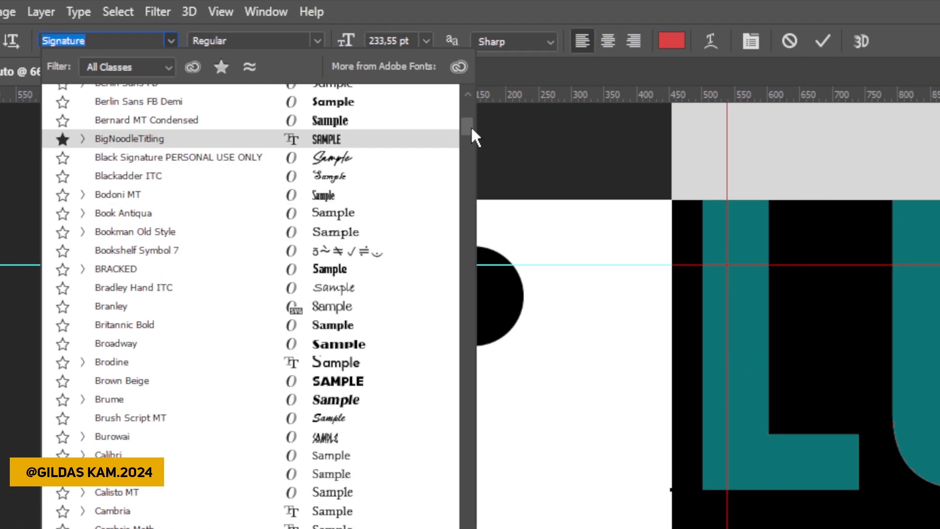
{"action": "left_click_drag", "start_coordinate": [551, 126], "coordinate": [552, 89]}
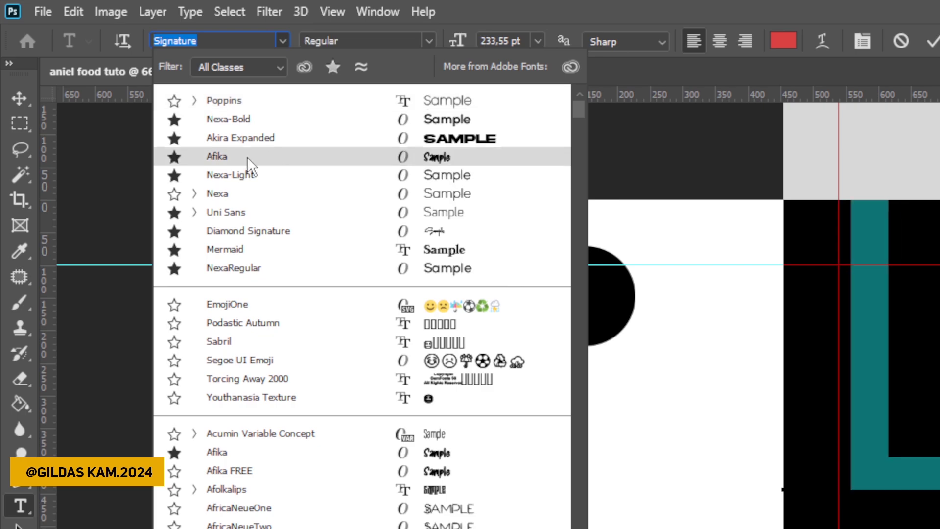
{"action": "left_click", "coordinate": [254, 156]}
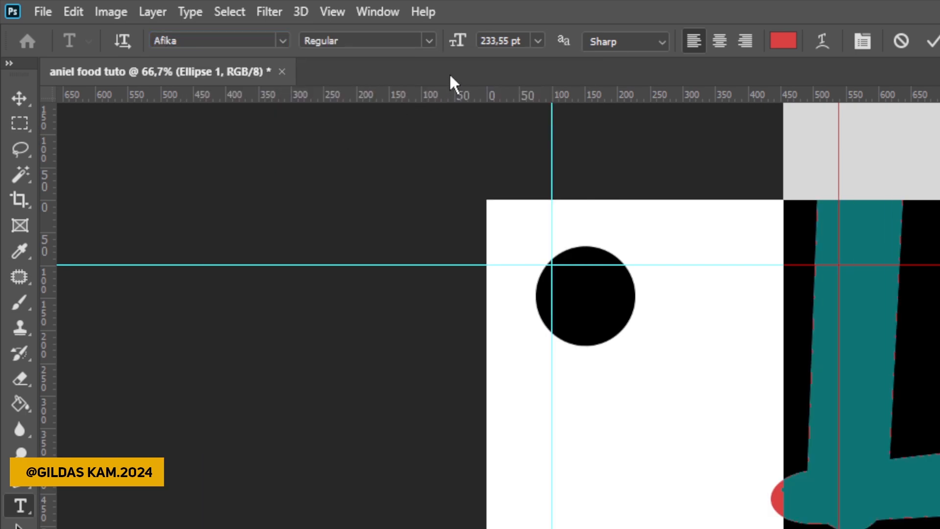
Set the placeholder text's size to 11 pt, commit it and move it just below the black circle.
{"action": "left_click", "coordinate": [478, 41]}
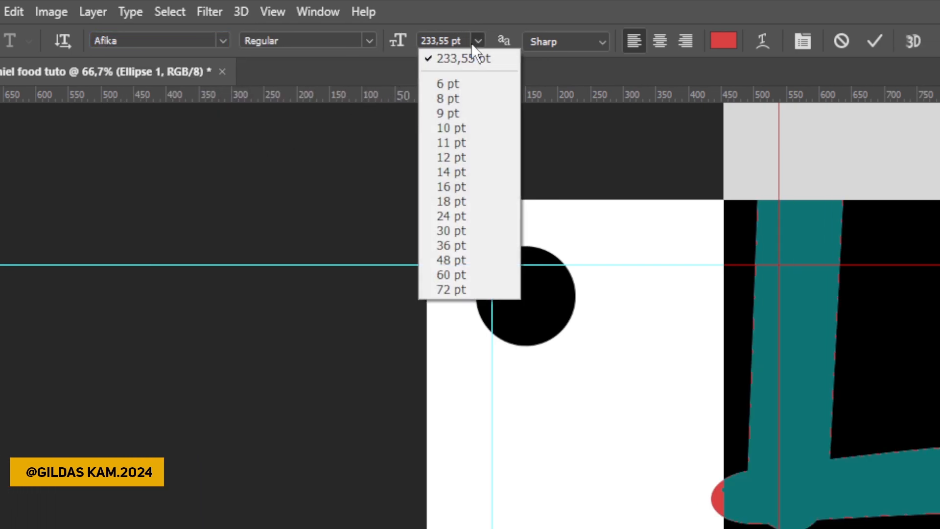
{"action": "left_click", "coordinate": [470, 143]}
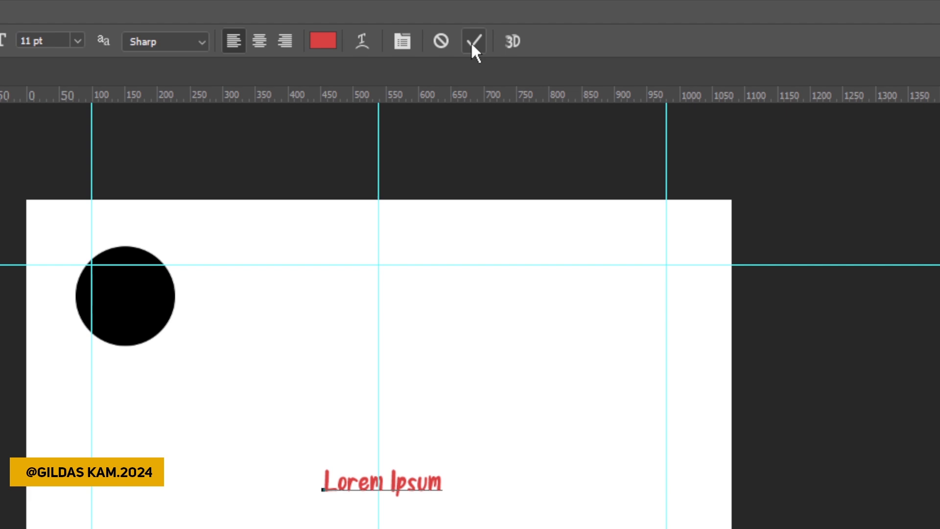
{"action": "left_click", "coordinate": [473, 44]}
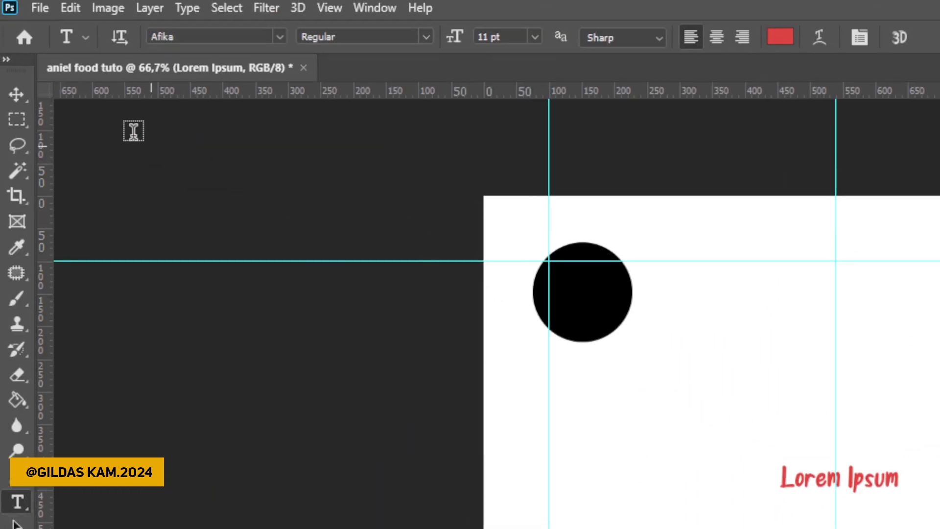
{"action": "left_click", "coordinate": [14, 103]}
{"action": "left_click_drag", "start_coordinate": [471, 267], "coordinate": [334, 207]}
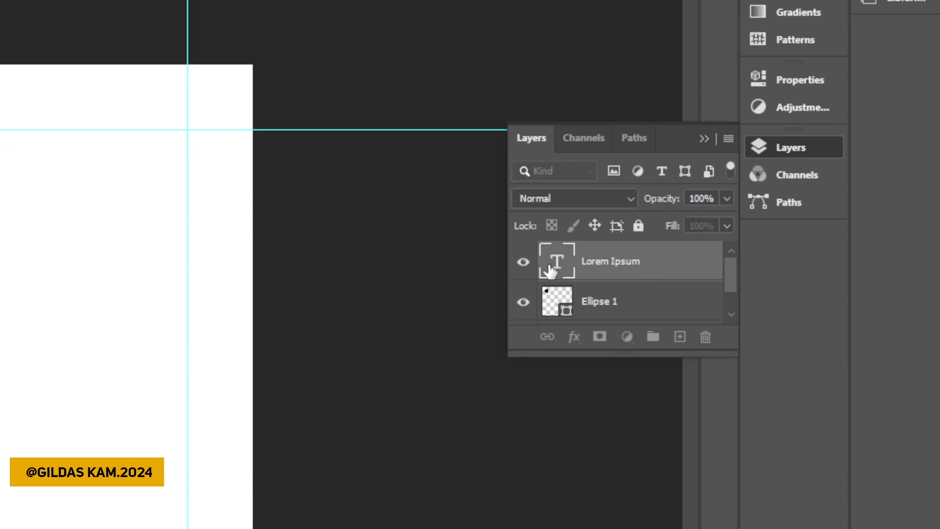
Replace the Lorem Ipsum placeholder text with "logo" and select the new word.
{"action": "double_click", "coordinate": [551, 269]}
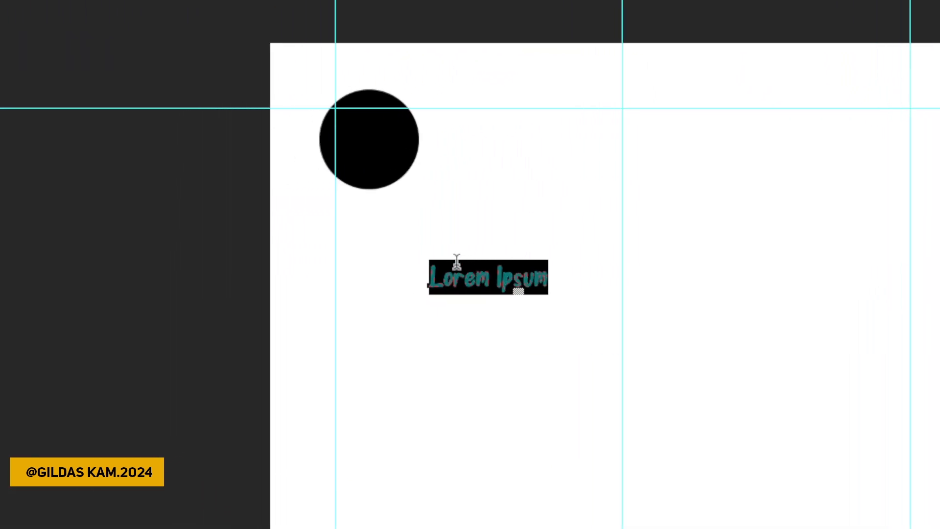
{"action": "mouse_move", "coordinate": [532, 294]}
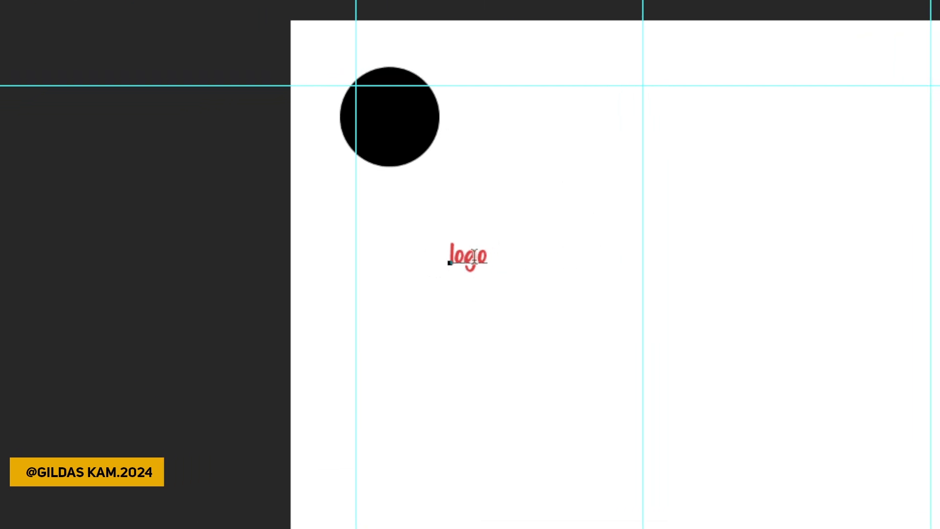
{"action": "left_click_drag", "start_coordinate": [484, 262], "coordinate": [426, 272]}
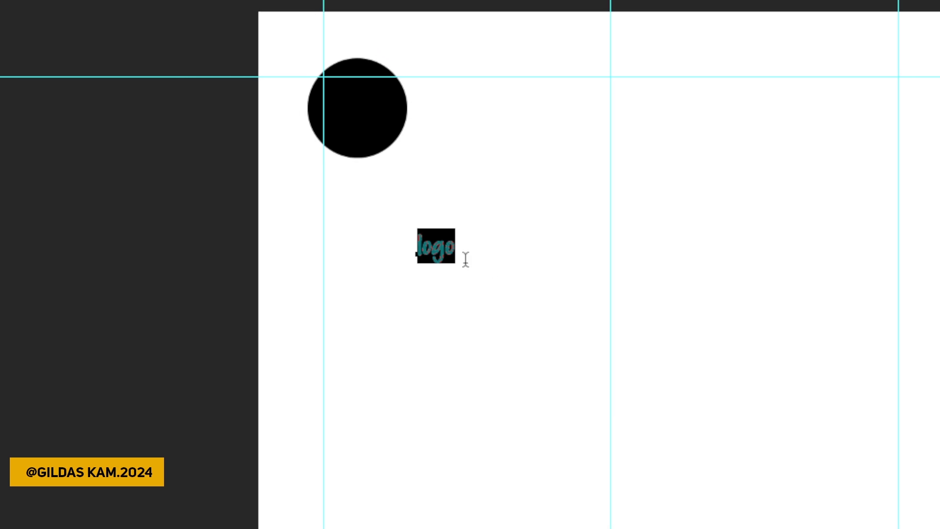
Change the word "logo" to white, commit the text and move it onto the black circle.
{"action": "left_click", "coordinate": [526, 262]}
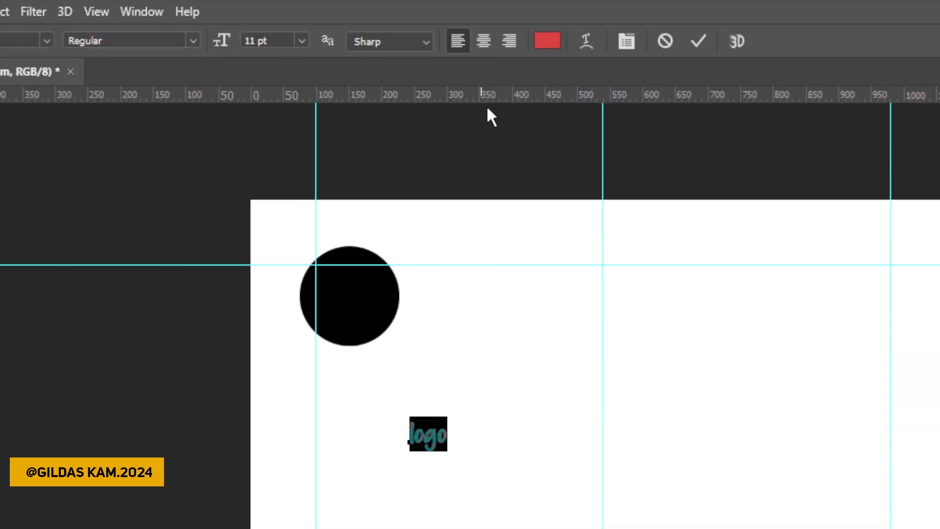
{"action": "left_click", "coordinate": [474, 43]}
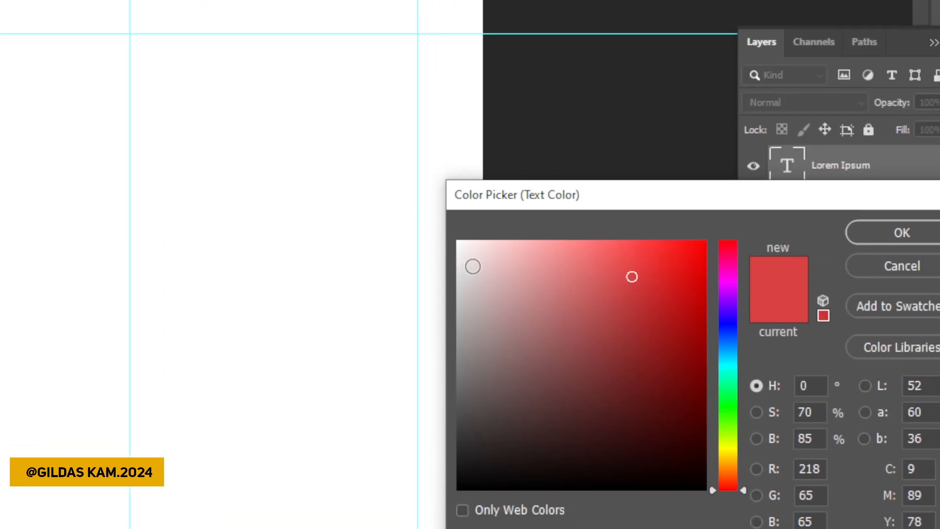
{"action": "left_click_drag", "start_coordinate": [841, 461], "coordinate": [816, 435]}
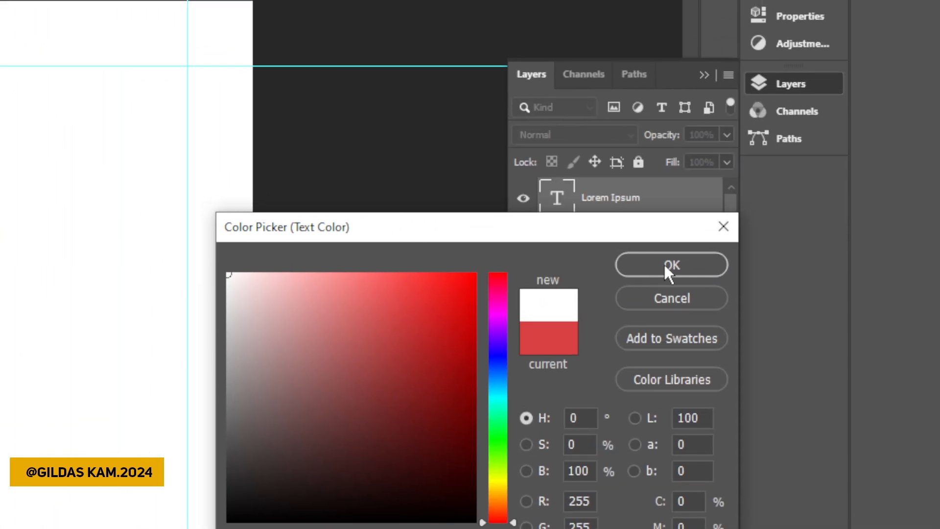
{"action": "left_click", "coordinate": [918, 252]}
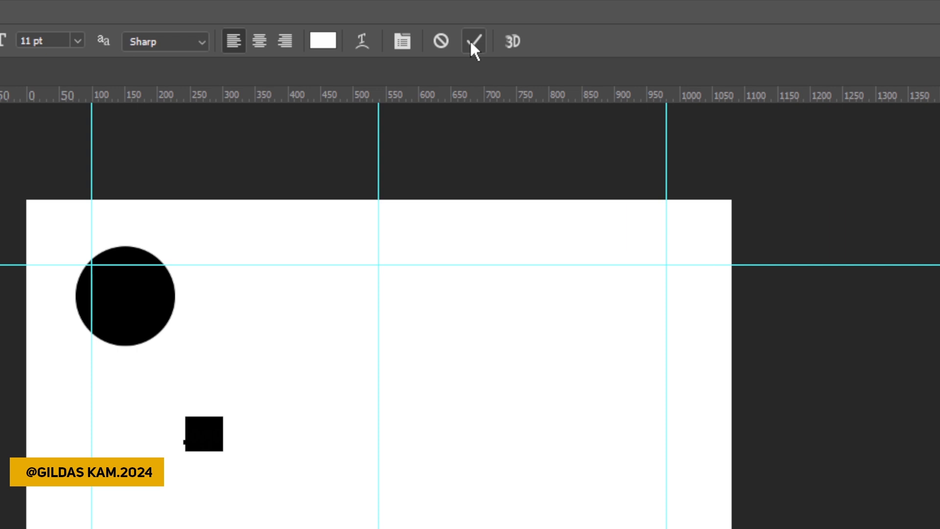
{"action": "left_click", "coordinate": [474, 42]}
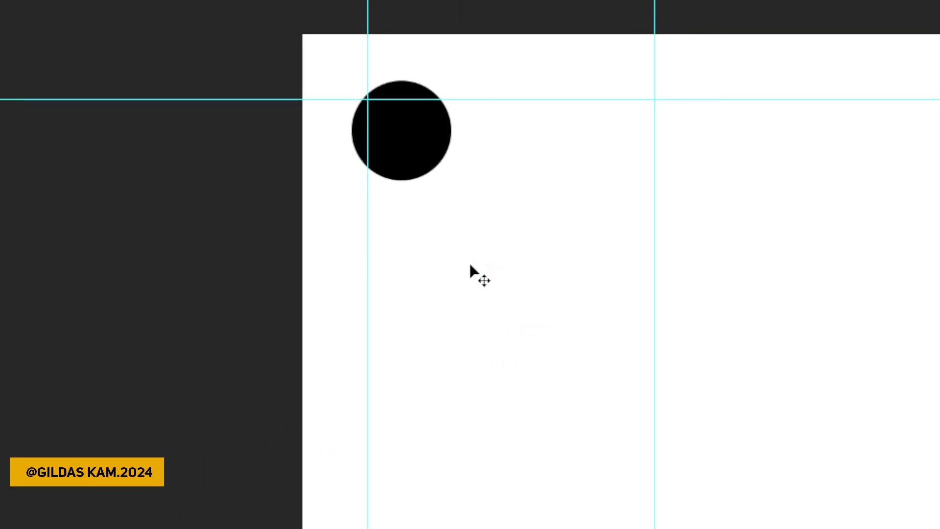
{"action": "mouse_move", "coordinate": [470, 266]}
{"action": "left_mouse_down"}
{"action": "mouse_move", "coordinate": [448, 214]}
{"action": "mouse_move", "coordinate": [410, 183]}
{"action": "mouse_move", "coordinate": [395, 138]}
{"action": "mouse_move", "coordinate": [472, 257]}
{"action": "left_mouse_up"}
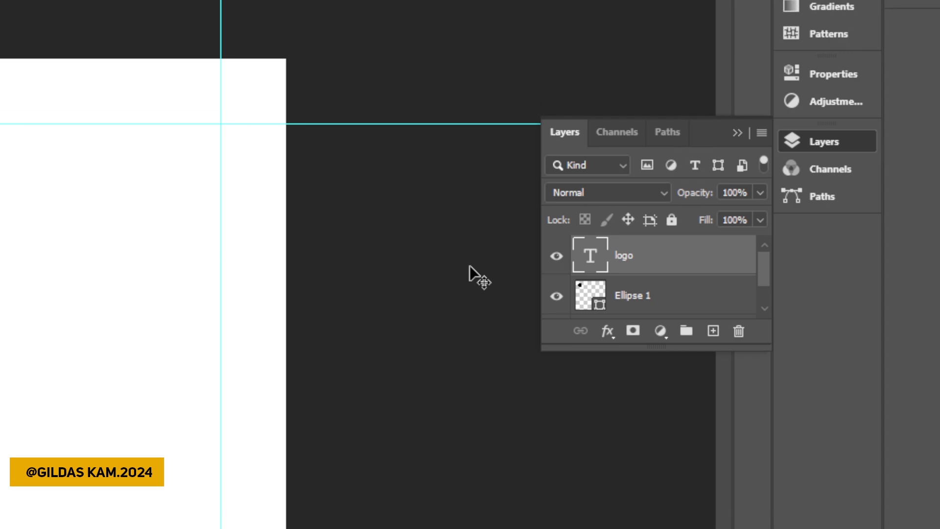
Increase the "logo" text's font size to 18 pt and commit the edit.
{"action": "double_click", "coordinate": [590, 254]}
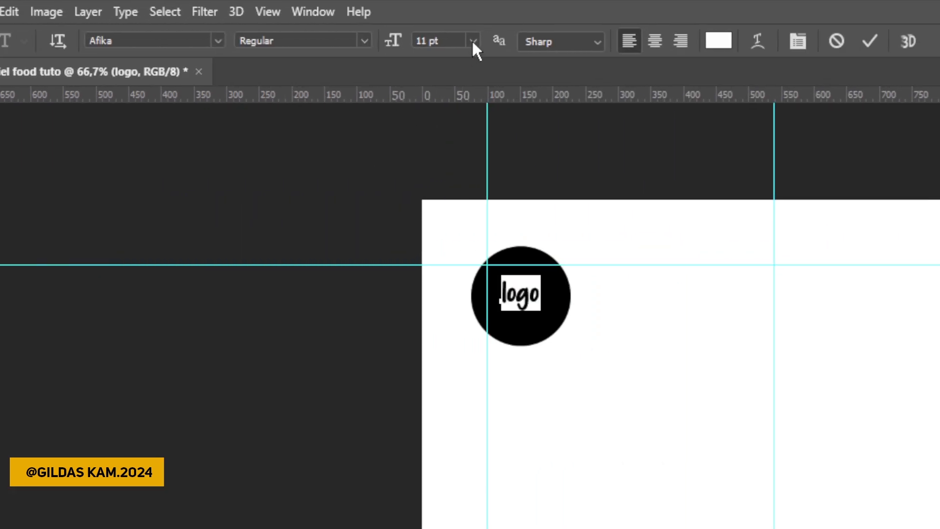
{"action": "left_click", "coordinate": [145, 37]}
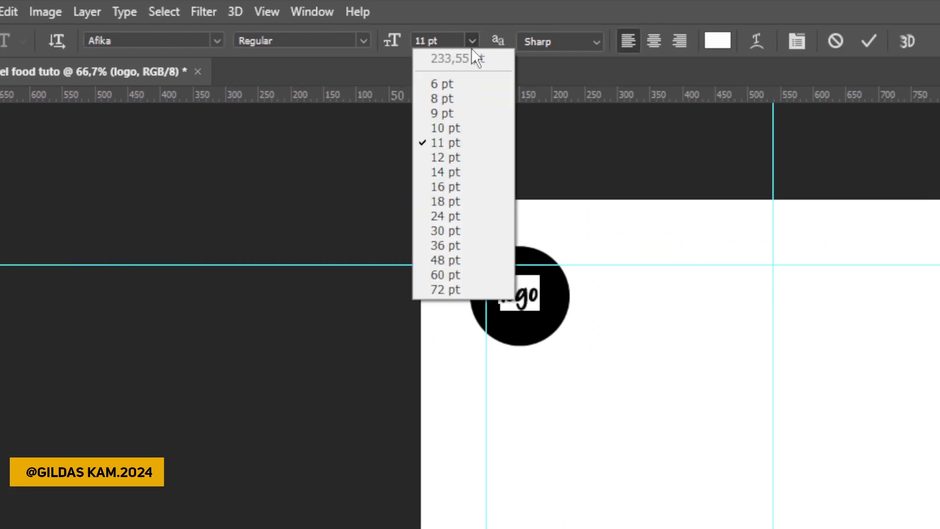
{"action": "left_click", "coordinate": [470, 172]}
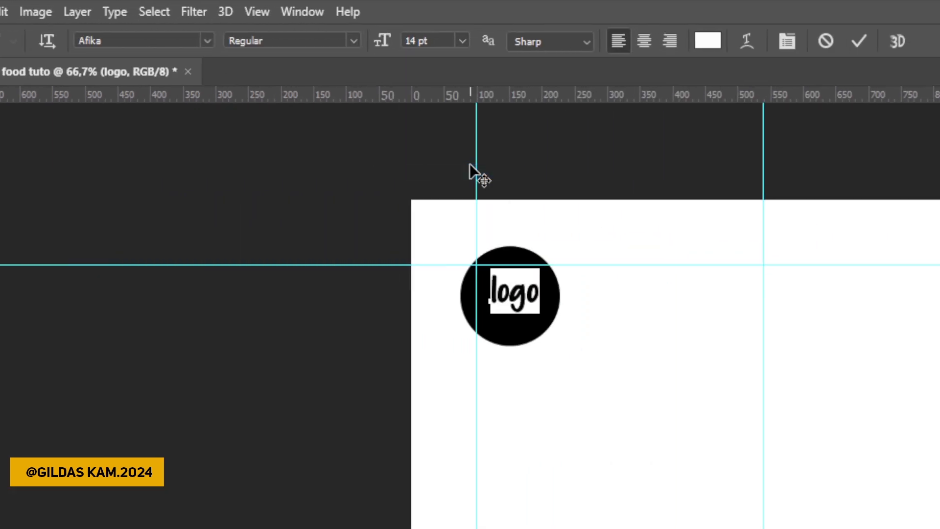
{"action": "left_click", "coordinate": [470, 41]}
{"action": "left_click", "coordinate": [465, 201]}
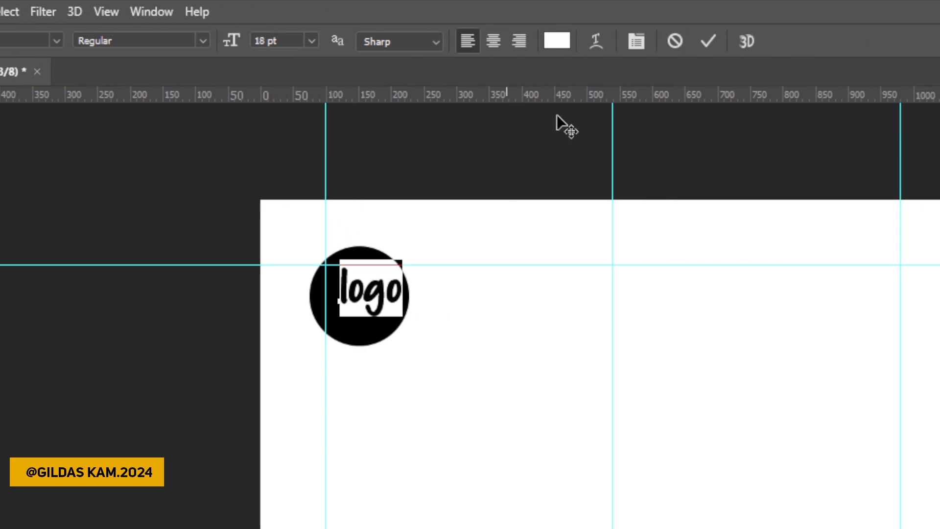
{"action": "left_click", "coordinate": [709, 41]}
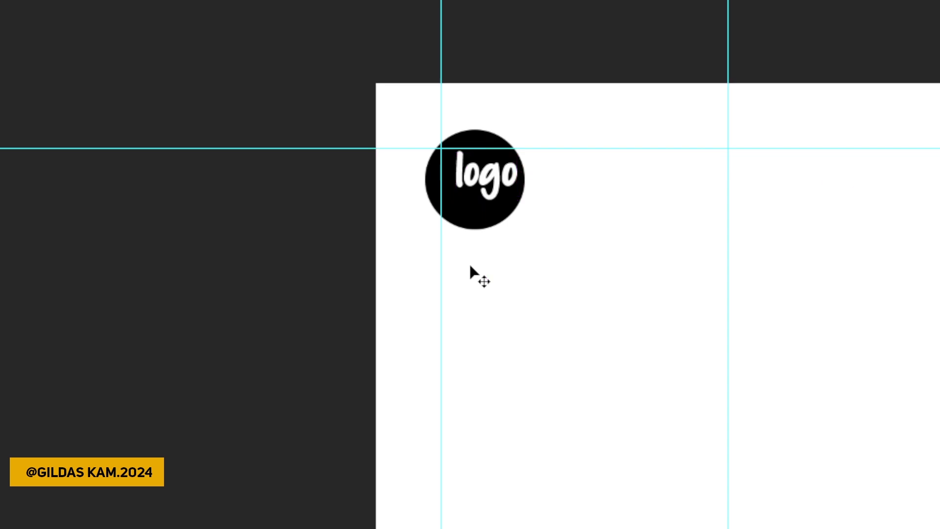
Scale the "logo" text down proportionally to about 16.18 pt with Free Transform and apply it.
{"action": "key", "text": "ctrl+t"}
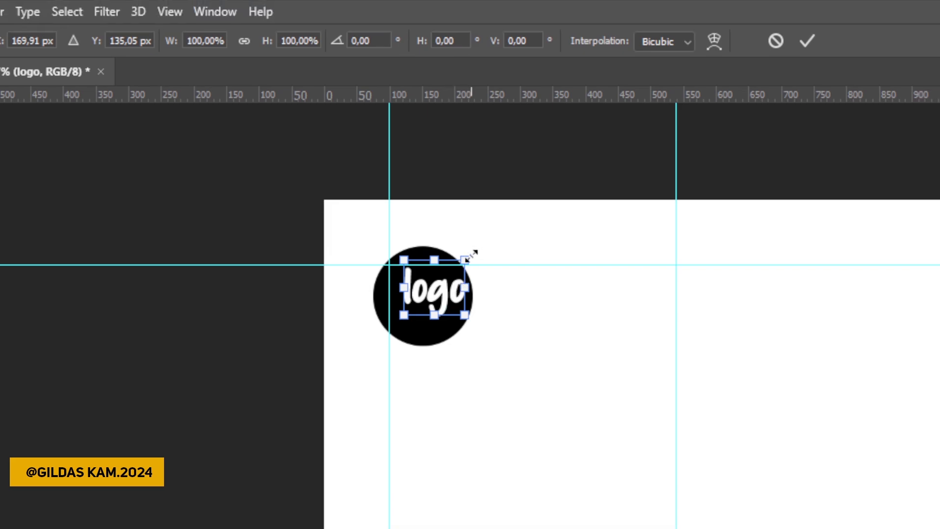
{"action": "left_click_drag", "start_coordinate": [473, 272], "coordinate": [409, 268]}
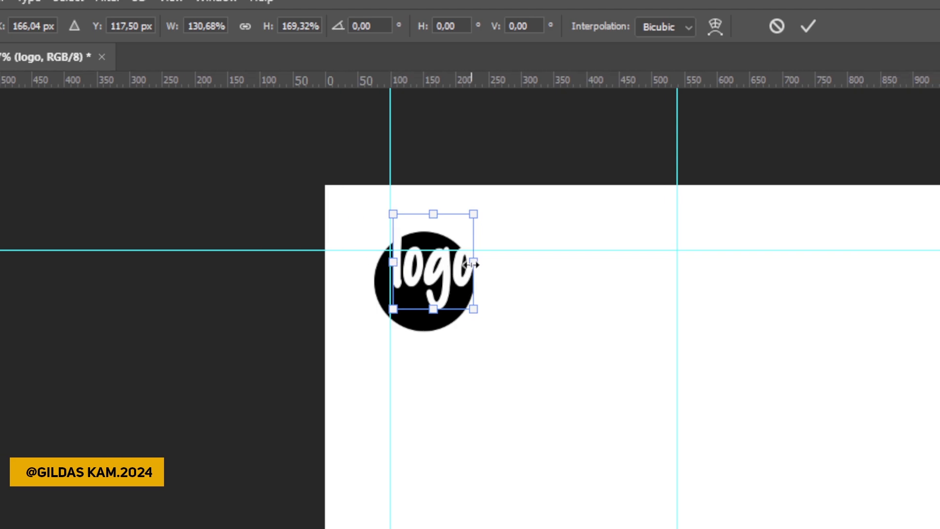
{"action": "left_click", "coordinate": [777, 26]}
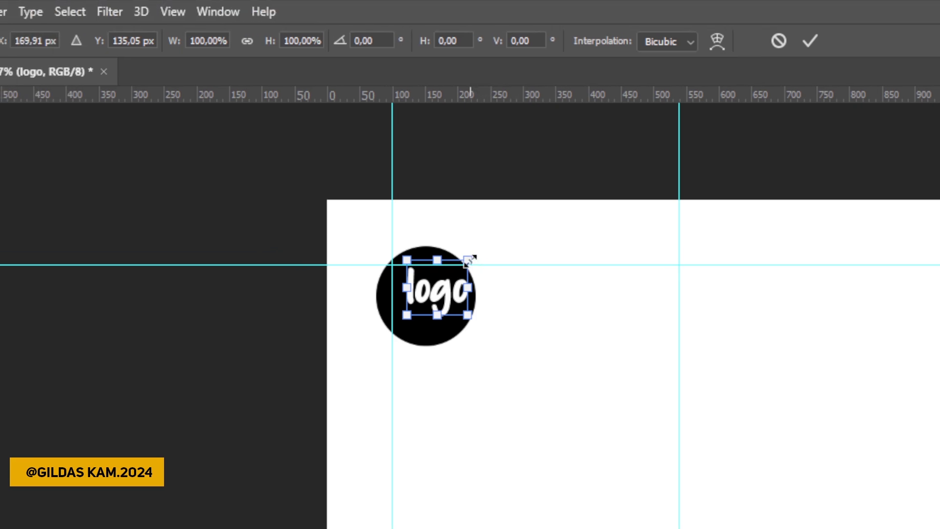
{"action": "left_click_drag", "start_coordinate": [467, 261], "coordinate": [550, 208]}
{"action": "left_click_drag", "start_coordinate": [466, 207], "coordinate": [391, 274]}
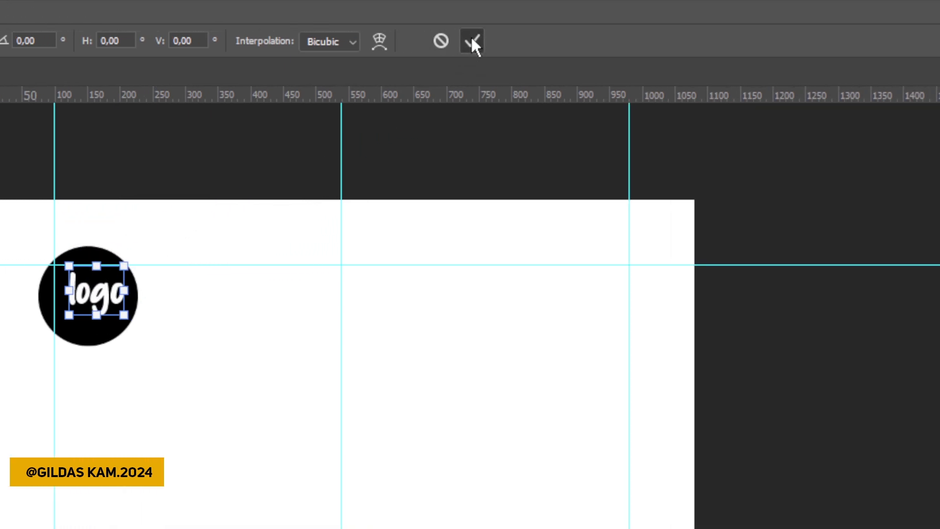
{"action": "left_click", "coordinate": [808, 31]}
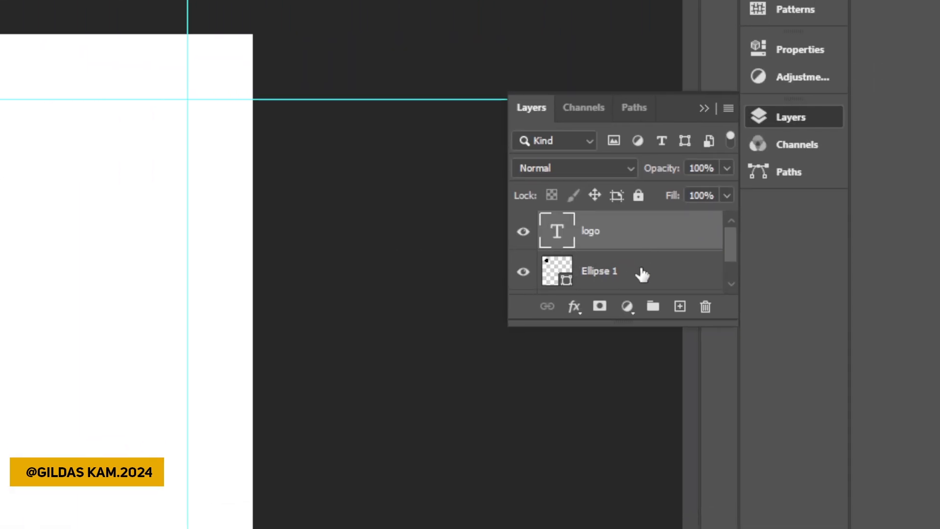
{"action": "left_click", "coordinate": [641, 272]}
{"action": "left_click", "coordinate": [642, 237]}
{"action": "left_click", "coordinate": [640, 270]}
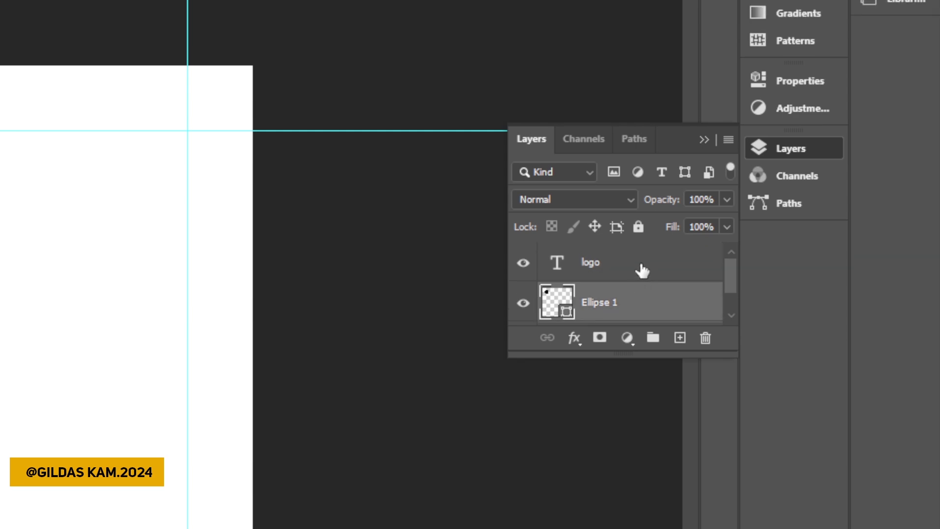
{"action": "left_click", "coordinate": [639, 230]}
{"action": "left_click", "coordinate": [642, 267]}
{"action": "left_click", "coordinate": [644, 266]}
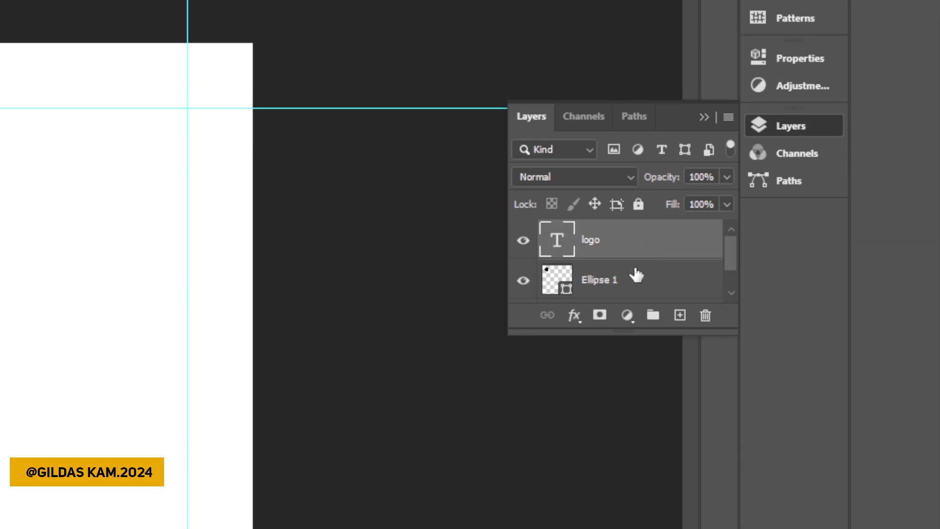
{"action": "left_click", "coordinate": [640, 283]}
{"action": "left_click", "coordinate": [640, 272]}
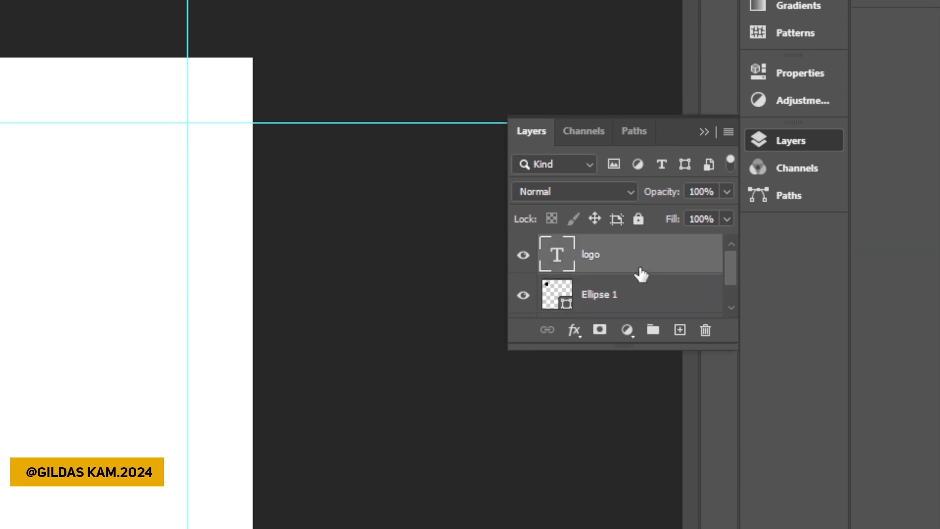
{"action": "left_click", "coordinate": [627, 286]}
{"action": "left_click", "coordinate": [631, 267]}
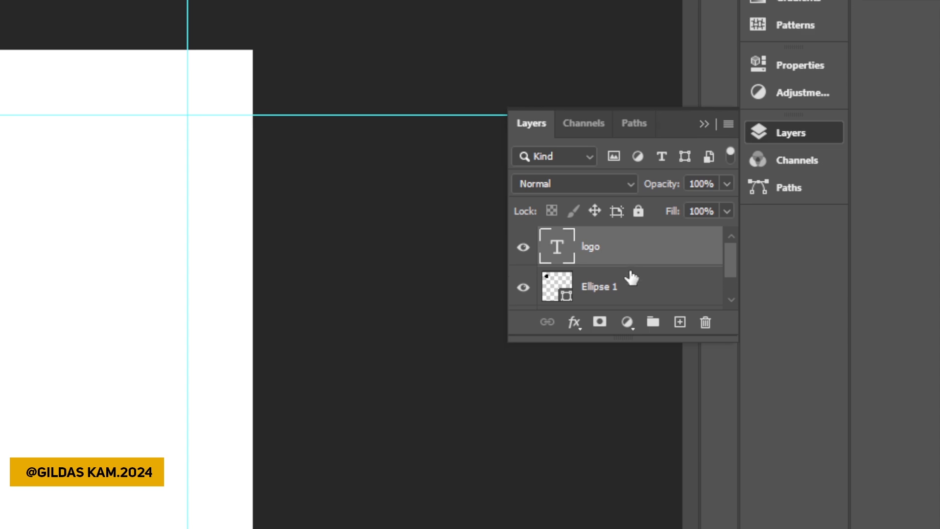
Select the logo and Ellipse 1 layers together and centre the text within the black circle.
{"action": "left_click", "coordinate": [630, 264]}
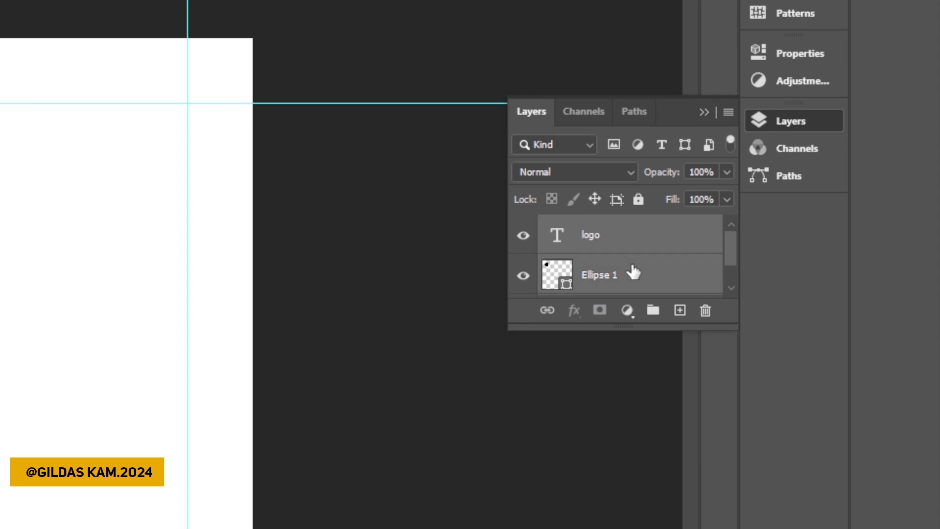
{"action": "left_click", "coordinate": [617, 241]}
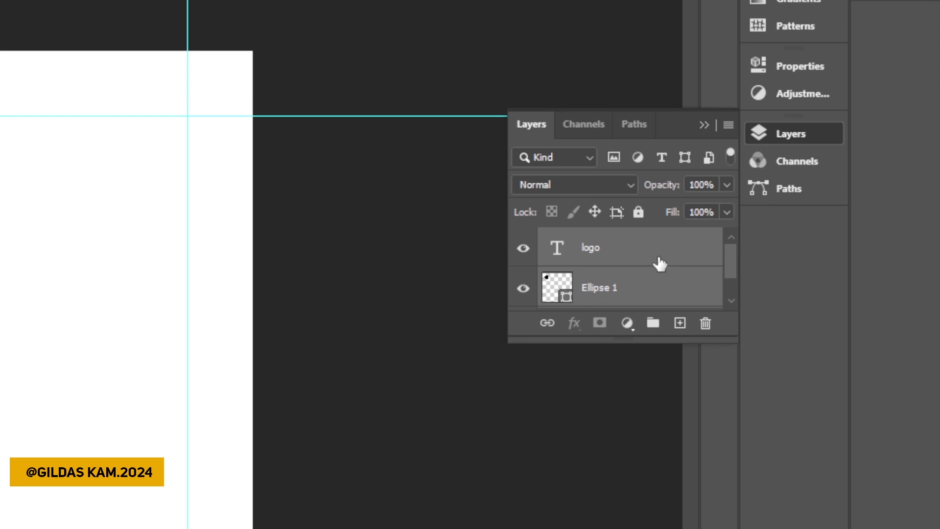
{"action": "left_click", "coordinate": [657, 262]}
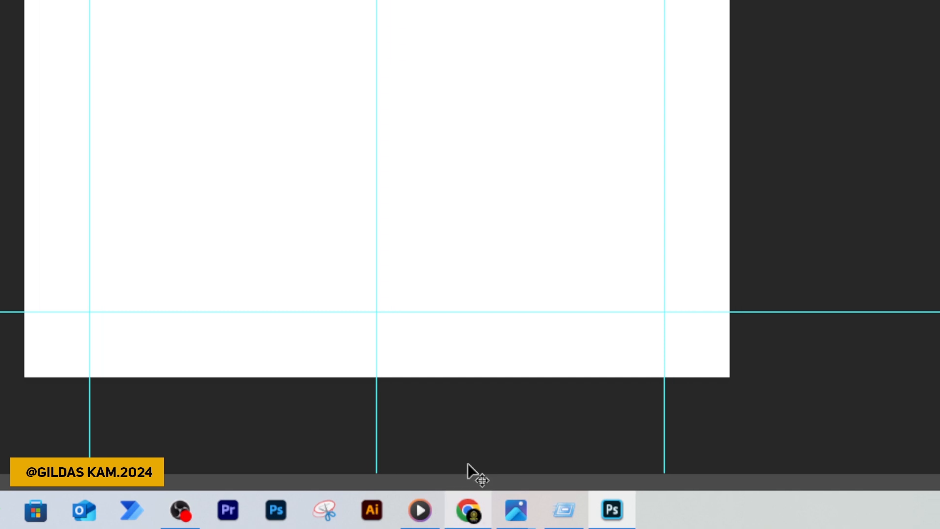
Examine the "Menu" heading in the prototype-restaurant.jpg reference image and return to Photoshop.
{"action": "mouse_move", "coordinate": [485, 519]}
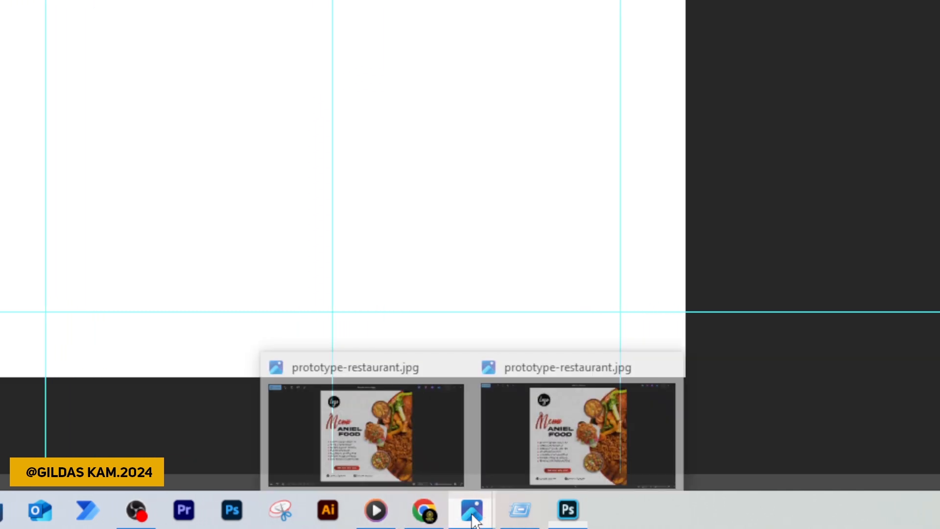
{"action": "left_click", "coordinate": [487, 436]}
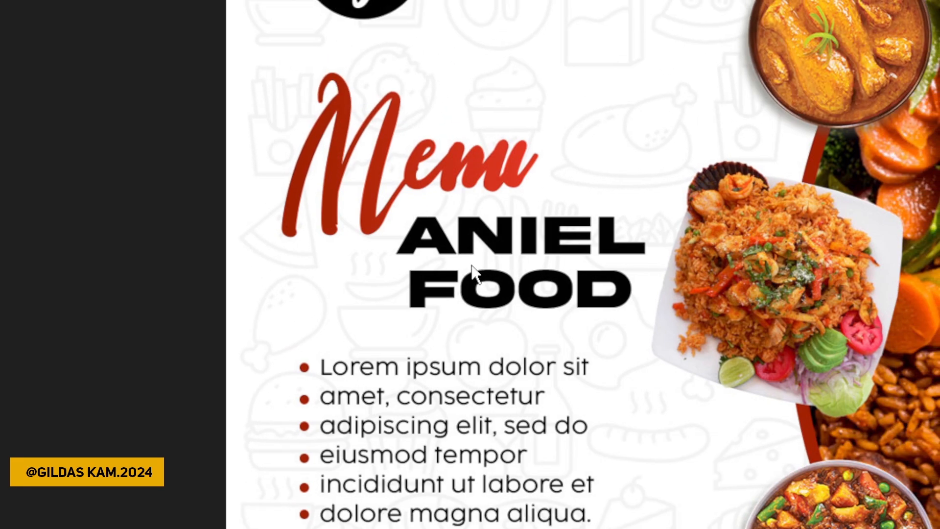
{"action": "key", "text": "alt+Tab"}
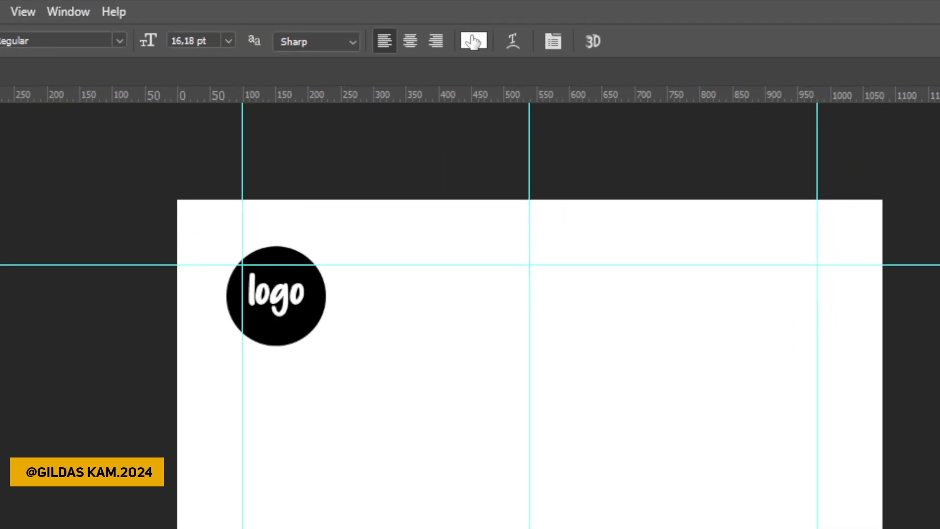
Set the text colour to black and add a new text reading "Menu" below the circle.
{"action": "left_click", "coordinate": [474, 37]}
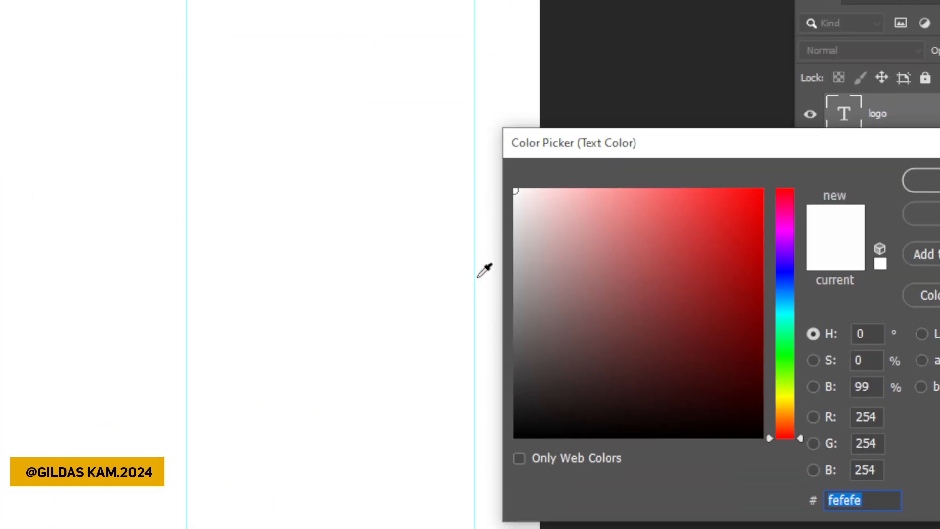
{"action": "left_click_drag", "start_coordinate": [564, 343], "coordinate": [505, 471]}
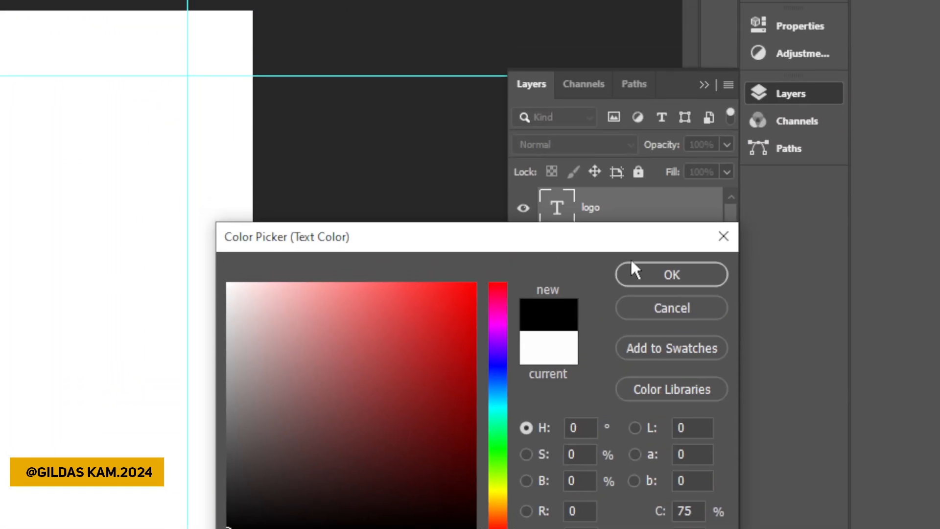
{"action": "left_click", "coordinate": [724, 99]}
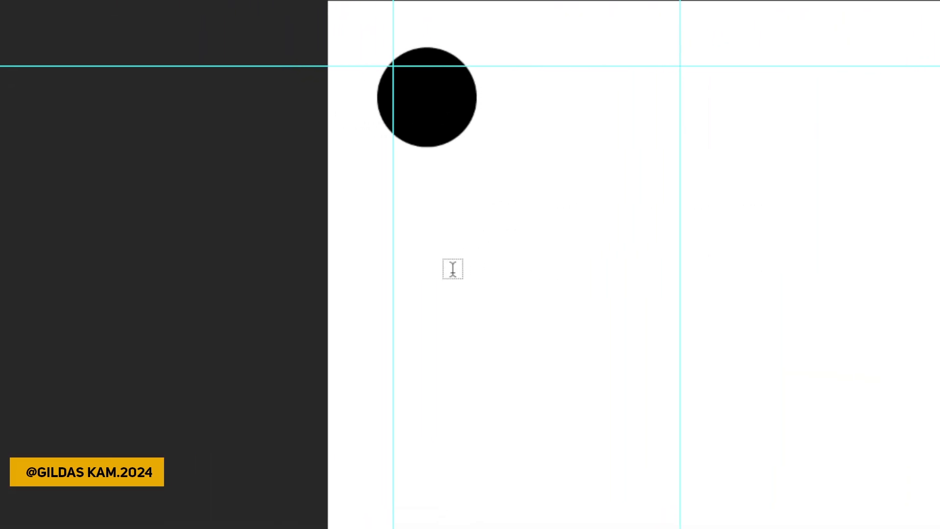
{"action": "left_click", "coordinate": [451, 272]}
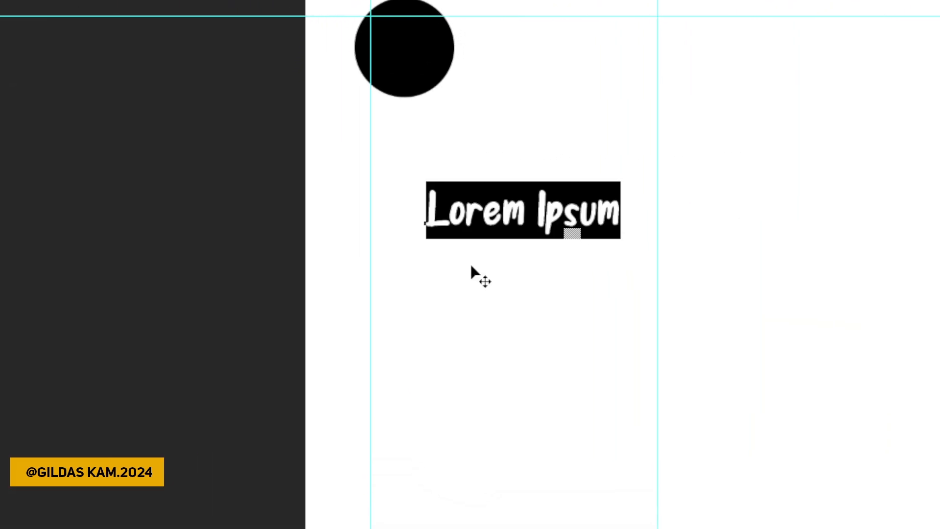
{"action": "type", "text": "Menu"}
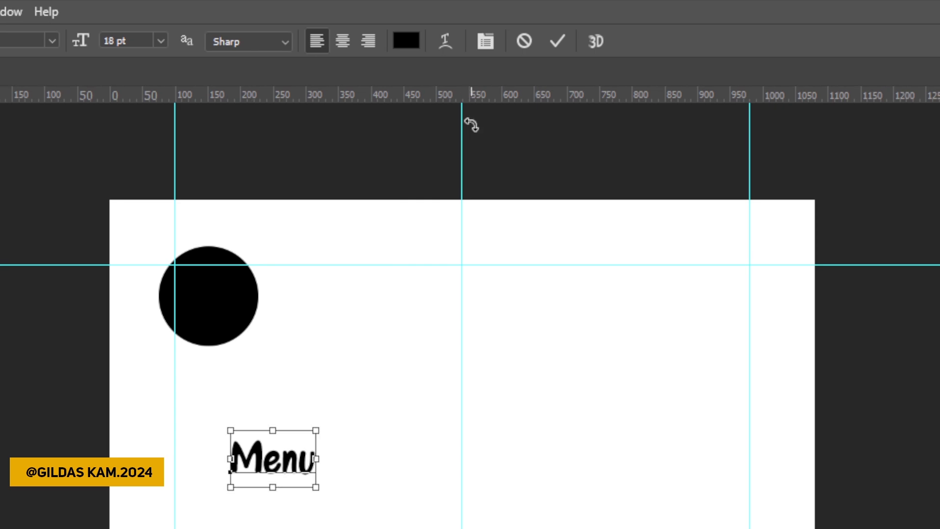
Select the whole word "Menu" and set its font size to 24 pt after trying 72 pt.
{"action": "key", "text": "ctrl+a"}
{"action": "left_click", "coordinate": [160, 41]}
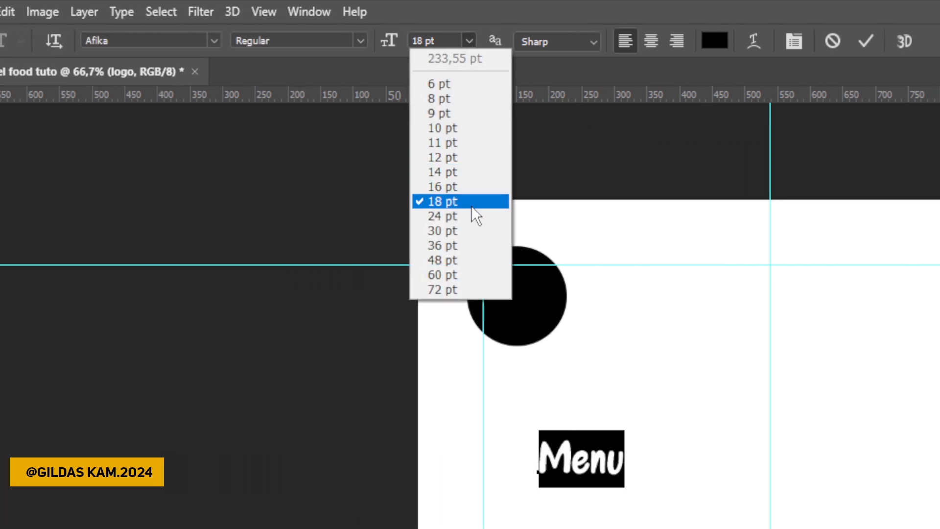
{"action": "left_click", "coordinate": [478, 290]}
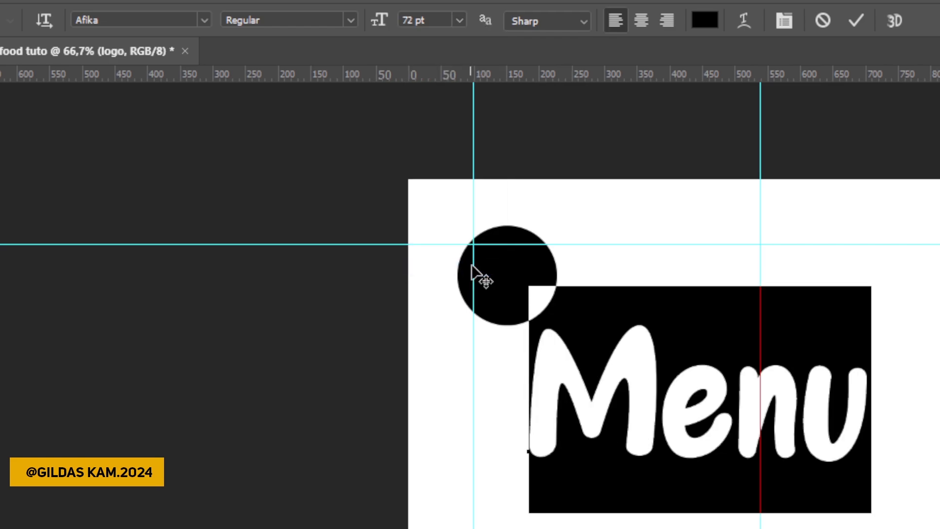
{"action": "left_click", "coordinate": [460, 20]}
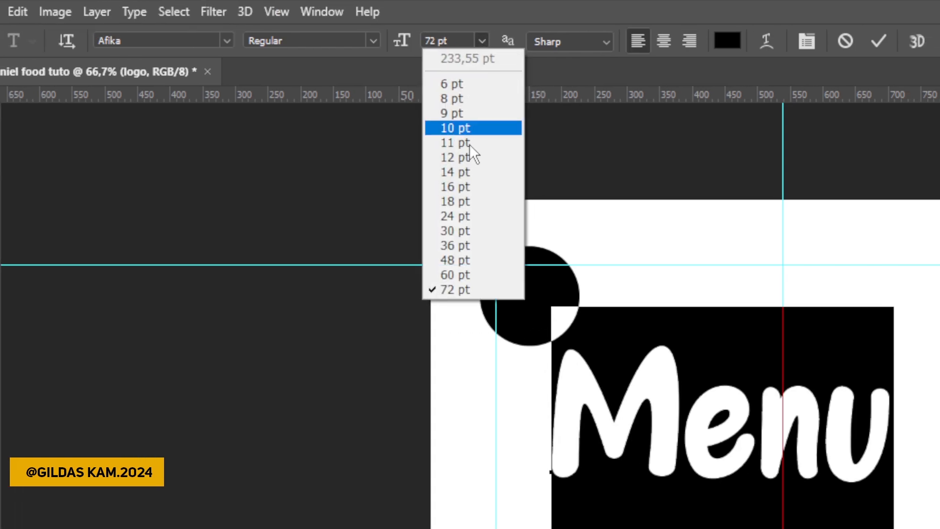
{"action": "left_click", "coordinate": [471, 218]}
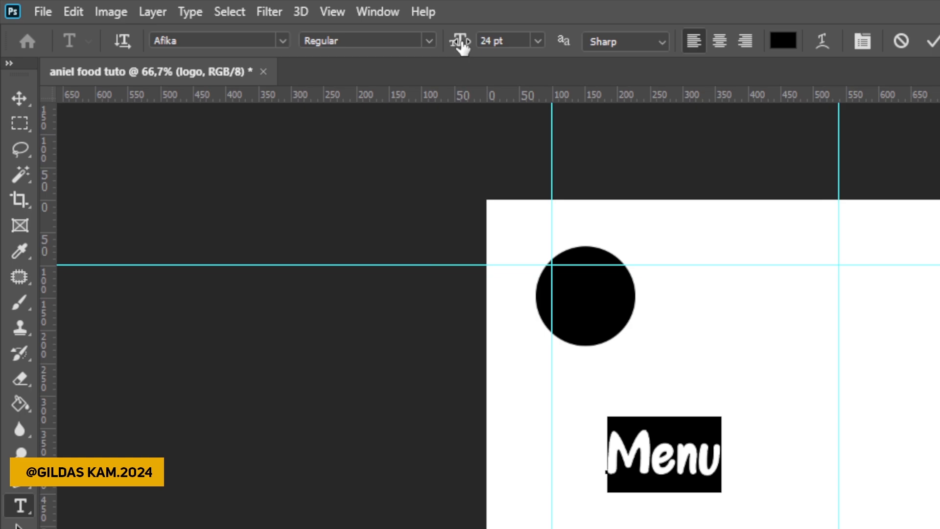
Enlarge the "Menu" text to 40 pt and move it below the circle with its left edge aligned to the circle's centre.
{"action": "left_click_drag", "start_coordinate": [473, 46], "coordinate": [479, 48]}
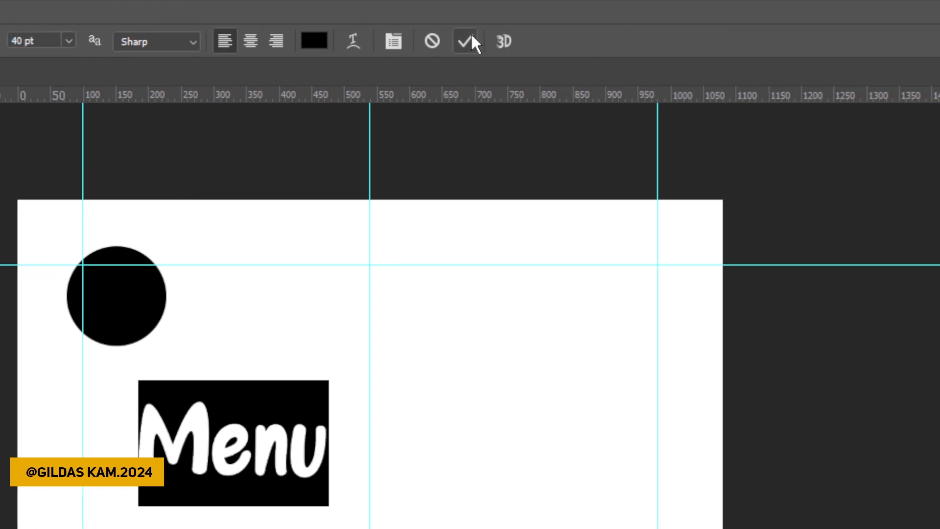
{"action": "left_click", "coordinate": [928, 41]}
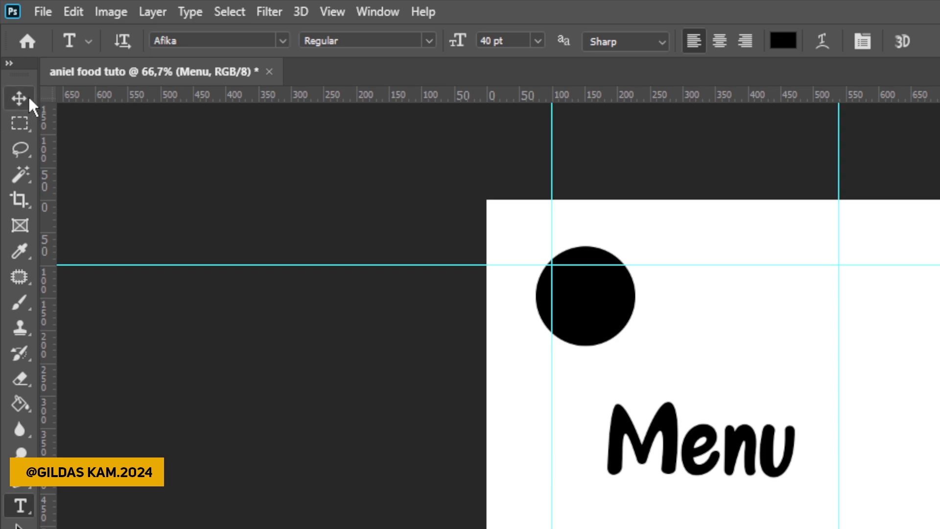
{"action": "left_click", "coordinate": [28, 96]}
{"action": "left_click_drag", "start_coordinate": [699, 461], "coordinate": [664, 439]}
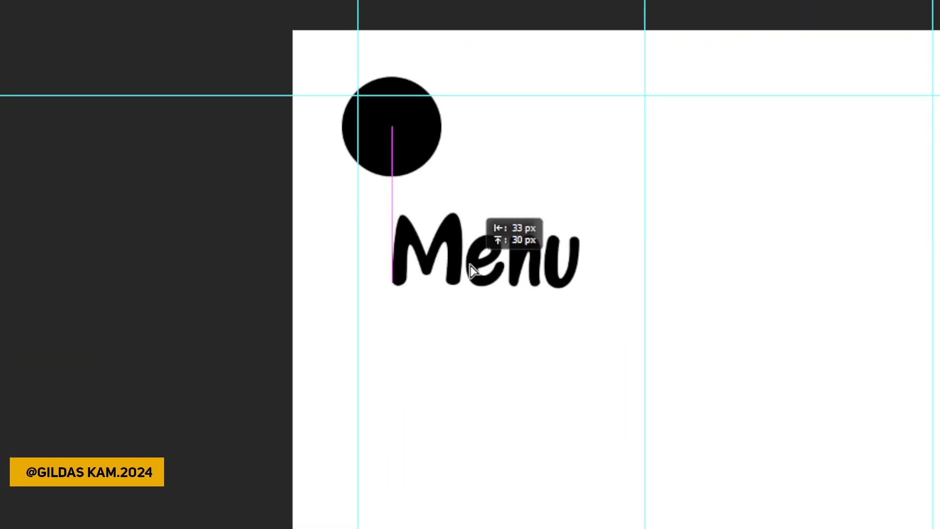
{"action": "left_click_drag", "start_coordinate": [470, 264], "coordinate": [470, 264]}
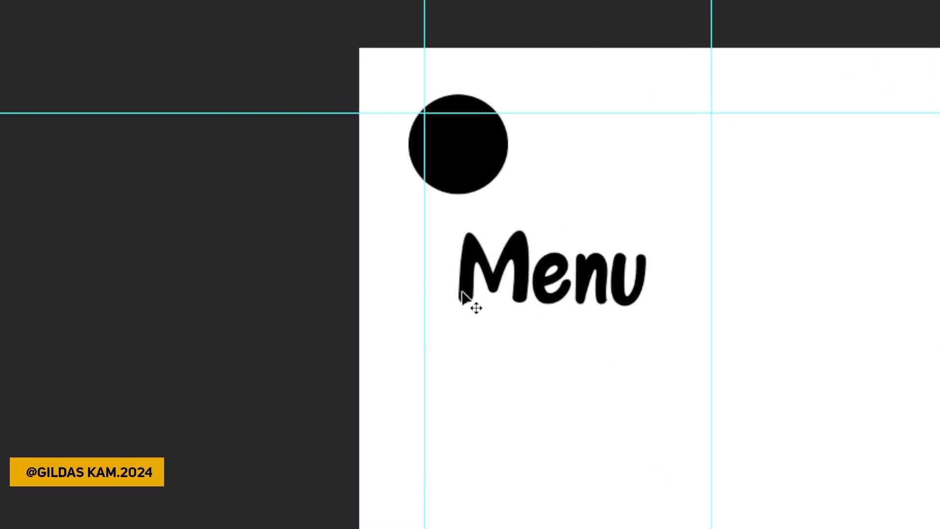
{"action": "left_click_drag", "start_coordinate": [585, 301], "coordinate": [584, 312]}
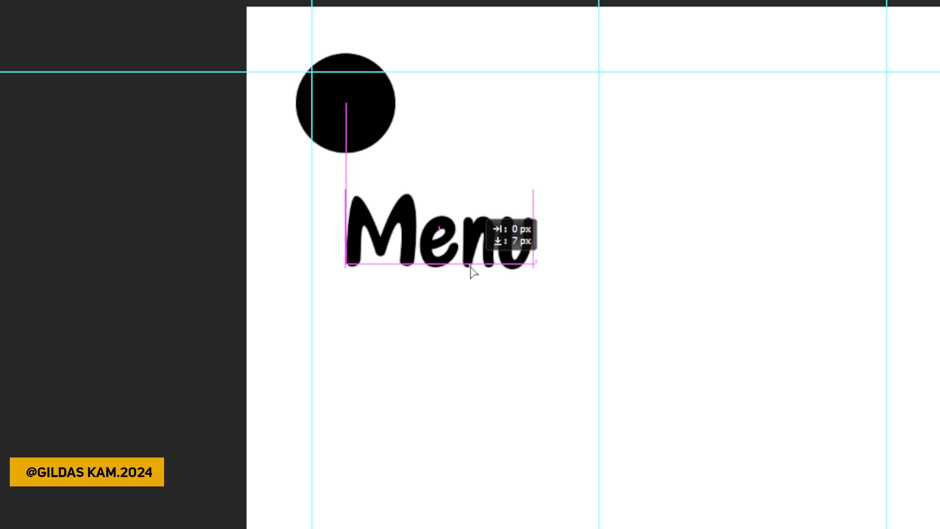
{"action": "left_click_drag", "start_coordinate": [472, 271], "coordinate": [471, 270]}
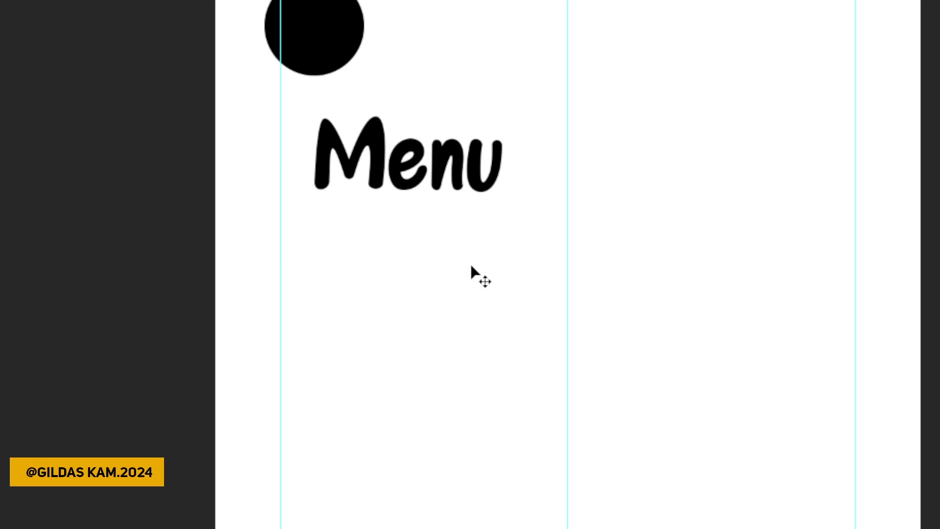
Add a new text reading "Aniel food" below the "Menu" heading.
{"action": "key", "text": "t"}
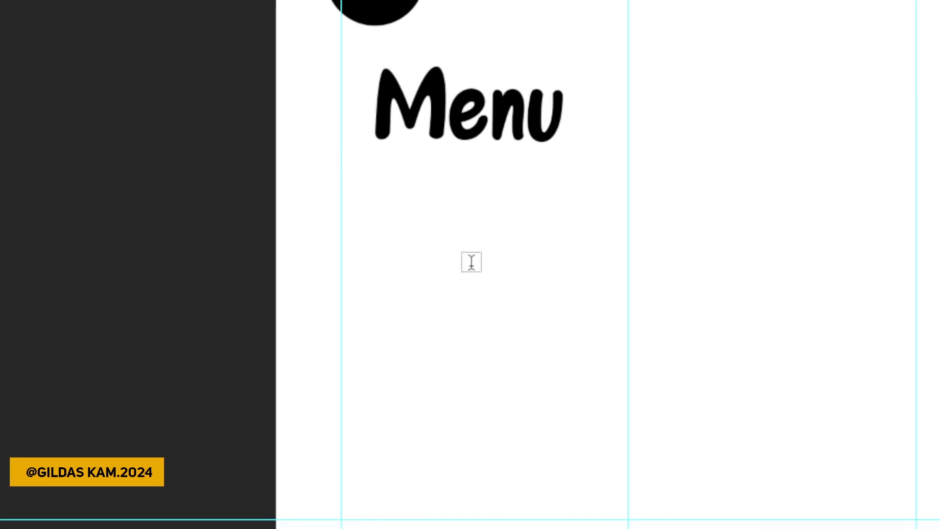
{"action": "left_click", "coordinate": [471, 262]}
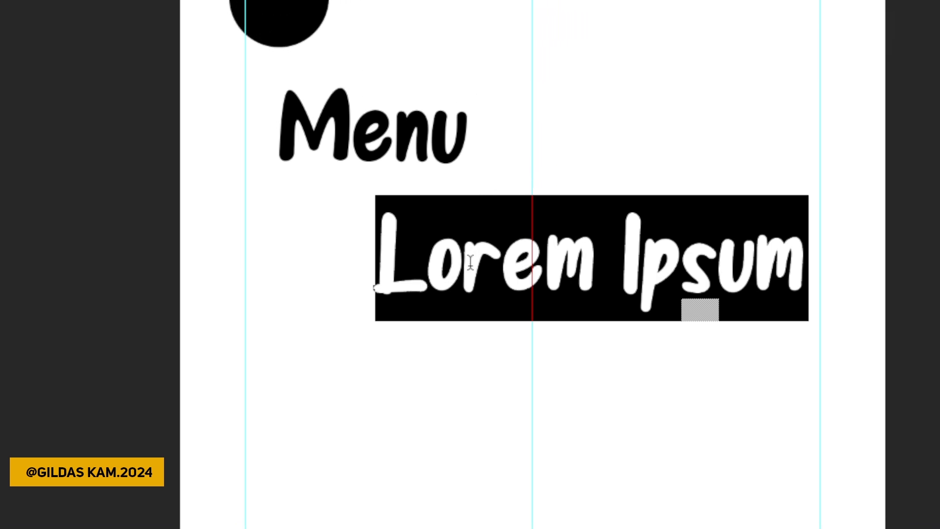
{"action": "type", "text": "Aniel food"}
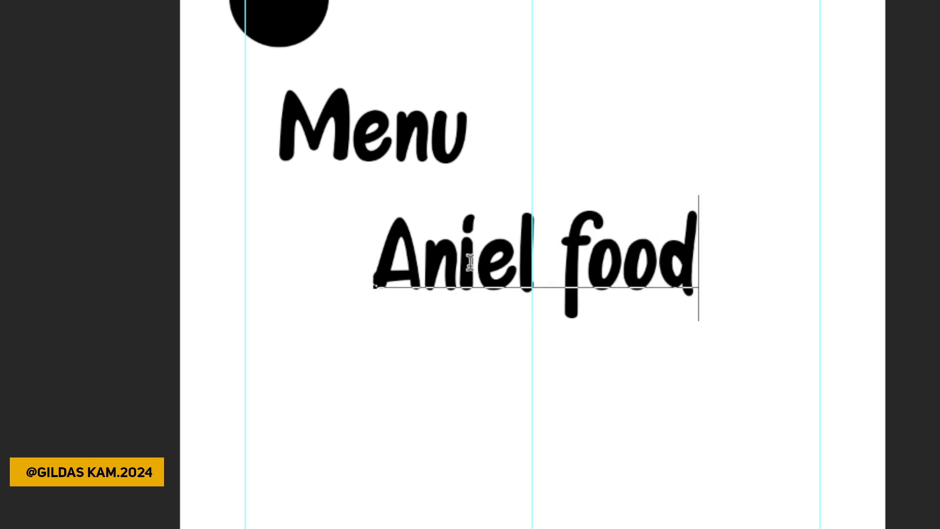
{"action": "left_click", "coordinate": [701, 271]}
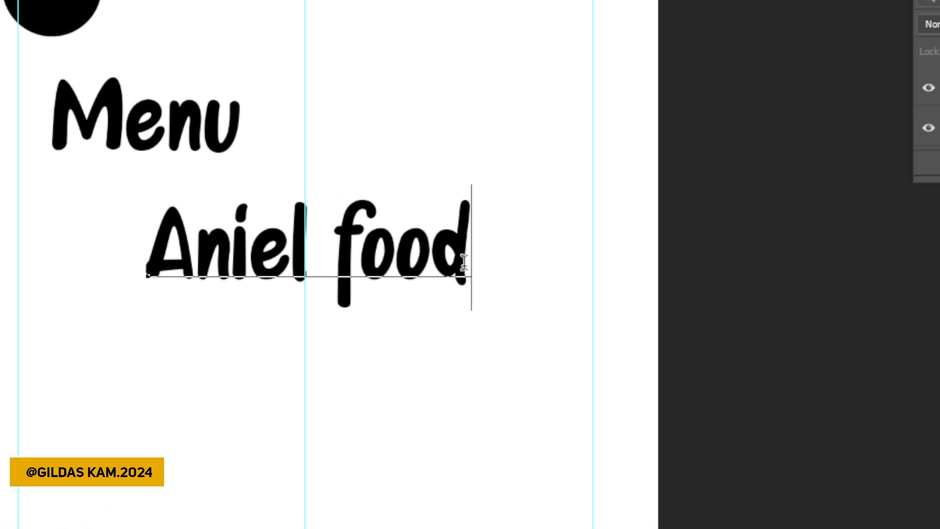
Select the whole "Aniel food" text and set it in Akira Expanded Super Bold at 14 pt.
{"action": "left_click_drag", "start_coordinate": [470, 262], "coordinate": [93, 262]}
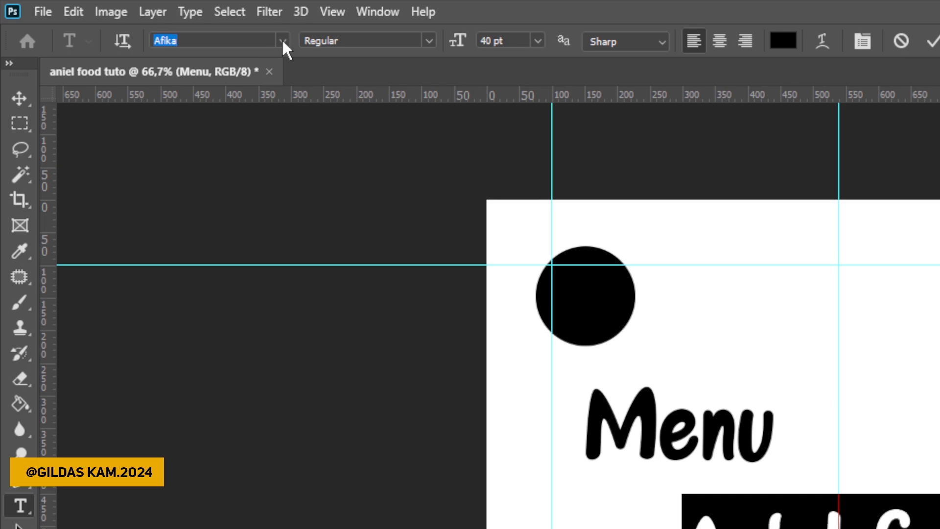
{"action": "left_click", "coordinate": [282, 41]}
{"action": "type", "text": "akira"}
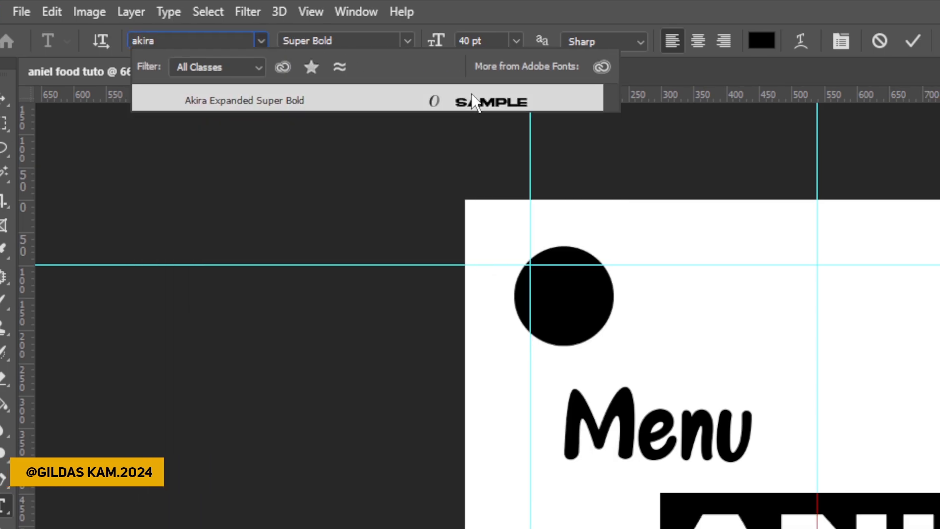
{"action": "left_click", "coordinate": [473, 101]}
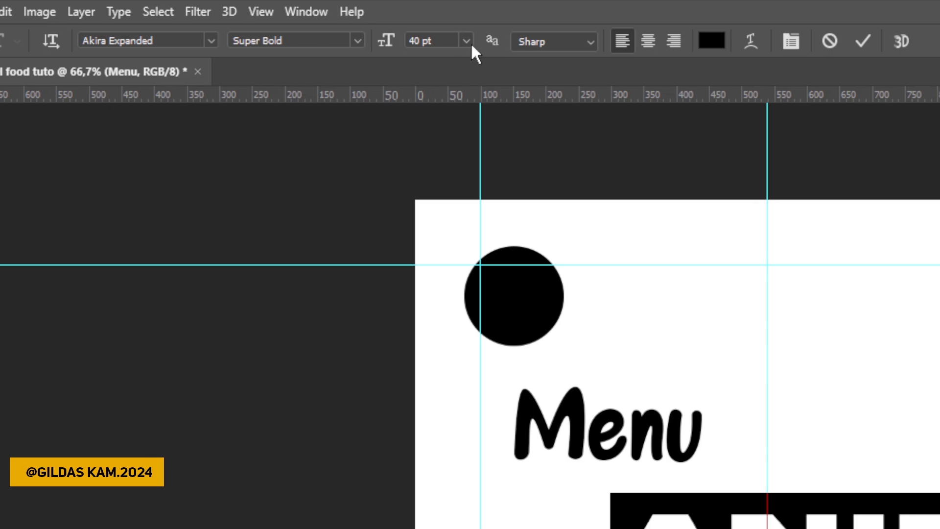
{"action": "left_click", "coordinate": [471, 43]}
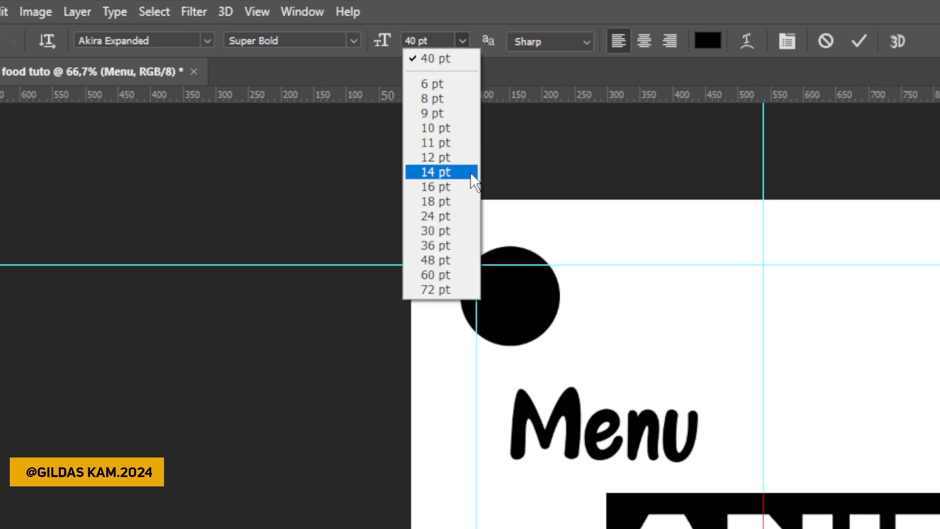
{"action": "left_click", "coordinate": [470, 172]}
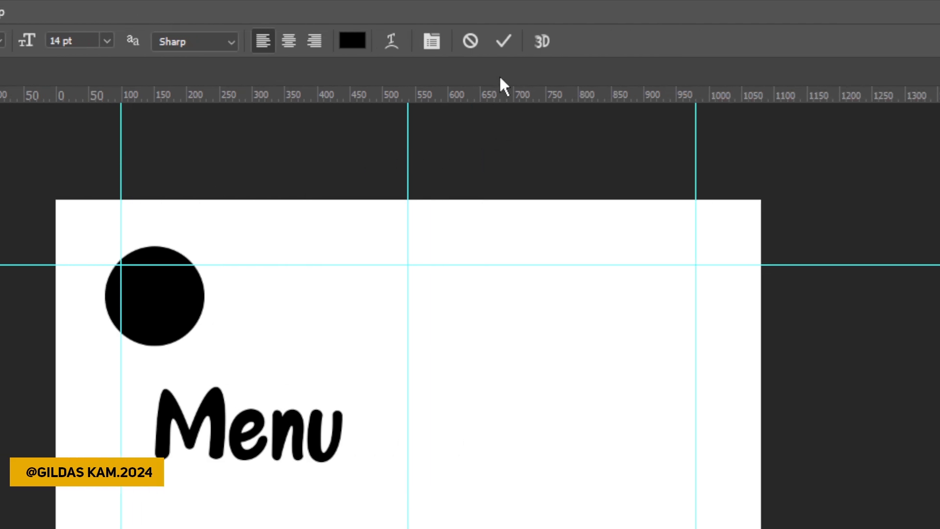
{"action": "left_click", "coordinate": [508, 41]}
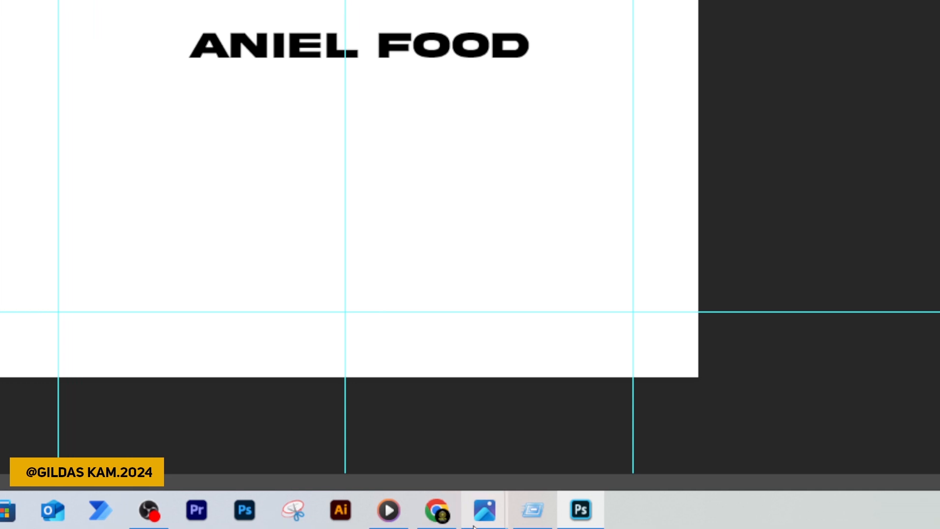
Check the title layout in the reference image, then break "Aniel food" into two lines and remove the space before "FOOD".
{"action": "mouse_move", "coordinate": [472, 524]}
{"action": "mouse_move", "coordinate": [417, 458]}
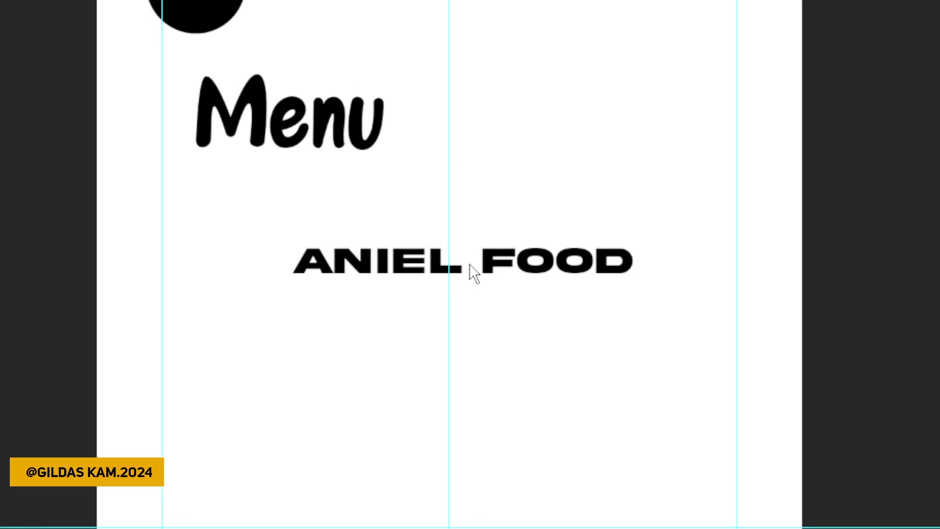
{"action": "left_click", "coordinate": [470, 261]}
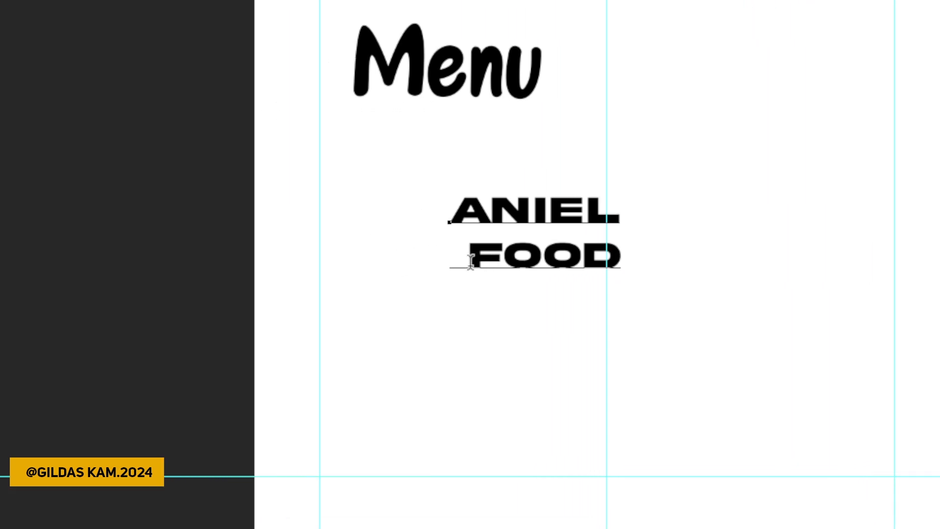
{"action": "left_click_drag", "start_coordinate": [471, 262], "coordinate": [392, 259]}
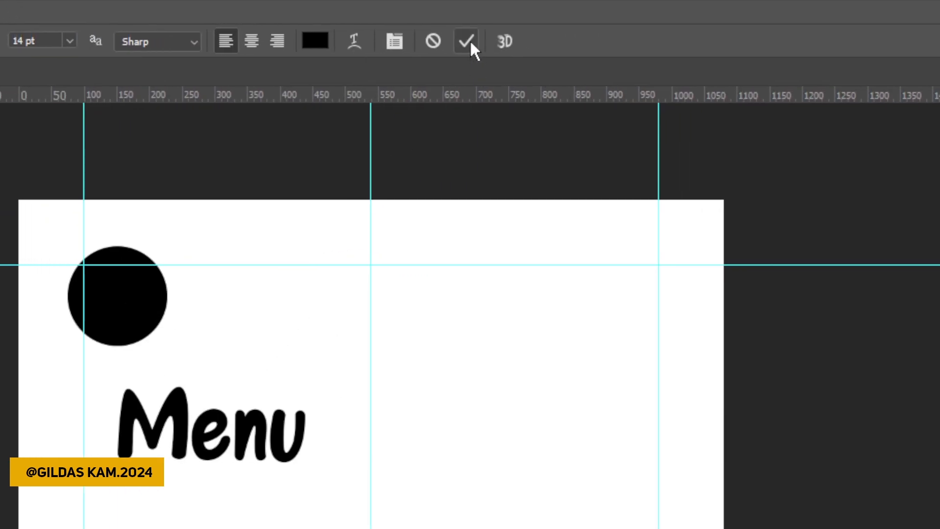
{"action": "left_click", "coordinate": [468, 42]}
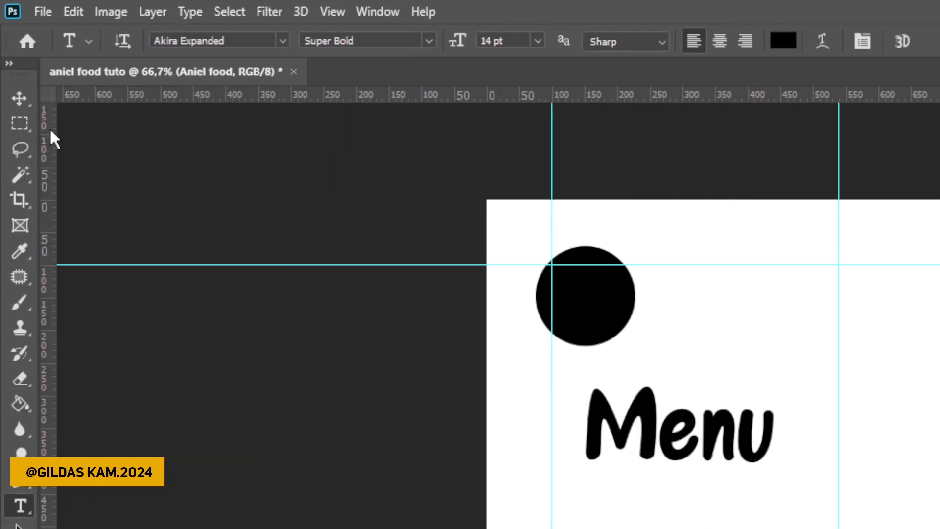
Move the two-line "ANIEL FOOD" text up directly beneath "Menu", offset toward the heading's right end.
{"action": "left_click", "coordinate": [19, 90]}
{"action": "left_click_drag", "start_coordinate": [483, 284], "coordinate": [462, 216]}
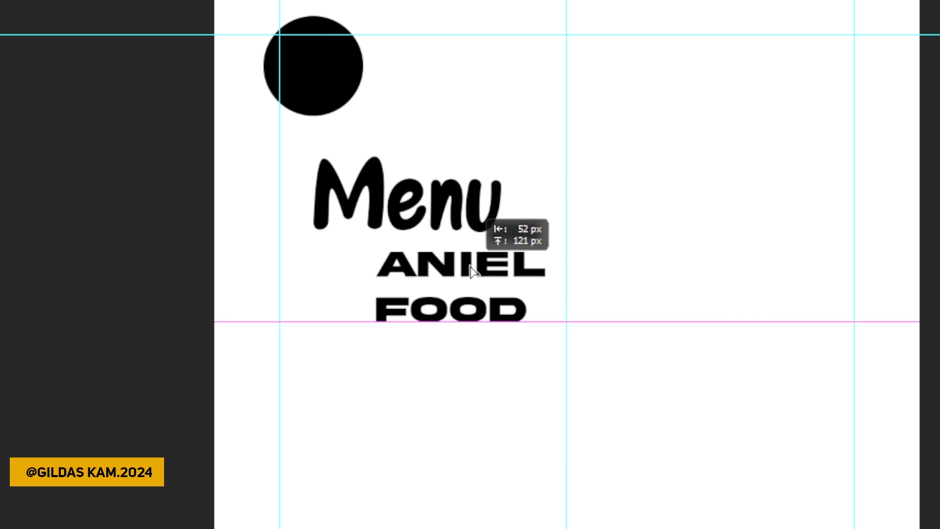
{"action": "mouse_move", "coordinate": [472, 270]}
{"action": "left_mouse_down"}
{"action": "mouse_move", "coordinate": [509, 332]}
{"action": "mouse_move", "coordinate": [486, 272]}
{"action": "mouse_move", "coordinate": [470, 265]}
{"action": "left_mouse_up"}
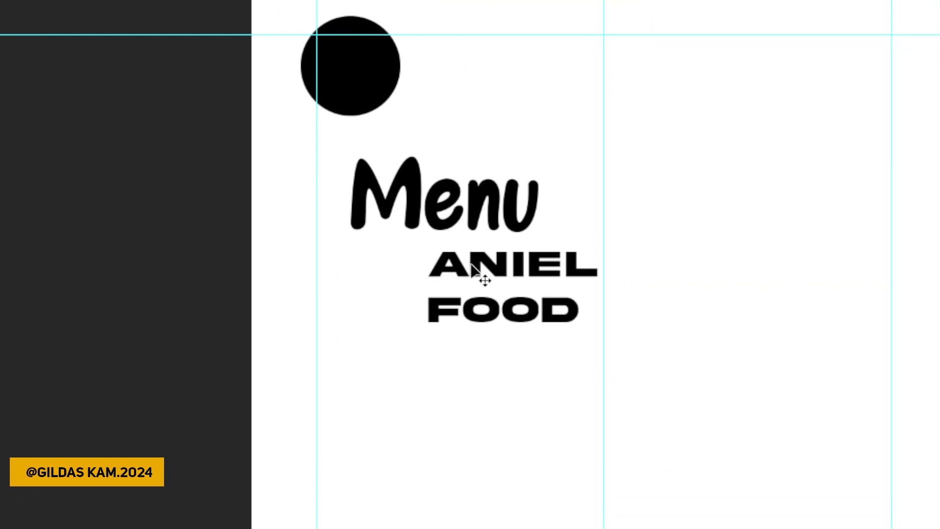
{"action": "left_click_drag", "start_coordinate": [473, 271], "coordinate": [473, 271]}
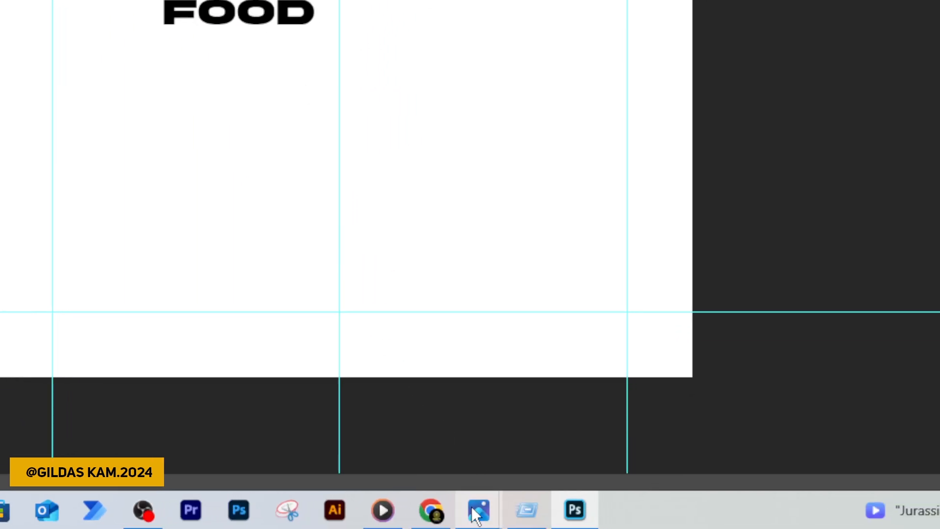
Examine the text below the title in the prototype-restaurant.jpg reference image, close one of its two windows and return to Photoshop.
{"action": "mouse_move", "coordinate": [478, 510]}
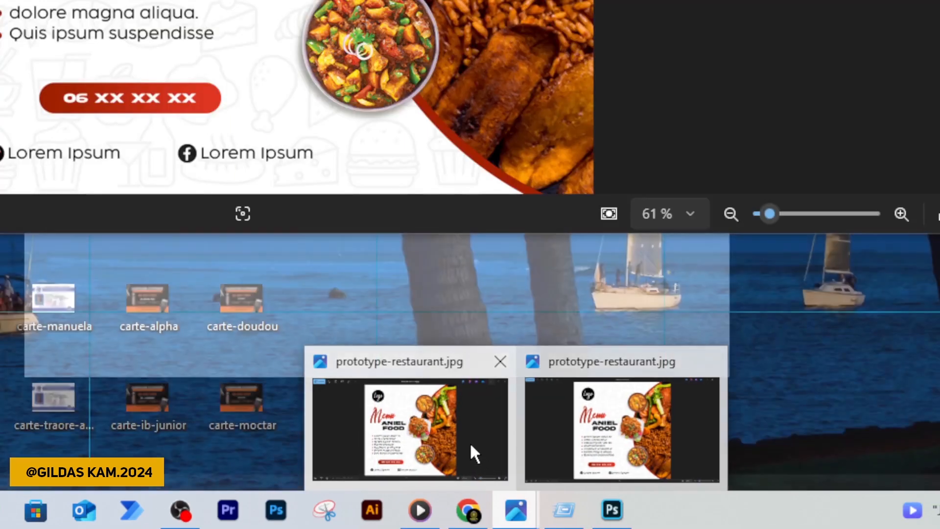
{"action": "left_click", "coordinate": [432, 453]}
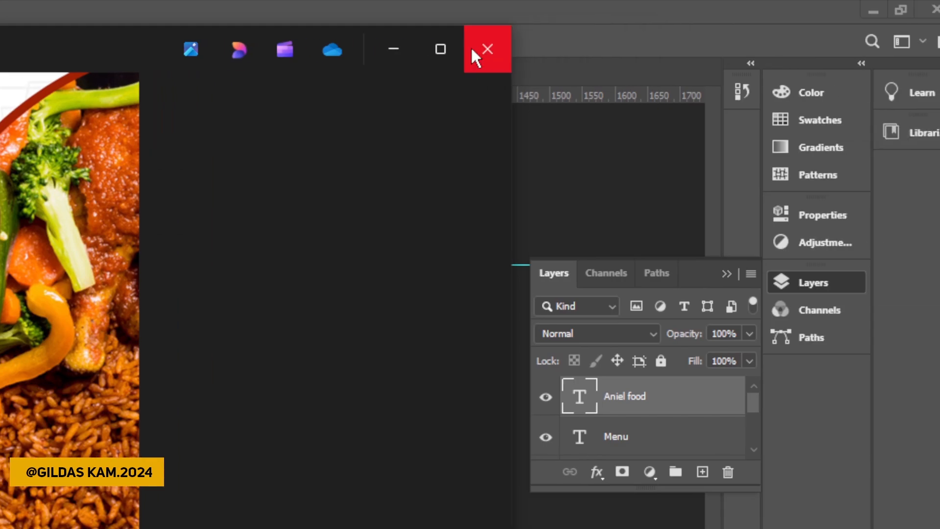
{"action": "left_click", "coordinate": [477, 49]}
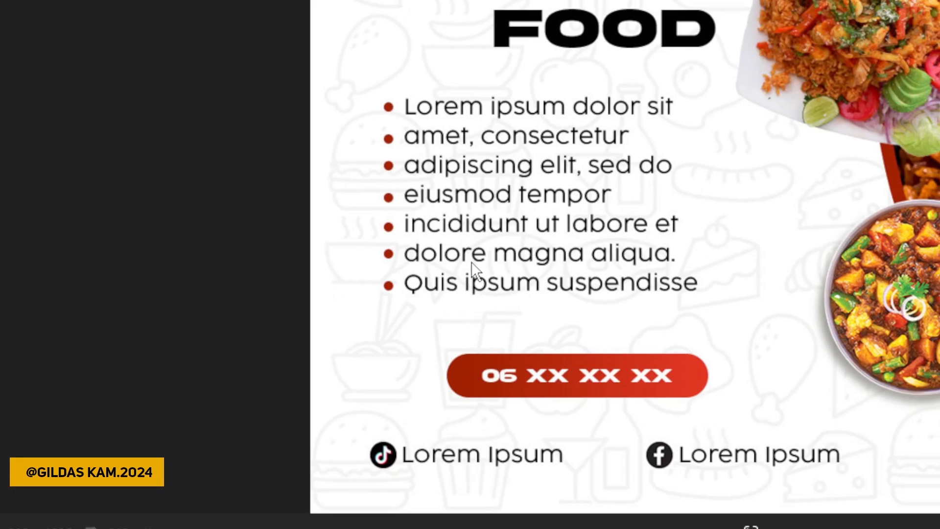
{"action": "key", "text": "alt+Tab"}
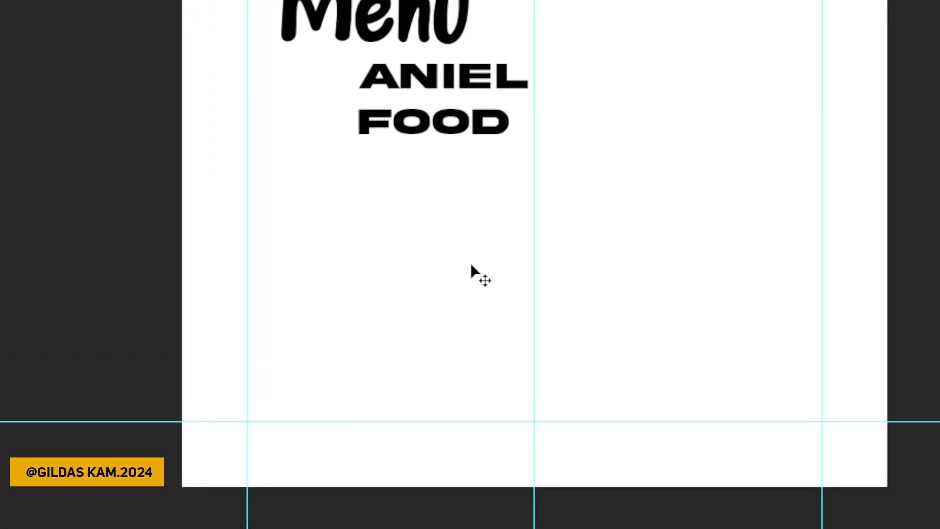
Start a new text below "ANIEL FOOD" and set its font size to 11 pt.
{"action": "left_click", "coordinate": [21, 263]}
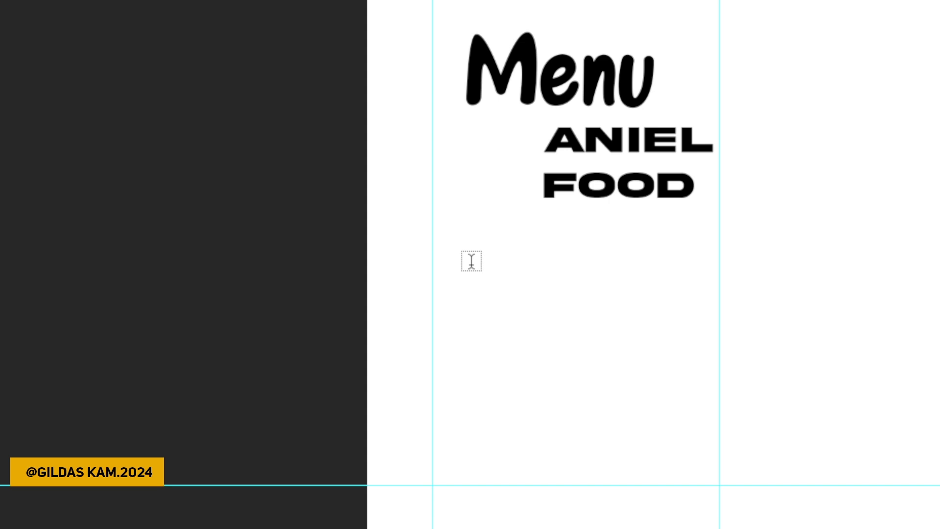
{"action": "left_click", "coordinate": [471, 265]}
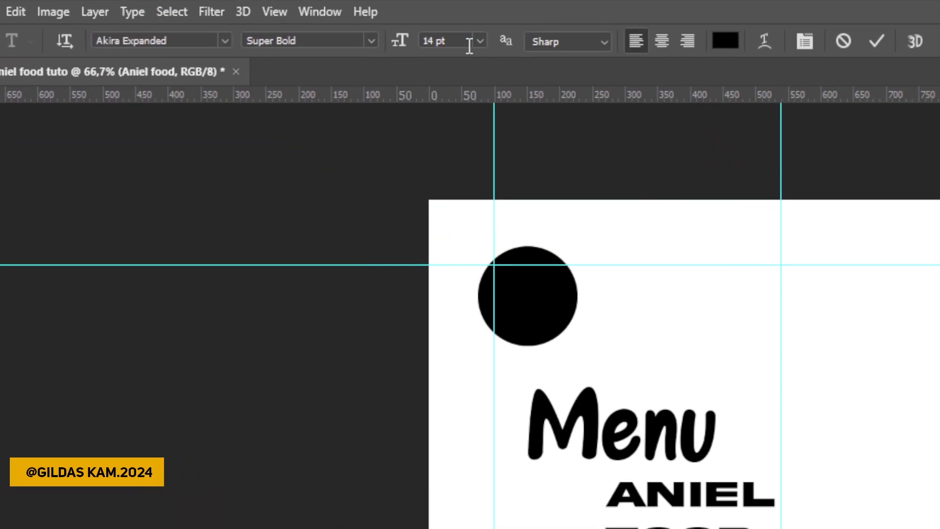
{"action": "left_click", "coordinate": [474, 43]}
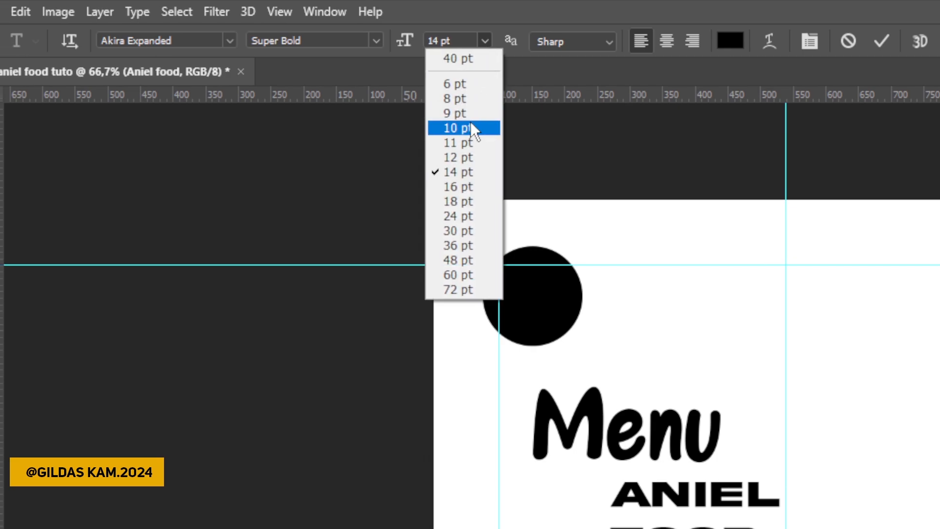
{"action": "left_click", "coordinate": [471, 142]}
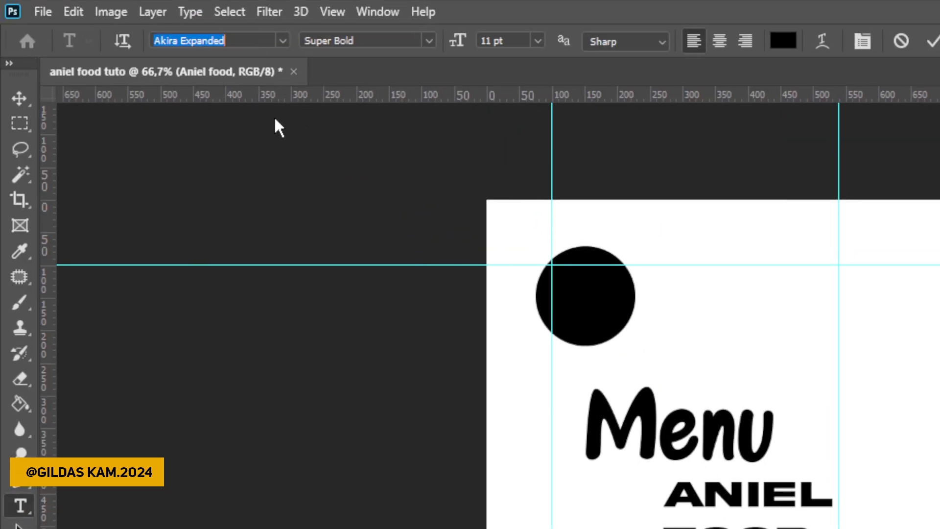
Set the new "Lorem Ipsum" text to the Nexa-Bold font at 9 pt and commit it.
{"action": "type", "text": "nexa"}
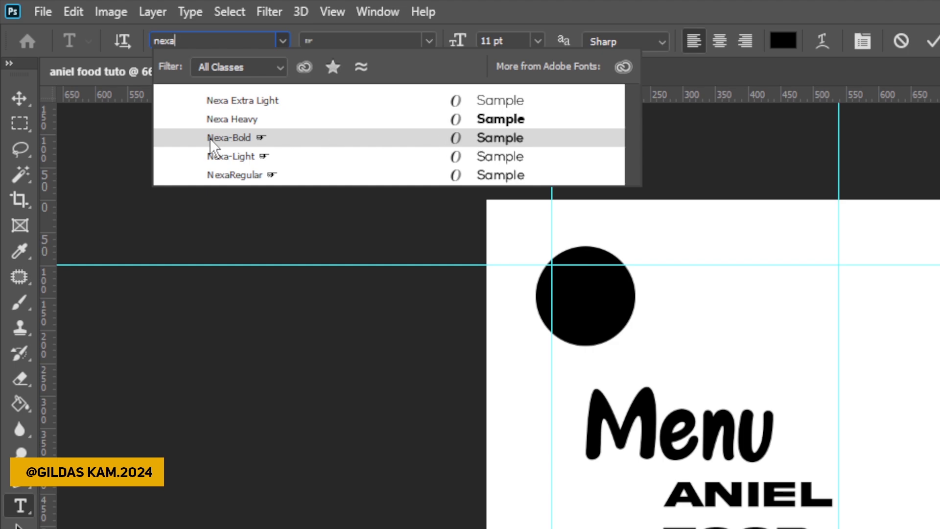
{"action": "left_click", "coordinate": [235, 140]}
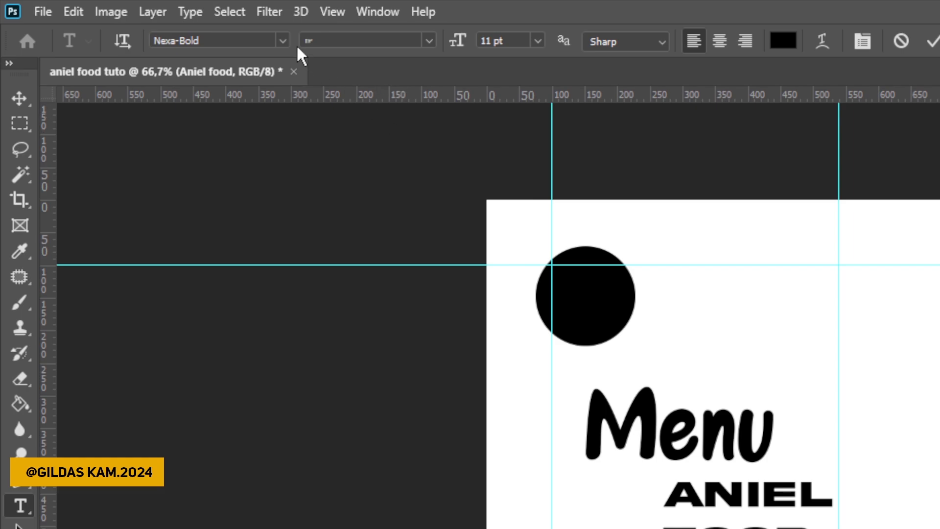
{"action": "left_click", "coordinate": [286, 39]}
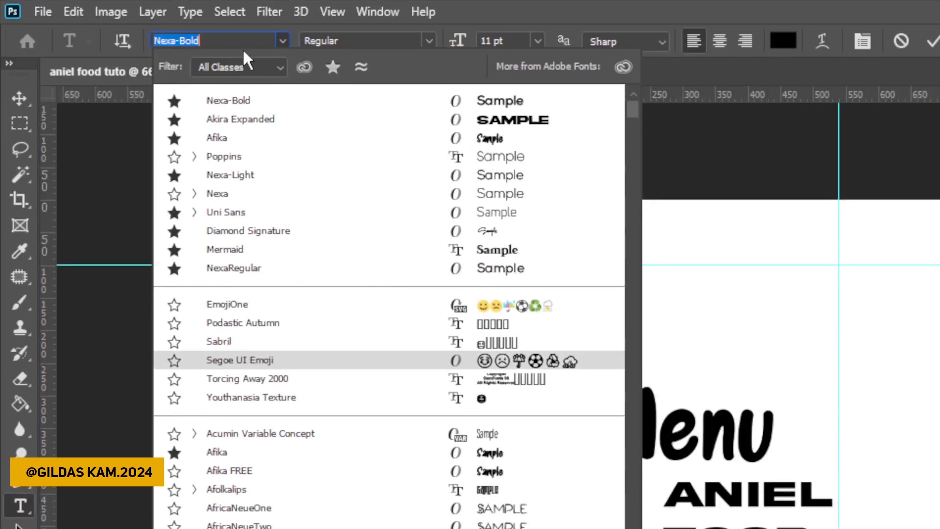
{"action": "type", "text": "nexa"}
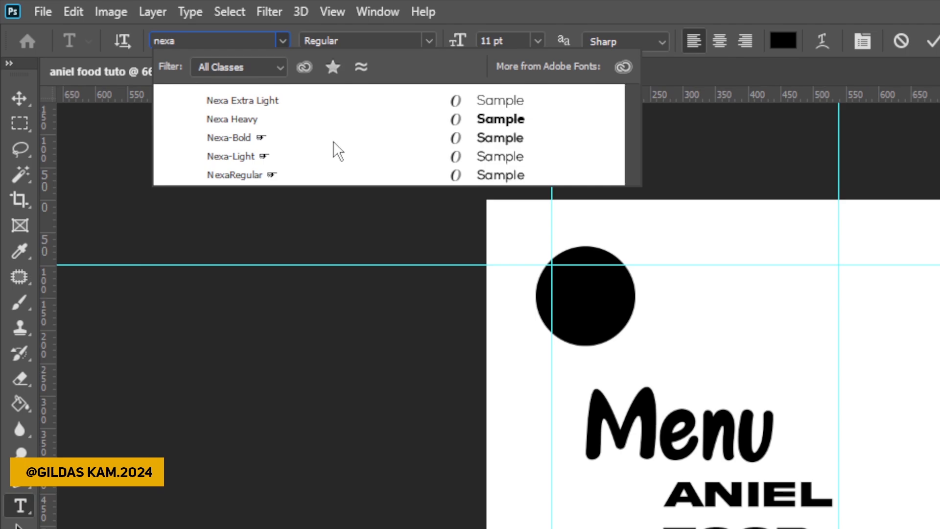
{"action": "left_click", "coordinate": [252, 138]}
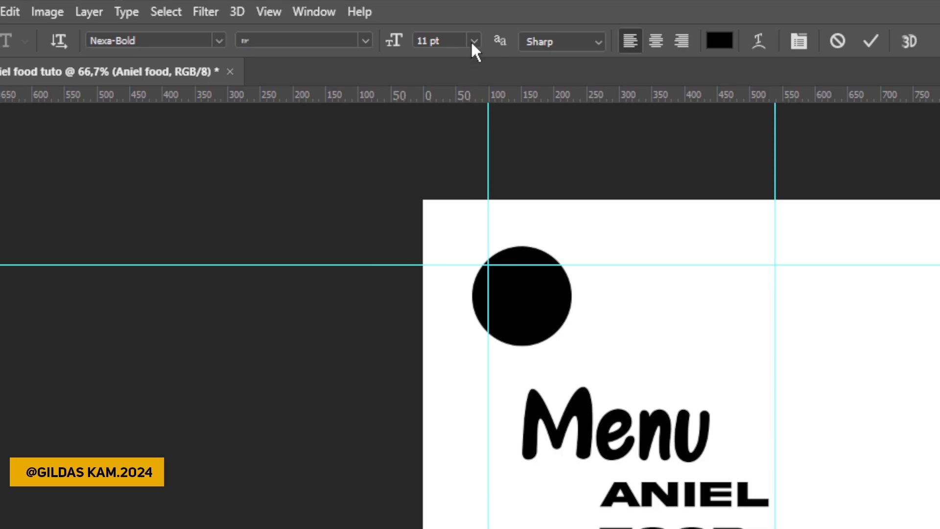
{"action": "left_click", "coordinate": [474, 40]}
{"action": "left_click", "coordinate": [470, 114]}
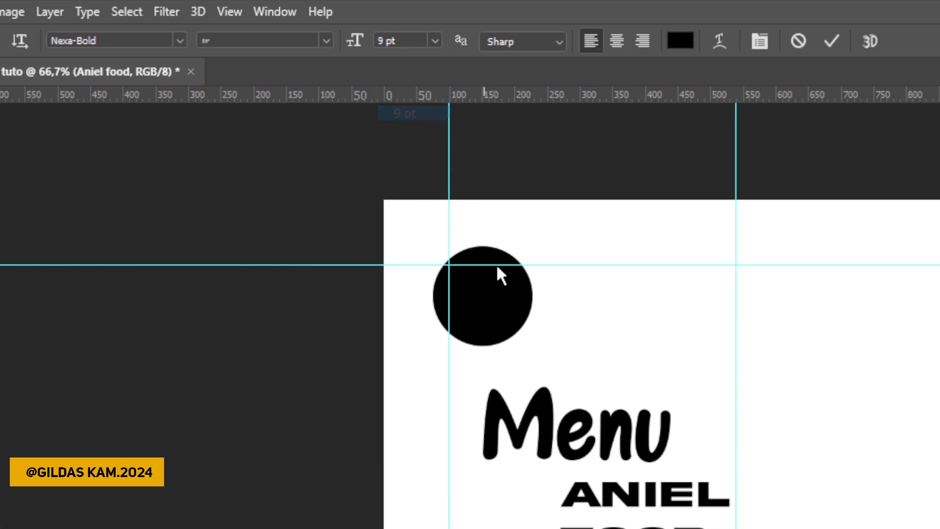
{"action": "left_click", "coordinate": [832, 41]}
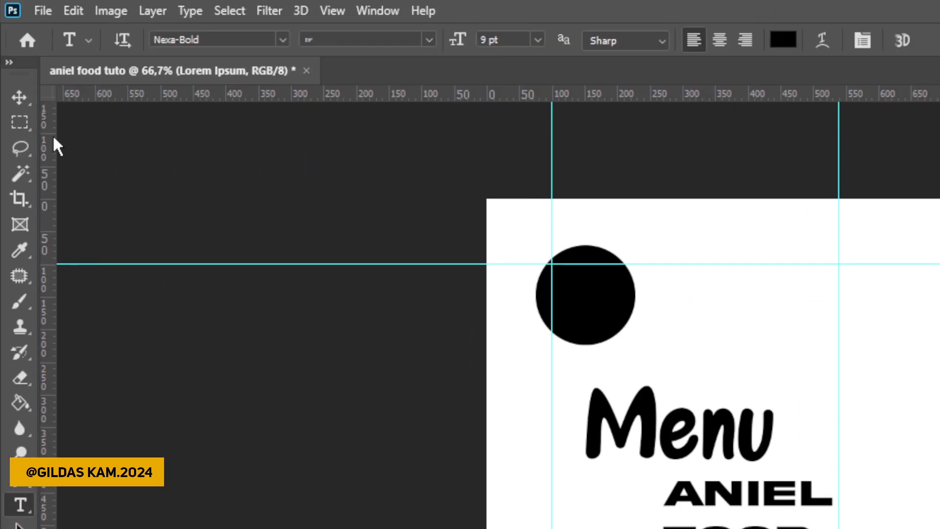
Move the "Lorem Ipsum" text beneath "ANIEL FOOD", with its start lined up with the left edge of "Menu".
{"action": "left_click", "coordinate": [18, 96]}
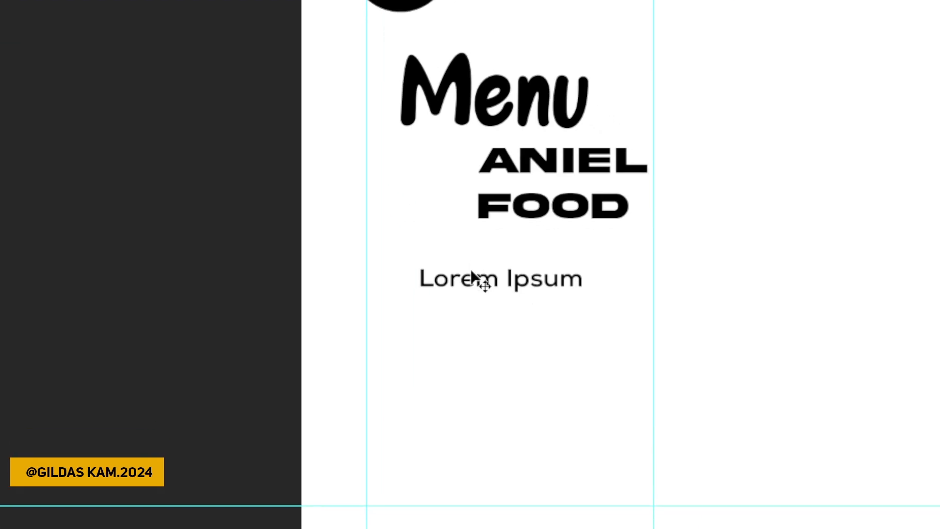
{"action": "mouse_move", "coordinate": [472, 277]}
{"action": "left_mouse_down"}
{"action": "mouse_move", "coordinate": [449, 270]}
{"action": "mouse_move", "coordinate": [472, 273]}
{"action": "left_mouse_up"}
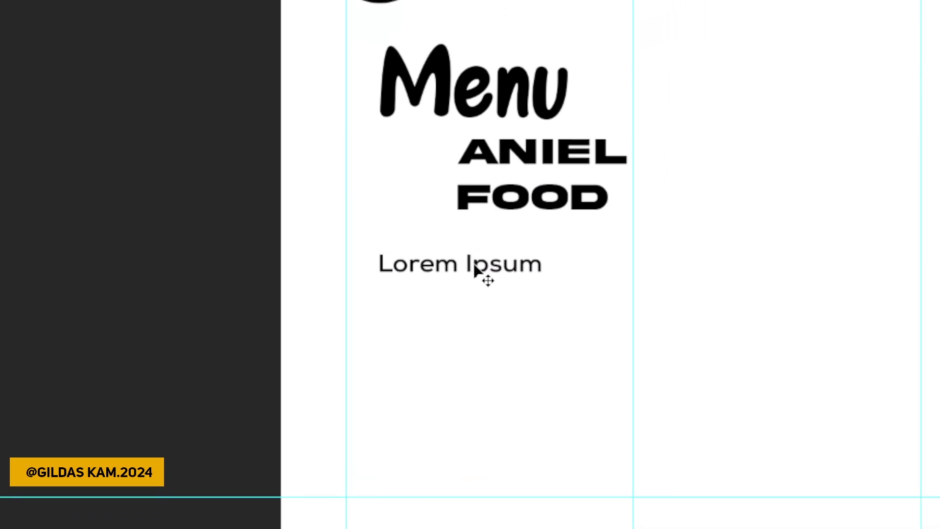
{"action": "key", "text": "ctrl"}
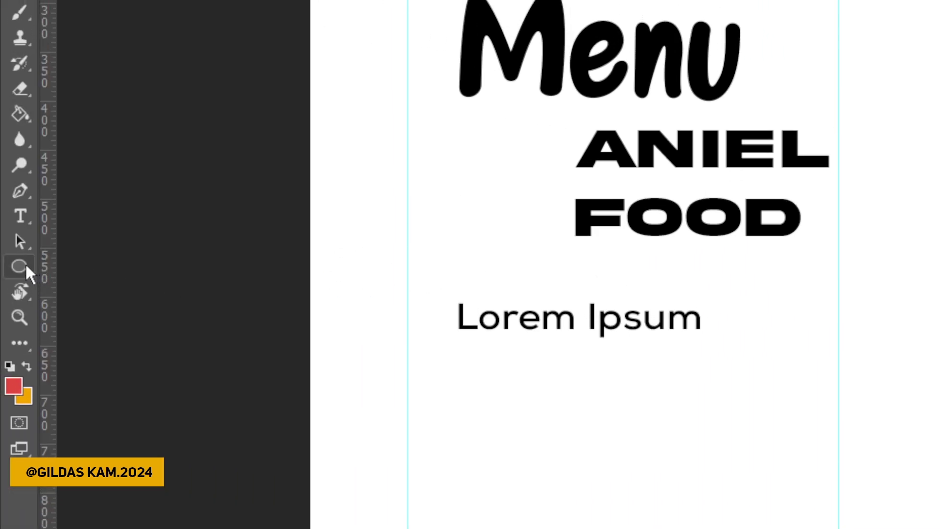
Draw a black rounded rectangle about 149 x 43 px just to the right of "Lorem Ipsum".
{"action": "left_click", "coordinate": [24, 268]}
{"action": "right_click", "coordinate": [26, 267]}
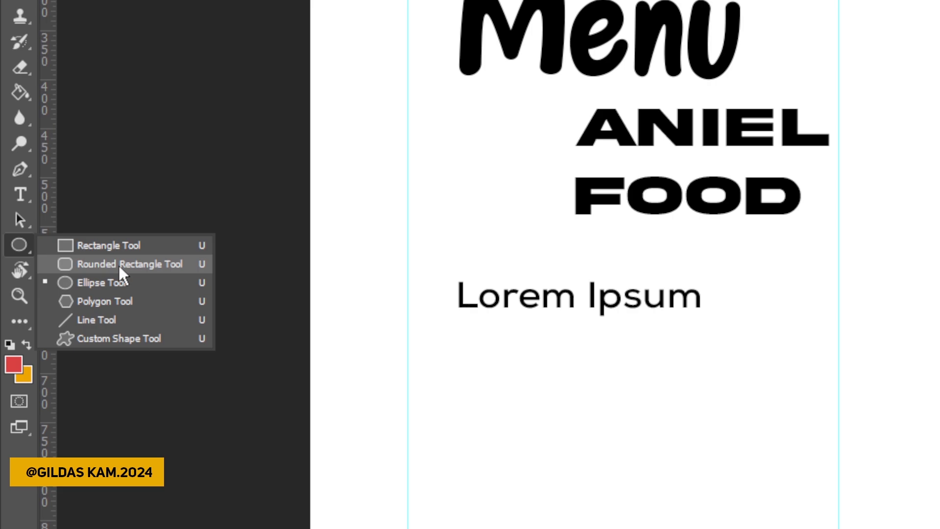
{"action": "left_click", "coordinate": [118, 264]}
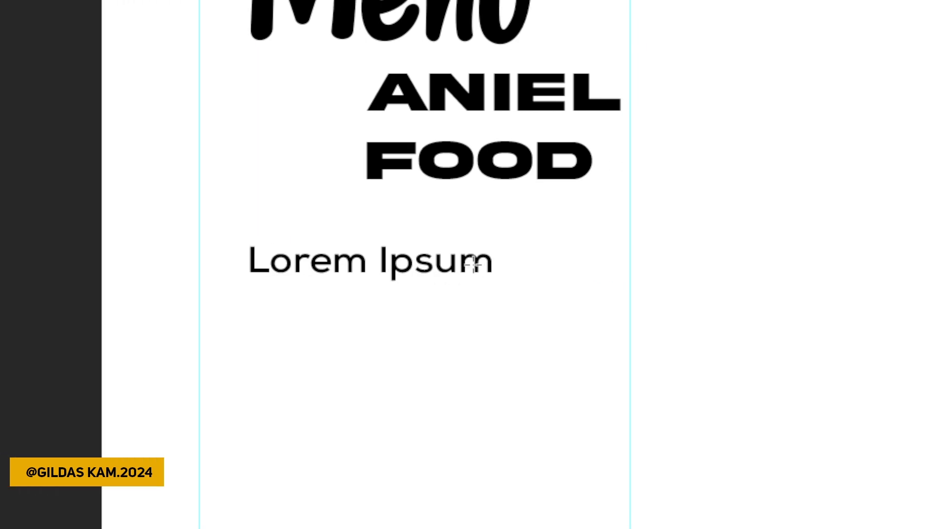
{"action": "left_click_drag", "start_coordinate": [730, 270], "coordinate": [740, 286]}
{"action": "mouse_move", "coordinate": [473, 268]}
{"action": "left_mouse_down"}
{"action": "mouse_move", "coordinate": [507, 288]}
{"action": "mouse_move", "coordinate": [650, 296]}
{"action": "mouse_move", "coordinate": [432, 259]}
{"action": "mouse_move", "coordinate": [471, 271]}
{"action": "left_mouse_up"}
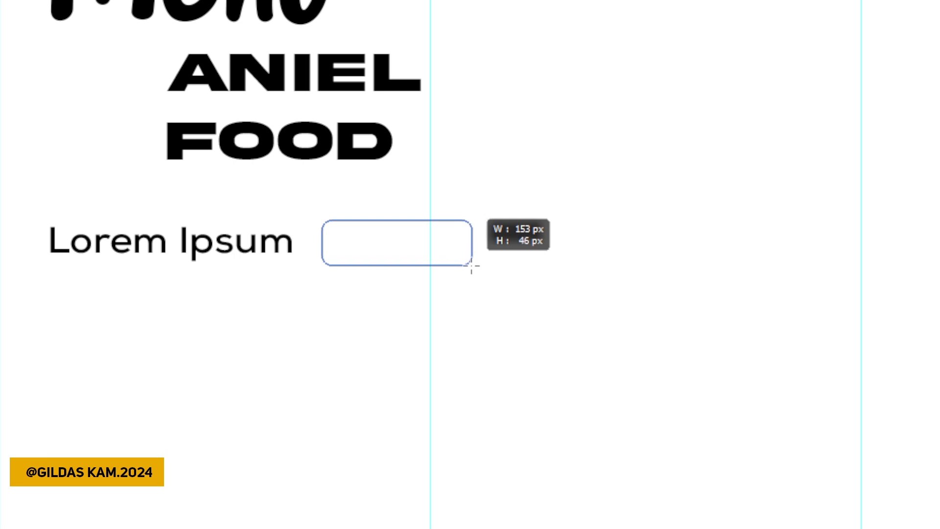
{"action": "left_click_drag", "start_coordinate": [471, 266], "coordinate": [473, 265]}
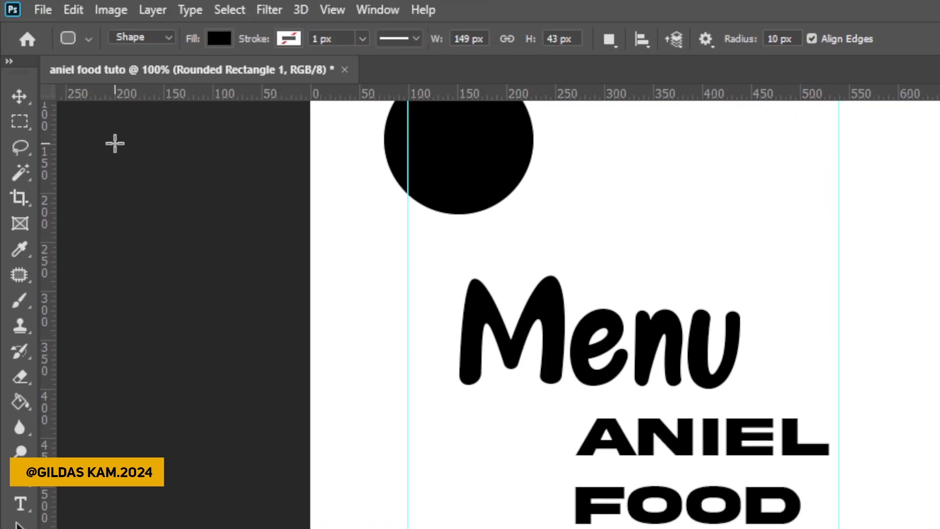
{"action": "left_click", "coordinate": [24, 99]}
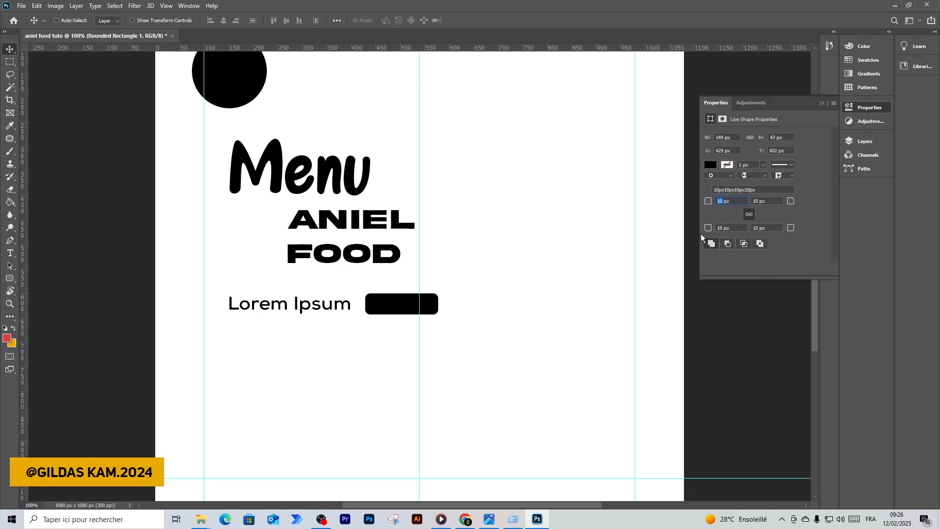
Try corner radii of 50 px and 10 px on the rounded rectangle, then set all four corners to 20 px.
{"action": "type", "text": "50"}
{"action": "key", "text": "Return"}
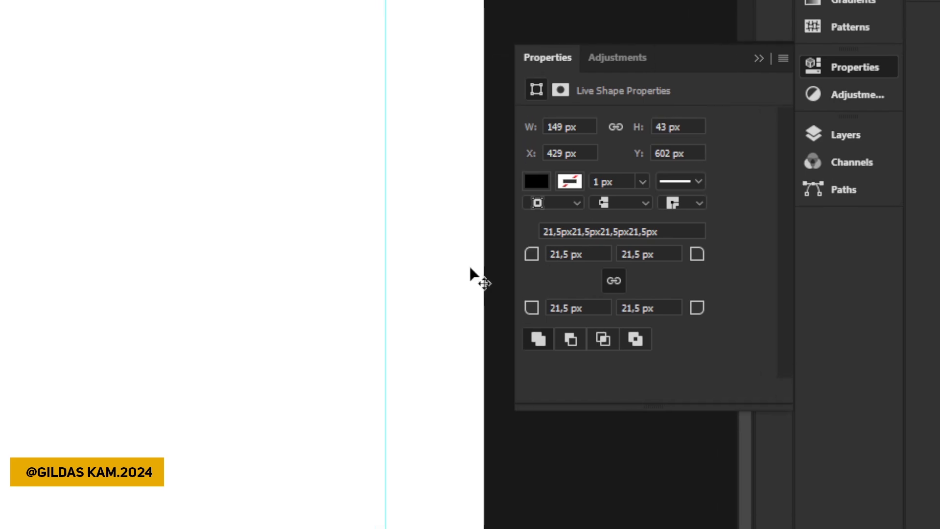
{"action": "left_click_drag", "start_coordinate": [514, 265], "coordinate": [475, 267]}
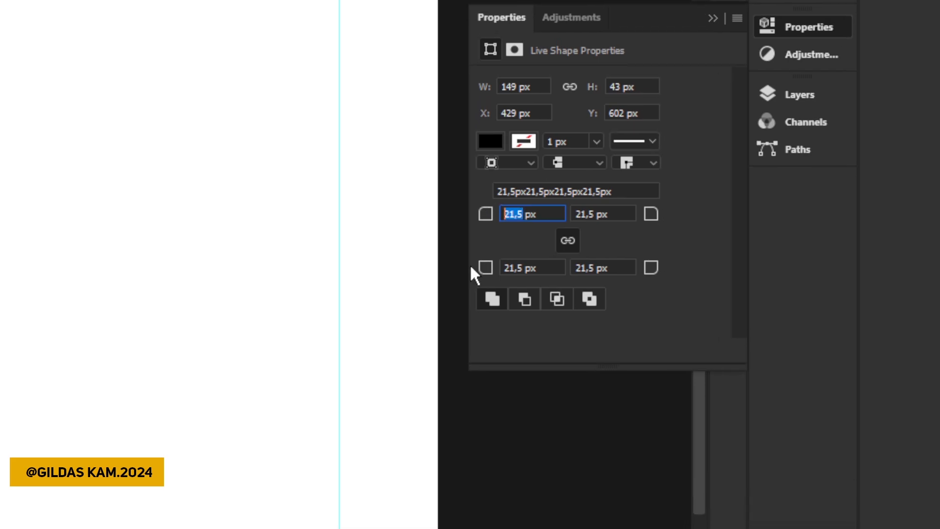
{"action": "type", "text": "10"}
{"action": "key", "text": "Return"}
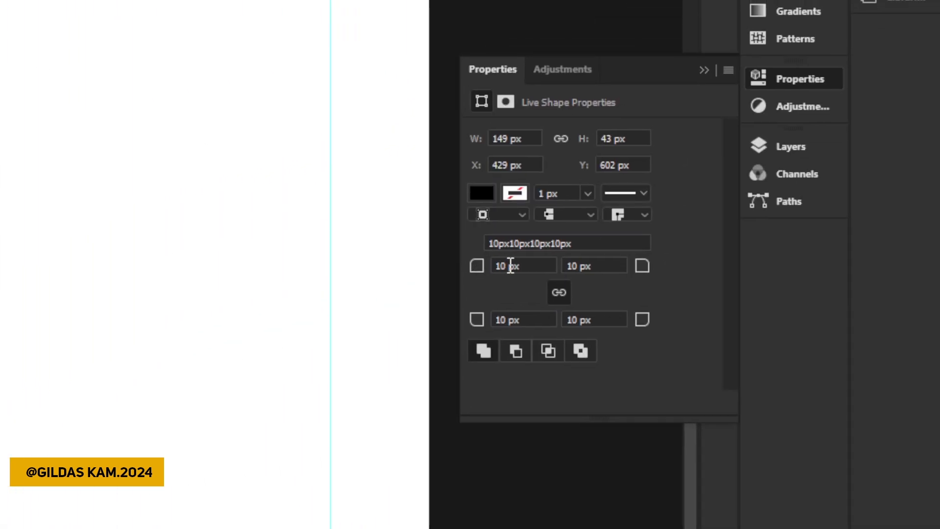
{"action": "type", "text": "20"}
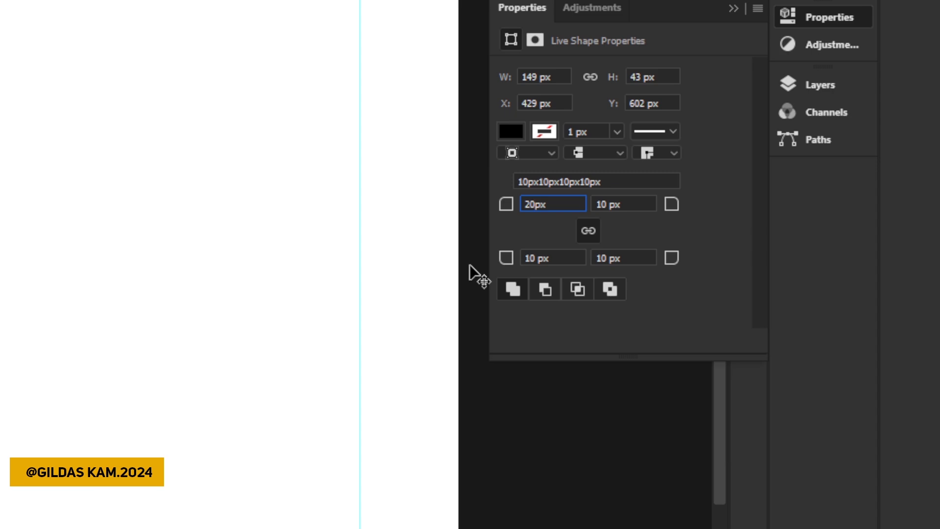
{"action": "key", "text": "Return"}
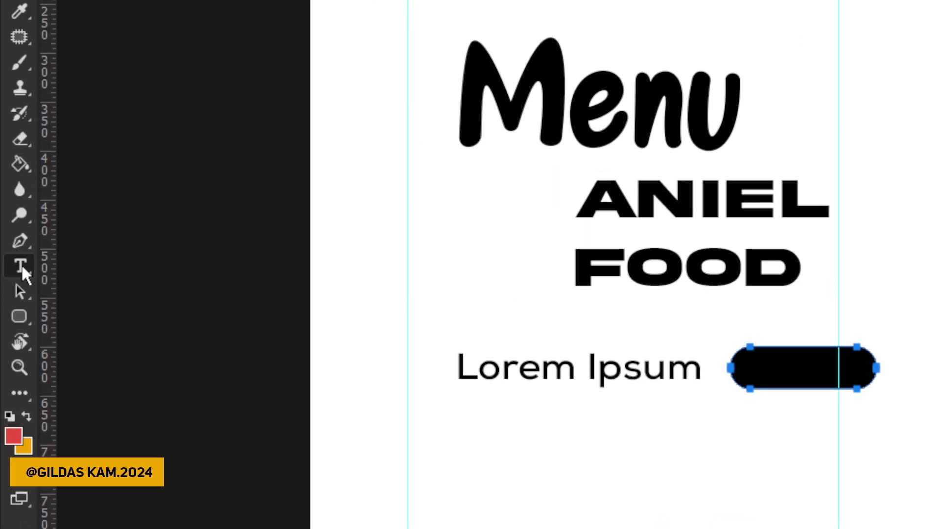
Start a text inside the black rounded rectangle and set the text colour to white.
{"action": "left_click", "coordinate": [20, 267]}
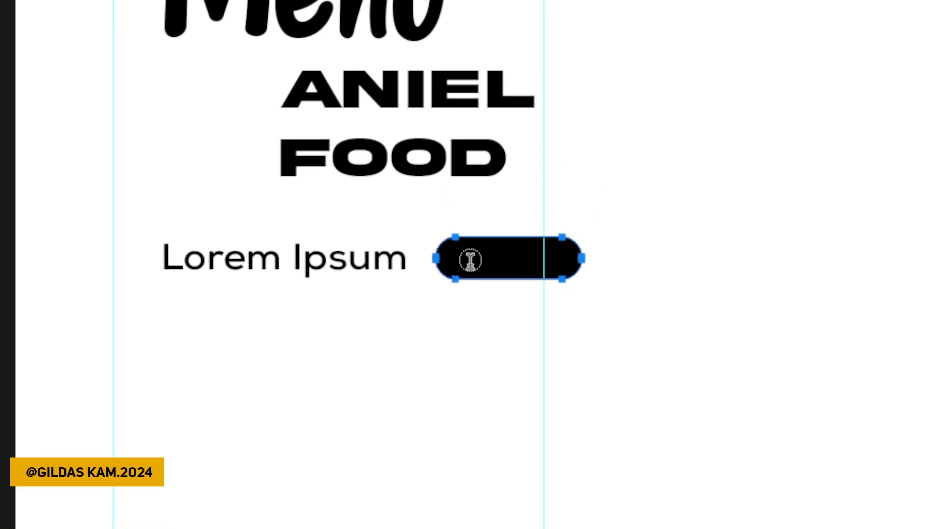
{"action": "left_click", "coordinate": [471, 261]}
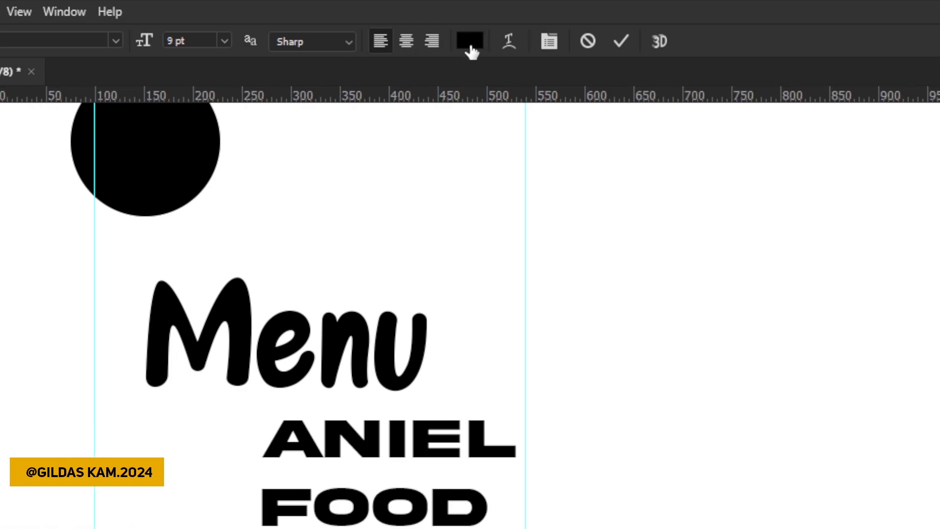
{"action": "left_click", "coordinate": [470, 47]}
{"action": "left_click", "coordinate": [895, 504]}
{"action": "left_click", "coordinate": [850, 471]}
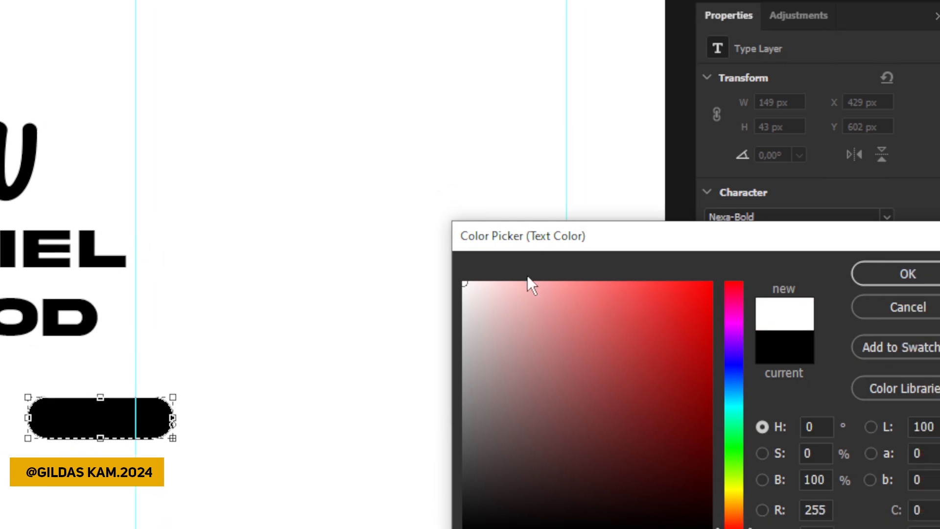
{"action": "left_click", "coordinate": [892, 276]}
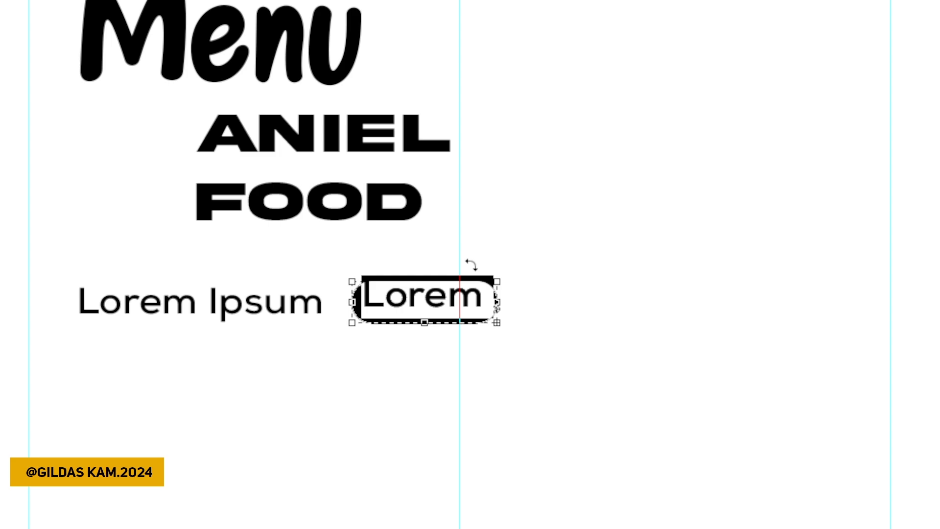
Enter "10 000" as the price inside the rounded rectangle and set its font size to 6 pt.
{"action": "type", "text": "10"}
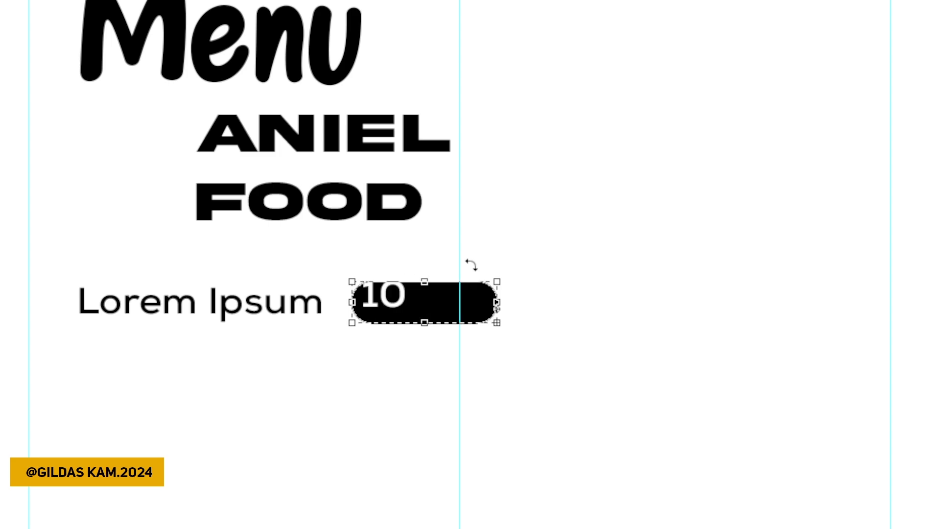
{"action": "key", "text": "ctrl+a"}
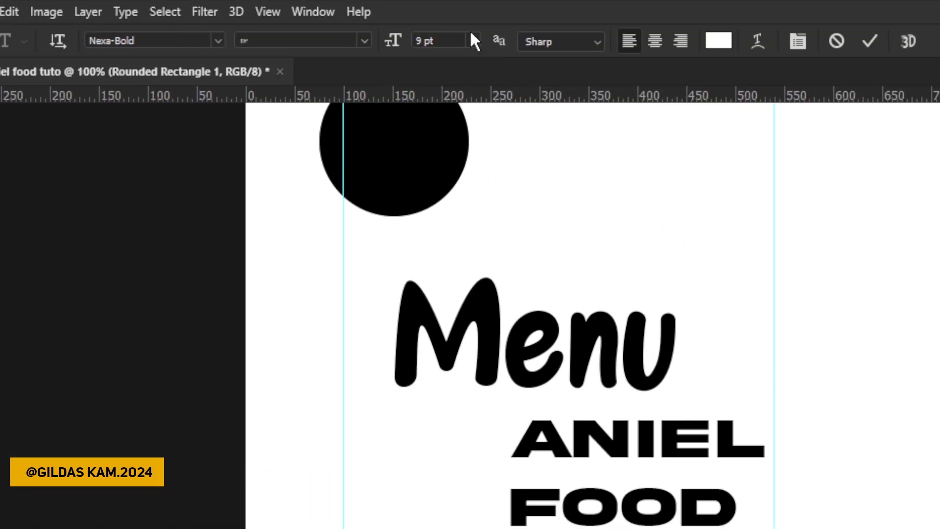
{"action": "left_click", "coordinate": [449, 41]}
{"action": "left_click", "coordinate": [471, 84]}
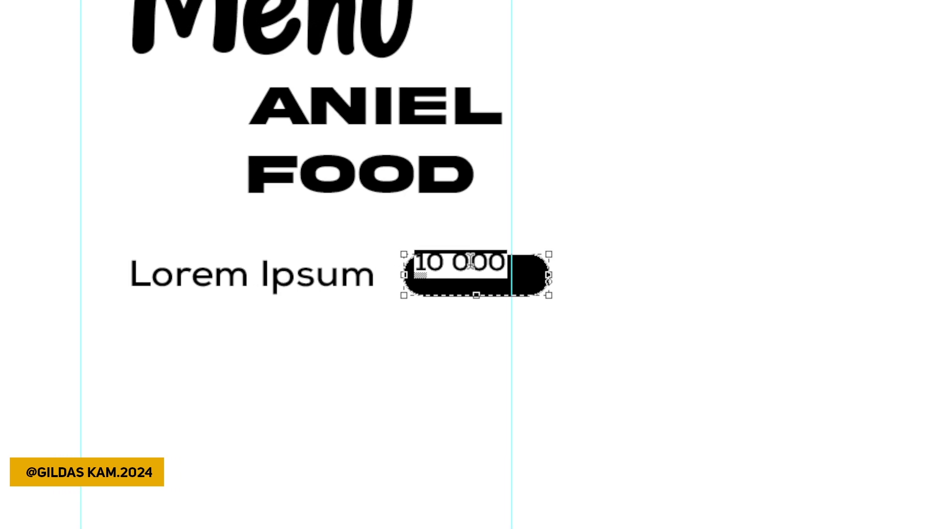
Change the price inside the rounded rectangle to "1000 F" and commit the text.
{"action": "left_click", "coordinate": [514, 261]}
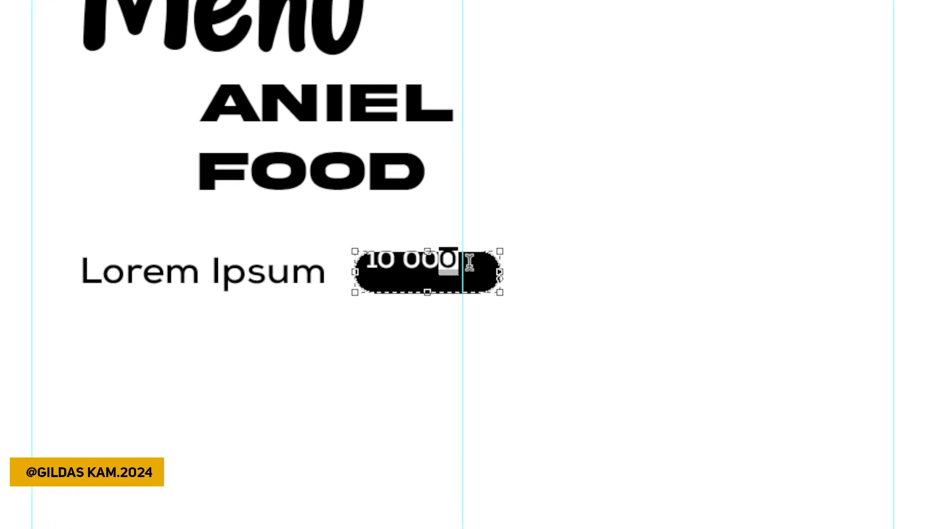
{"action": "left_click", "coordinate": [417, 261]}
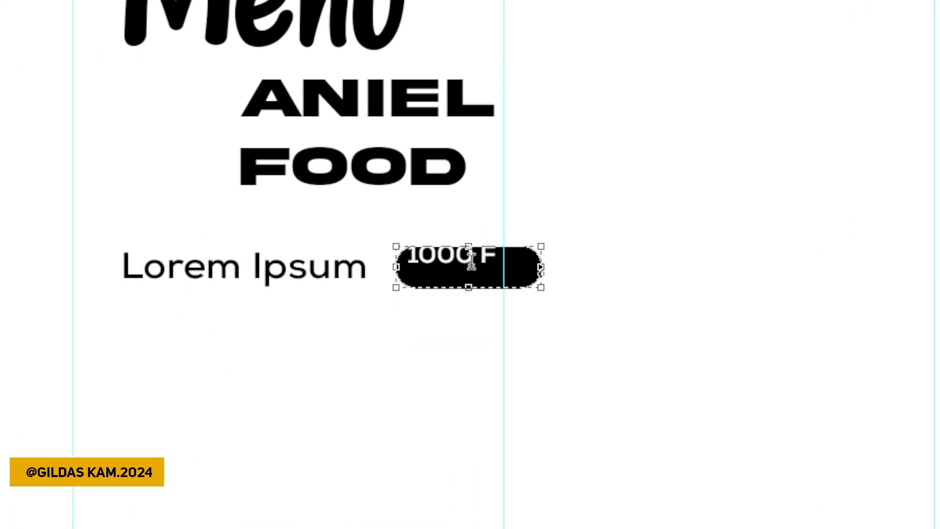
{"action": "left_click_drag", "start_coordinate": [500, 259], "coordinate": [421, 259]}
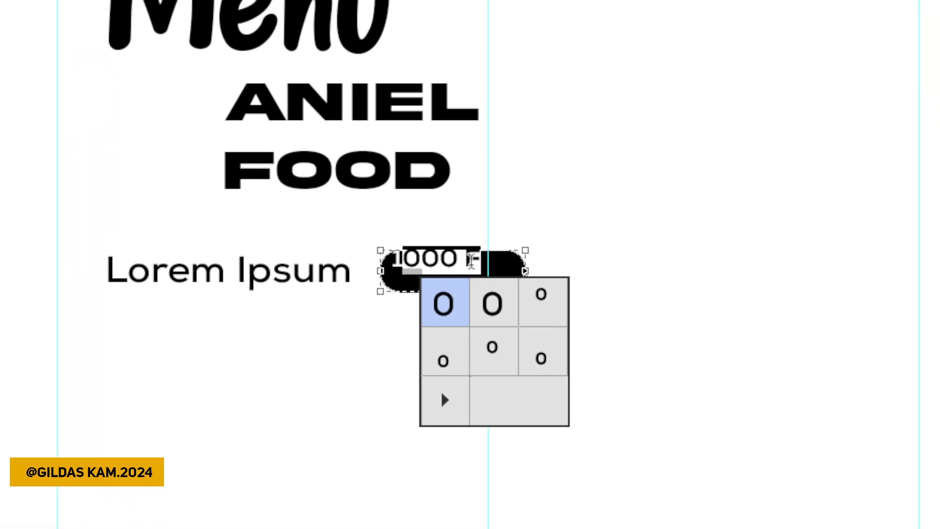
{"action": "left_click", "coordinate": [483, 266]}
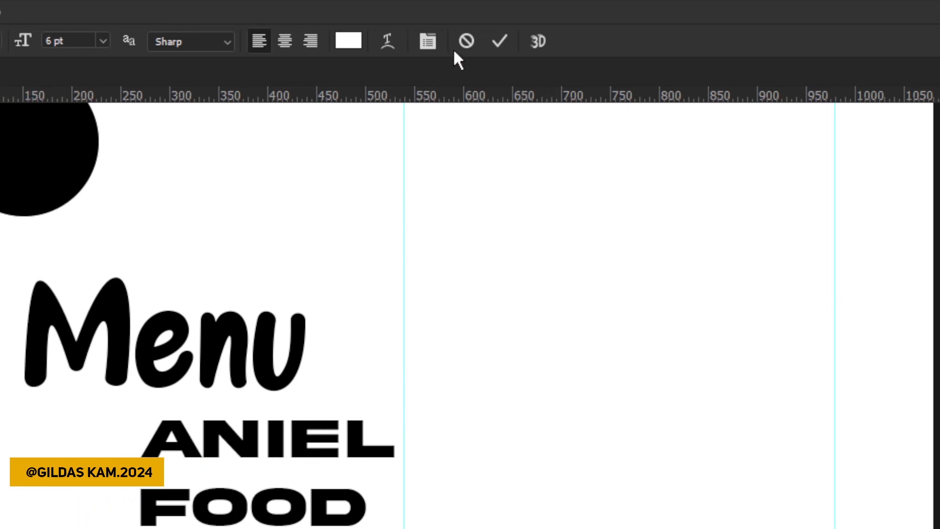
{"action": "left_click", "coordinate": [322, 238]}
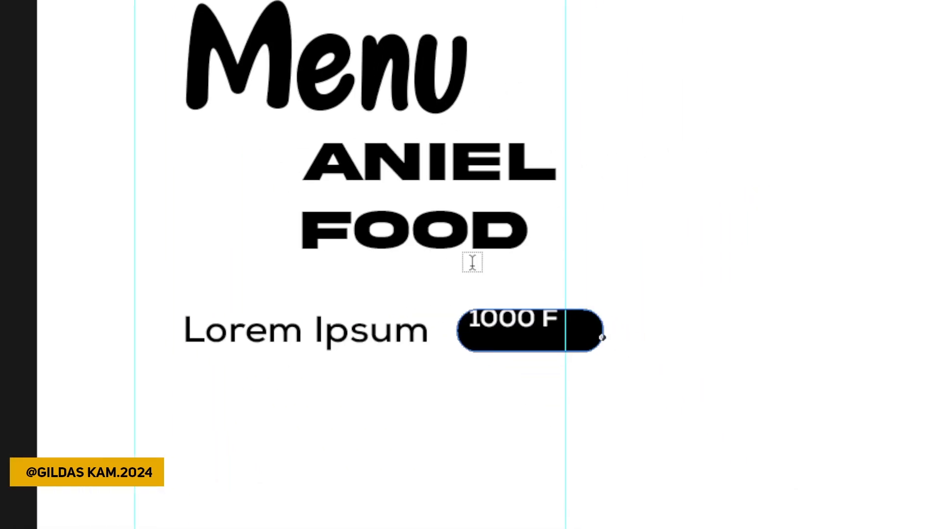
Replace the "1000 F" text with a separate white text "1000" and move it into the black rounded rectangle.
{"action": "key", "text": "v"}
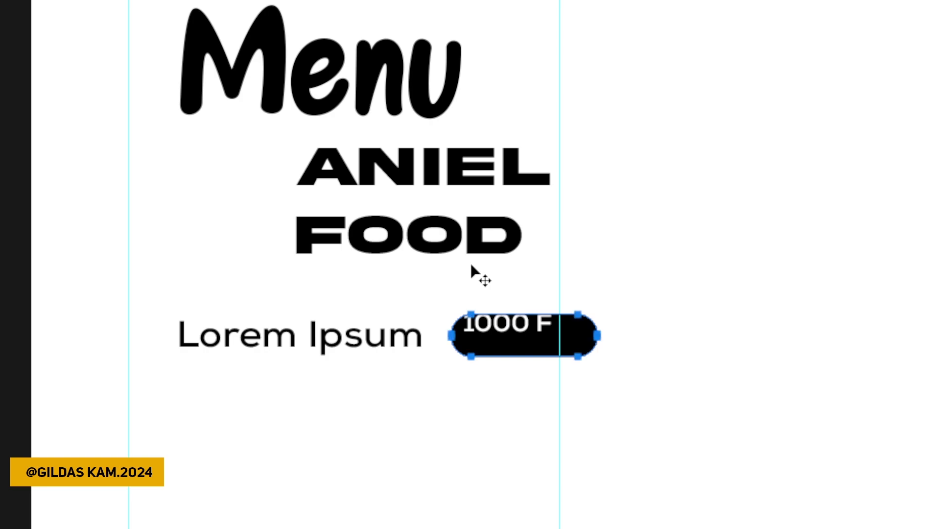
{"action": "key", "text": "Delete"}
{"action": "key", "text": "t"}
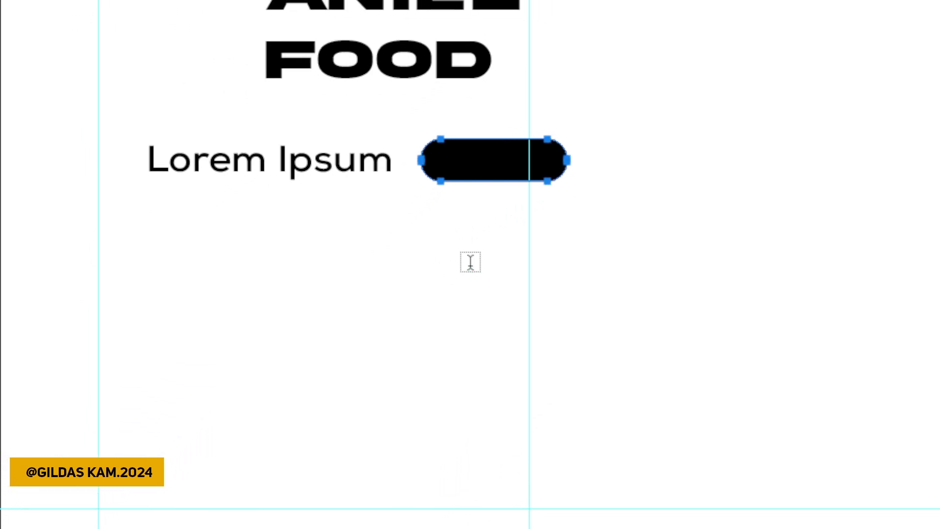
{"action": "left_click", "coordinate": [471, 262]}
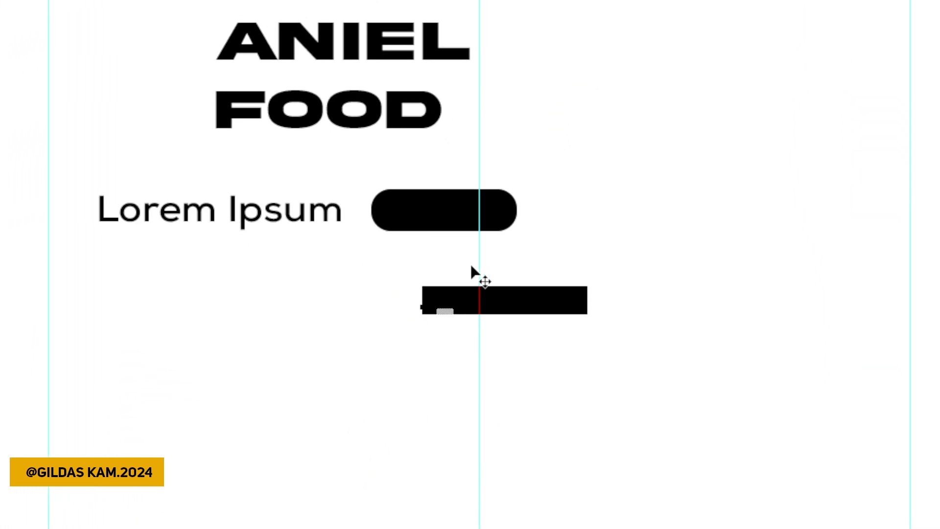
{"action": "type", "text": "SH"}
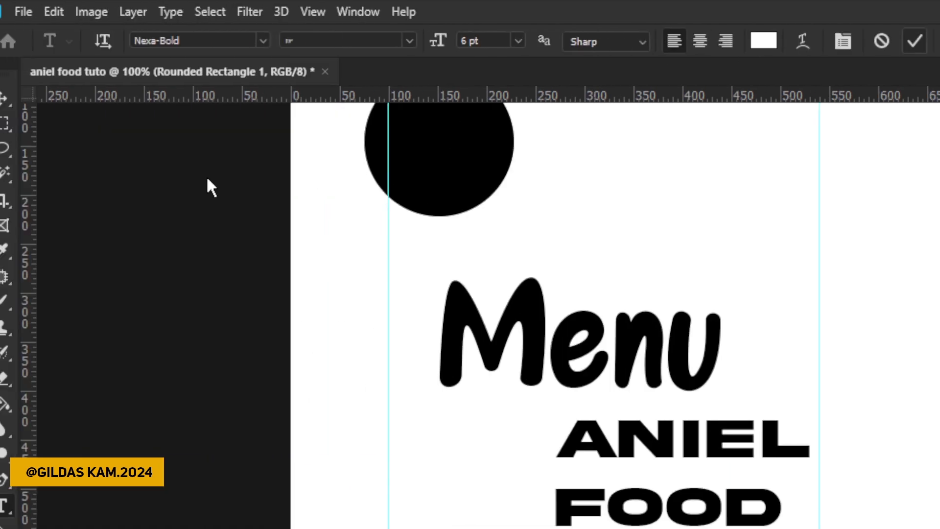
{"action": "left_click", "coordinate": [2, 99]}
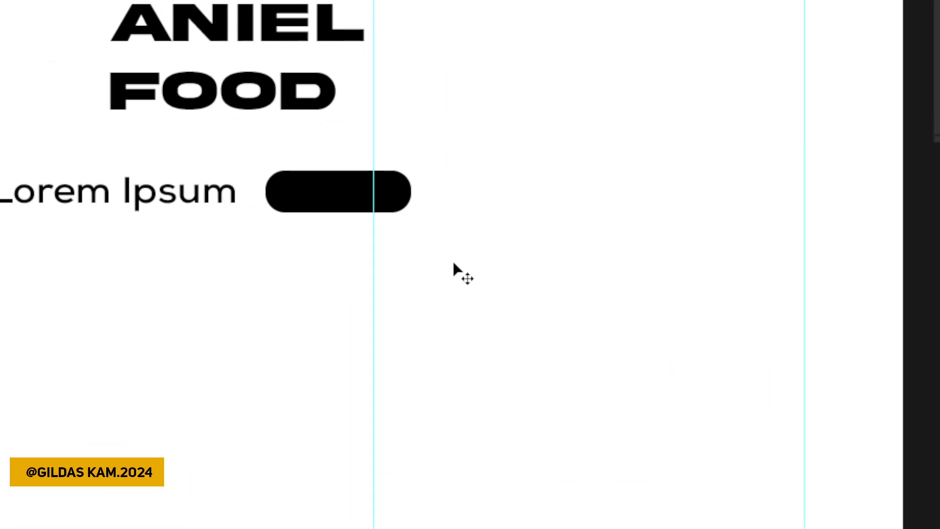
{"action": "left_click_drag", "start_coordinate": [454, 263], "coordinate": [471, 267]}
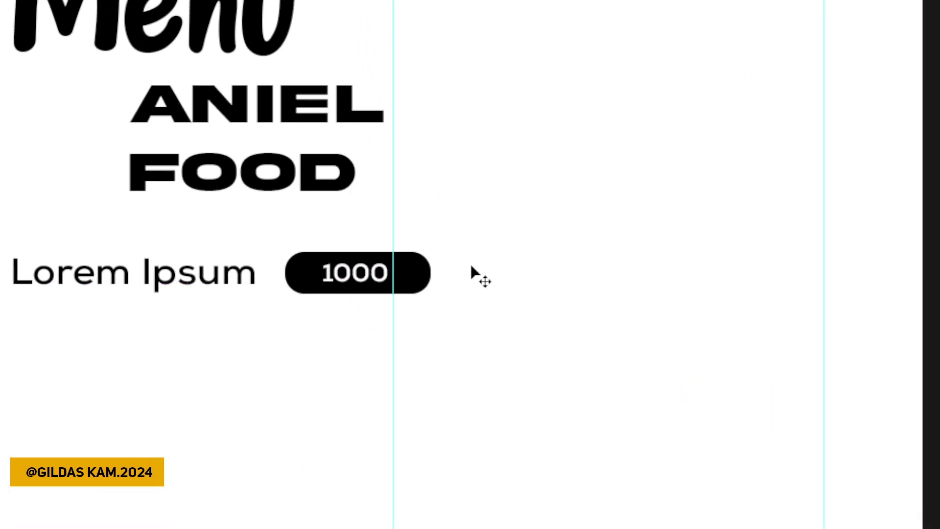
Select the "1000" text layer and the rounded rectangle layer together.
{"action": "left_click", "coordinate": [708, 206]}
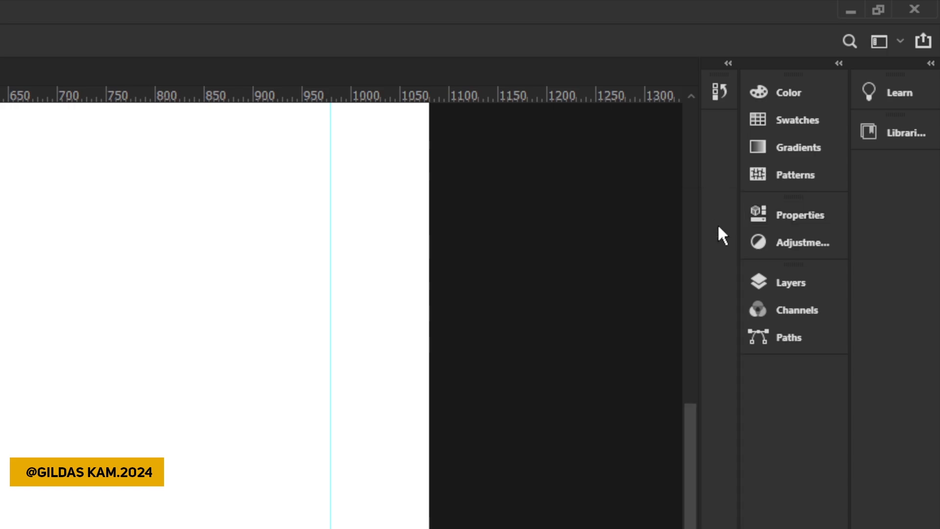
{"action": "left_click", "coordinate": [789, 283]}
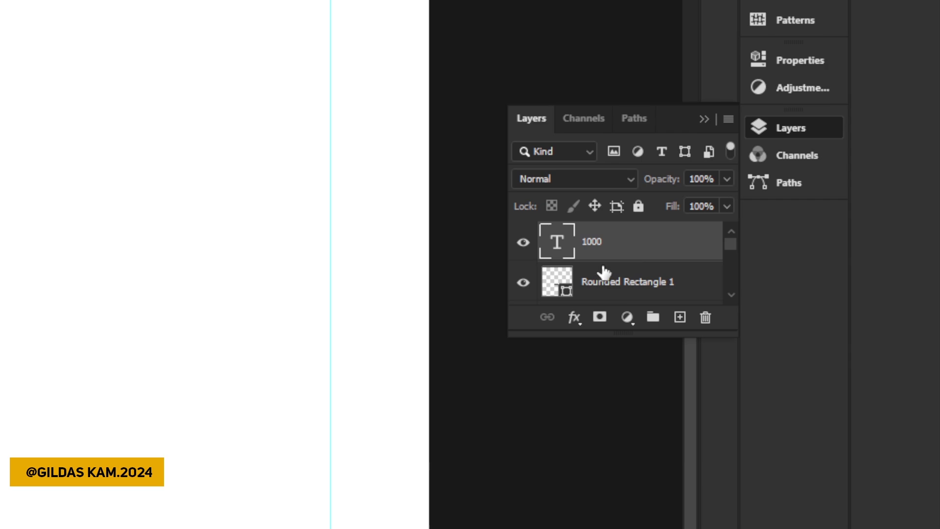
{"action": "left_click", "coordinate": [614, 286], "text": "shift"}
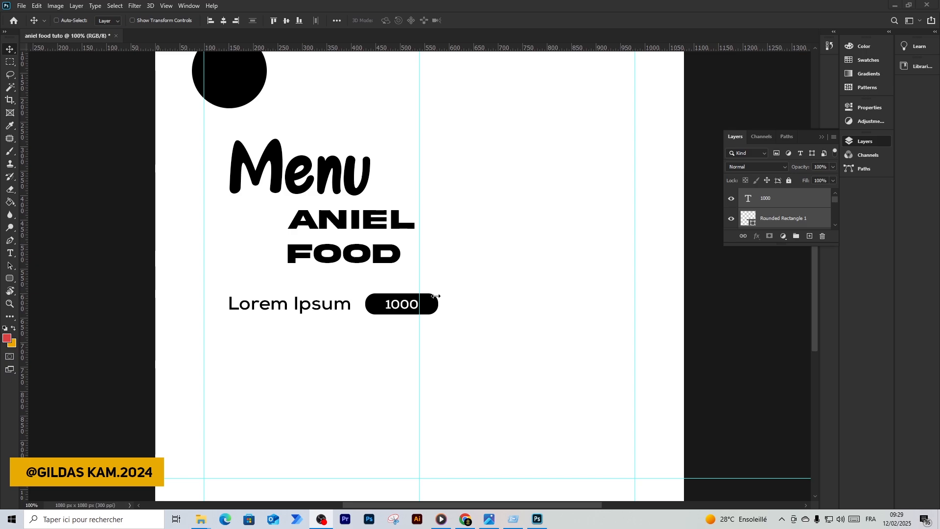
Scale the "1000" price text up proportionally to about 131.6% and commit the transform.
{"action": "left_click", "coordinate": [771, 205]}
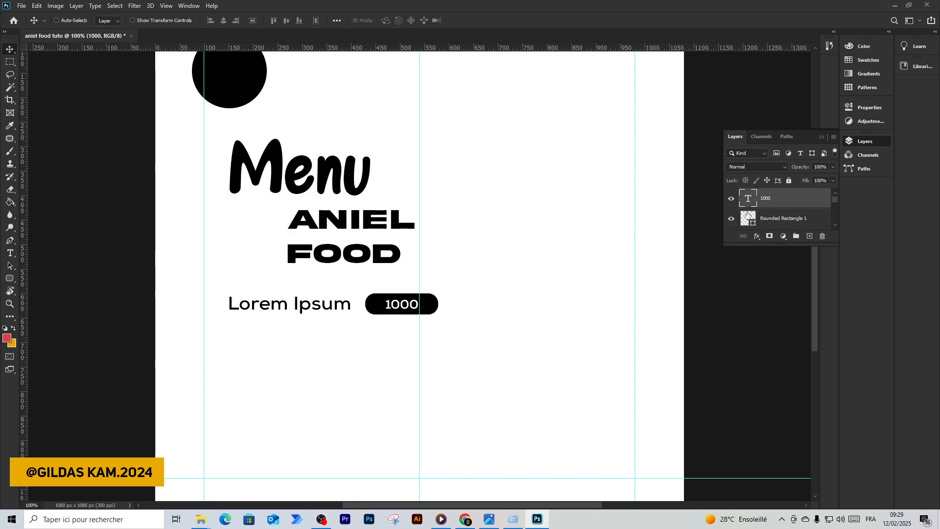
{"action": "key", "text": "ctrl"}
{"action": "key", "text": "ctrl+t"}
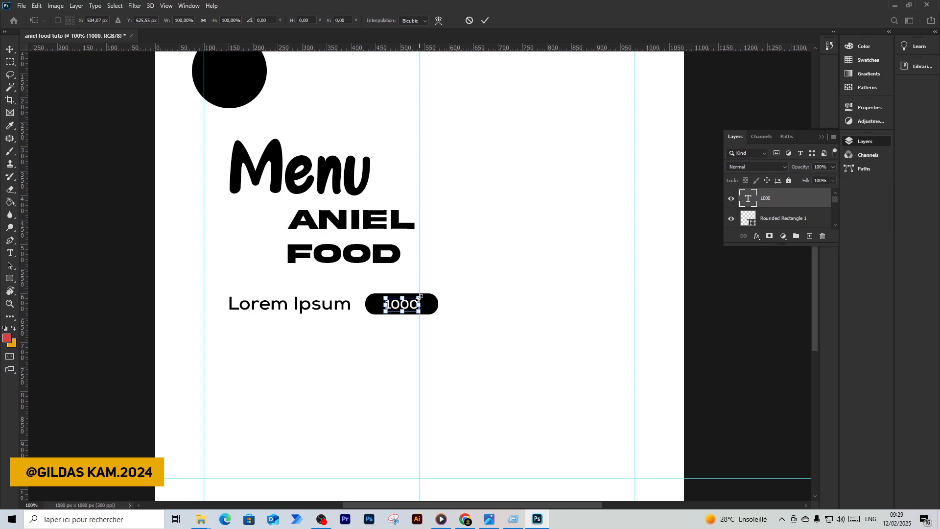
{"action": "mouse_move", "coordinate": [420, 297]}
{"action": "left_mouse_down"}
{"action": "mouse_move", "coordinate": [426, 281]}
{"action": "mouse_move", "coordinate": [436, 284]}
{"action": "mouse_move", "coordinate": [429, 293]}
{"action": "left_mouse_up"}
{"action": "left_click", "coordinate": [485, 21]}
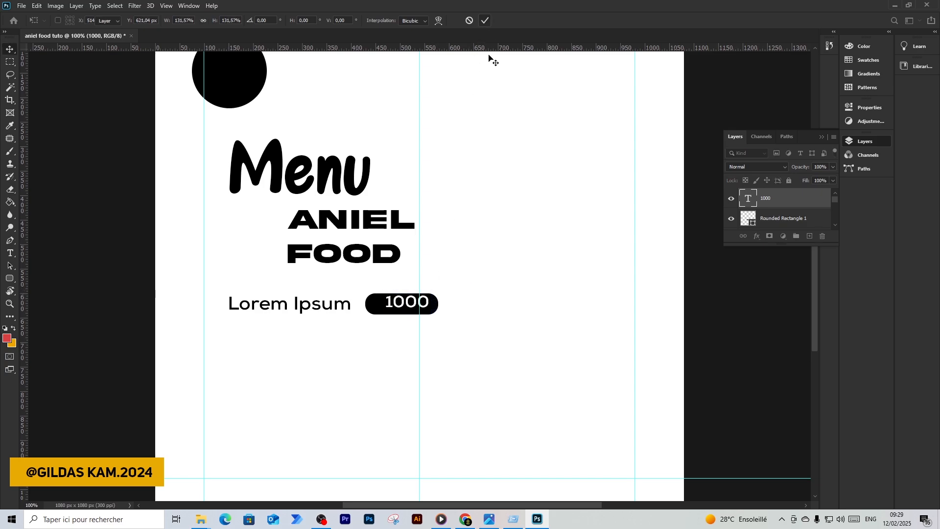
Align the "1000" text and the black rounded rectangle on their vertical and horizontal centres.
{"action": "left_click", "coordinate": [778, 219], "text": "ctrl"}
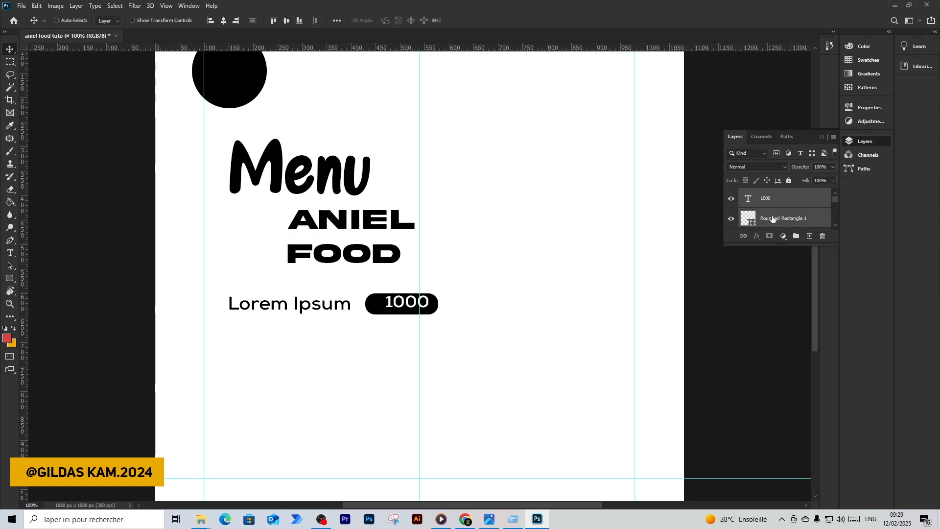
{"action": "left_click", "coordinate": [287, 22]}
{"action": "left_click", "coordinate": [223, 23]}
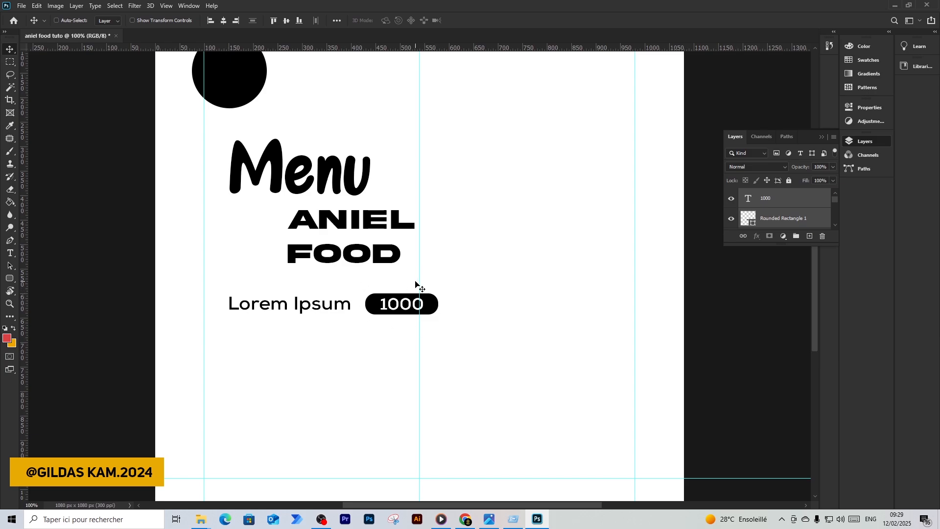
Draw a black bullet circle of about 17 x 17 px just before "Lorem Ipsum" with the Ellipse tool.
{"action": "left_click", "coordinate": [763, 200]}
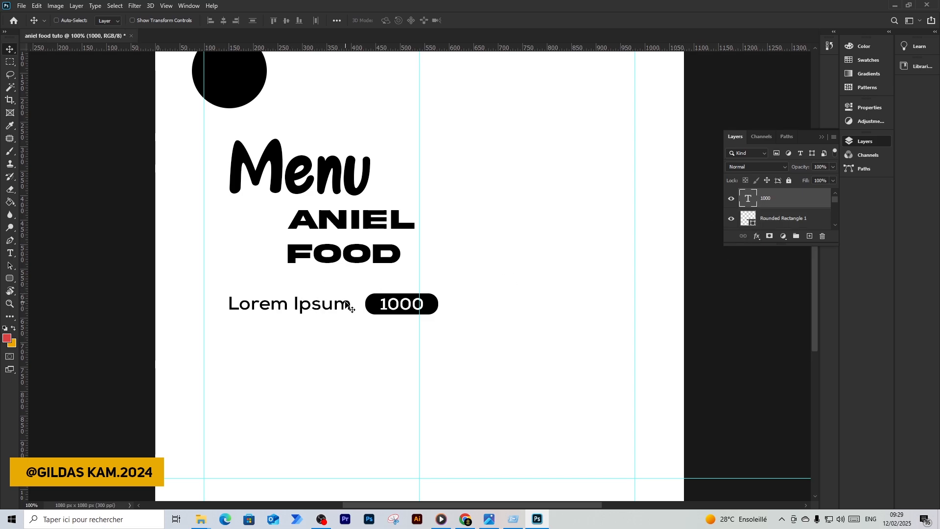
{"action": "right_click", "coordinate": [10, 280]}
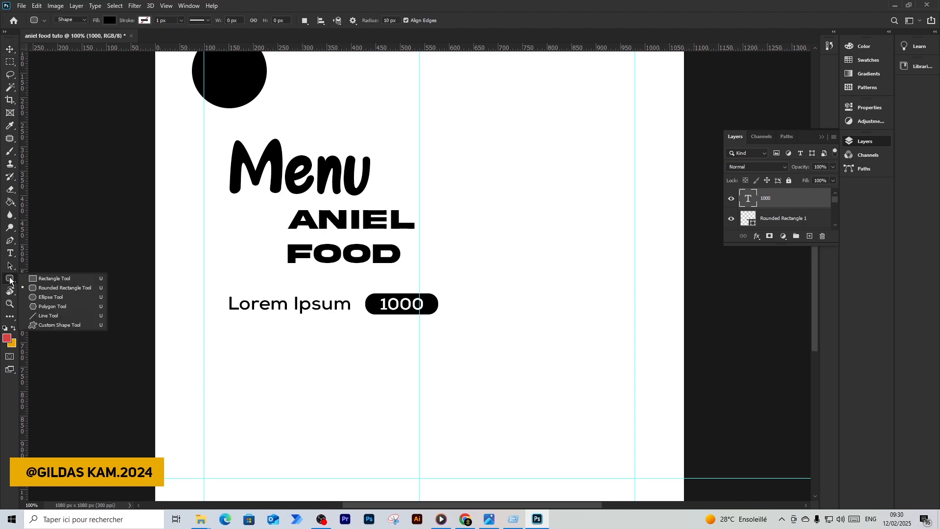
{"action": "left_click", "coordinate": [47, 298]}
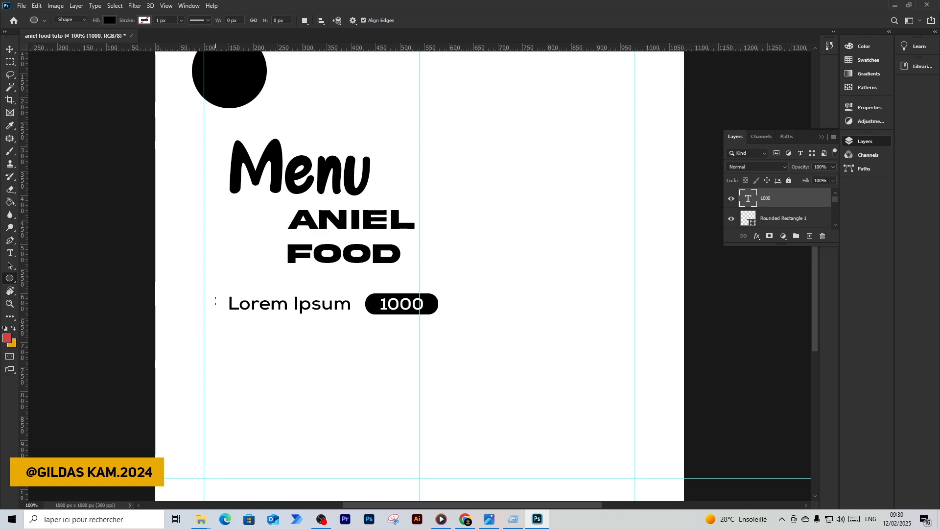
{"action": "left_click_drag", "start_coordinate": [216, 301], "coordinate": [223, 310]}
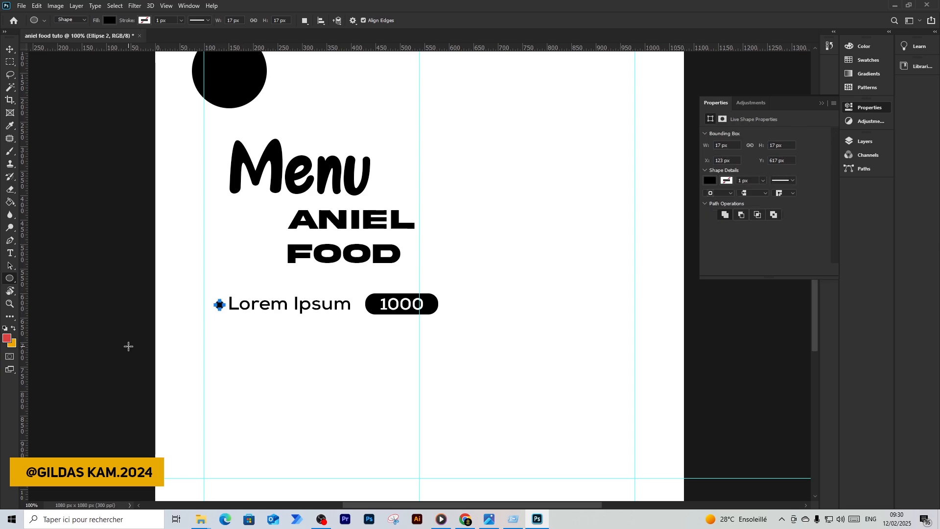
{"action": "left_click", "coordinate": [10, 49]}
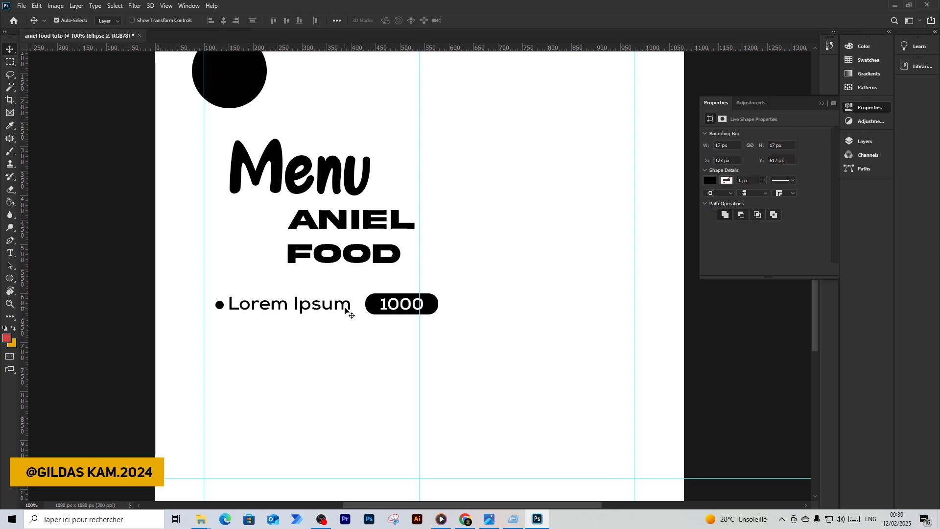
Select the "Lorem Ipsum" text layer and move the text slightly away from the bullet, towards the price badge.
{"action": "key", "text": "ctrl"}
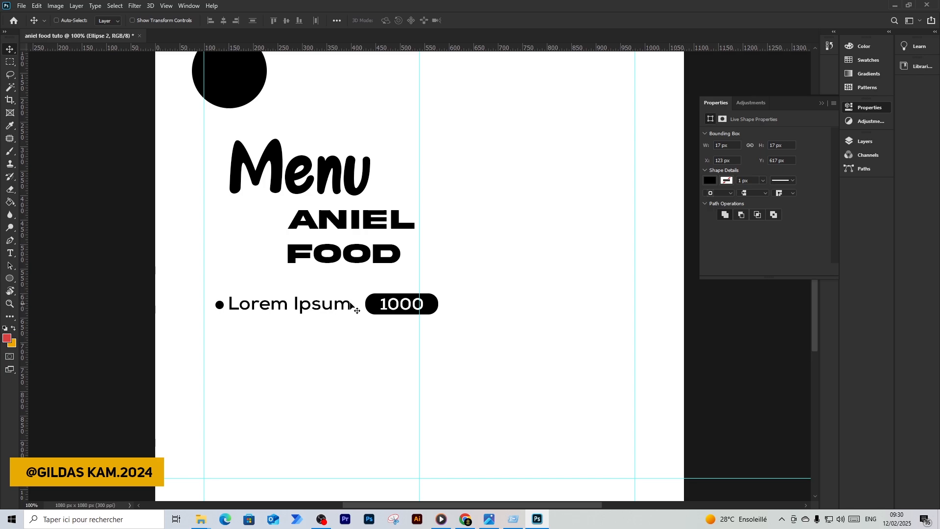
{"action": "left_click", "coordinate": [821, 104]}
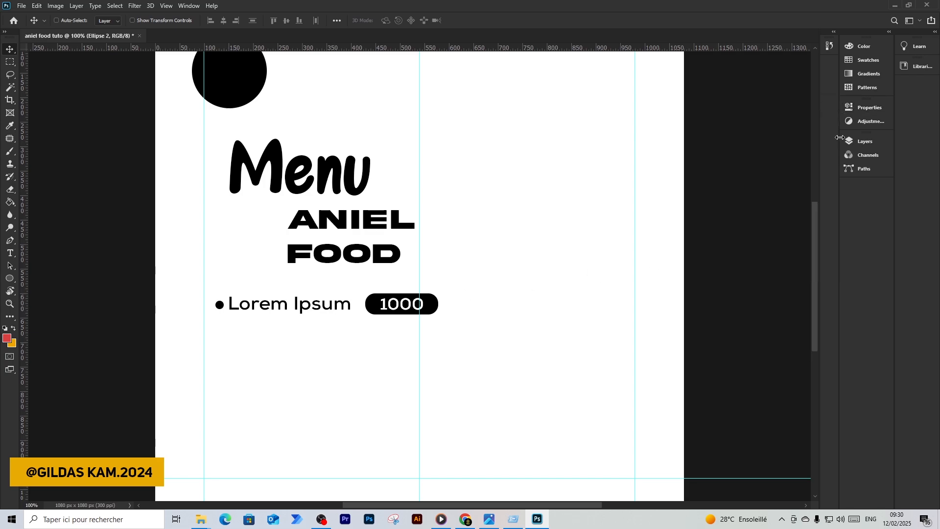
{"action": "left_click", "coordinate": [860, 141]}
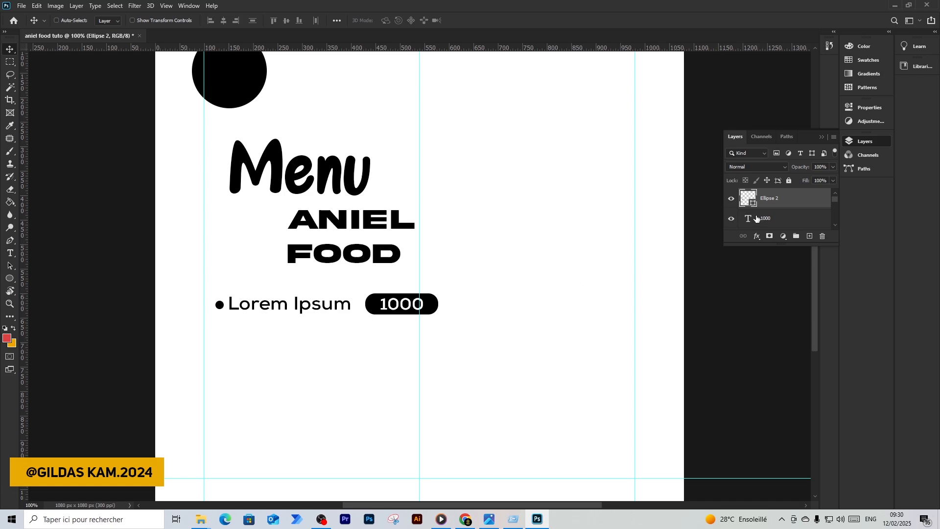
{"action": "scroll", "coordinate": [784, 216], "scroll_direction": "down", "scroll_amount": 2}
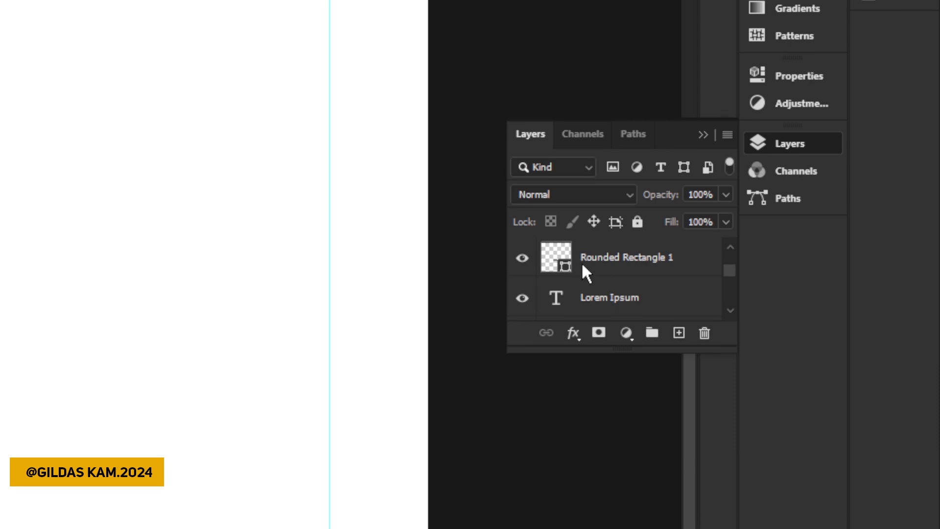
{"action": "scroll", "coordinate": [604, 304], "scroll_direction": "down", "scroll_amount": 4}
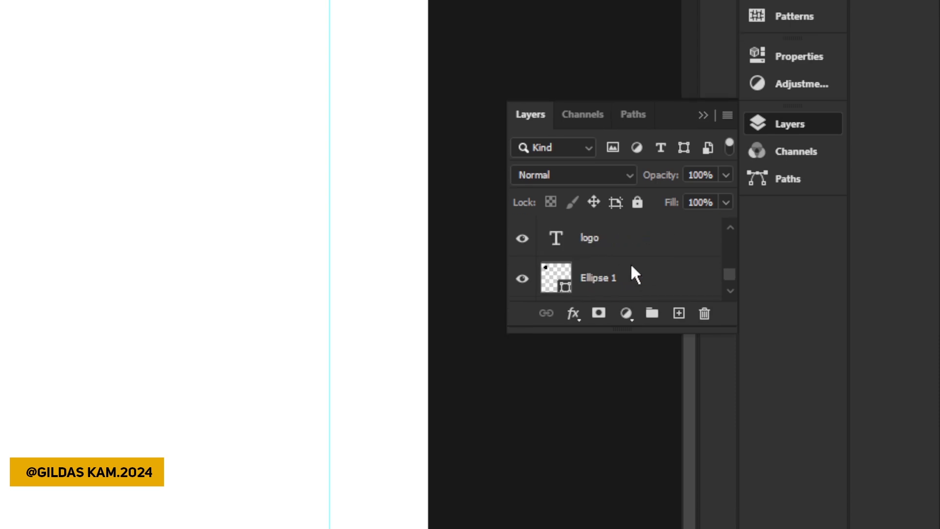
{"action": "scroll", "coordinate": [632, 267], "scroll_direction": "down", "scroll_amount": 1}
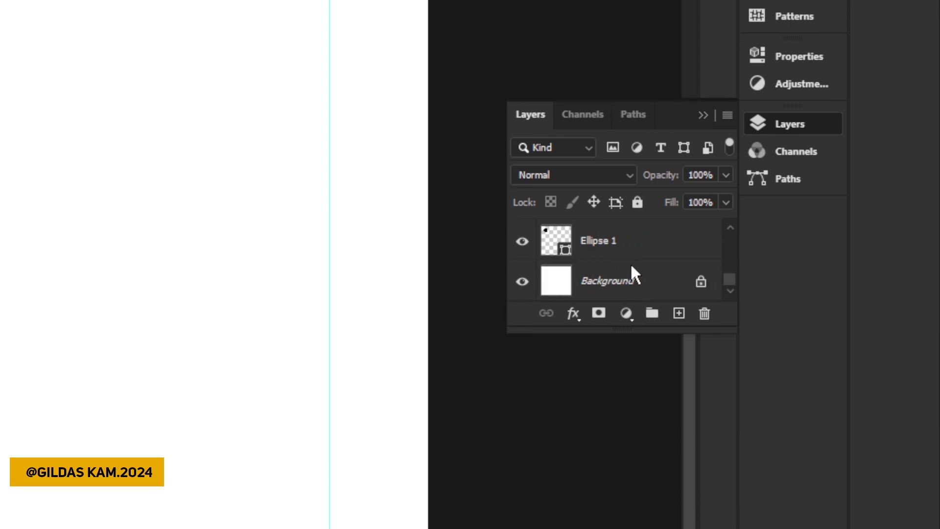
{"action": "scroll", "coordinate": [632, 267], "scroll_direction": "up", "scroll_amount": 3}
{"action": "scroll", "coordinate": [631, 266], "scroll_direction": "up", "scroll_amount": 1}
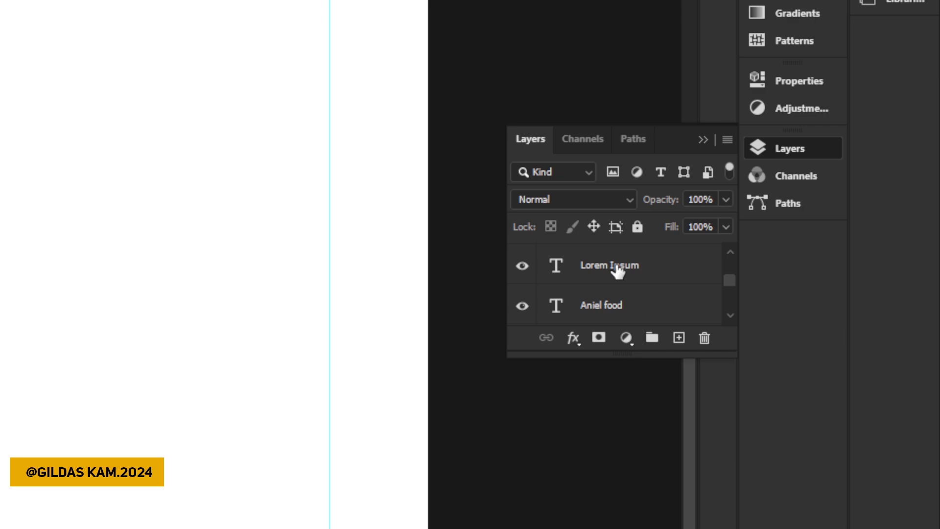
{"action": "left_click", "coordinate": [618, 271]}
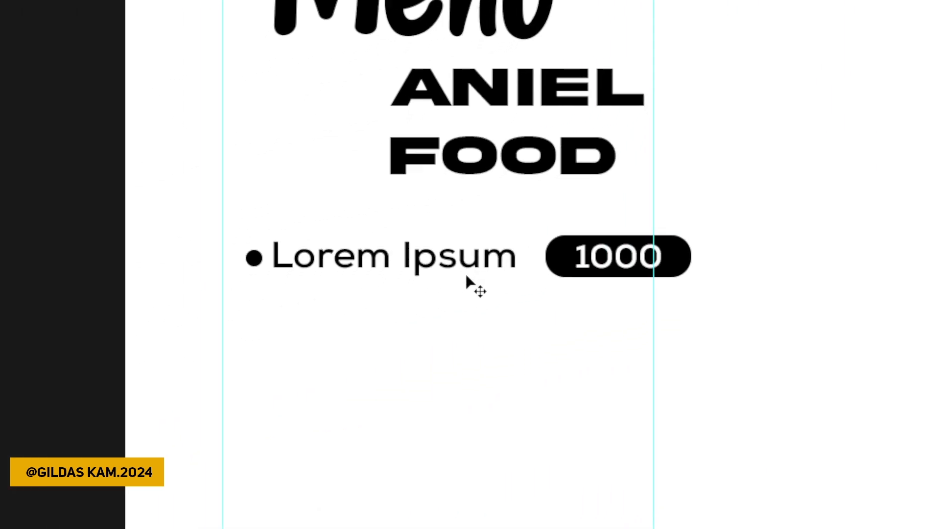
{"action": "left_click_drag", "start_coordinate": [453, 263], "coordinate": [473, 271]}
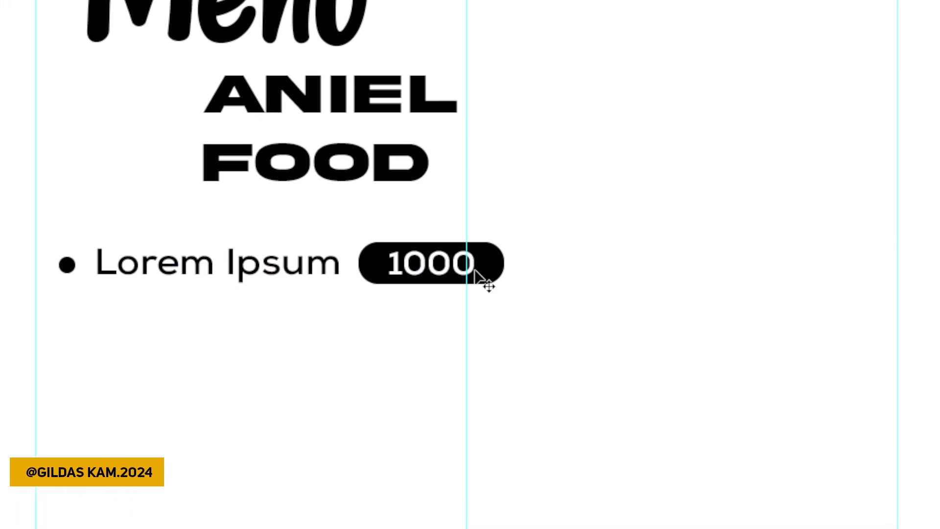
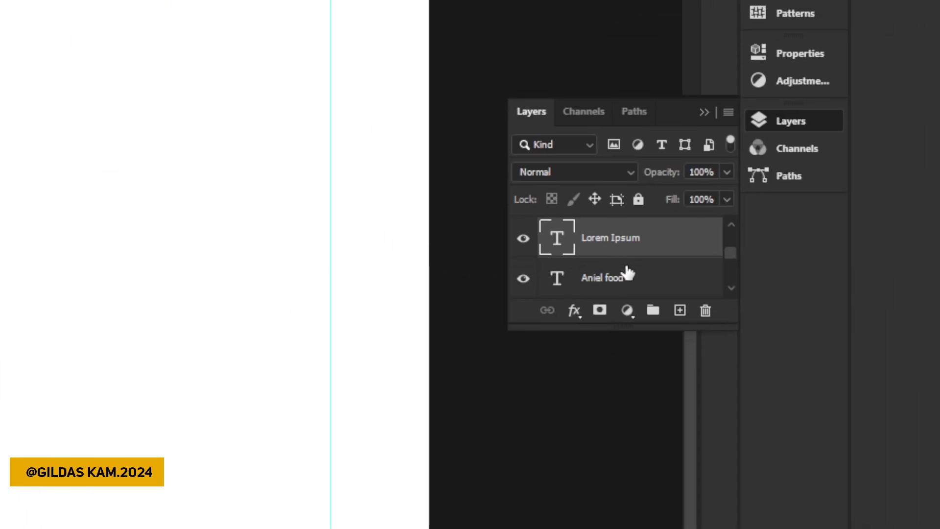
Select the Ellipse 2 layer and toggle its visibility to check which object it holds.
{"action": "scroll", "coordinate": [624, 262], "scroll_direction": "down", "scroll_amount": 5}
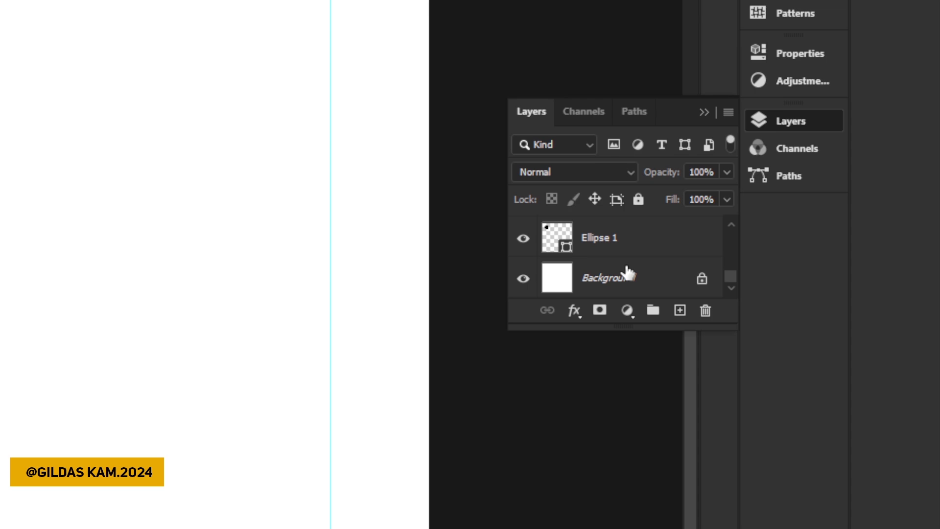
{"action": "scroll", "coordinate": [624, 261], "scroll_direction": "up", "scroll_amount": 10}
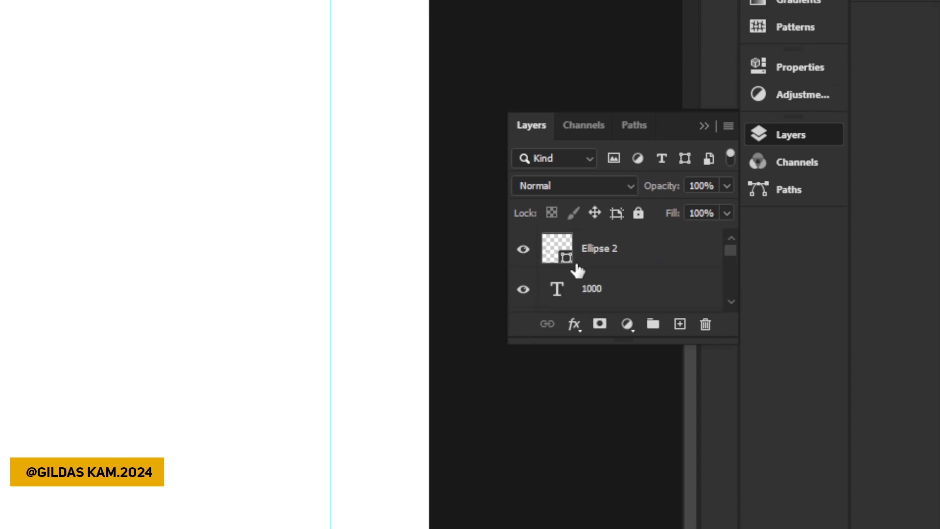
{"action": "left_click", "coordinate": [643, 271]}
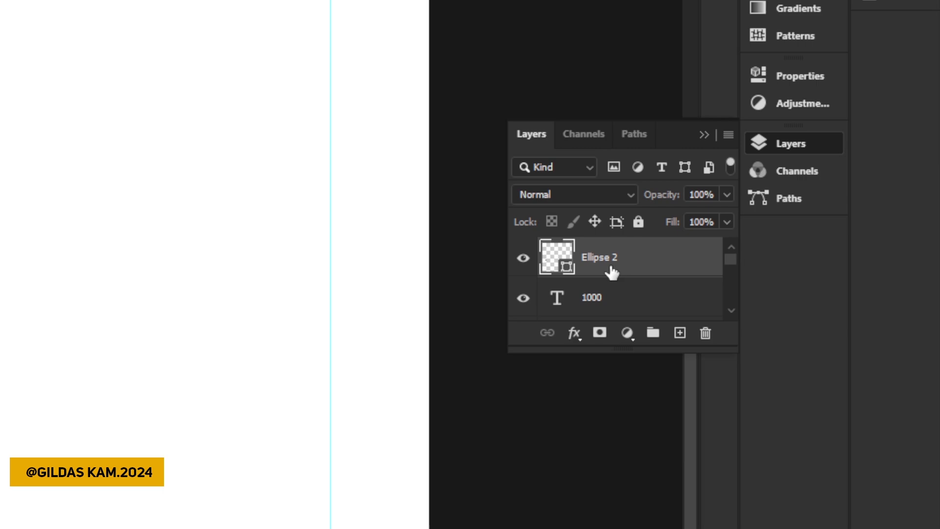
{"action": "left_click", "coordinate": [524, 263]}
{"action": "left_click", "coordinate": [523, 263]}
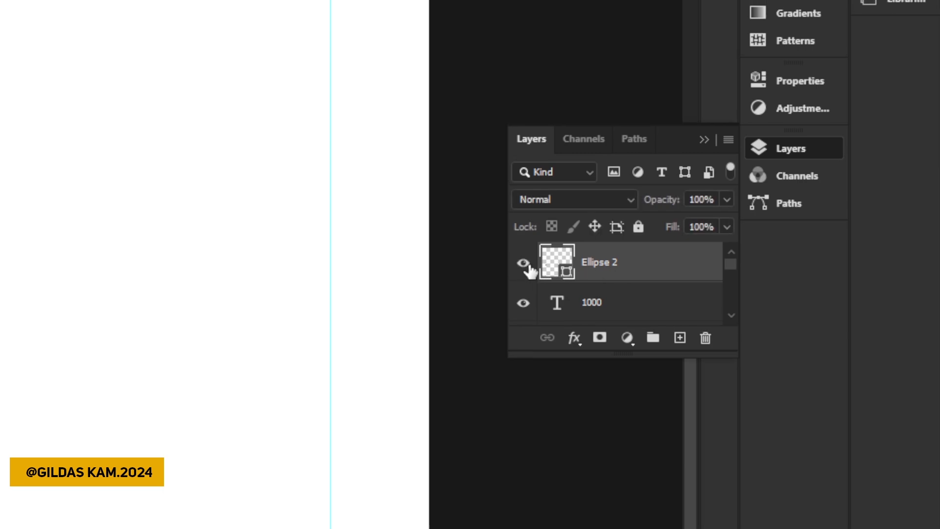
Select the Rounded Rectangle 1 layer, toggling its visibility to identify it as the price badge behind "1000".
{"action": "scroll", "coordinate": [598, 269], "scroll_direction": "down", "scroll_amount": 1}
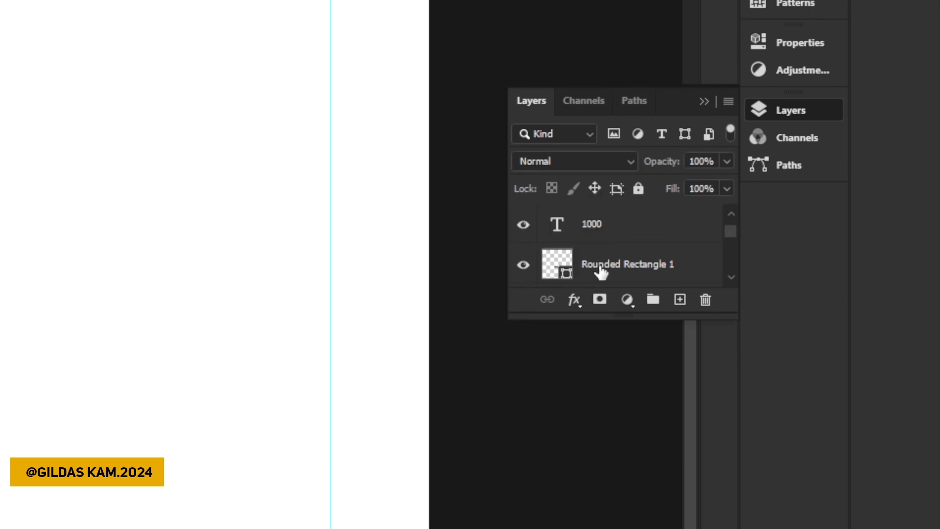
{"action": "left_click", "coordinate": [601, 302]}
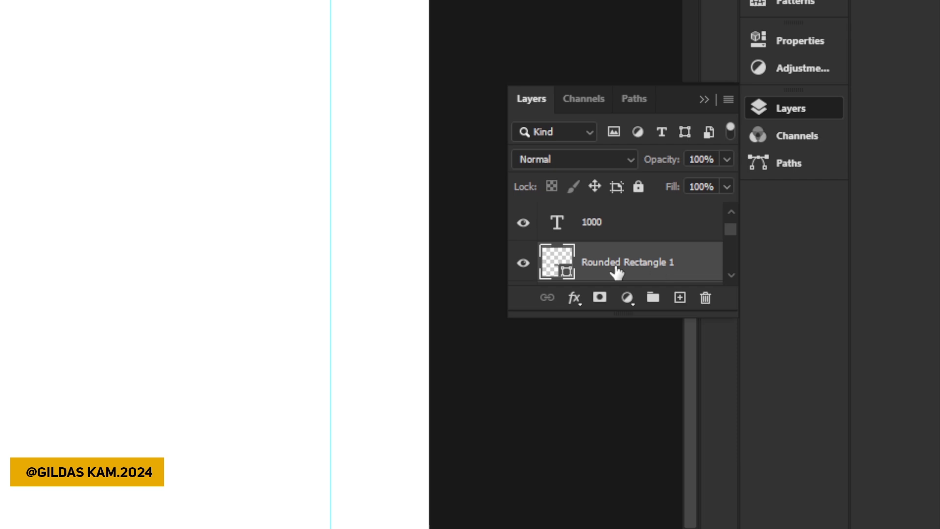
{"action": "left_click", "coordinate": [524, 265]}
{"action": "left_click", "coordinate": [523, 265]}
{"action": "left_click", "coordinate": [523, 265]}
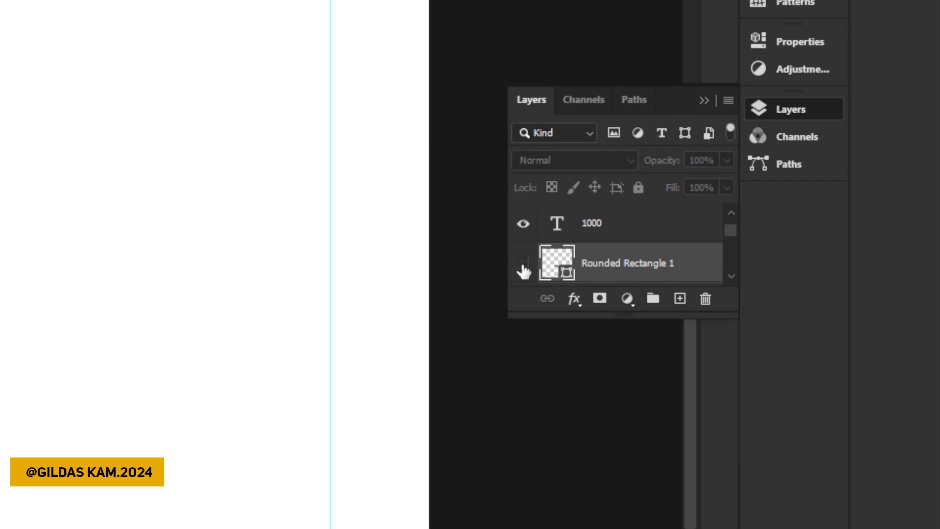
{"action": "left_click", "coordinate": [524, 265]}
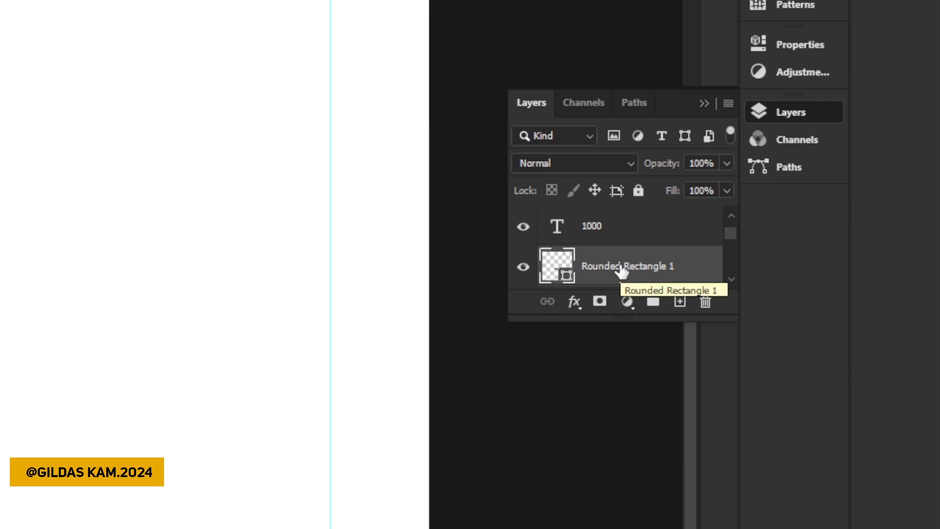
{"action": "left_click", "coordinate": [523, 266]}
{"action": "left_click", "coordinate": [522, 266]}
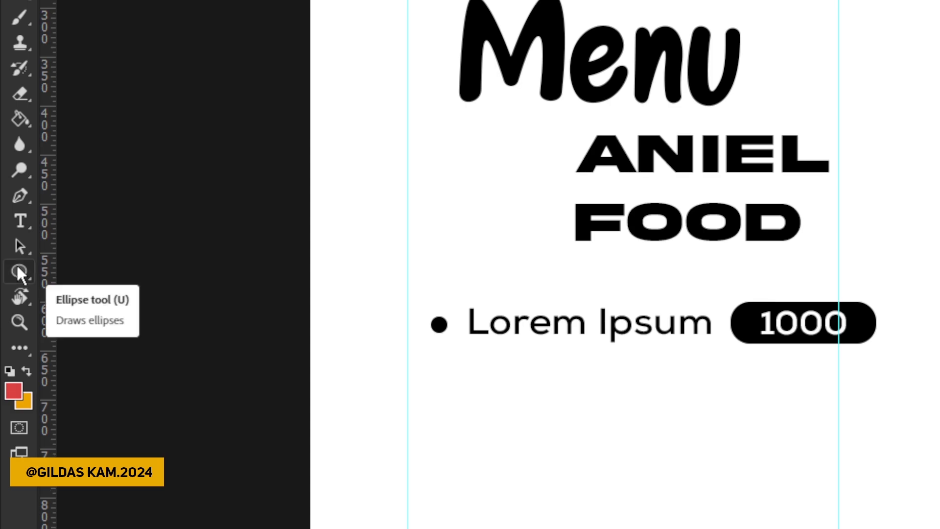
Switch the price badge's shape fill from solid colour to a gradient.
{"action": "left_click", "coordinate": [18, 271]}
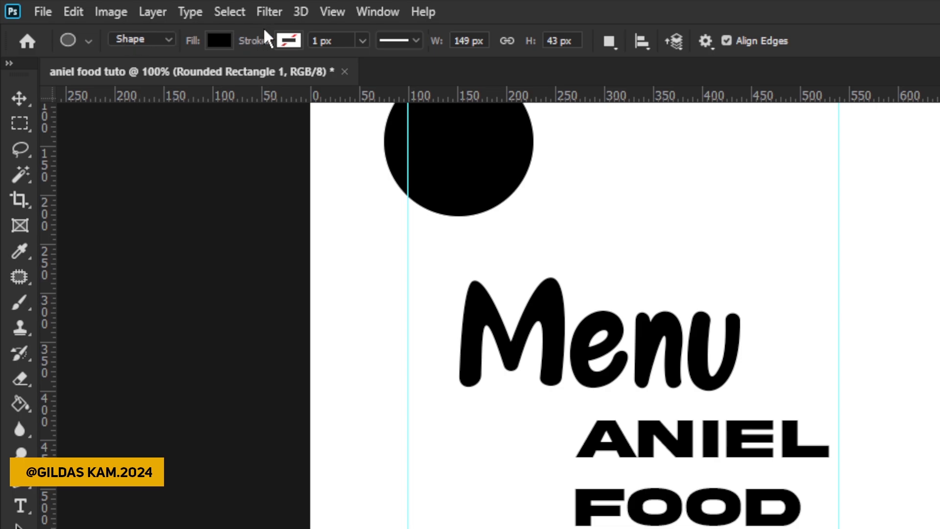
{"action": "left_click", "coordinate": [219, 41]}
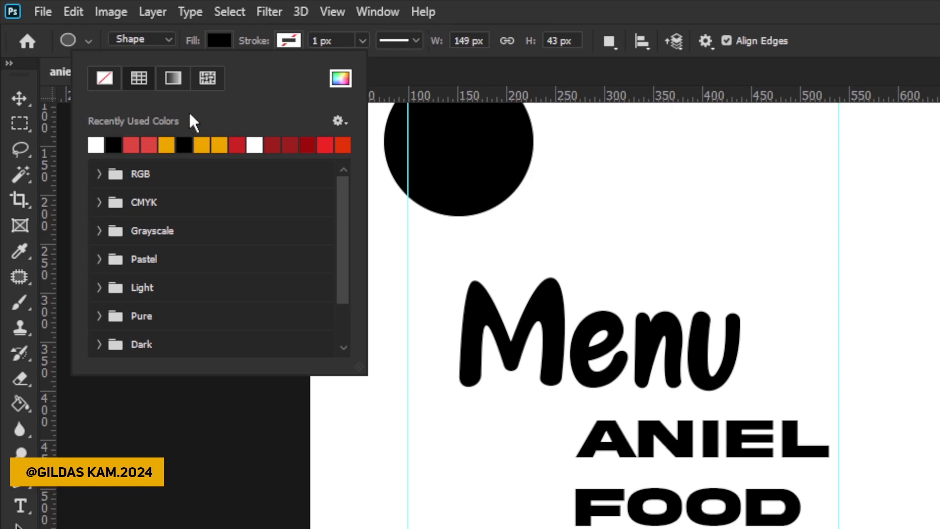
{"action": "left_click", "coordinate": [173, 77]}
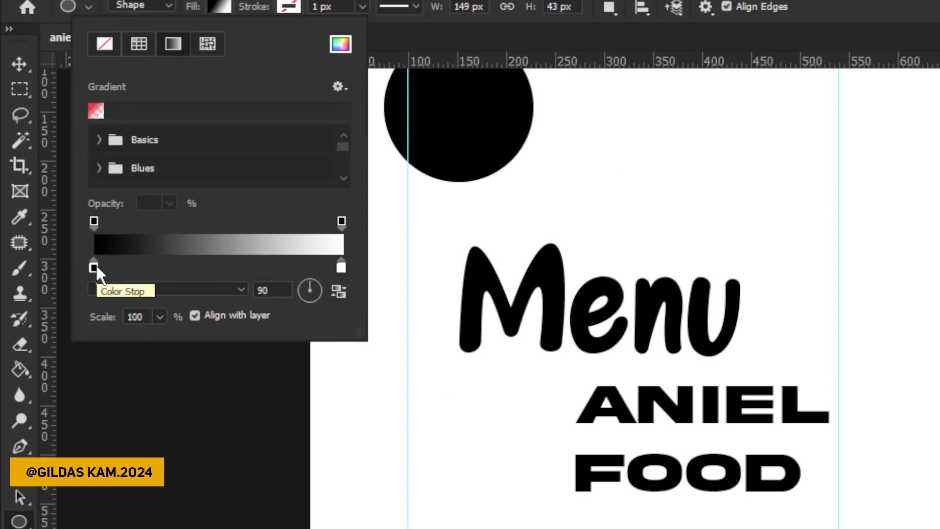
Set the starting colour stop of the badge gradient to bright orange with H 21, S 100, B 92.
{"action": "left_click", "coordinate": [94, 268]}
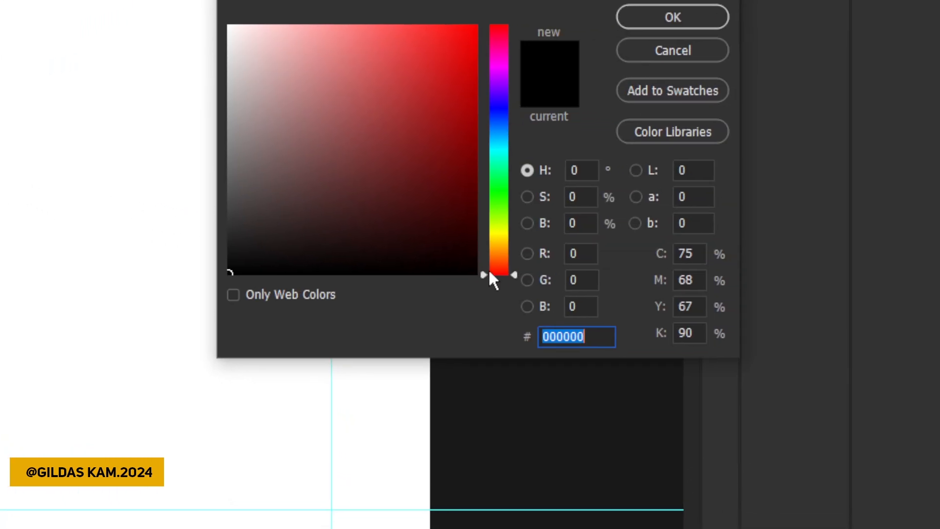
{"action": "left_click", "coordinate": [579, 291]}
{"action": "left_click_drag", "start_coordinate": [512, 266], "coordinate": [518, 304]}
{"action": "mouse_move", "coordinate": [515, 265]}
{"action": "left_mouse_down"}
{"action": "mouse_move", "coordinate": [504, 267]}
{"action": "mouse_move", "coordinate": [479, 233]}
{"action": "mouse_move", "coordinate": [484, 188]}
{"action": "left_mouse_up"}
{"action": "mouse_move", "coordinate": [514, 268]}
{"action": "left_mouse_down"}
{"action": "mouse_move", "coordinate": [514, 260]}
{"action": "mouse_move", "coordinate": [516, 277]}
{"action": "mouse_move", "coordinate": [519, 262]}
{"action": "mouse_move", "coordinate": [478, 226]}
{"action": "left_mouse_up"}
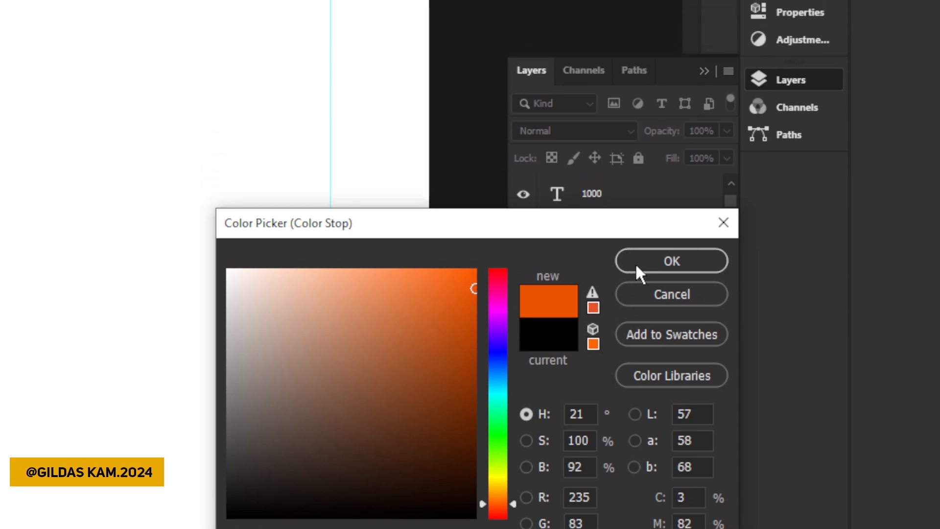
{"action": "left_click", "coordinate": [636, 262]}
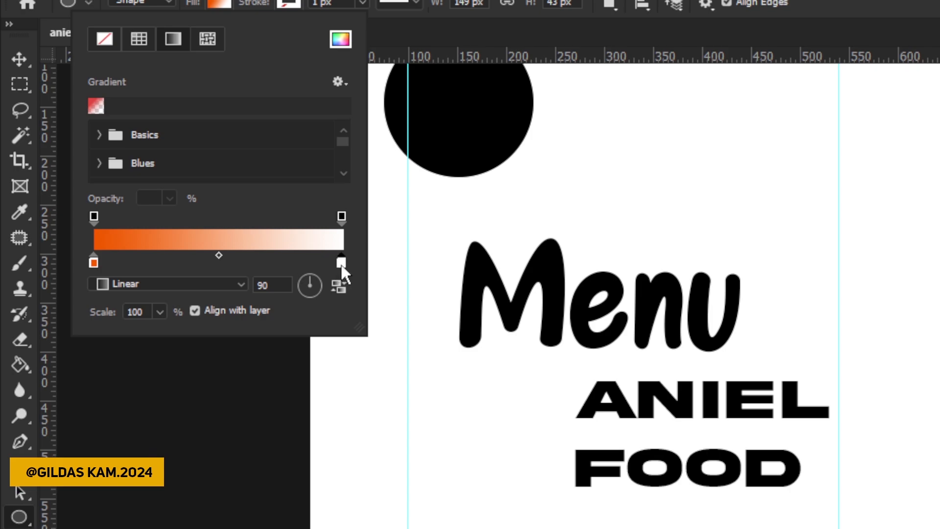
Set the ending colour stop of the badge gradient to dark orange with H 20, S 100, B 64.
{"action": "double_click", "coordinate": [341, 263]}
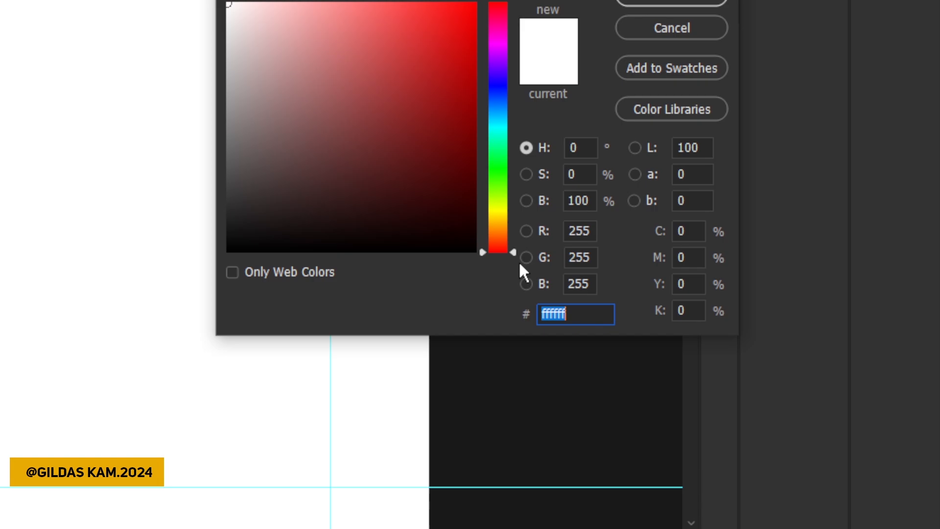
{"action": "mouse_move", "coordinate": [523, 261]}
{"action": "left_mouse_down"}
{"action": "mouse_move", "coordinate": [518, 244]}
{"action": "mouse_move", "coordinate": [499, 274]}
{"action": "mouse_move", "coordinate": [501, 202]}
{"action": "left_mouse_up"}
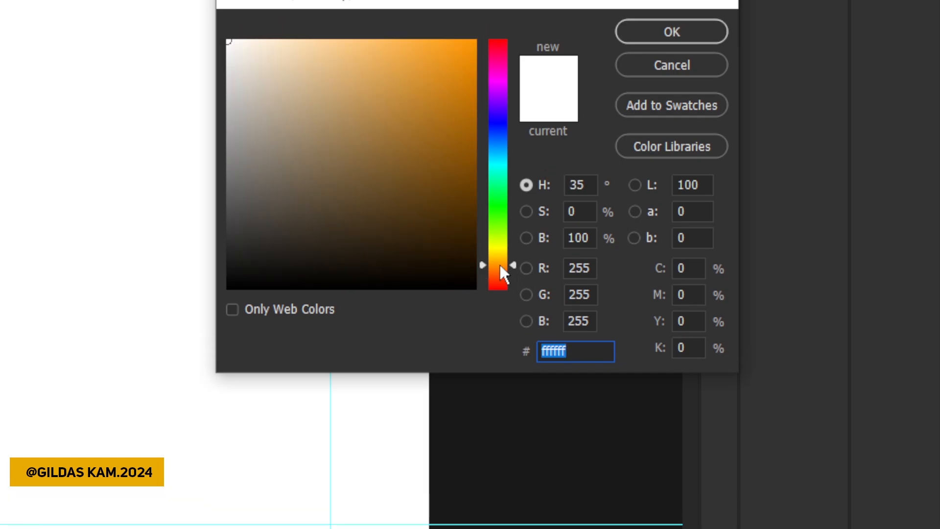
{"action": "left_click", "coordinate": [474, 133]}
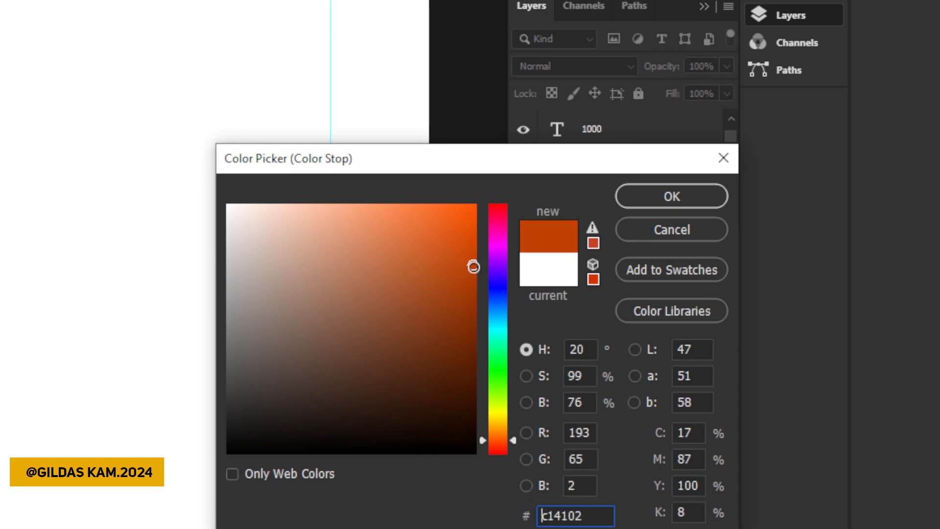
{"action": "mouse_move", "coordinate": [473, 267]}
{"action": "left_mouse_down"}
{"action": "mouse_move", "coordinate": [475, 304]}
{"action": "mouse_move", "coordinate": [477, 287]}
{"action": "mouse_move", "coordinate": [476, 294]}
{"action": "left_mouse_up"}
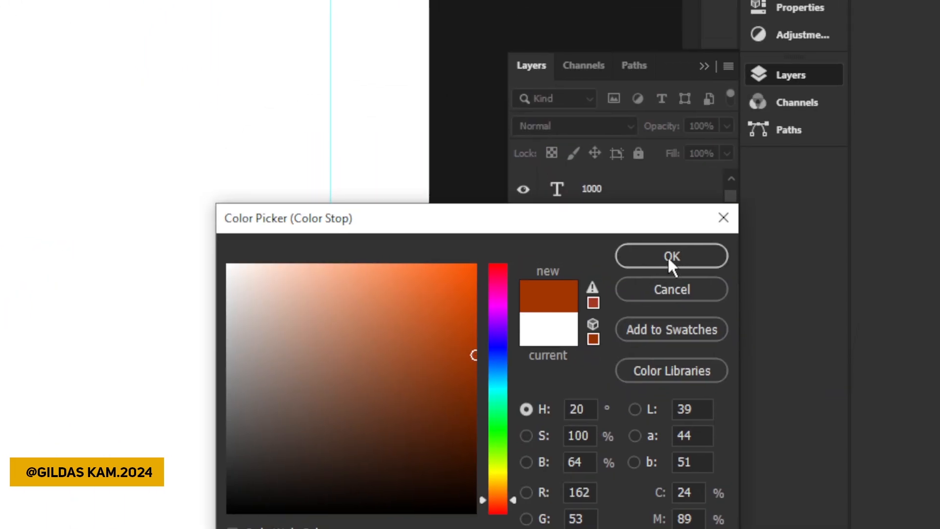
{"action": "left_click", "coordinate": [670, 257]}
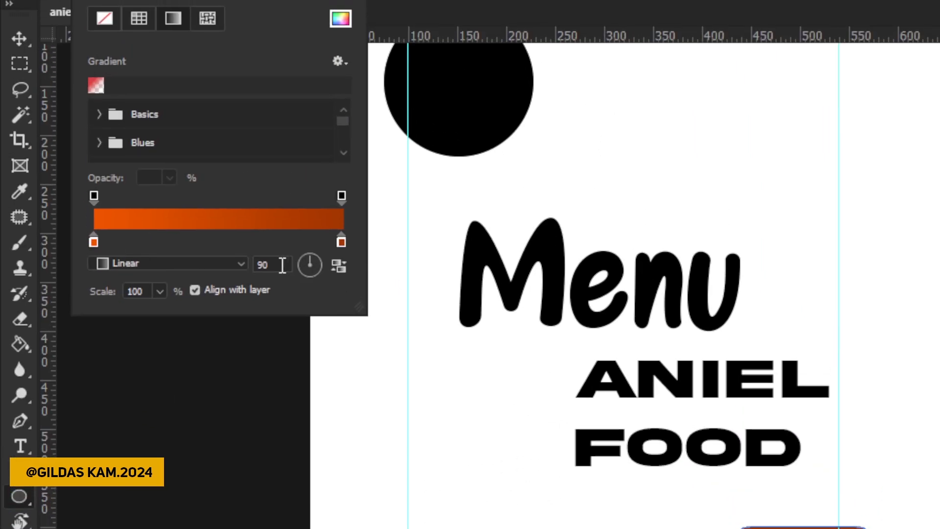
Set the linear badge gradient's angle to -180 degrees and close the fill settings.
{"action": "key", "text": "Return"}
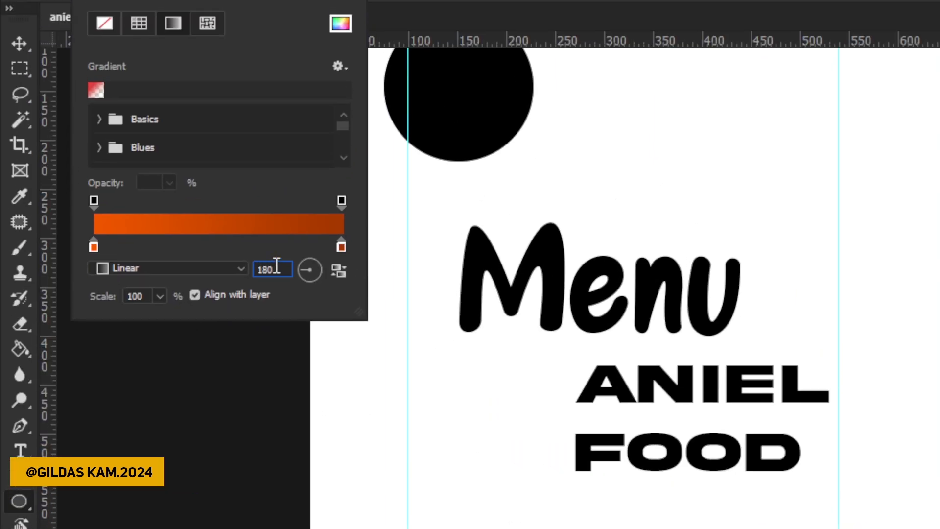
{"action": "left_click_drag", "start_coordinate": [275, 266], "coordinate": [225, 265]}
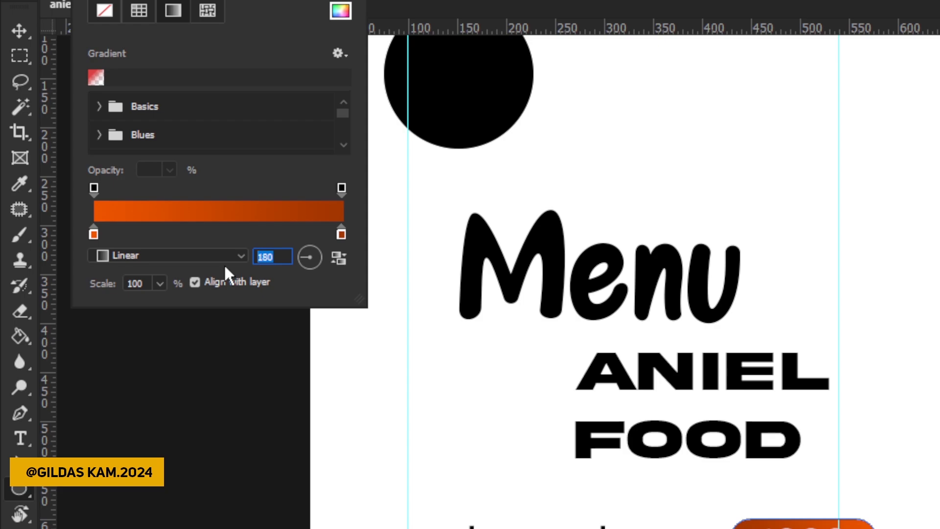
{"action": "type", "text": "-180"}
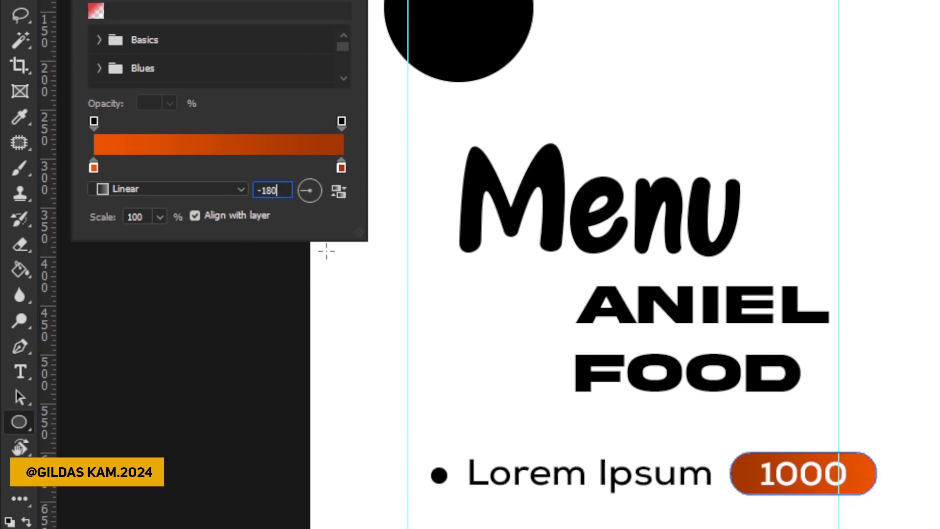
{"action": "left_click", "coordinate": [234, 264]}
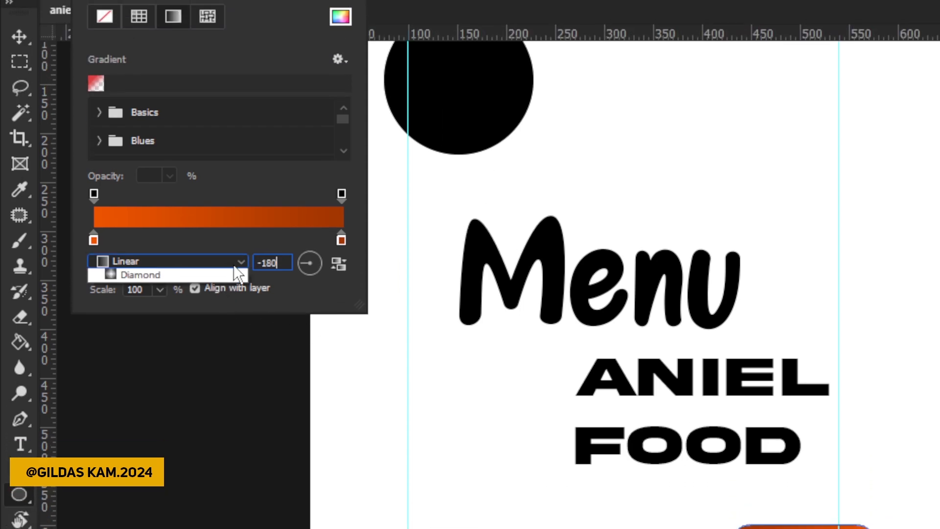
{"action": "left_click", "coordinate": [234, 263]}
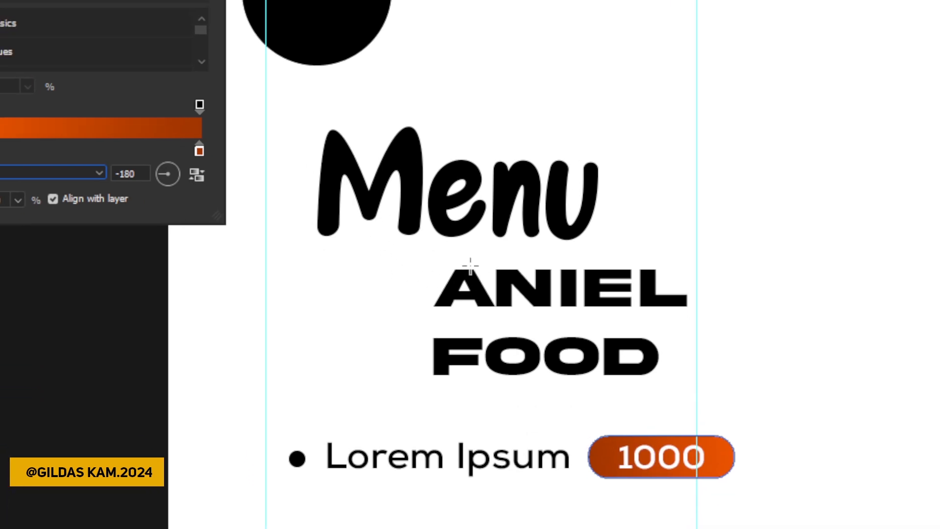
{"action": "left_click", "coordinate": [647, 356]}
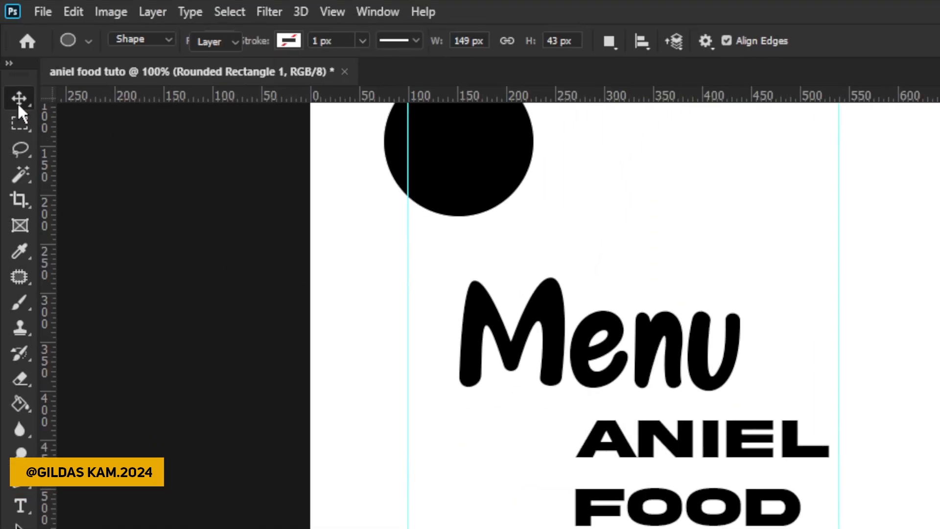
With the Move tool active, select the Ellipse 2, 1000, Rounded Rectangle 1 and Lorem Ipsum layers together.
{"action": "left_click", "coordinate": [18, 100]}
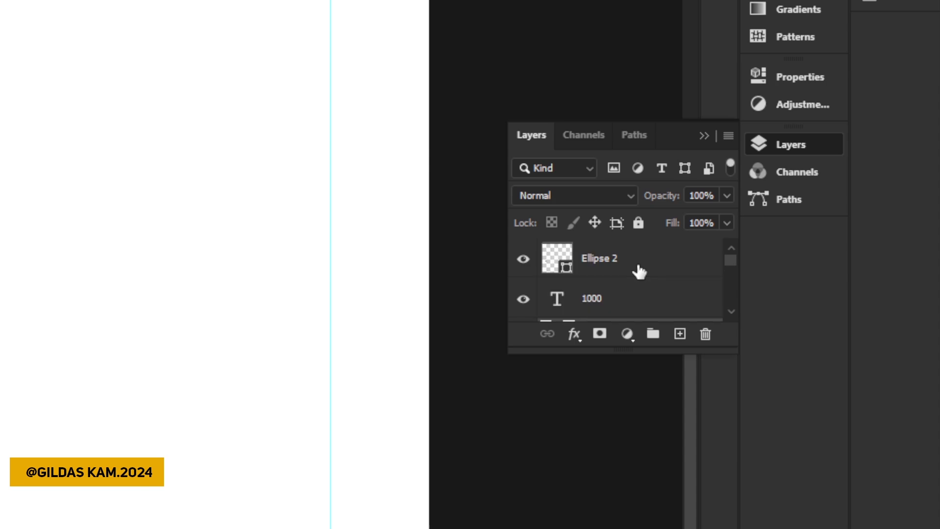
{"action": "scroll", "coordinate": [617, 267], "scroll_direction": "down", "scroll_amount": 1}
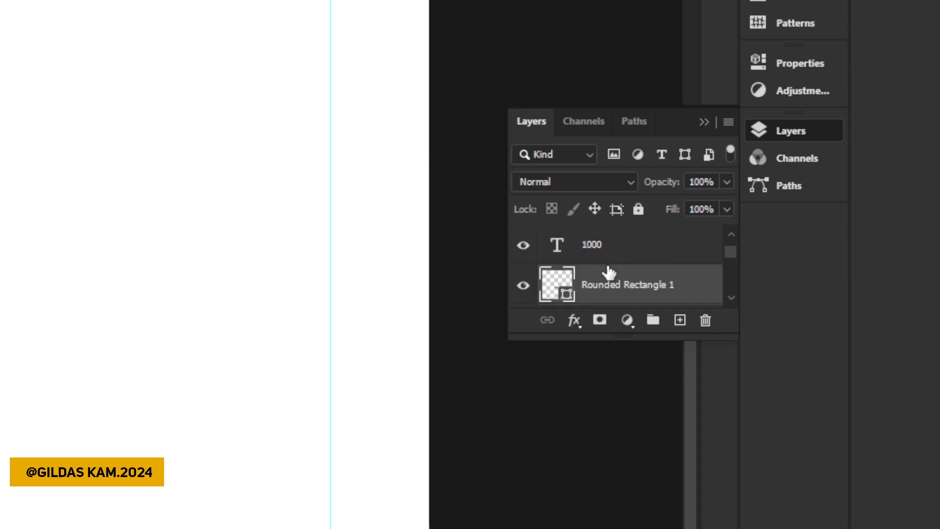
{"action": "left_click", "coordinate": [606, 276]}
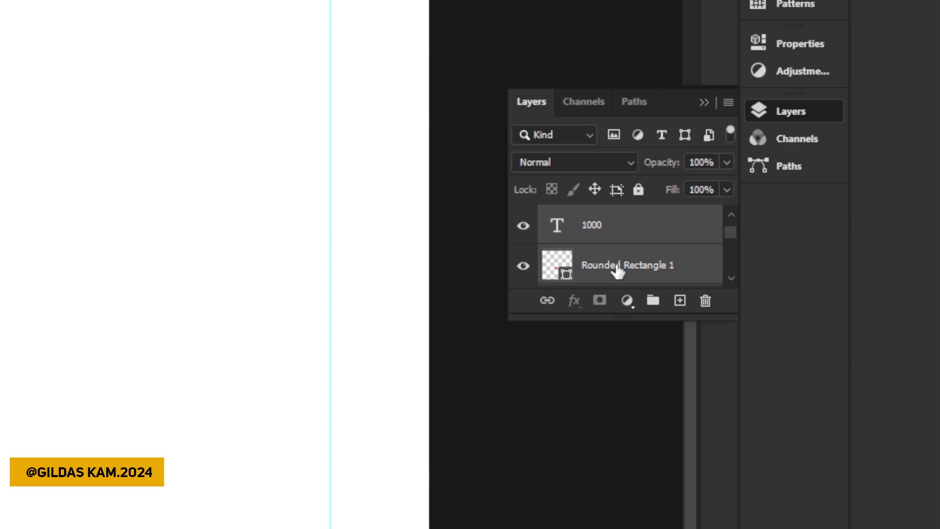
{"action": "scroll", "coordinate": [618, 271], "scroll_direction": "down", "scroll_amount": 1}
{"action": "left_click", "coordinate": [617, 269]}
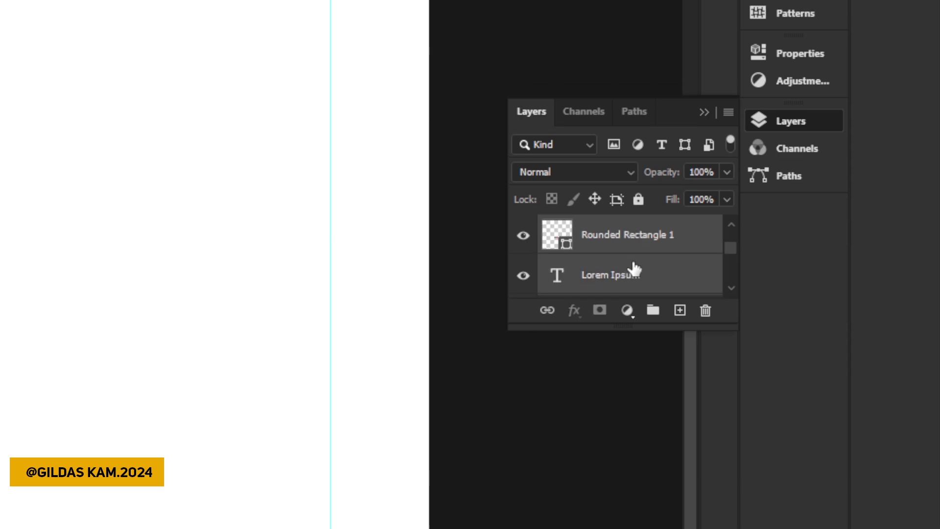
{"action": "scroll", "coordinate": [631, 270], "scroll_direction": "down", "scroll_amount": 1}
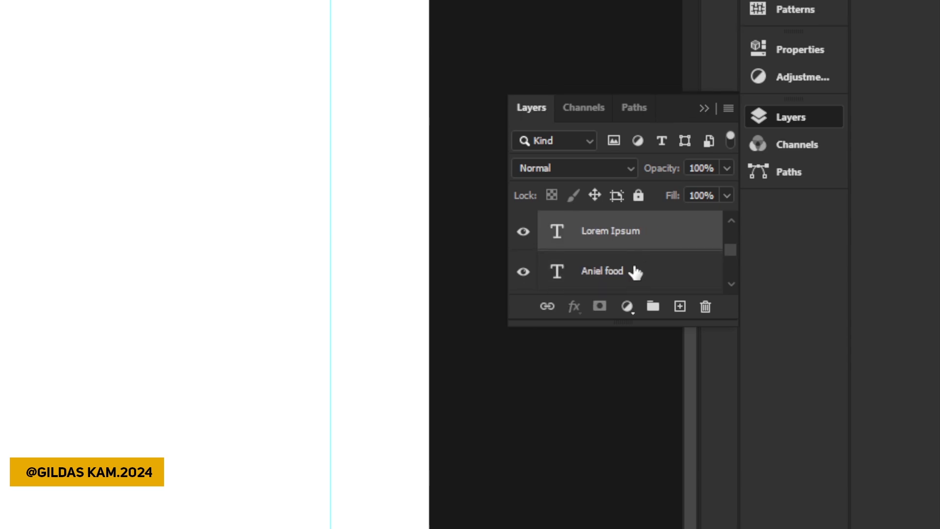
{"action": "scroll", "coordinate": [635, 272], "scroll_direction": "down", "scroll_amount": 1}
{"action": "scroll", "coordinate": [635, 273], "scroll_direction": "down", "scroll_amount": 1}
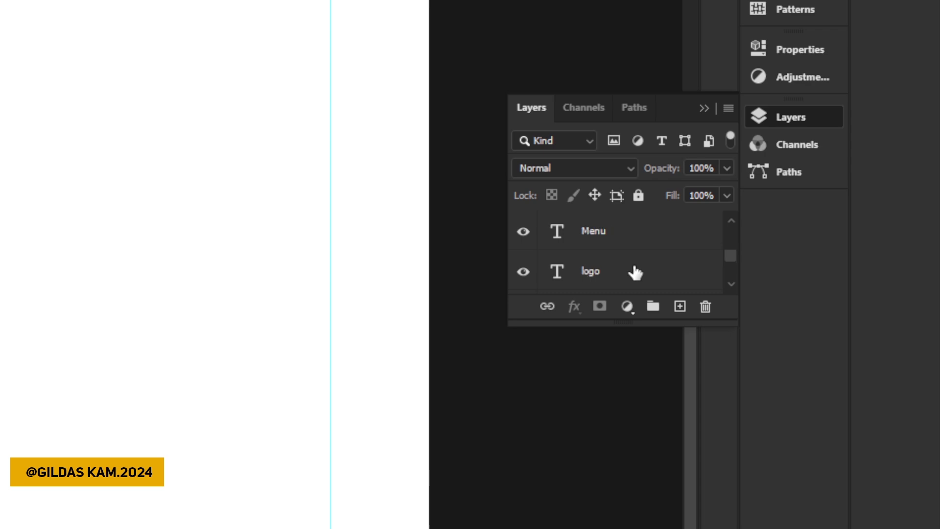
{"action": "scroll", "coordinate": [635, 272], "scroll_direction": "up", "scroll_amount": 5}
{"action": "left_click", "coordinate": [634, 271]}
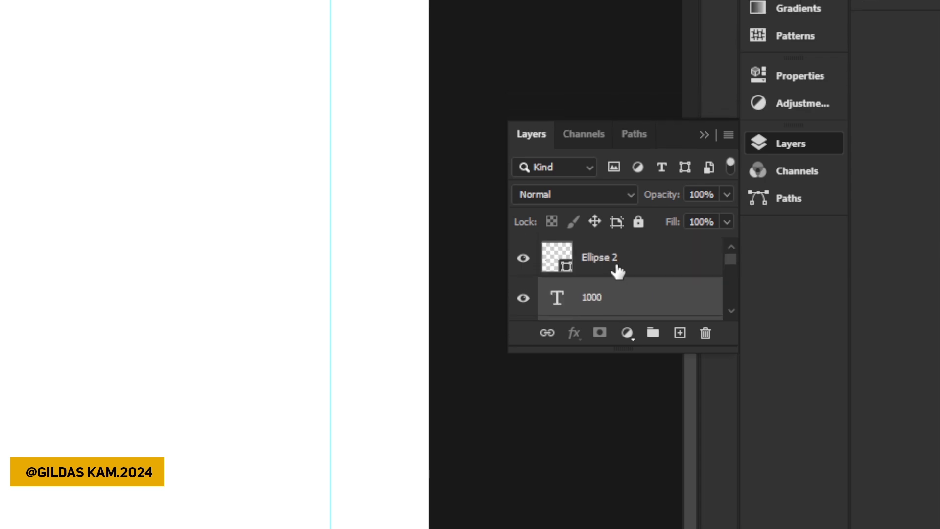
{"action": "left_click", "coordinate": [617, 269], "text": "shift"}
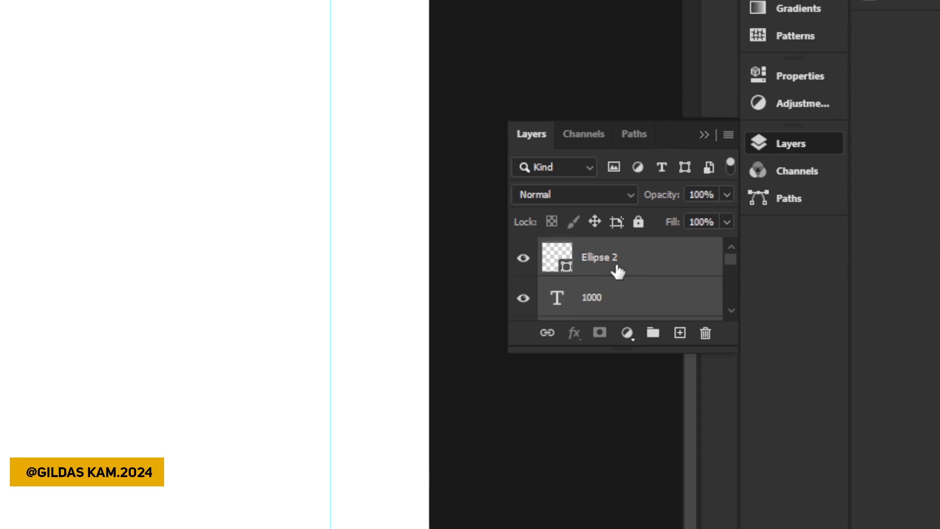
{"action": "scroll", "coordinate": [617, 271], "scroll_direction": "down", "scroll_amount": 3}
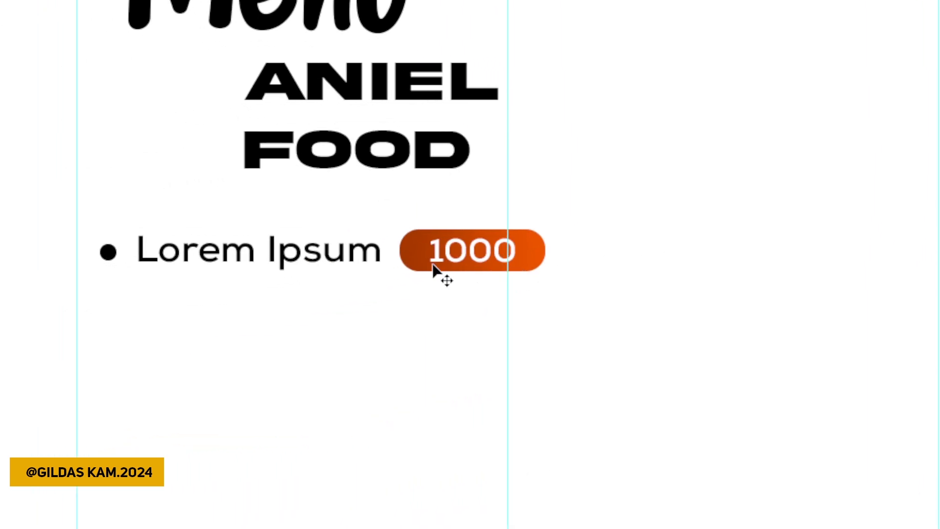
Group the selected menu item layers and name the group plat 1.
{"action": "scroll", "coordinate": [612, 270], "scroll_direction": "up", "scroll_amount": 2}
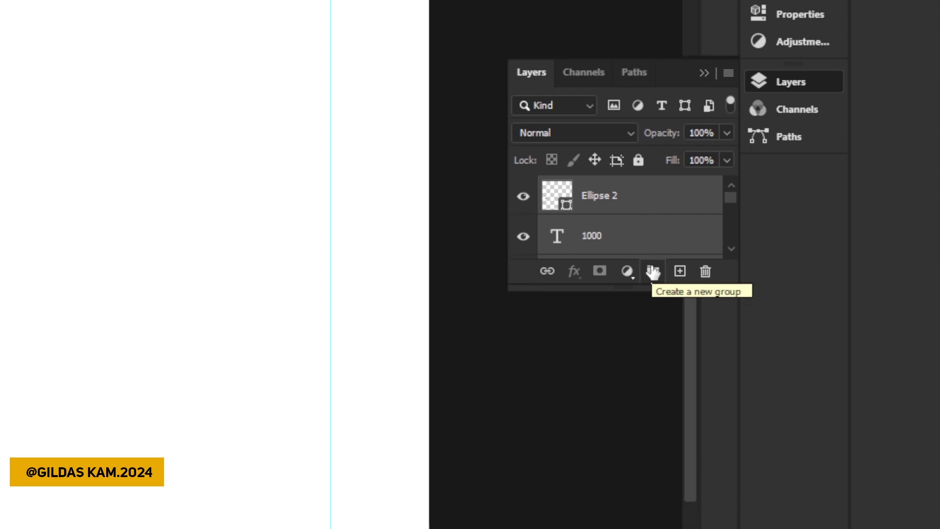
{"action": "left_click", "coordinate": [653, 272]}
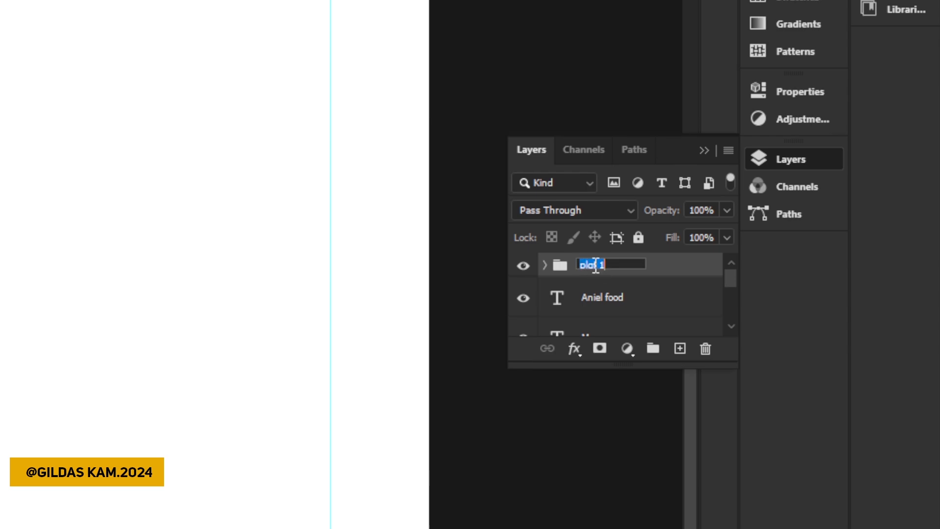
{"action": "left_click", "coordinate": [595, 265]}
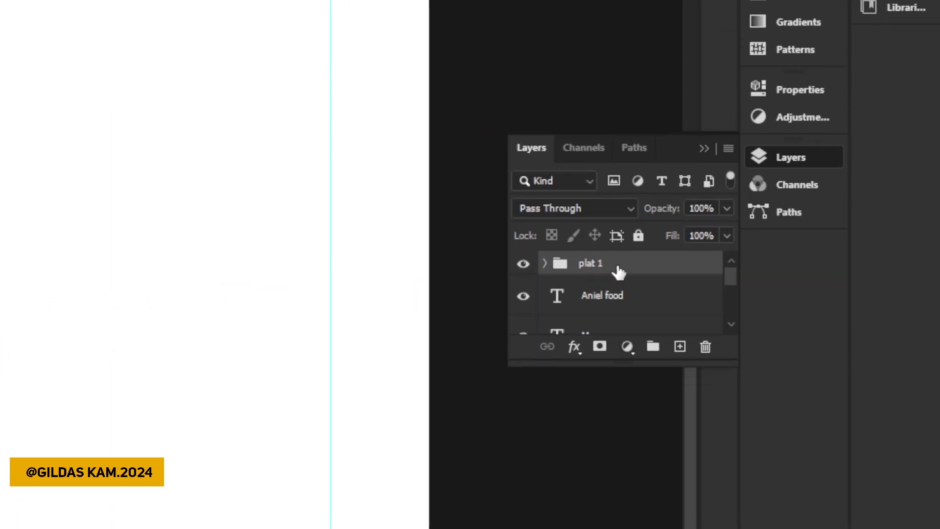
Duplicate the plat 1 group and move the copy straight down to form a second menu row.
{"action": "key", "text": "ctrl+j"}
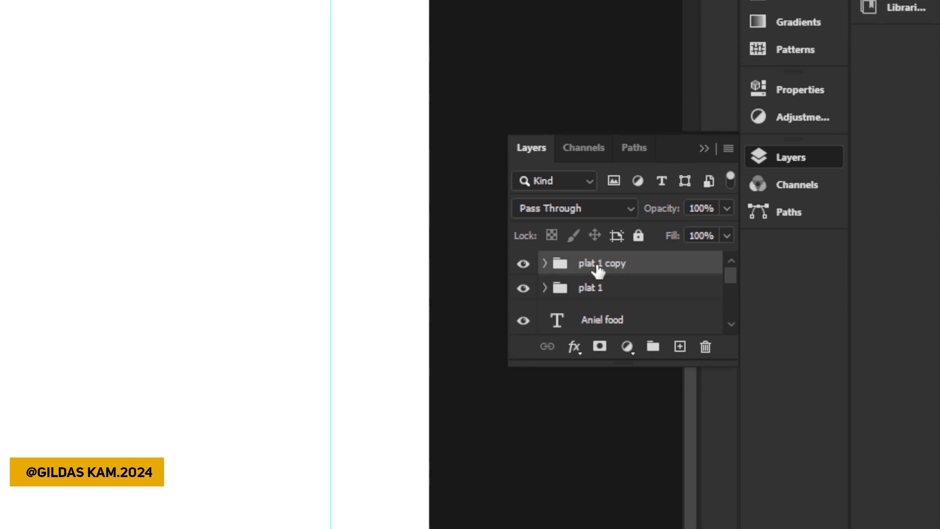
{"action": "key", "text": "Delete"}
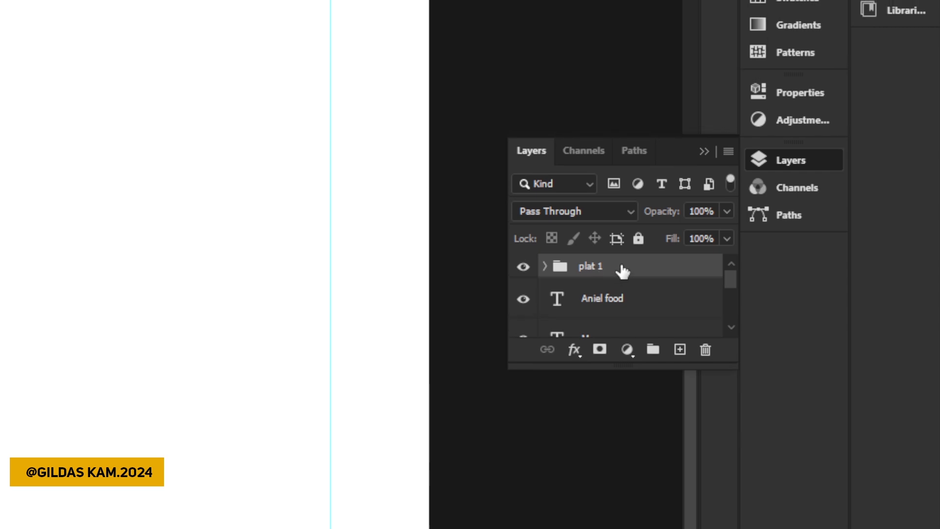
{"action": "left_click_drag", "start_coordinate": [622, 271], "coordinate": [655, 321]}
{"action": "left_click_drag", "start_coordinate": [655, 269], "coordinate": [682, 265]}
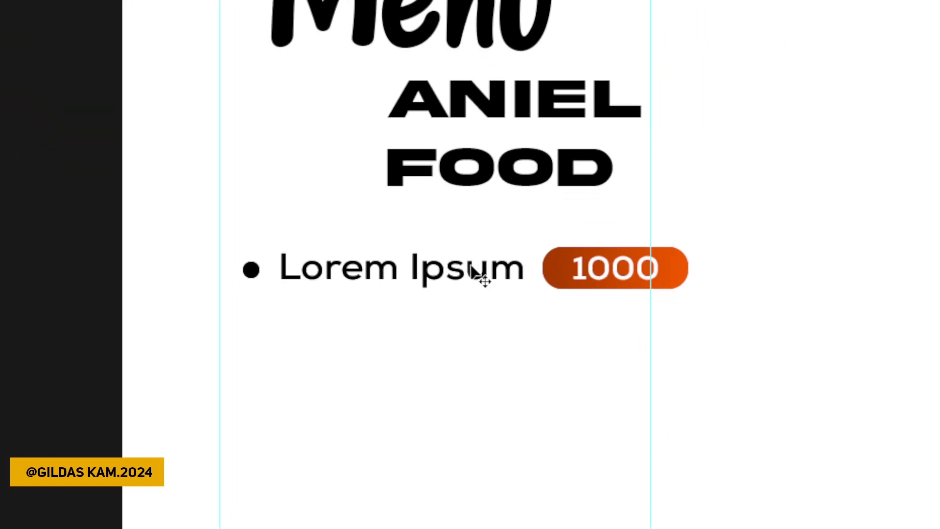
{"action": "left_click_drag", "start_coordinate": [471, 269], "coordinate": [471, 341]}
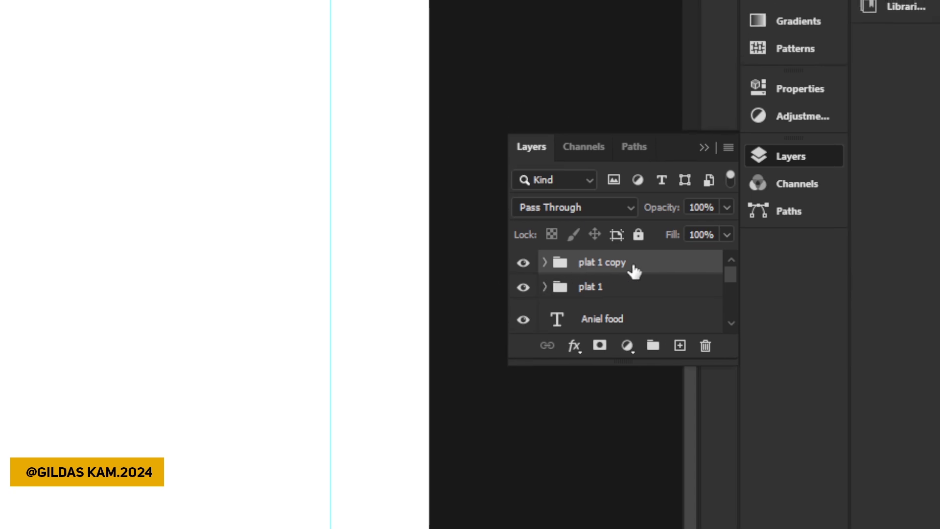
Duplicate the plat 1 copy group and move the new copy about 82 px straight down as a third menu row.
{"action": "left_click_drag", "start_coordinate": [634, 271], "coordinate": [682, 362]}
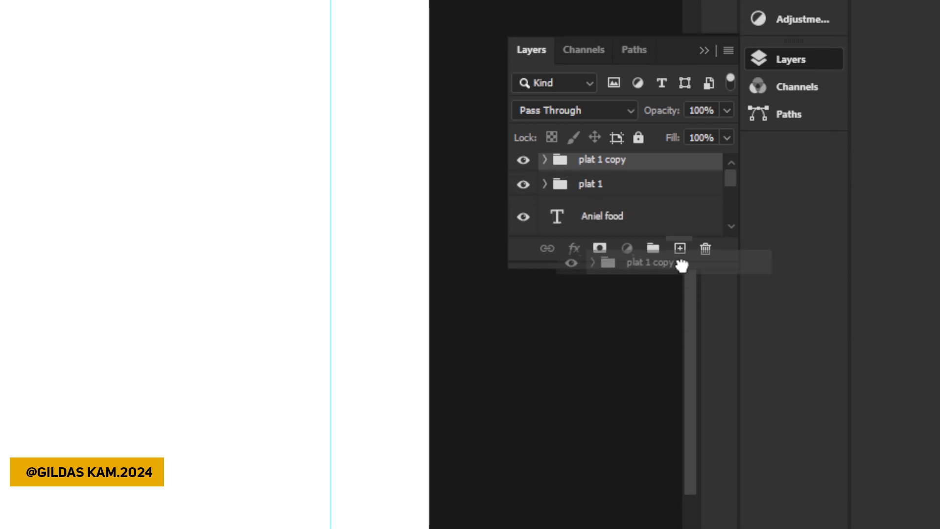
{"action": "mouse_move", "coordinate": [681, 265]}
{"action": "left_mouse_down"}
{"action": "mouse_move", "coordinate": [678, 248]}
{"action": "mouse_move", "coordinate": [678, 264]}
{"action": "left_mouse_up"}
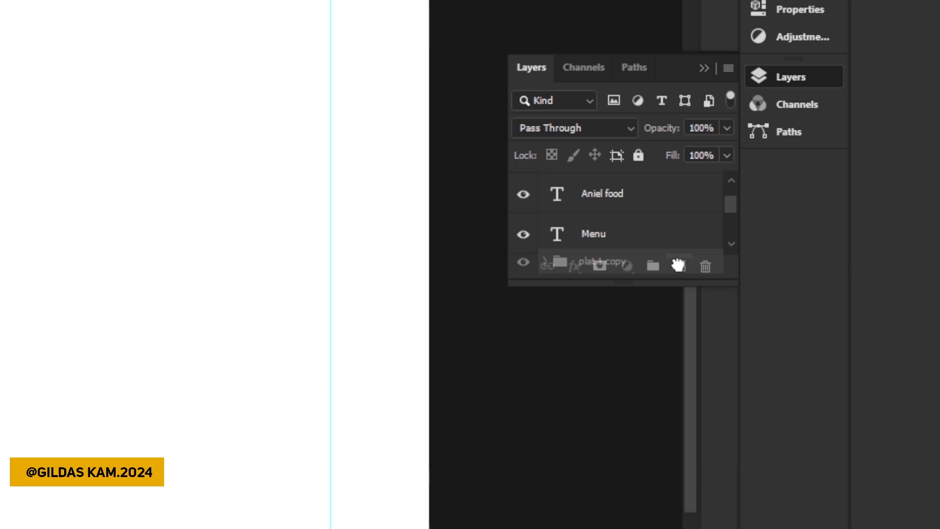
{"action": "left_click_drag", "start_coordinate": [679, 265], "coordinate": [679, 267]}
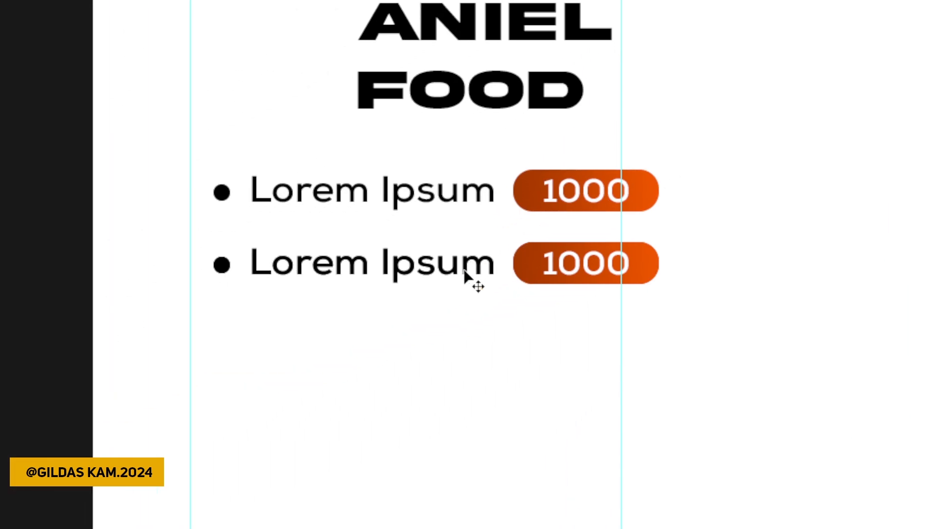
{"action": "left_click_drag", "start_coordinate": [473, 279], "coordinate": [473, 345]}
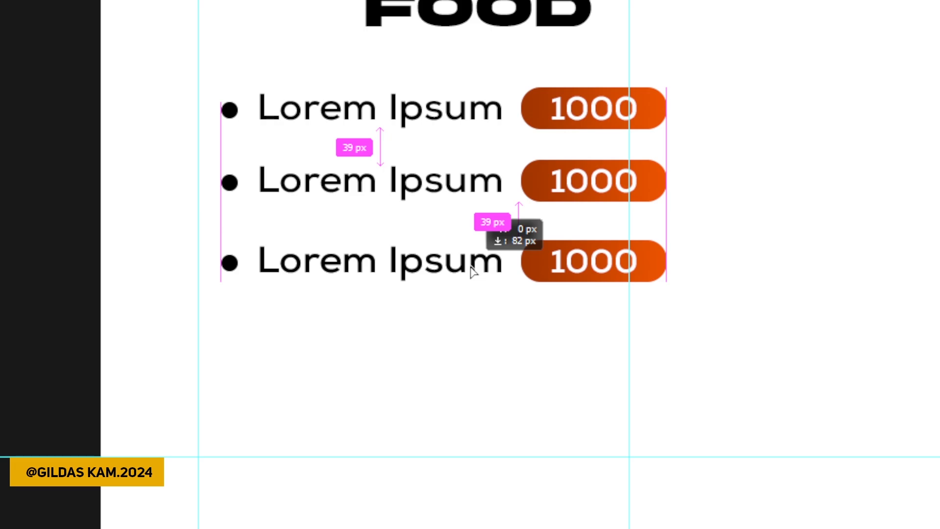
{"action": "left_click_drag", "start_coordinate": [470, 266], "coordinate": [470, 266]}
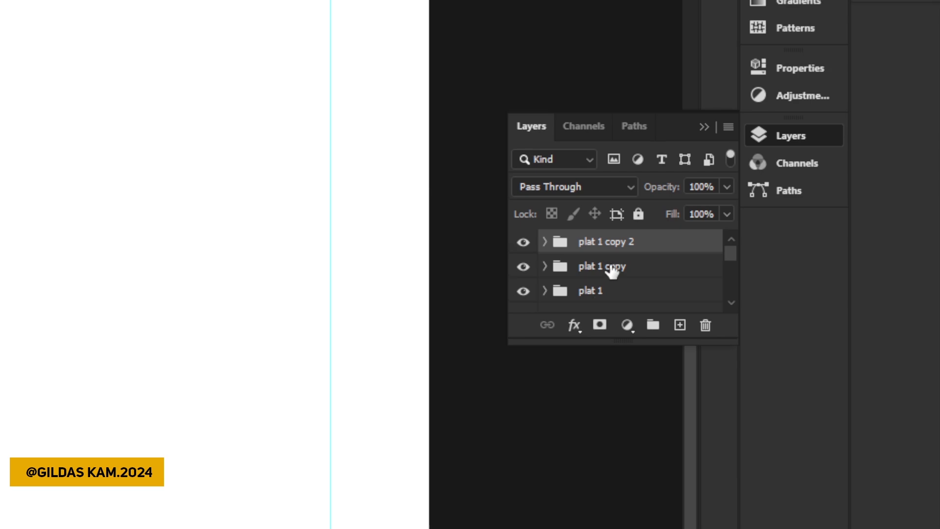
Select the plat 1 copy and plat 1 copy 2 groups together and nudge them up about 20 px toward the first row.
{"action": "left_click", "coordinate": [640, 267], "text": "shift"}
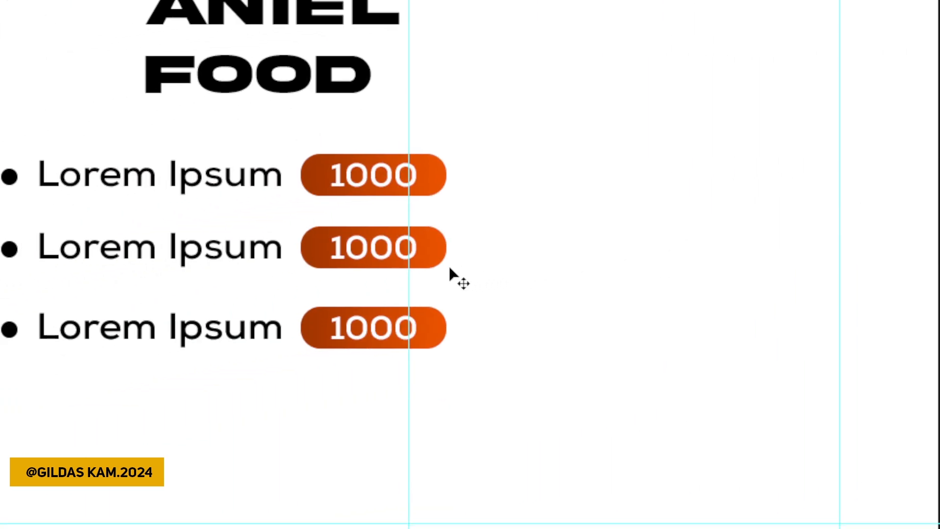
{"action": "key", "text": "shift+Up"}
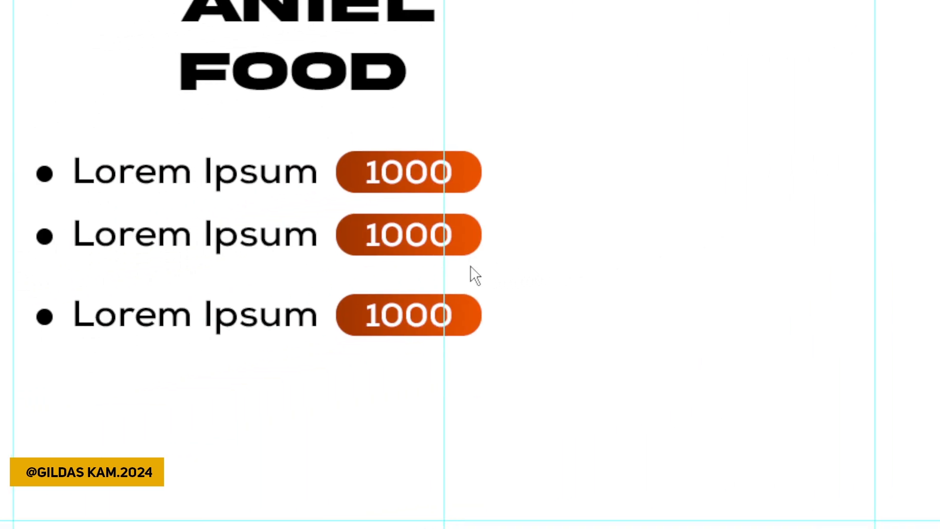
{"action": "key", "text": "shift+Up"}
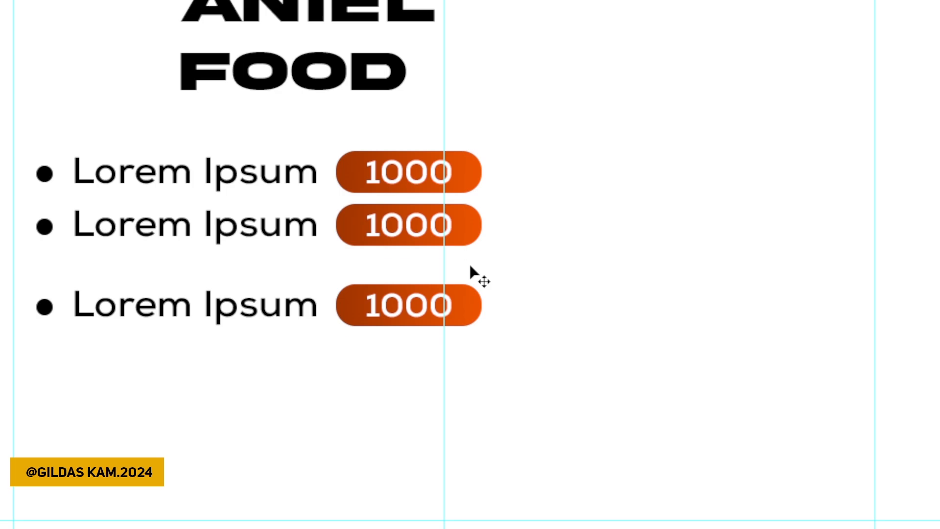
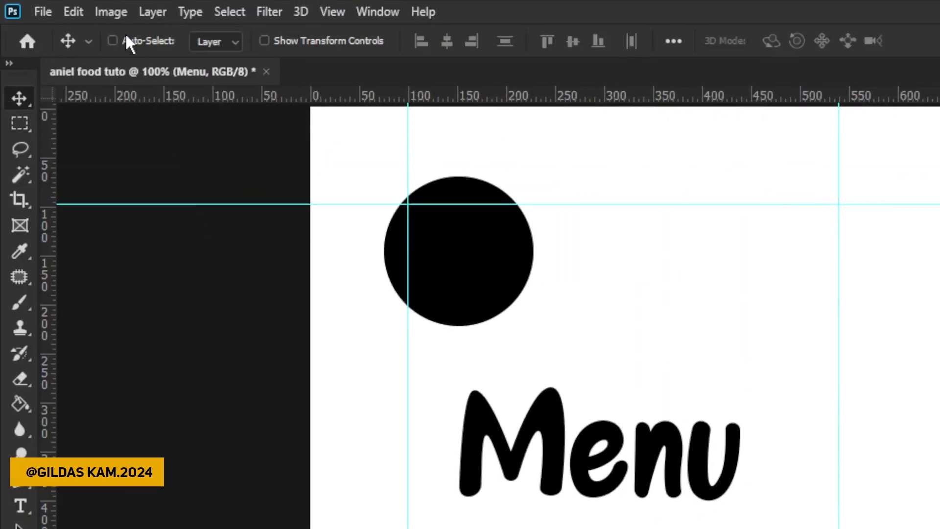
Enable Auto-Select for the Move tool and add a Color Overlay effect to the Menu text layer.
{"action": "left_click", "coordinate": [114, 41]}
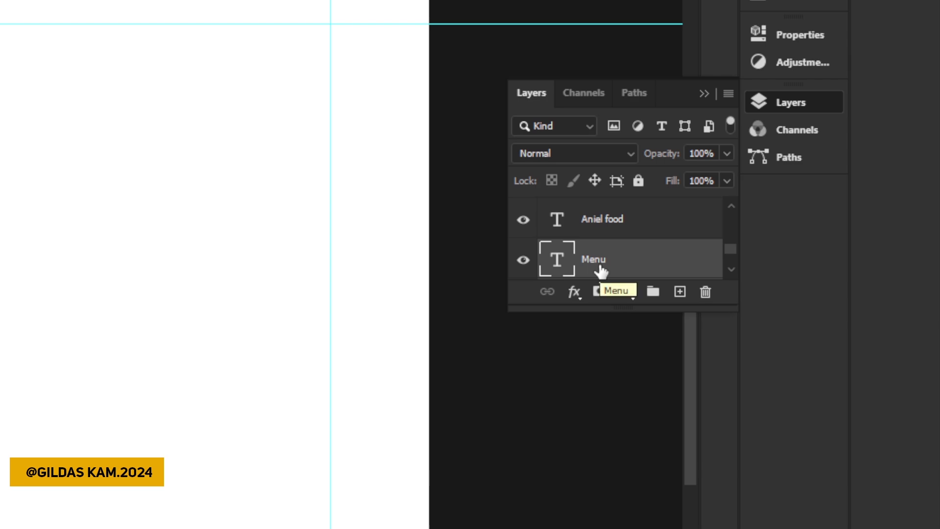
{"action": "right_click", "coordinate": [627, 260]}
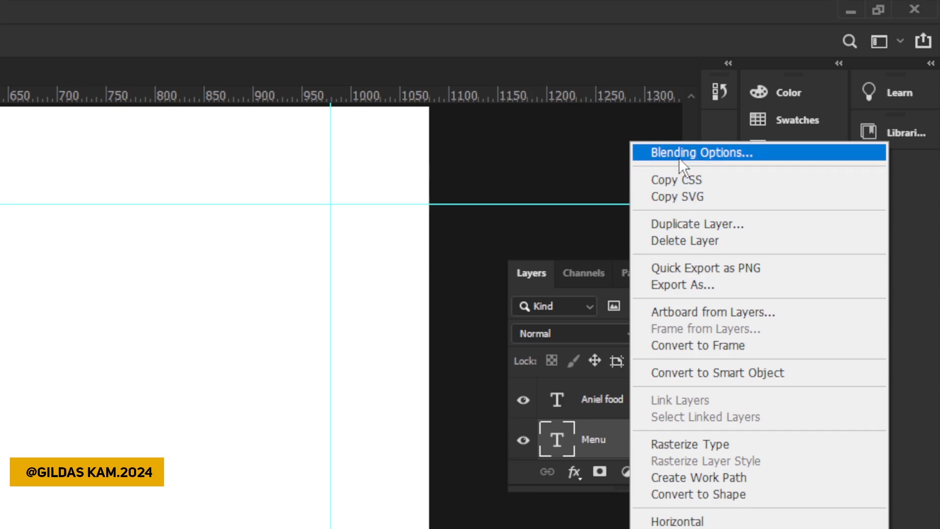
{"action": "left_click", "coordinate": [679, 158]}
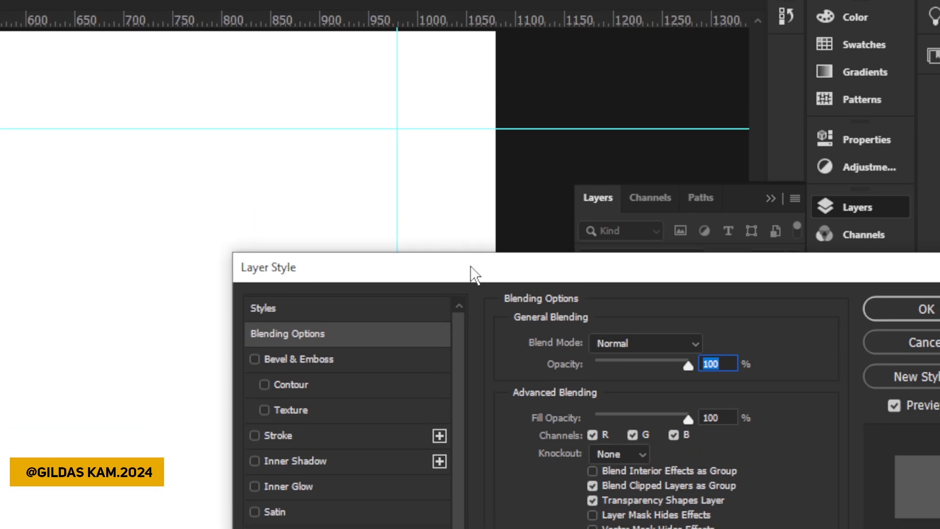
{"action": "left_click_drag", "start_coordinate": [417, 72], "coordinate": [239, 48]}
{"action": "left_click_drag", "start_coordinate": [468, 265], "coordinate": [429, 236]}
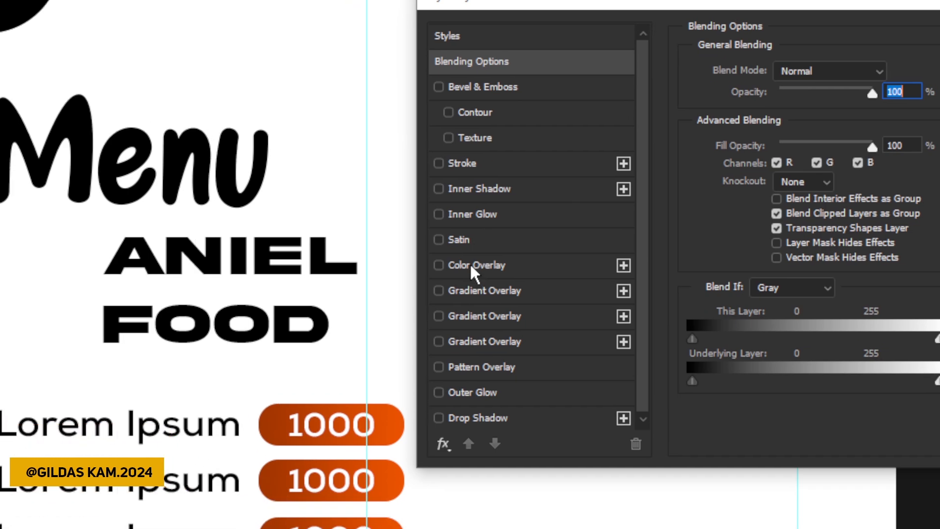
{"action": "left_click", "coordinate": [471, 267]}
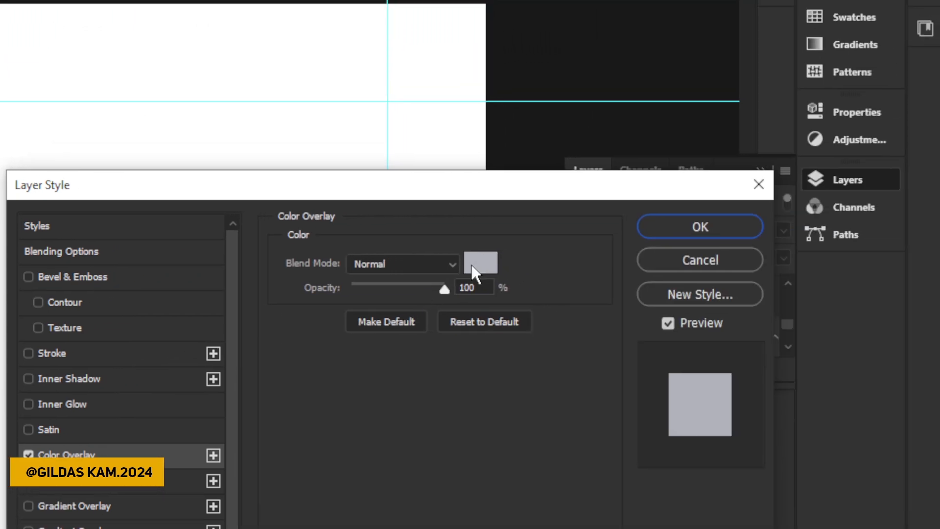
Set the Menu overlay colour to dark orange with H 20, S 100, B 66 and apply the layer style.
{"action": "left_click", "coordinate": [515, 249]}
{"action": "left_click", "coordinate": [514, 498]}
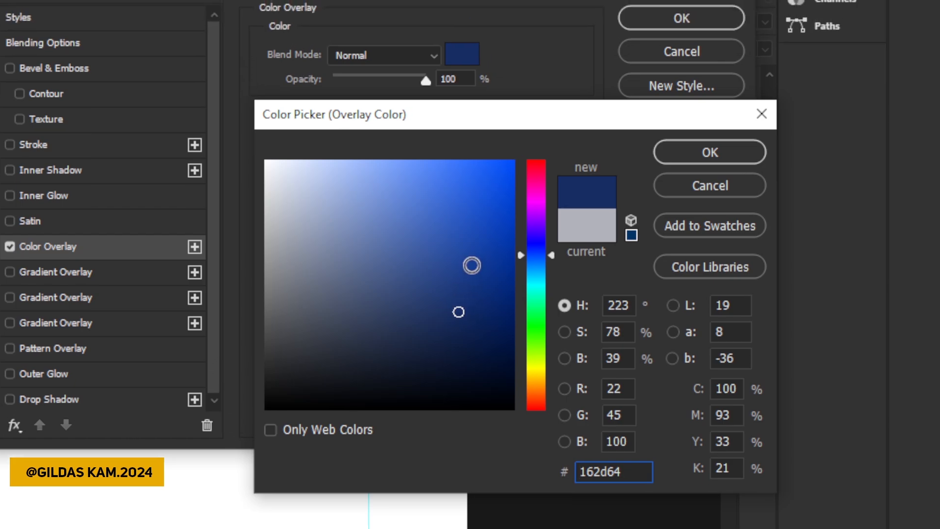
{"action": "left_click", "coordinate": [482, 222]}
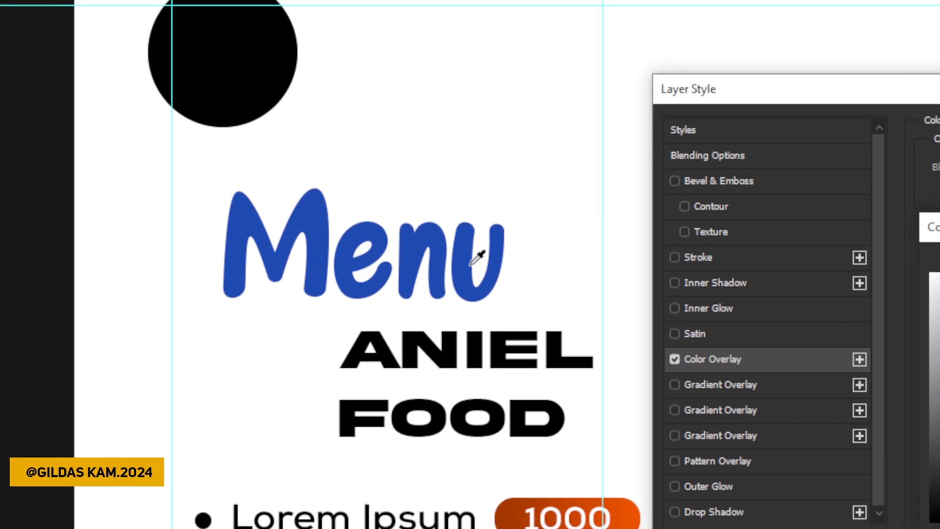
{"action": "left_click", "coordinate": [472, 264]}
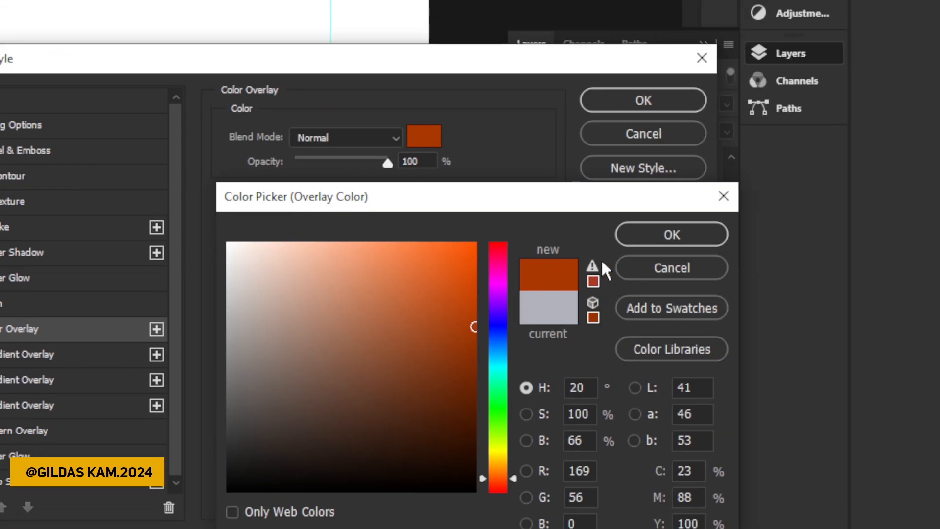
{"action": "left_click", "coordinate": [628, 235]}
{"action": "left_click", "coordinate": [633, 103]}
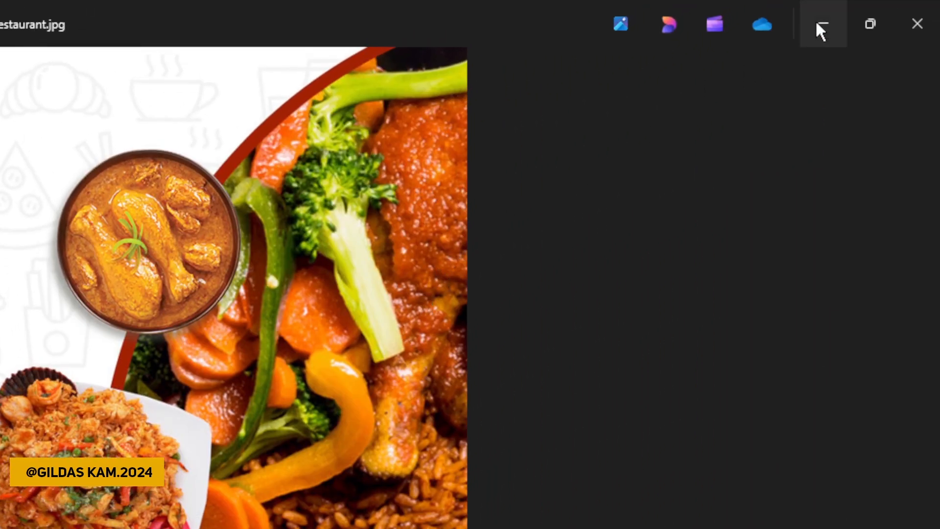
Minimize the reference image, select the first row's Rounded Rectangle 1 badge and toggle its visibility off and on to identify it.
{"action": "left_click", "coordinate": [819, 27]}
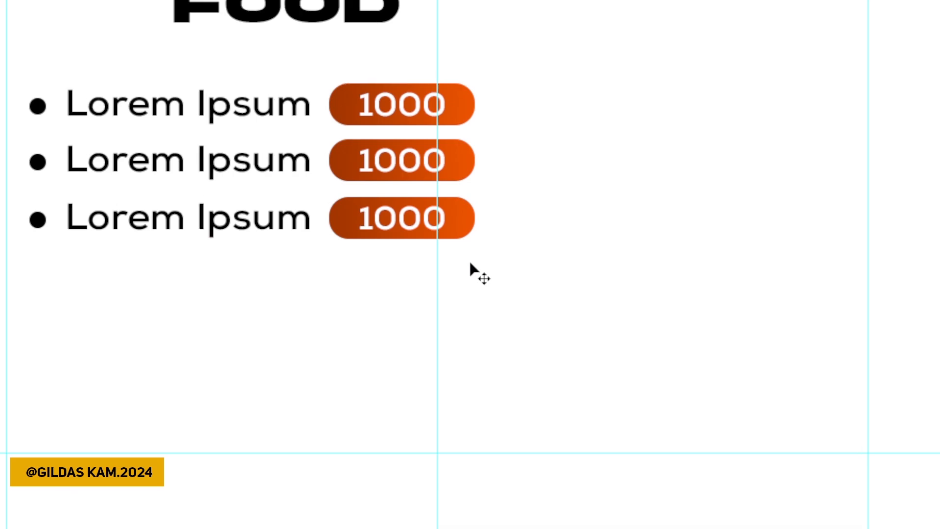
{"action": "scroll", "coordinate": [470, 265], "scroll_direction": "up", "scroll_amount": 5}
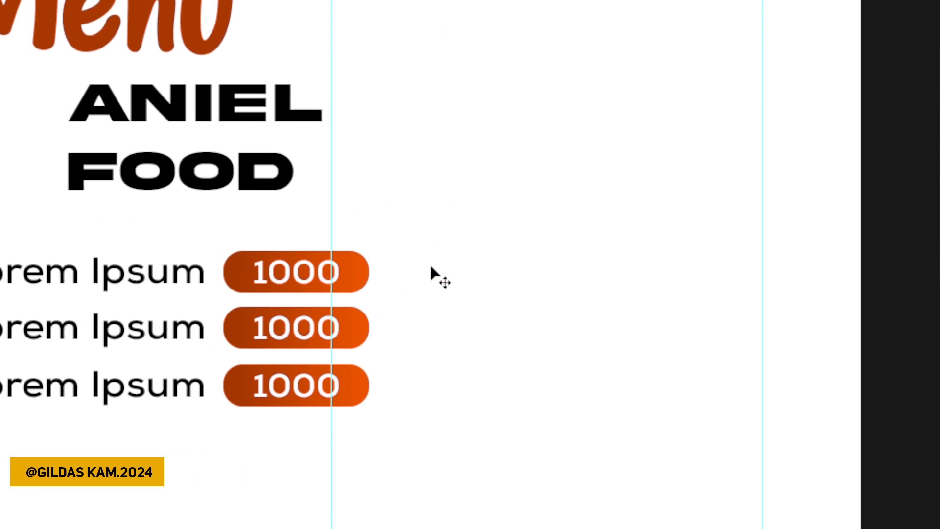
{"action": "key", "text": "ctrl"}
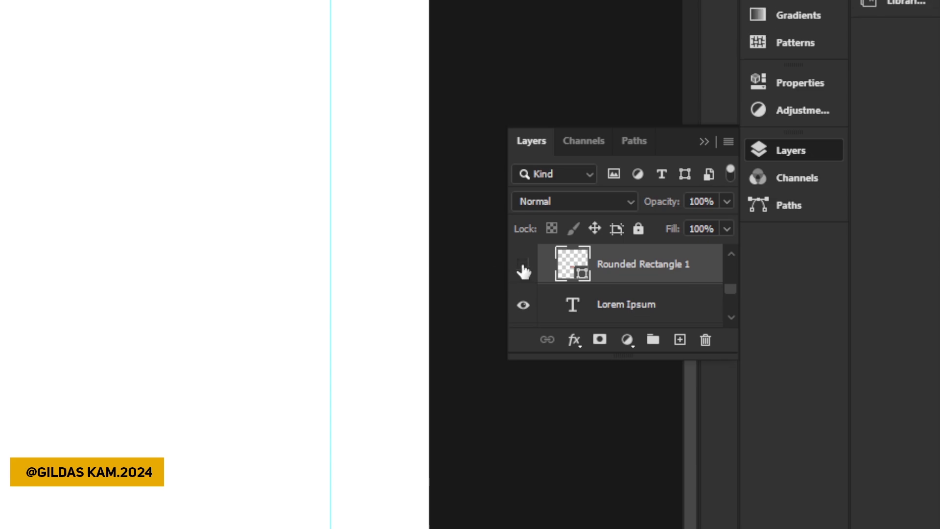
{"action": "left_click", "coordinate": [523, 267]}
{"action": "left_click", "coordinate": [523, 267]}
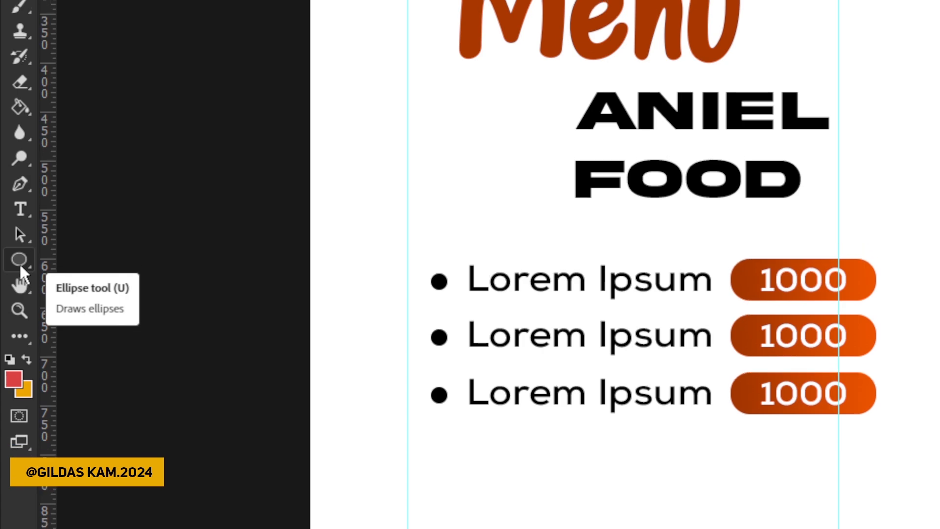
With the Rounded Rectangle tool, draw a shape about 376 x 63 px below the three menu rows.
{"action": "left_click", "coordinate": [19, 262]}
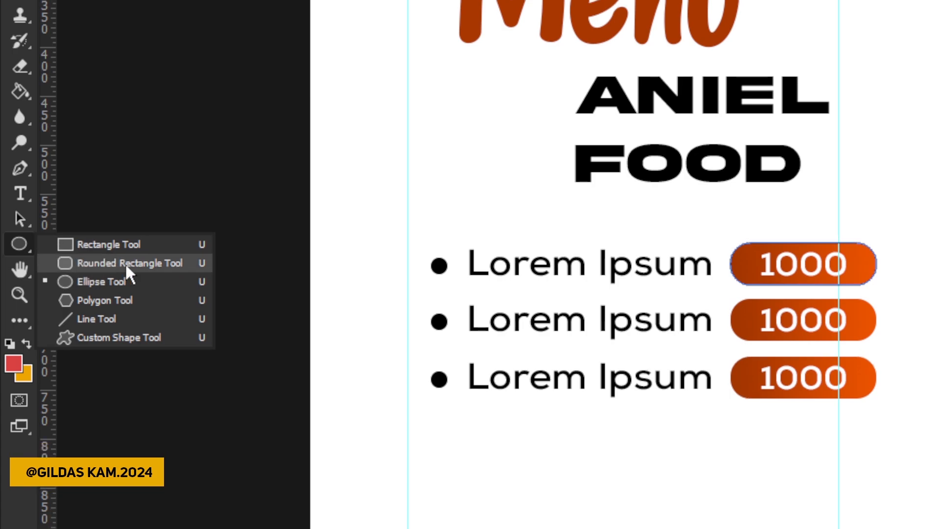
{"action": "left_click", "coordinate": [126, 265]}
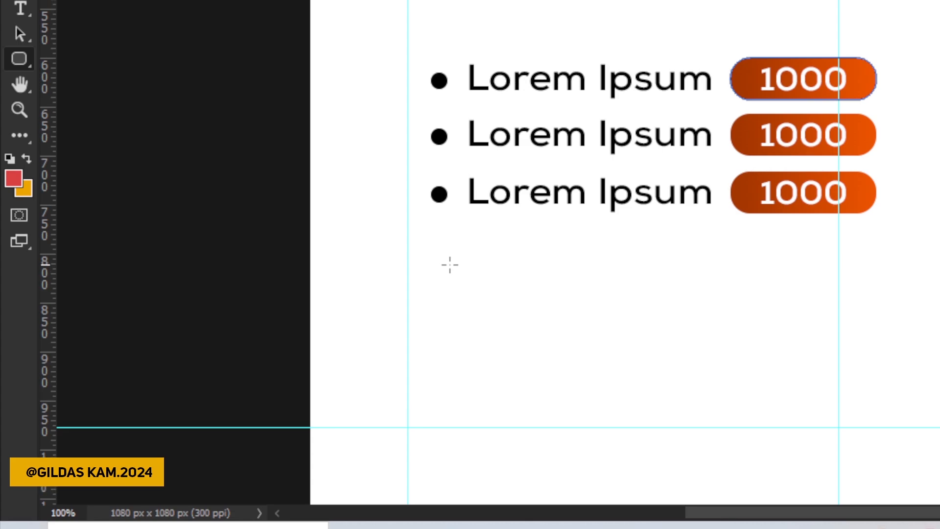
{"action": "left_click_drag", "start_coordinate": [442, 243], "coordinate": [759, 294]}
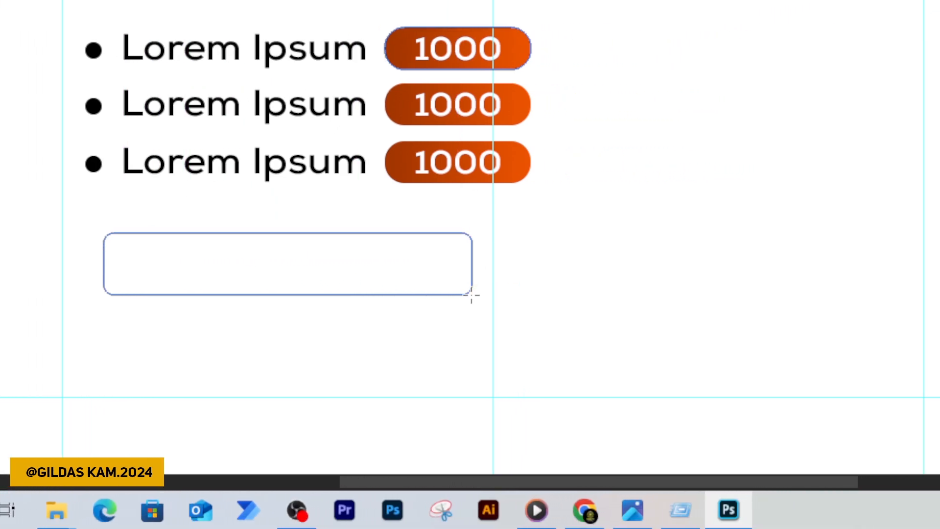
{"action": "left_click_drag", "start_coordinate": [471, 295], "coordinate": [472, 295]}
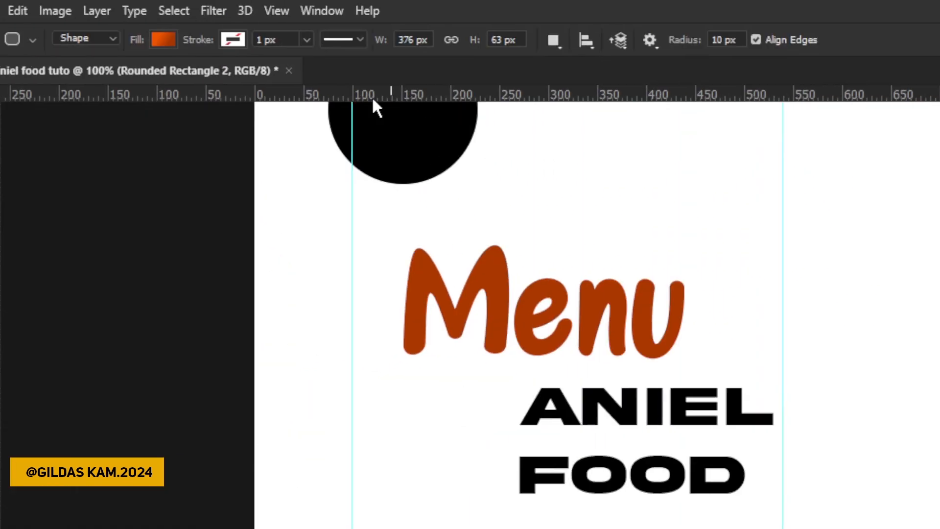
Set all four corner radii of the new orange rectangle to 31.5 px for fully rounded ends.
{"action": "left_click", "coordinate": [227, 41]}
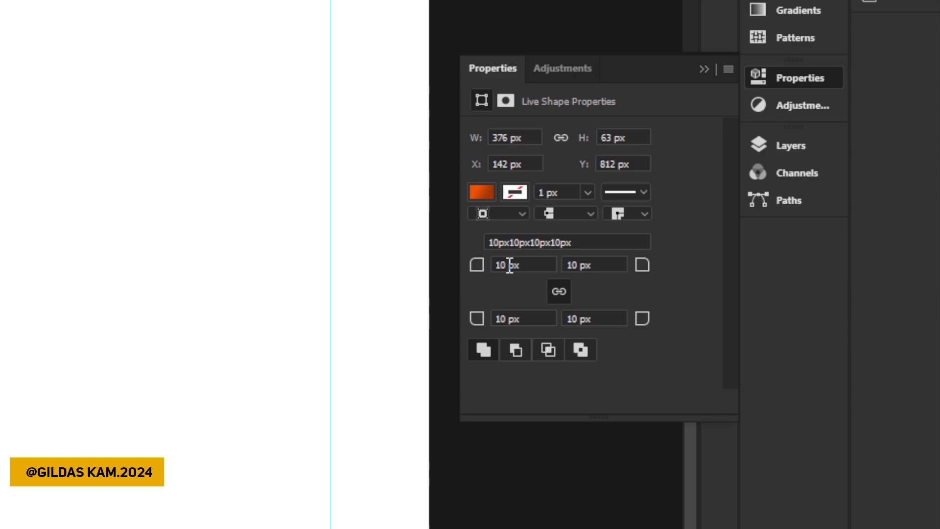
{"action": "double_click", "coordinate": [504, 265]}
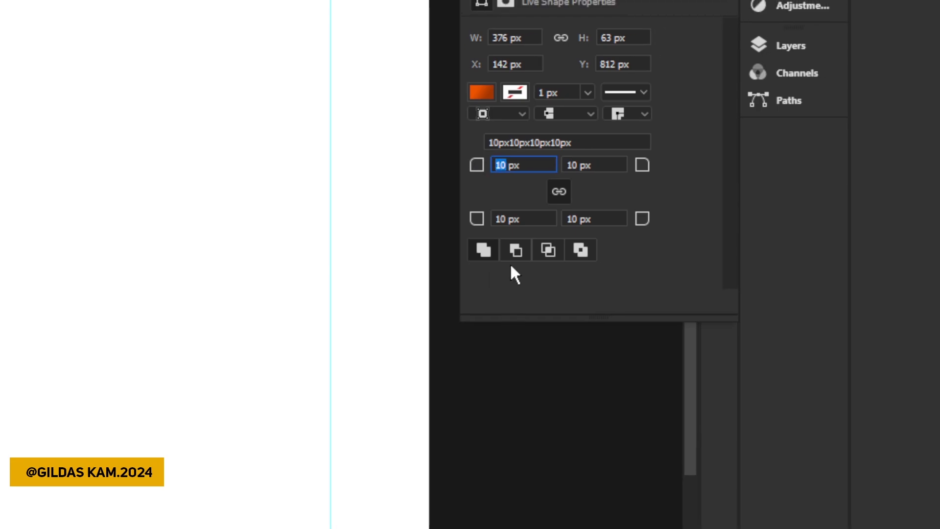
{"action": "key", "text": "Return"}
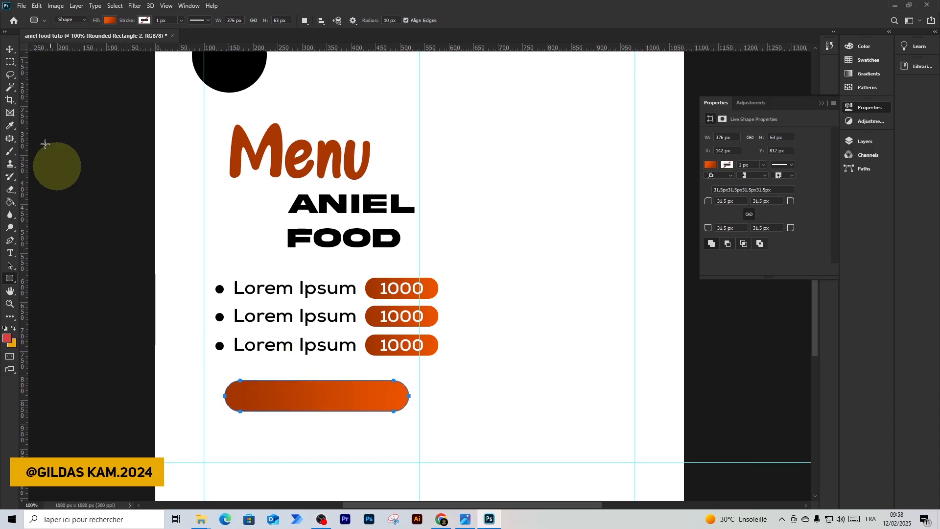
{"action": "left_click", "coordinate": [10, 49]}
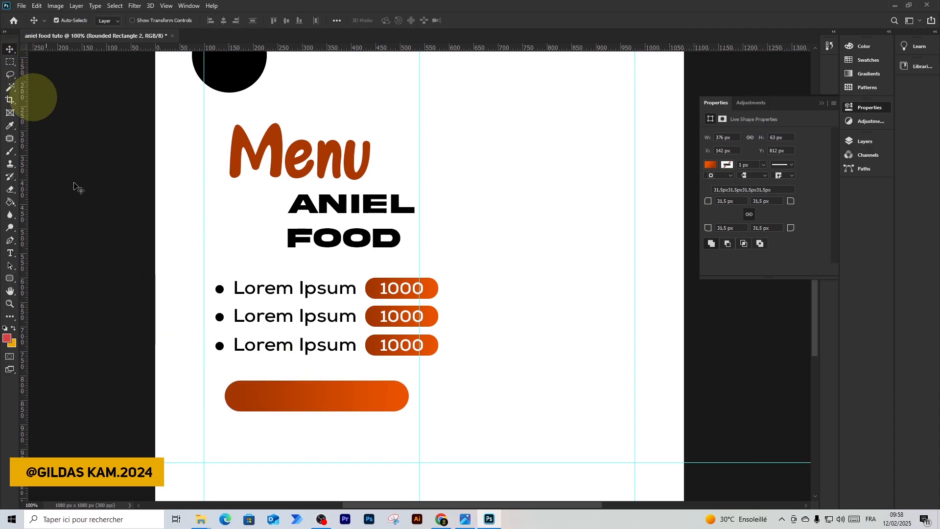
{"action": "left_click", "coordinate": [383, 382]}
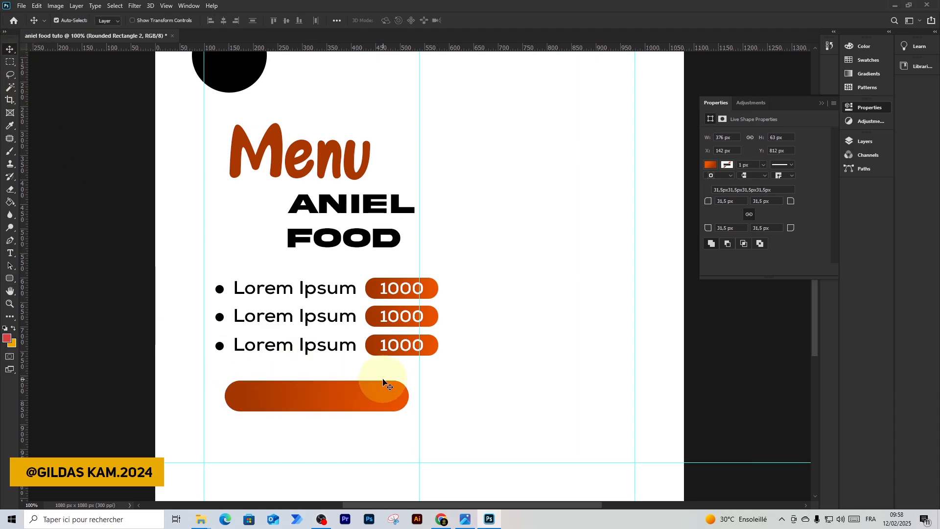
Add the contact phone number as white 6 pt Nexa-Bold text beside the orange rounded rectangle.
{"action": "scroll", "coordinate": [360, 397], "scroll_direction": "up", "scroll_amount": 3}
{"action": "scroll", "coordinate": [362, 398], "scroll_direction": "down", "scroll_amount": 2}
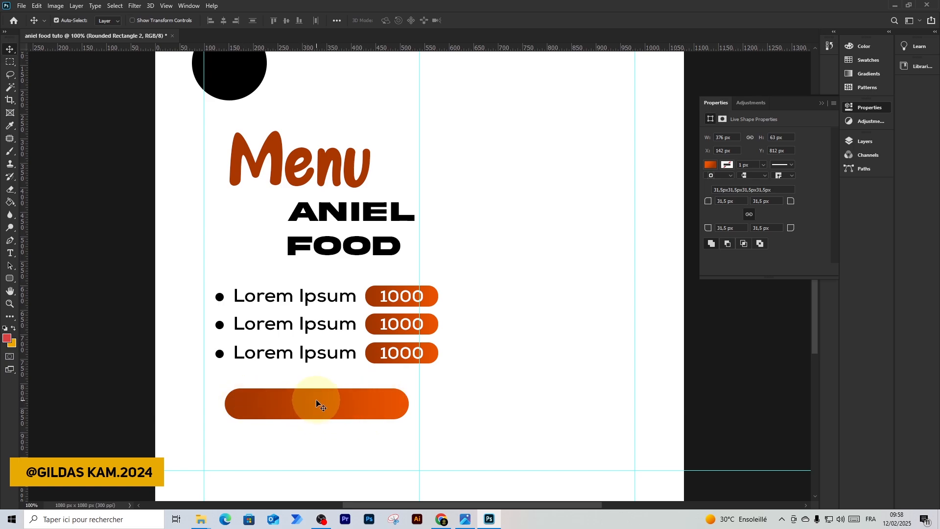
{"action": "scroll", "coordinate": [314, 402], "scroll_direction": "up", "scroll_amount": 3}
{"action": "scroll", "coordinate": [314, 397], "scroll_direction": "down", "scroll_amount": 1}
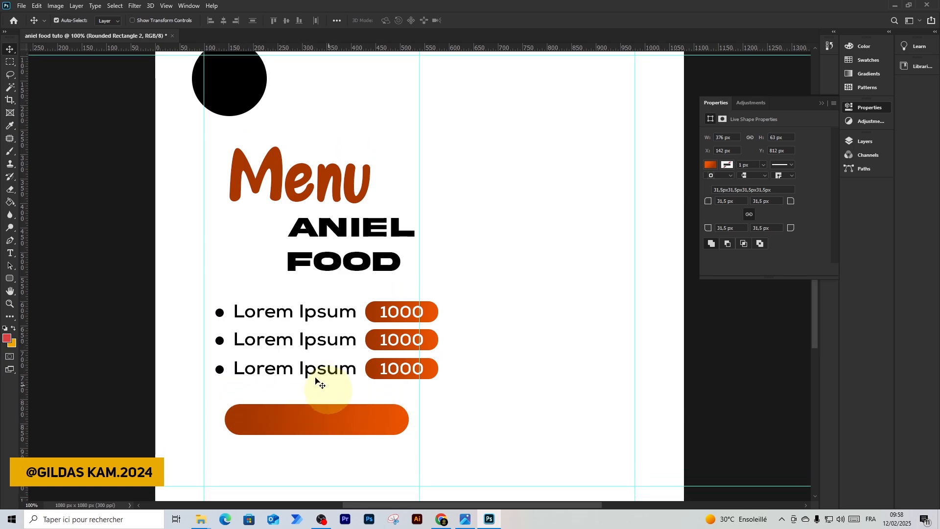
{"action": "left_click", "coordinate": [9, 254]}
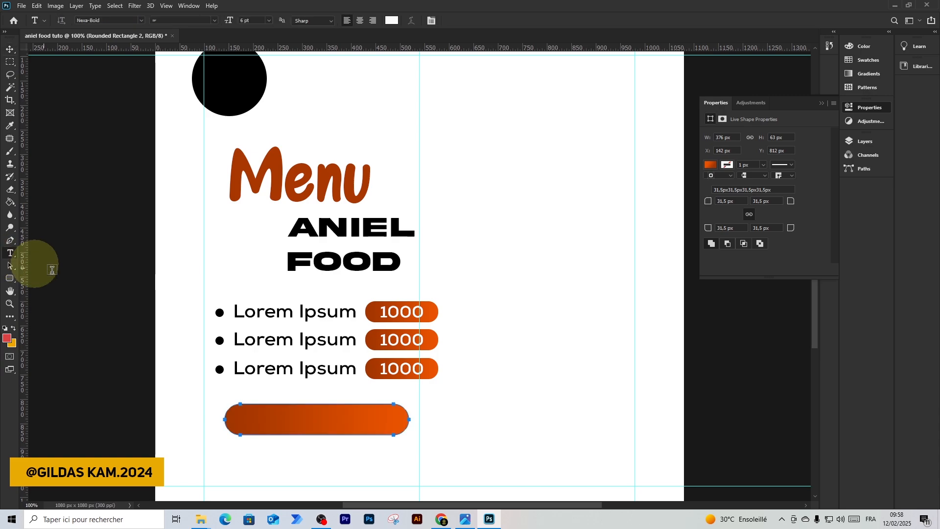
{"action": "left_click", "coordinate": [437, 422]}
{"action": "type", "text": "Co"}
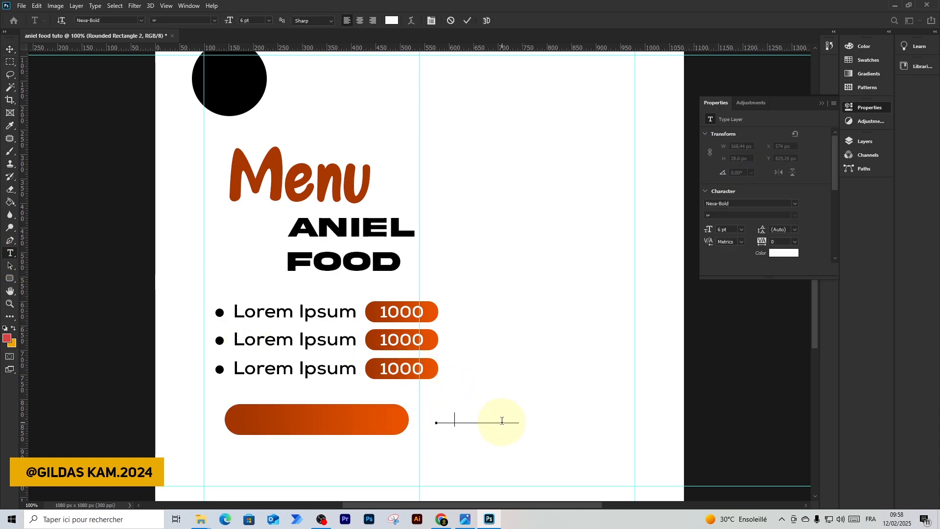
{"action": "type", "text": "a"}
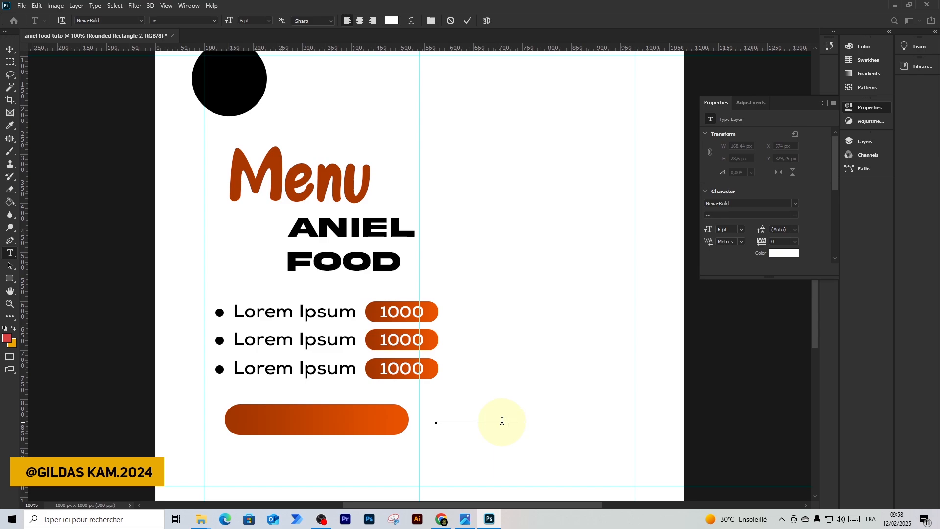
{"action": "key", "text": "ctrl+a"}
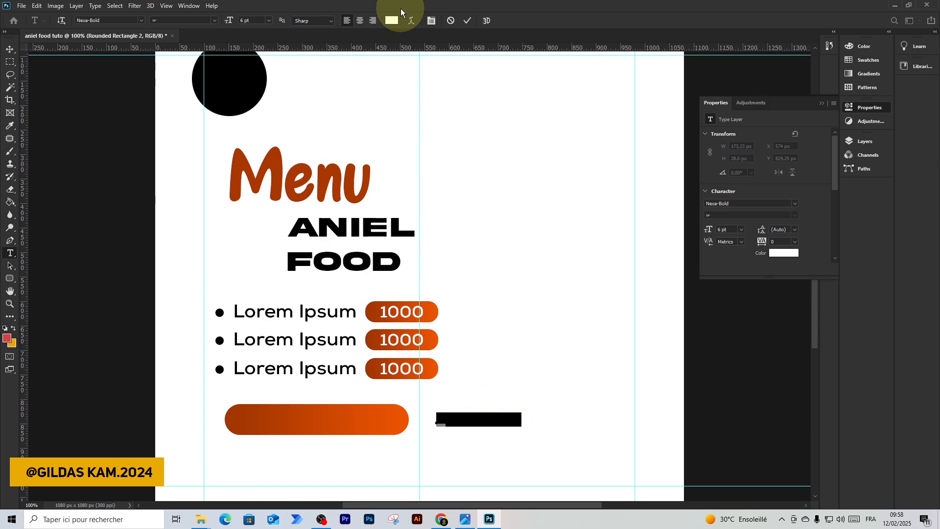
{"action": "left_click", "coordinate": [392, 20]}
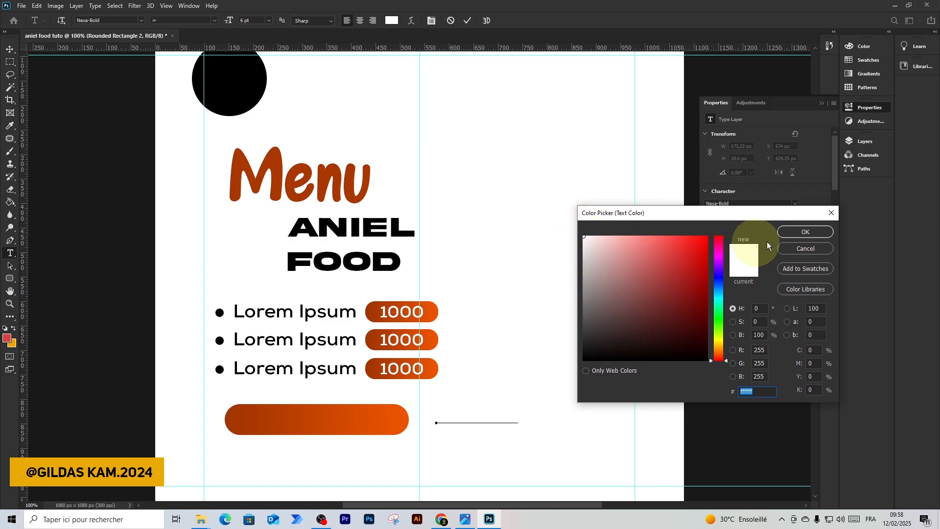
{"action": "left_click", "coordinate": [795, 234]}
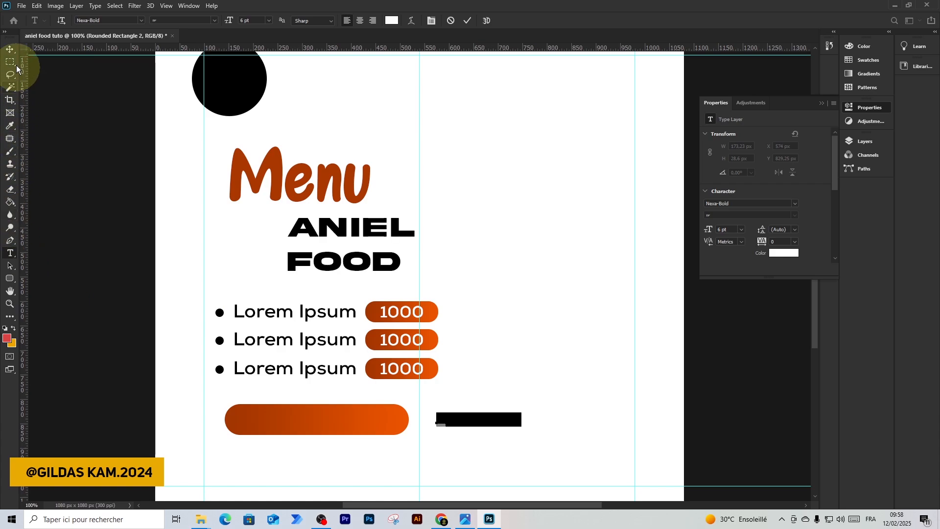
{"action": "left_click", "coordinate": [13, 52]}
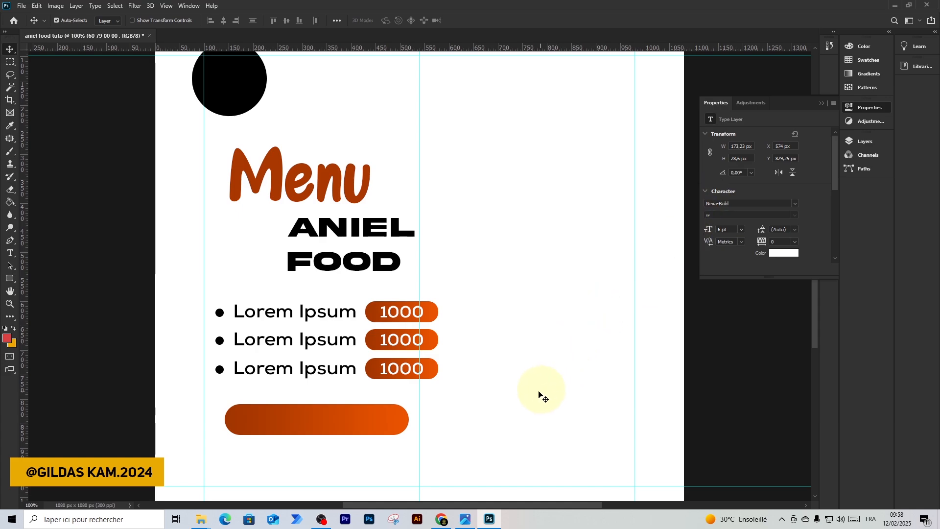
Move the phone number text onto the middle of the orange rounded rectangle using Free Transform.
{"action": "key", "text": "ctrl"}
{"action": "key", "text": "ctrl+t"}
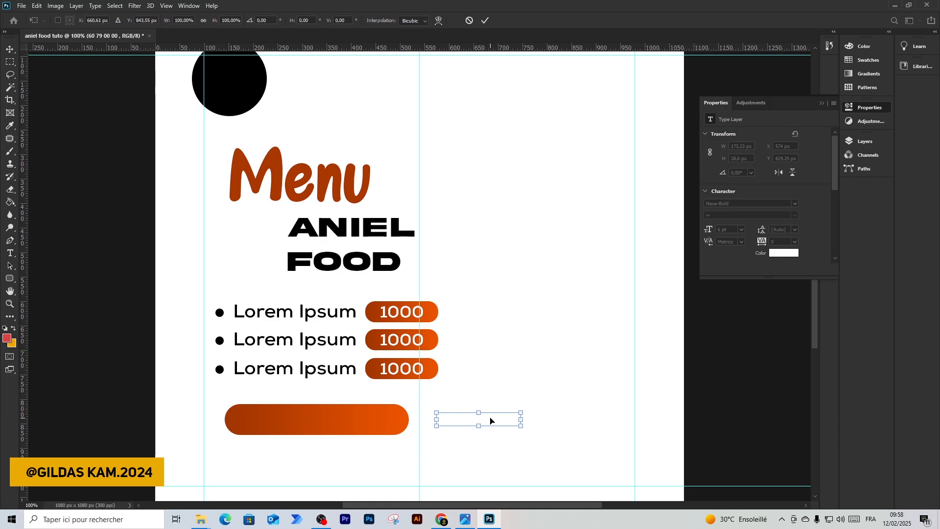
{"action": "left_click_drag", "start_coordinate": [490, 421], "coordinate": [330, 420]}
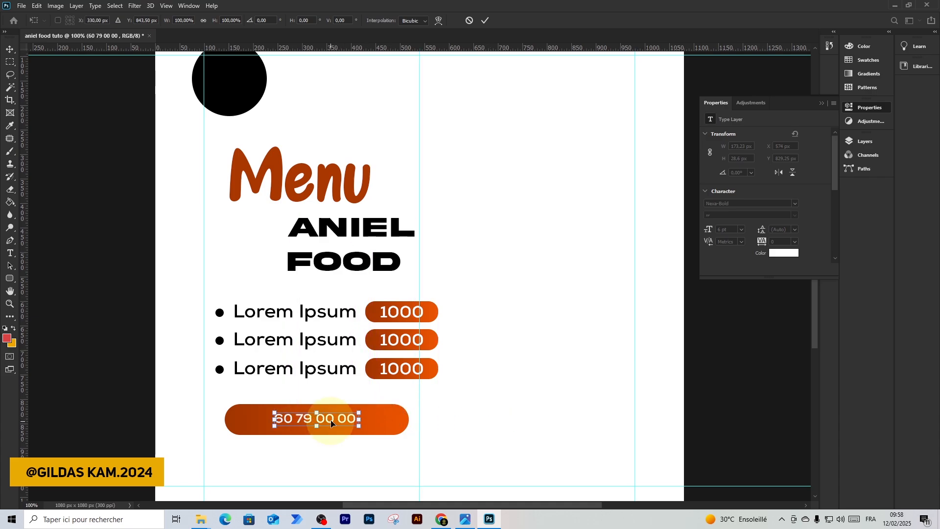
{"action": "left_click", "coordinate": [482, 25]}
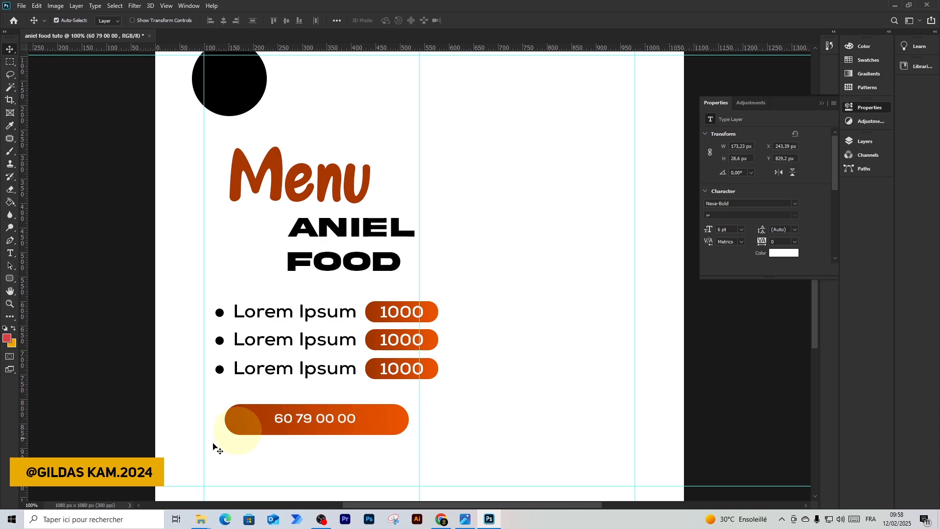
Change the font of the whole phone number text to Akira Expanded Super Bold.
{"action": "double_click", "coordinate": [313, 419]}
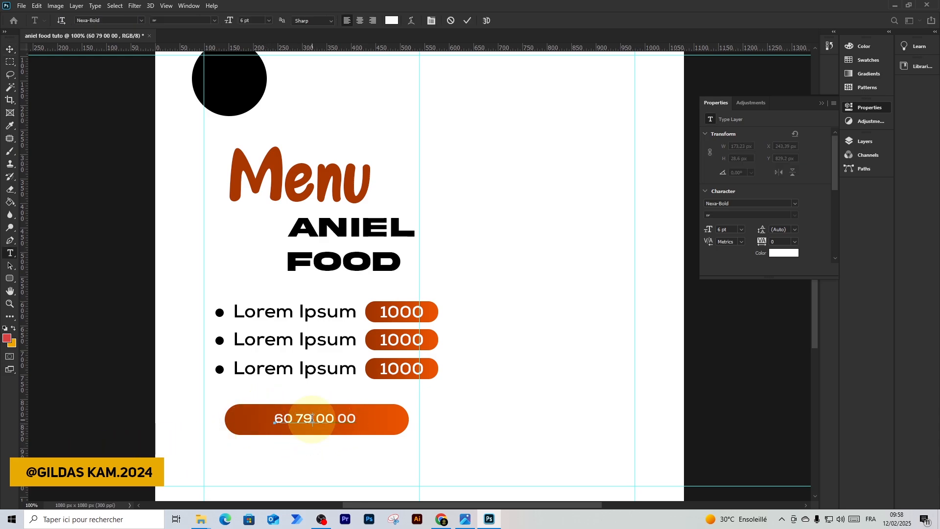
{"action": "key", "text": "ctrl+a"}
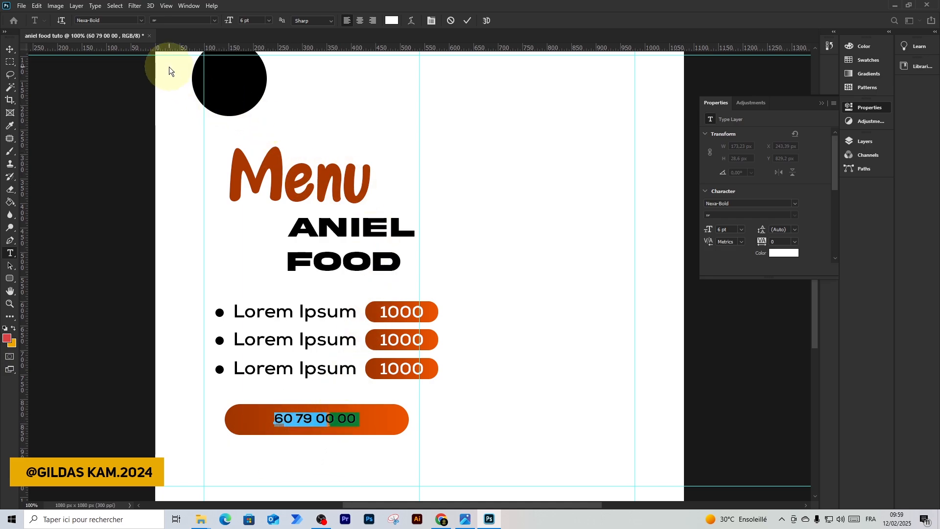
{"action": "left_click", "coordinate": [128, 22]}
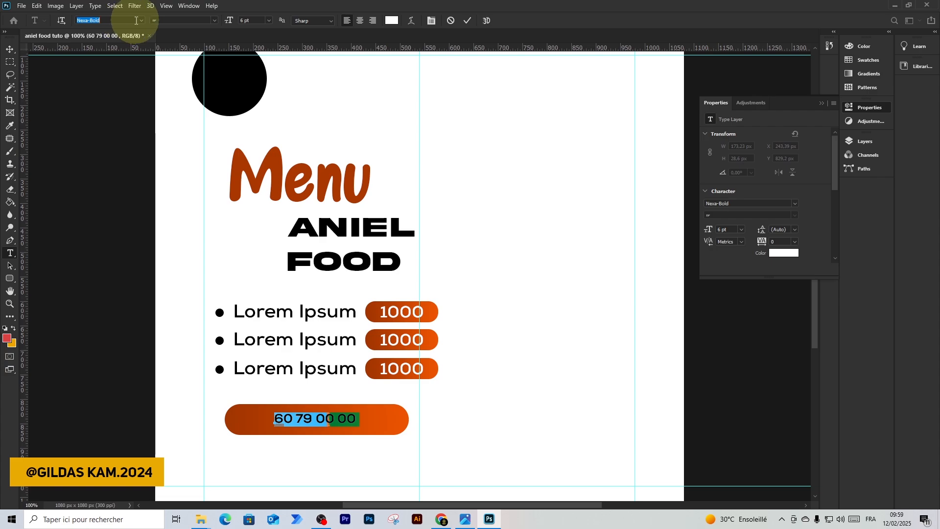
{"action": "left_click", "coordinate": [141, 20]}
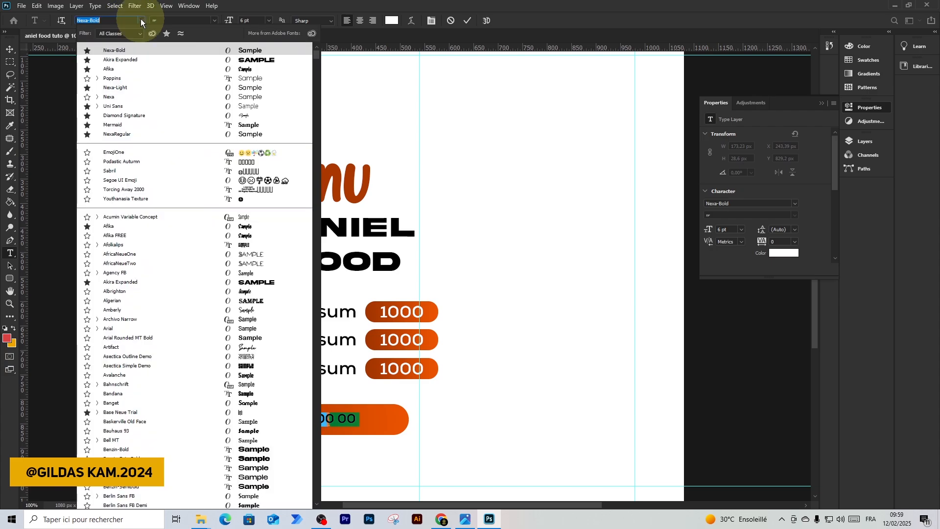
{"action": "left_click", "coordinate": [139, 59]}
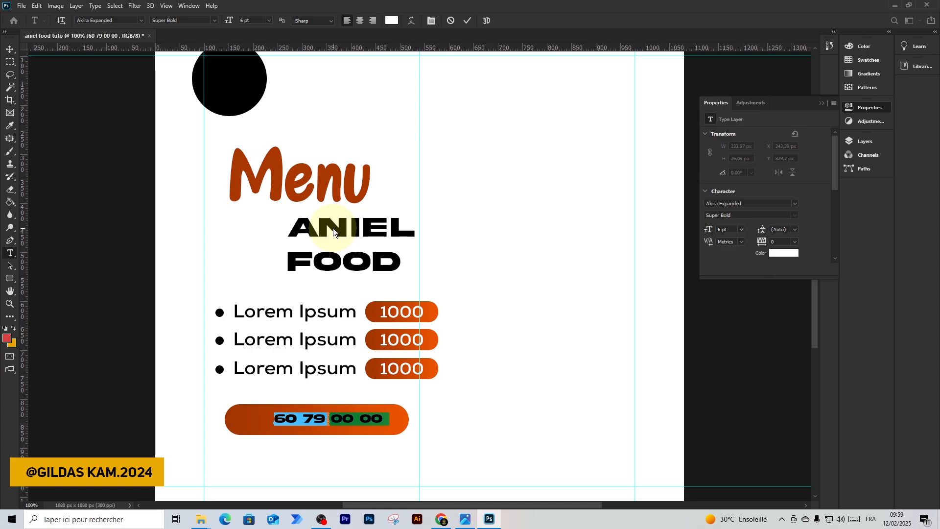
Try font sizes of 12 pt and 10 pt on the phone number text to fit the orange rectangle.
{"action": "left_click", "coordinate": [268, 20]}
{"action": "left_click", "coordinate": [267, 80]}
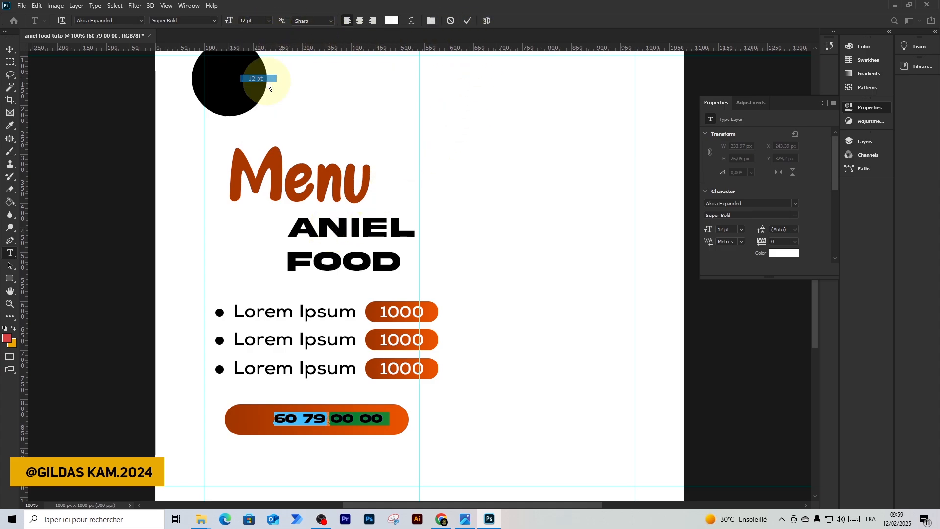
{"action": "left_click", "coordinate": [268, 20]}
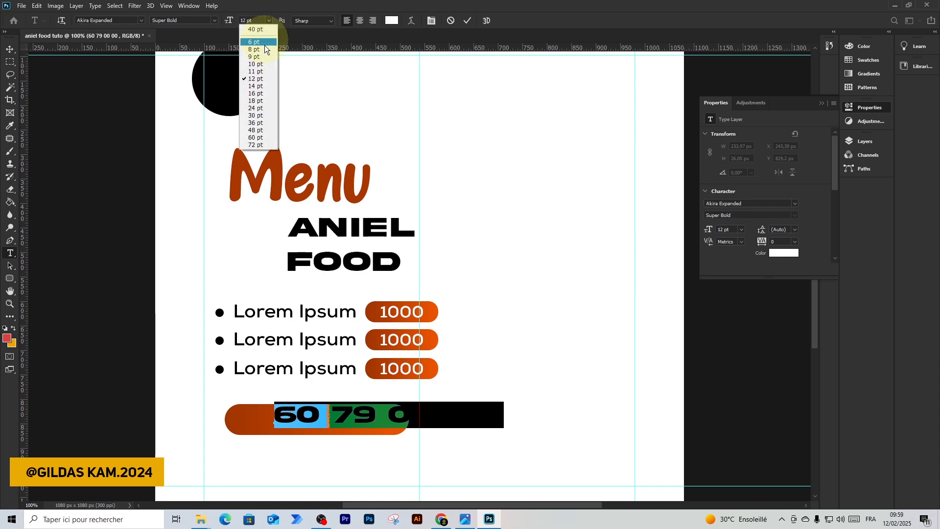
{"action": "left_click", "coordinate": [264, 65]}
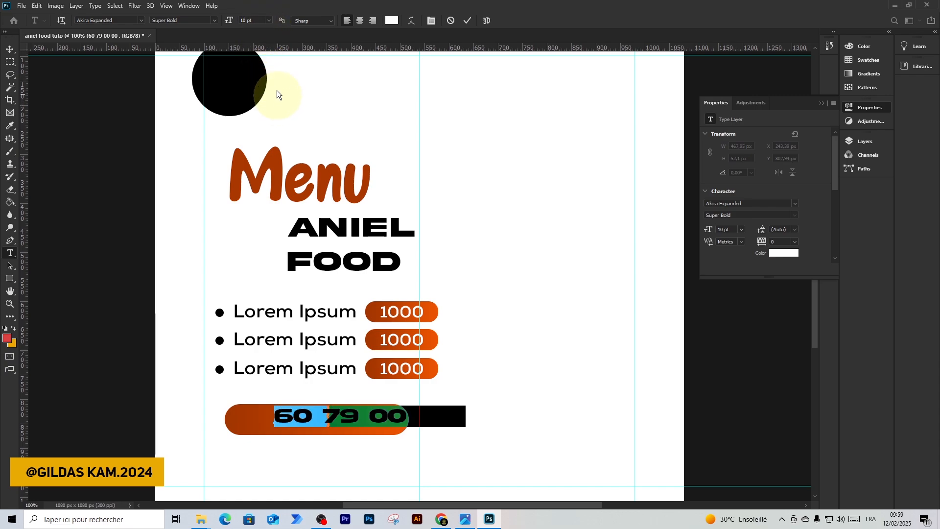
{"action": "left_click", "coordinate": [272, 21]}
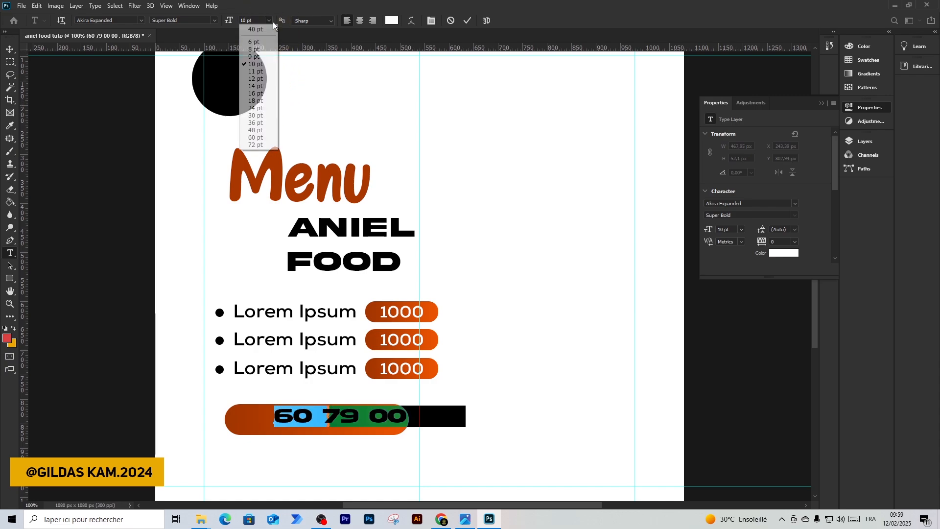
Set the phone number text's font size to 8 pt and commit the text edit.
{"action": "left_click", "coordinate": [265, 50]}
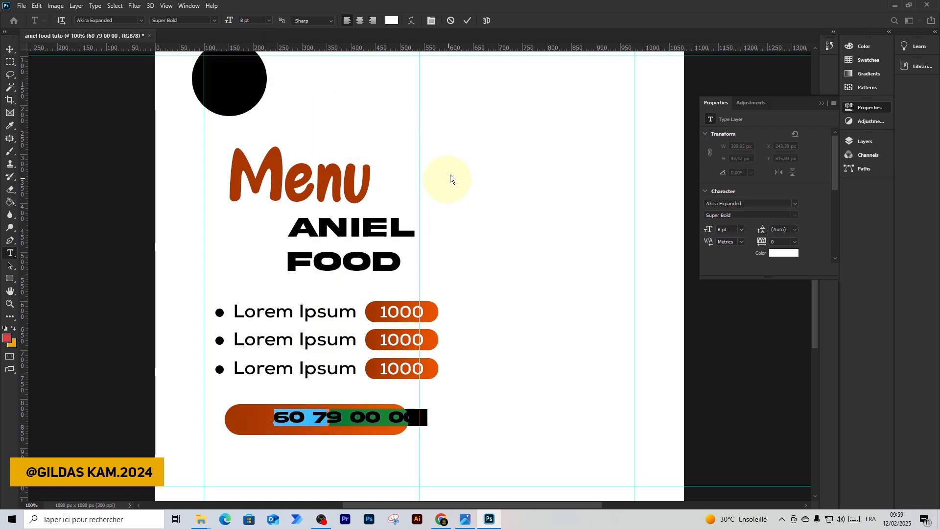
{"action": "left_click", "coordinate": [468, 20]}
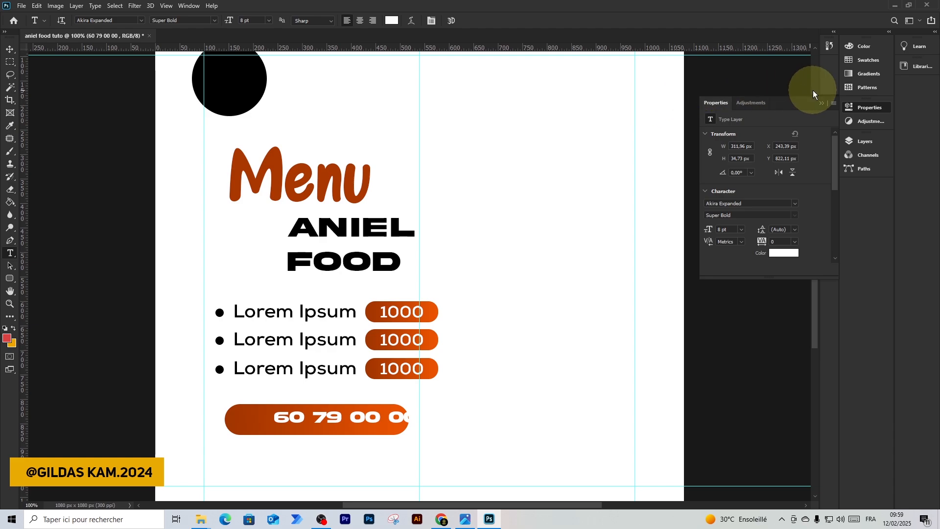
{"action": "left_click", "coordinate": [822, 103]}
Select the phone number text layer together with Rounded Rectangle 2 and align their horizontal and vertical centers.
{"action": "left_click", "coordinate": [857, 142]}
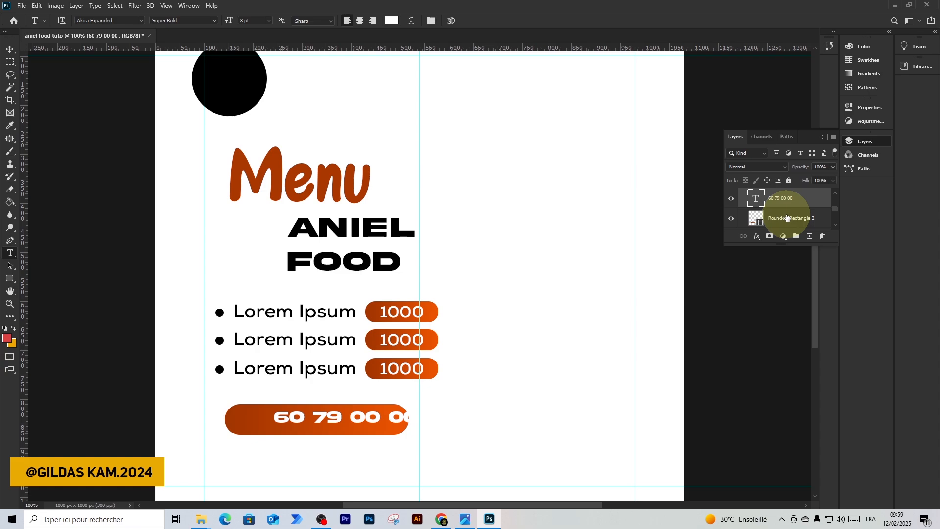
{"action": "left_click", "coordinate": [787, 218]}
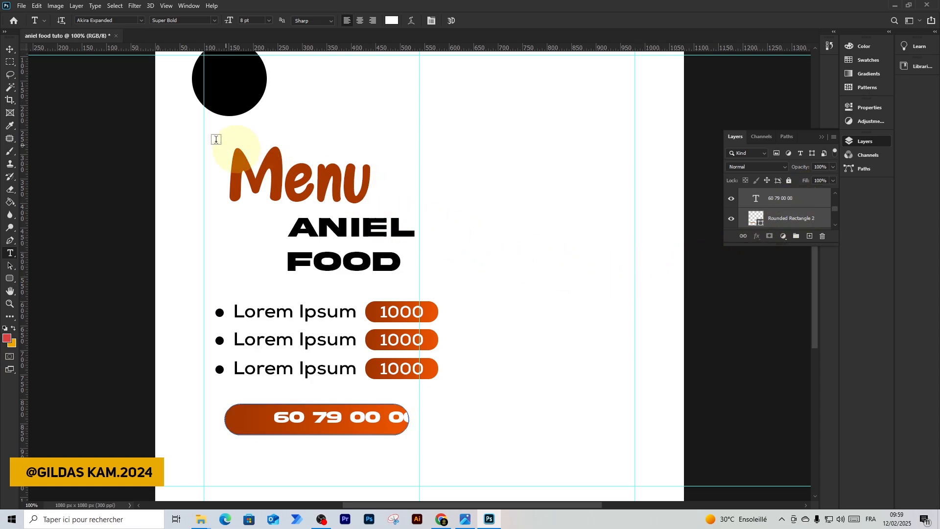
{"action": "left_click", "coordinate": [10, 50]}
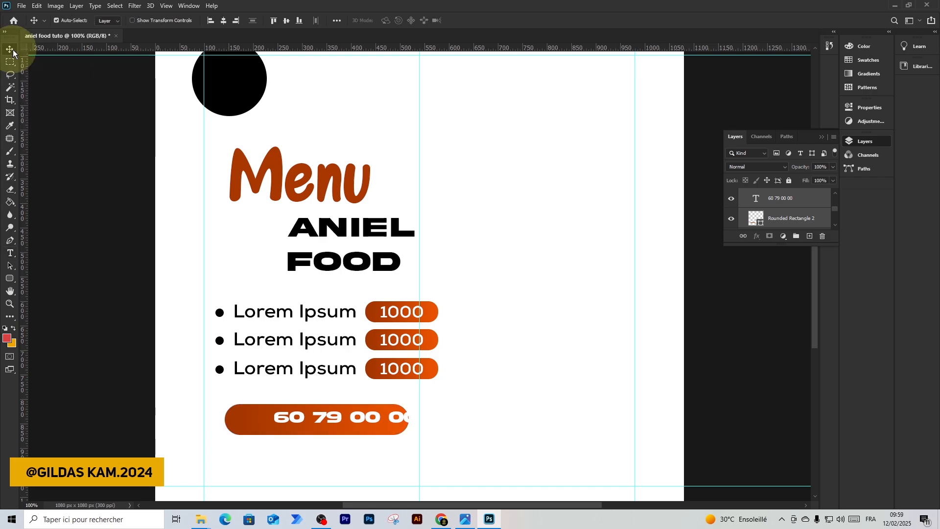
{"action": "left_click", "coordinate": [223, 22]}
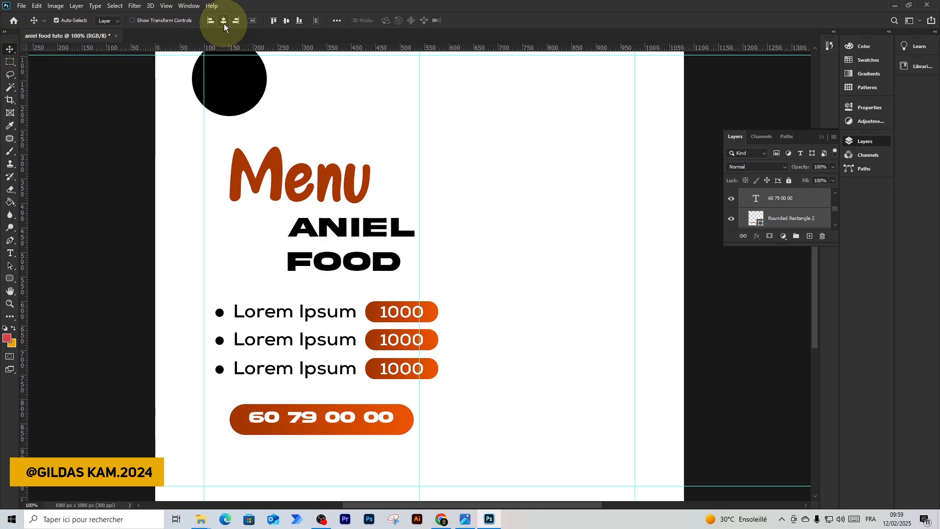
{"action": "left_click", "coordinate": [287, 21]}
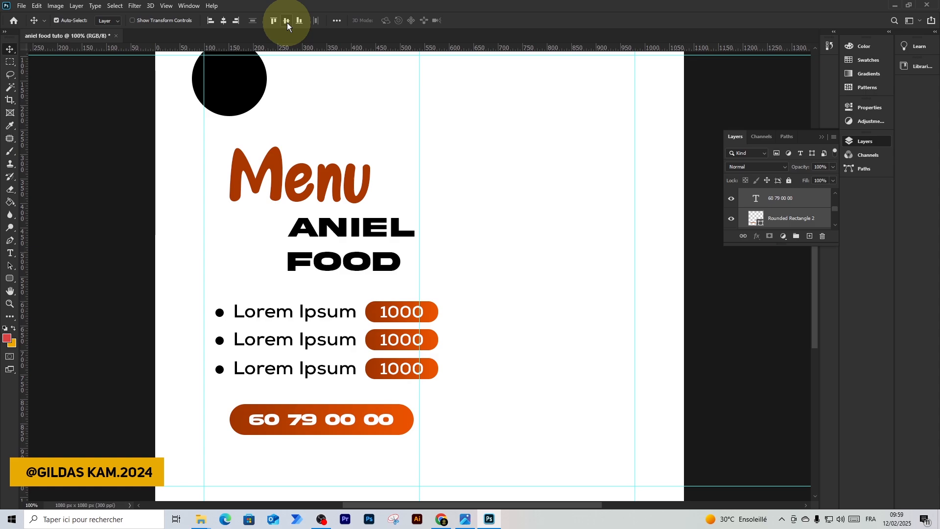
Move the phone number and its rounded rectangle to line up with the bullets' left edge, slightly lower beneath the price list.
{"action": "left_click_drag", "start_coordinate": [345, 419], "coordinate": [343, 419]}
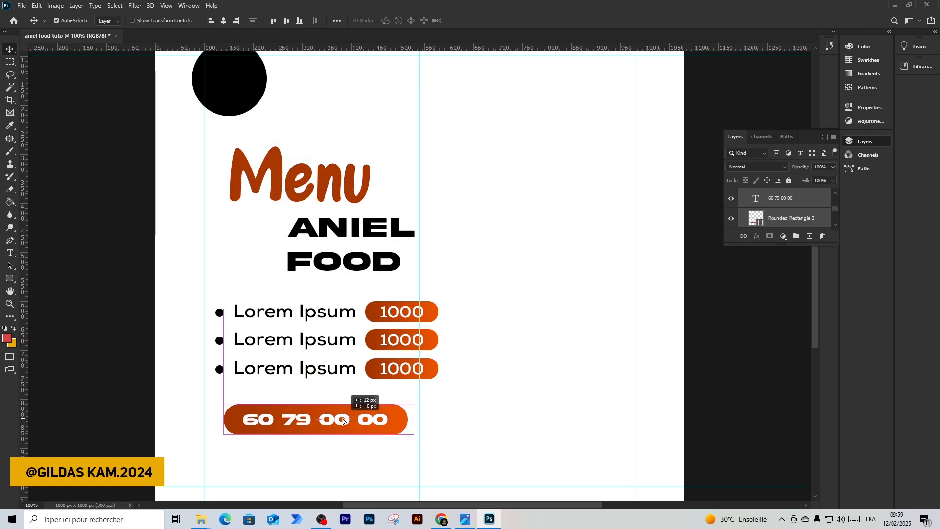
{"action": "left_click_drag", "start_coordinate": [343, 421], "coordinate": [342, 418]}
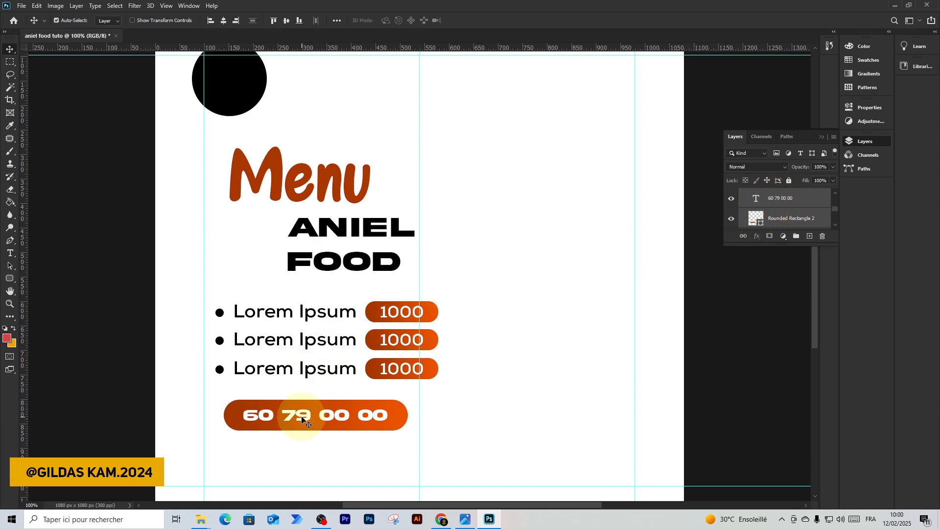
{"action": "left_click_drag", "start_coordinate": [302, 419], "coordinate": [302, 434]}
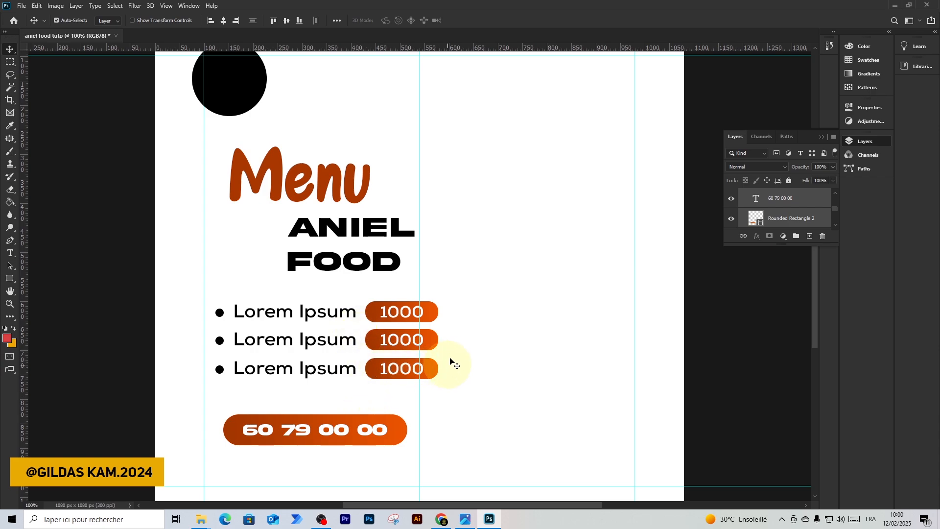
{"action": "scroll", "coordinate": [460, 337], "scroll_direction": "down", "scroll_amount": 1}
{"action": "scroll", "coordinate": [461, 337], "scroll_direction": "up", "scroll_amount": 1}
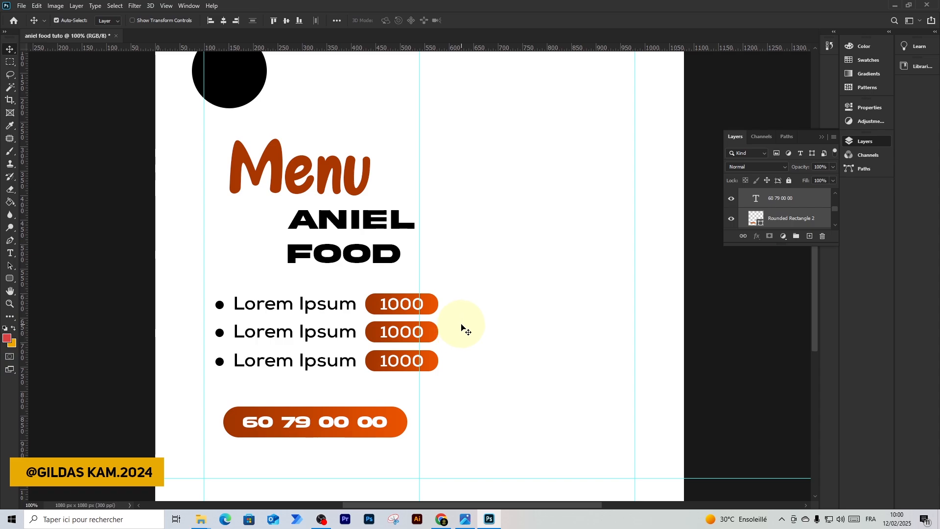
{"action": "left_click", "coordinate": [10, 304]}
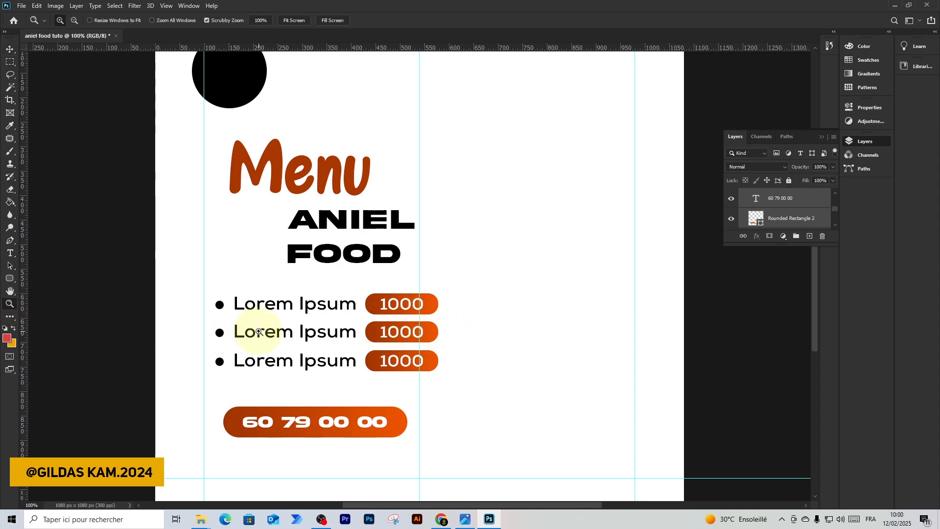
{"action": "left_click", "coordinate": [319, 296]}
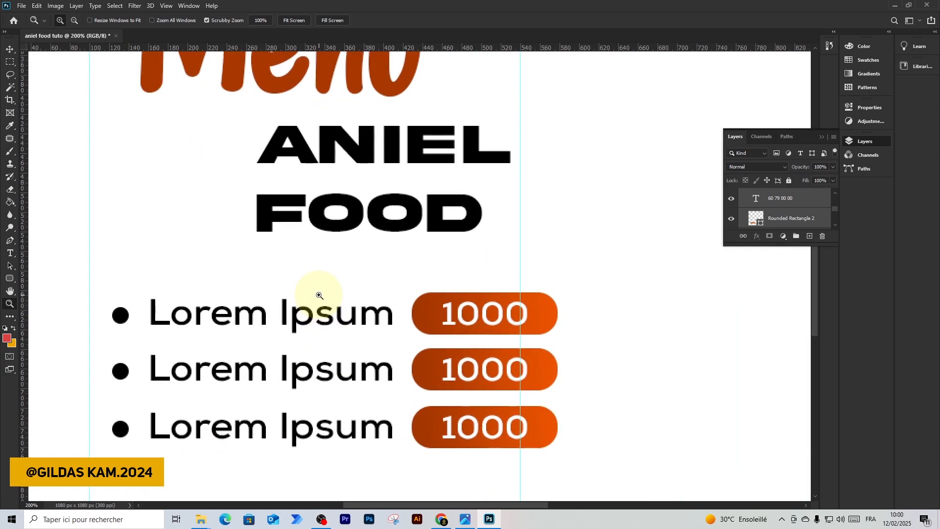
{"action": "left_click", "coordinate": [74, 21]}
{"action": "left_click", "coordinate": [269, 253]}
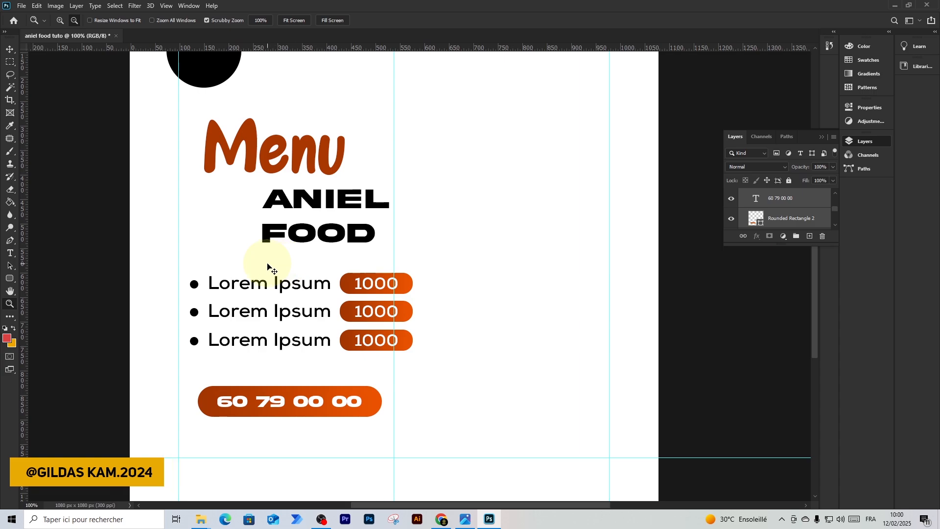
{"action": "left_click", "coordinate": [9, 49]}
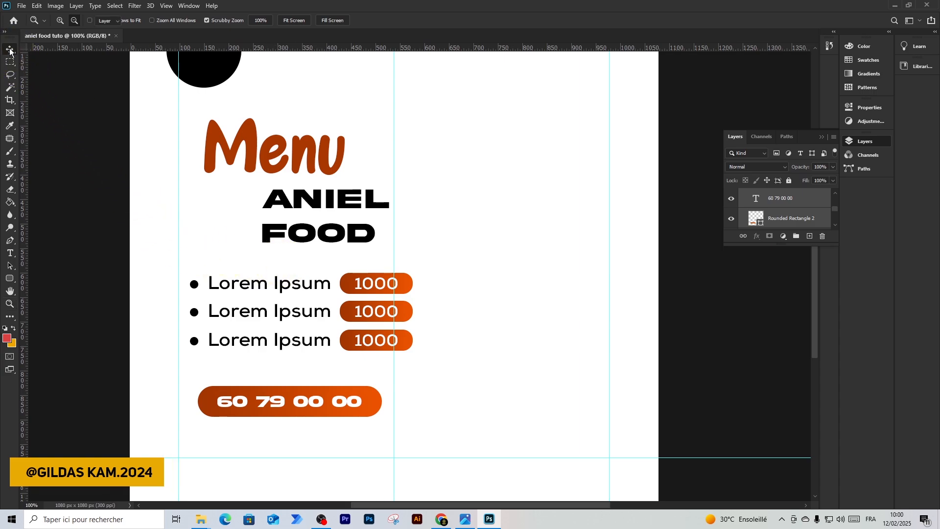
{"action": "scroll", "coordinate": [341, 281], "scroll_direction": "right", "scroll_amount": 1}
{"action": "scroll", "coordinate": [340, 281], "scroll_direction": "left", "scroll_amount": 1}
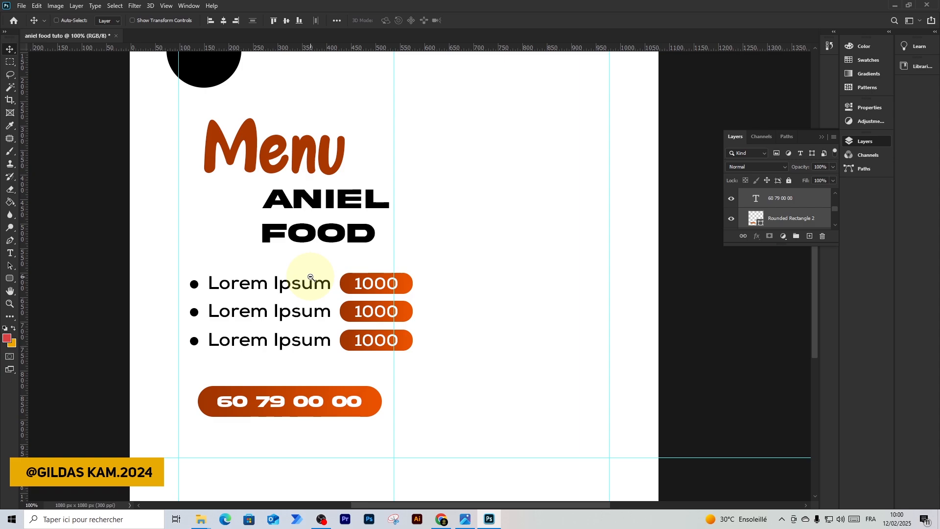
Check the spacing between the heading, price list and phone number badge, and look at the reference restaurant image.
{"action": "key", "text": "ctrl"}
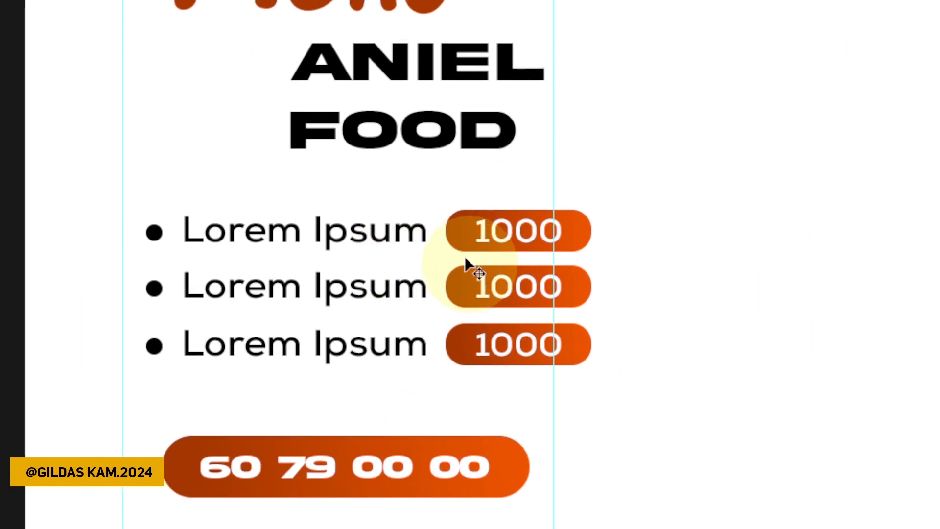
{"action": "key", "text": "ctrl"}
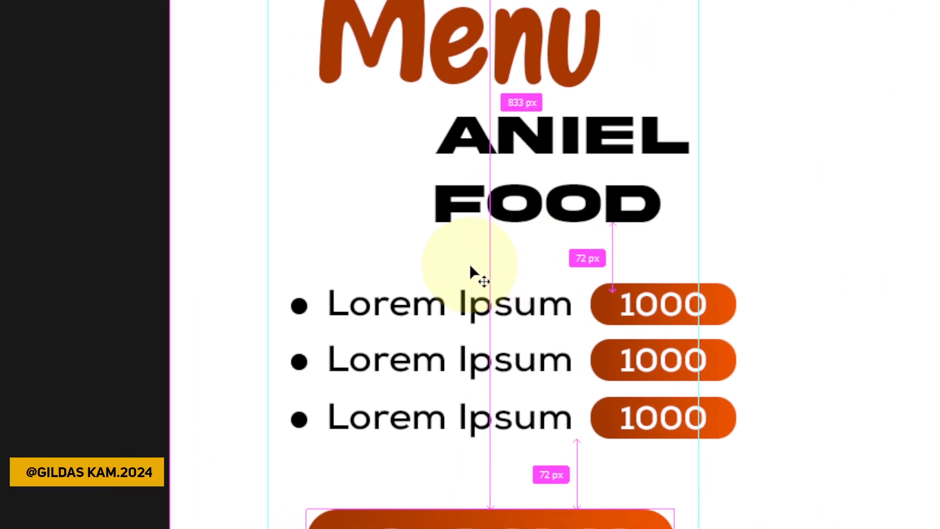
{"action": "key", "text": "ctrl+space"}
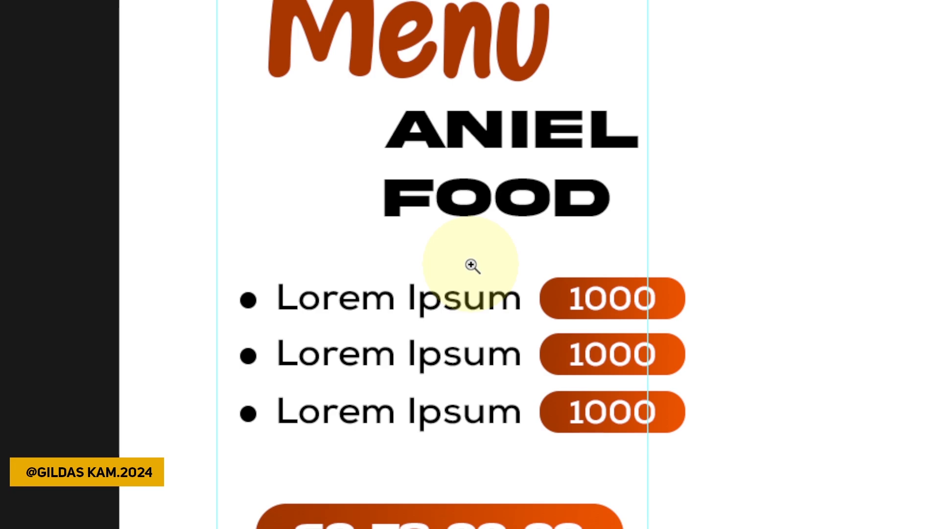
{"action": "left_click", "coordinate": [473, 266]}
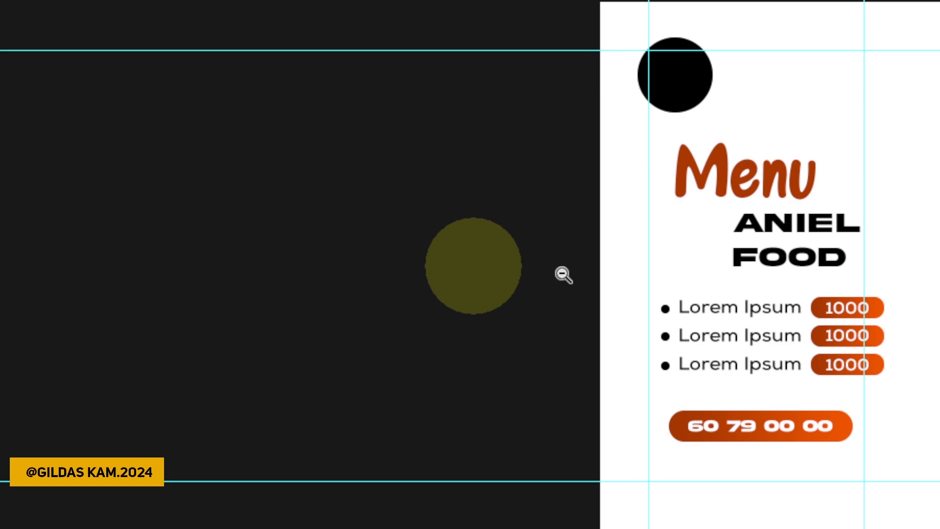
{"action": "key", "text": "ctrl+space"}
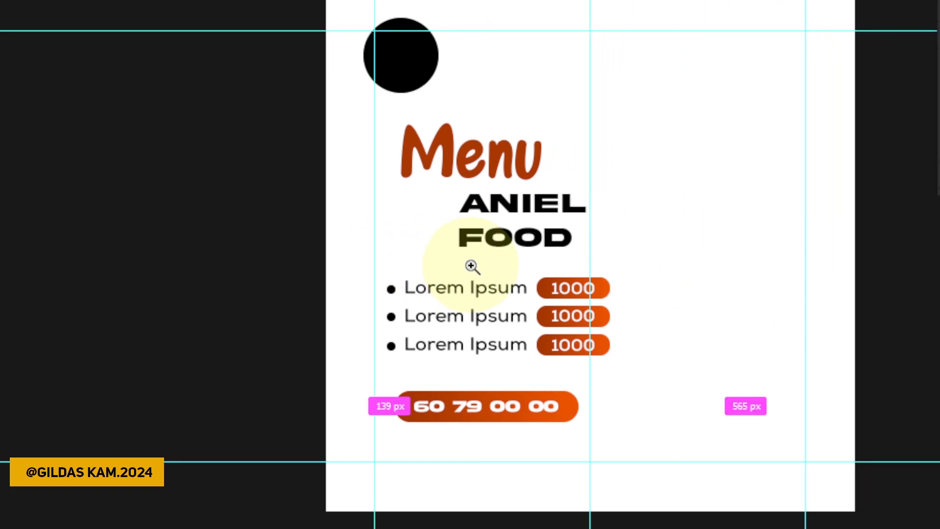
{"action": "left_click", "coordinate": [472, 266]}
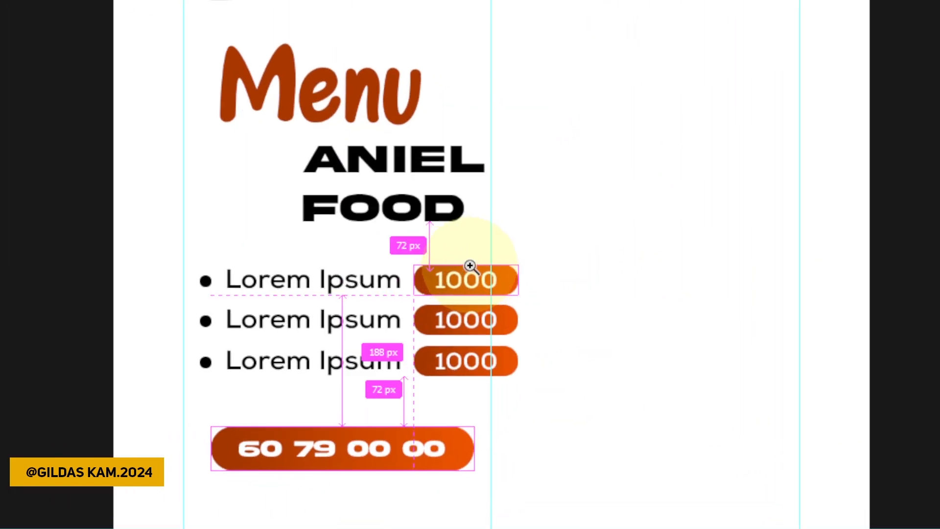
{"action": "left_click", "coordinate": [294, 298]}
{"action": "left_click", "coordinate": [470, 265], "text": "alt"}
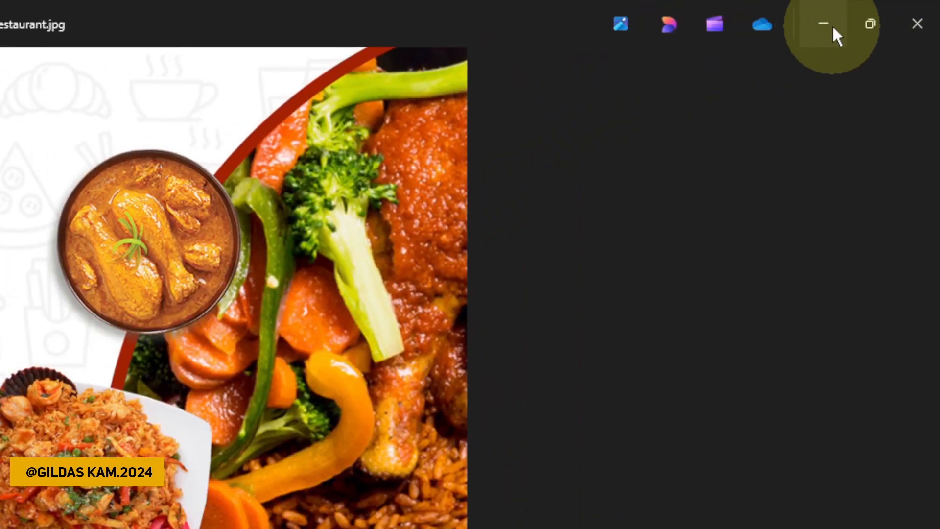
{"action": "left_click", "coordinate": [823, 23]}
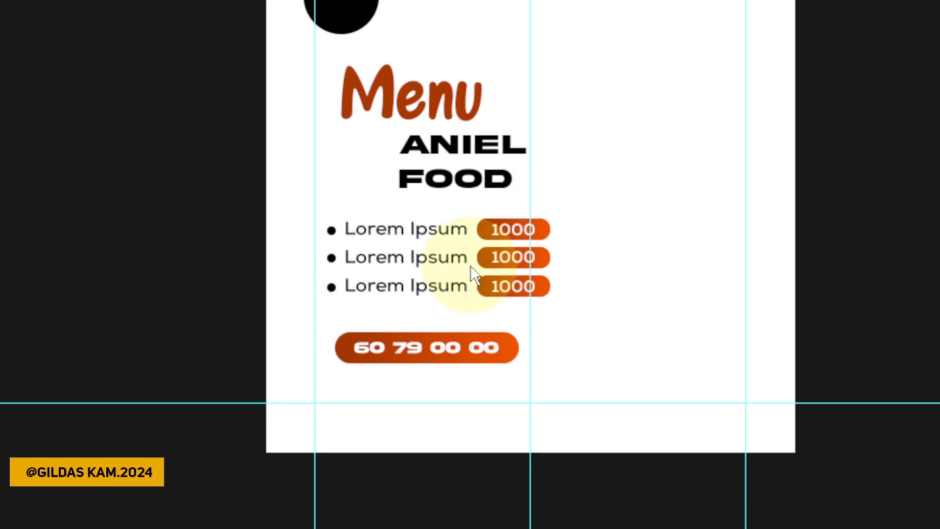
Scale down the phone number and its rounded rectangle together, then place them near the vertical center guide, 72 px below the price list.
{"action": "key", "text": "ctrl"}
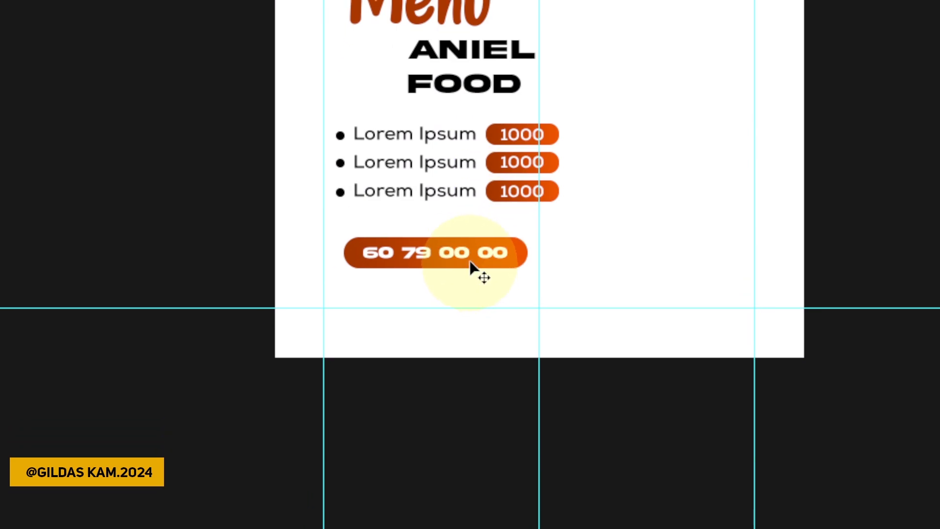
{"action": "key", "text": "ctrl"}
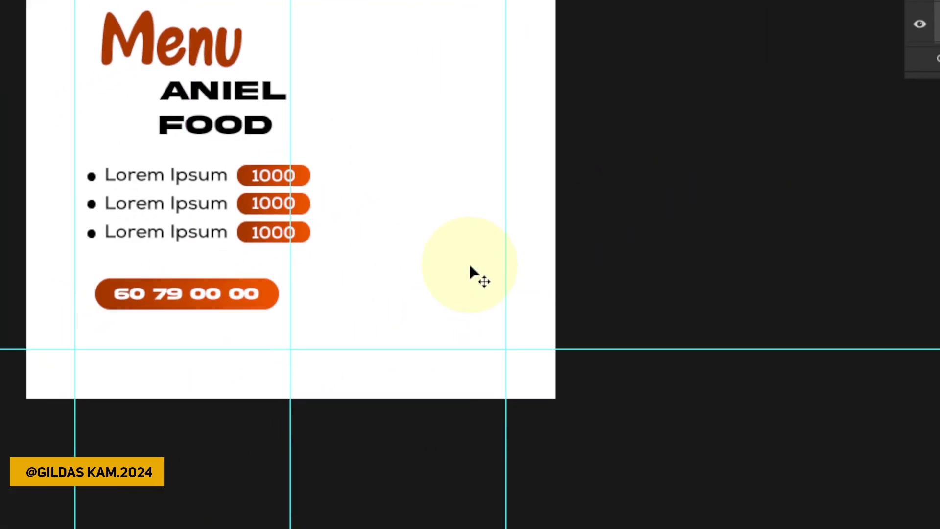
{"action": "left_click", "coordinate": [245, 294], "text": "ctrl"}
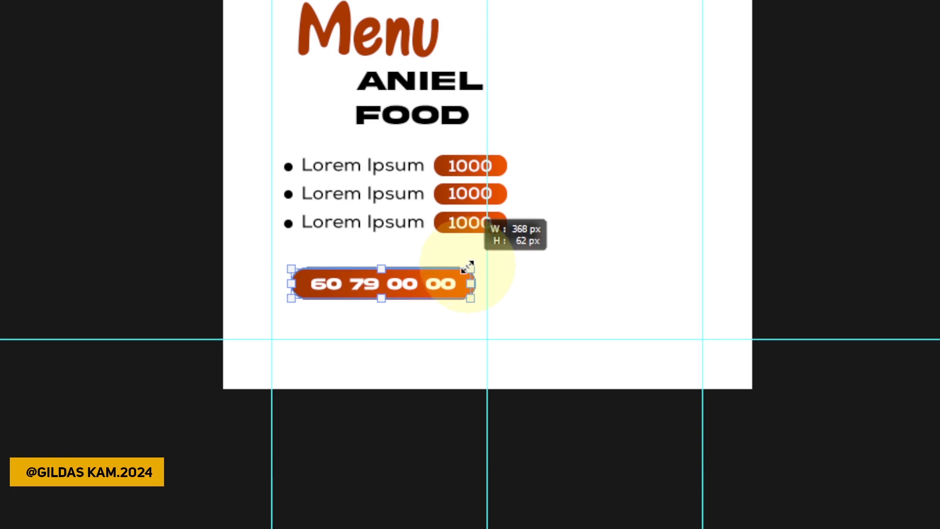
{"action": "left_click_drag", "start_coordinate": [467, 268], "coordinate": [413, 285]}
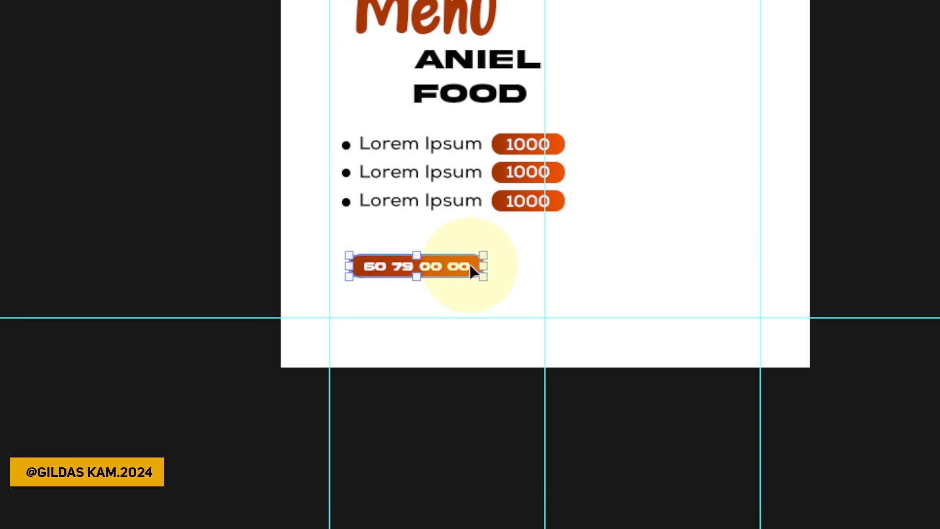
{"action": "left_click_drag", "start_coordinate": [470, 265], "coordinate": [534, 269]}
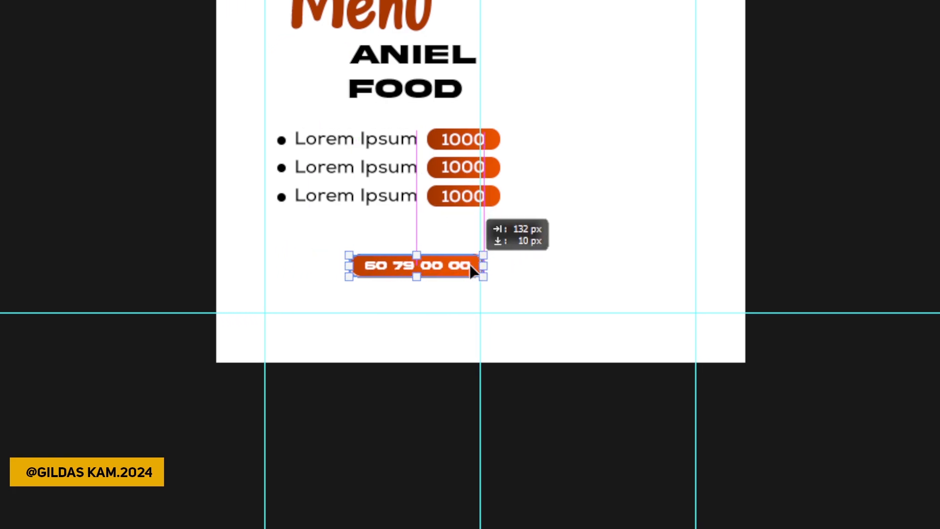
{"action": "left_click_drag", "start_coordinate": [469, 264], "coordinate": [468, 264]}
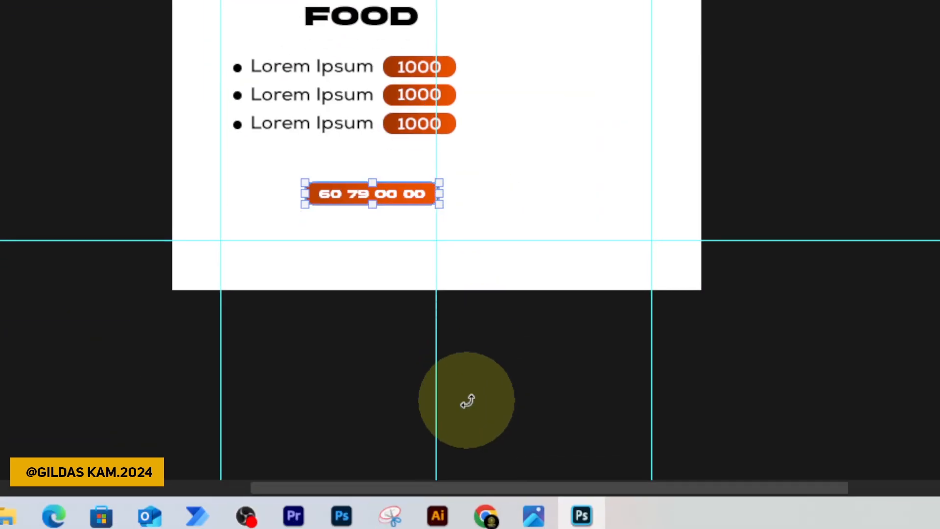
{"action": "left_click_drag", "start_coordinate": [469, 263], "coordinate": [462, 262]}
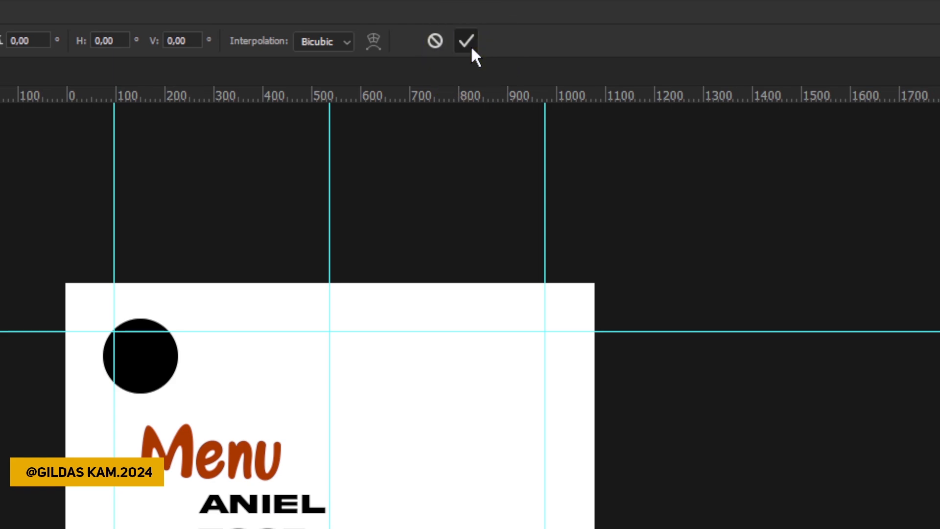
{"action": "left_click", "coordinate": [470, 43]}
{"action": "left_click_drag", "start_coordinate": [470, 271], "coordinate": [470, 265]}
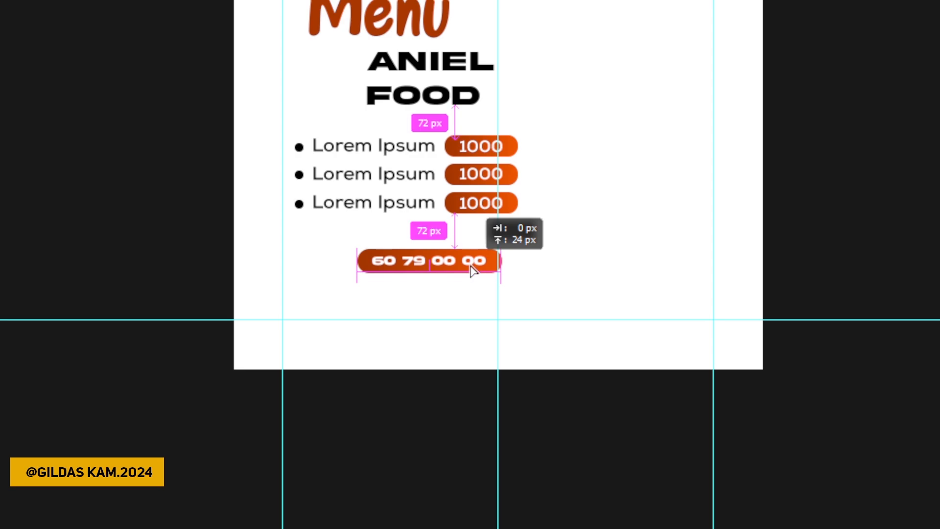
{"action": "left_click_drag", "start_coordinate": [473, 270], "coordinate": [473, 272]}
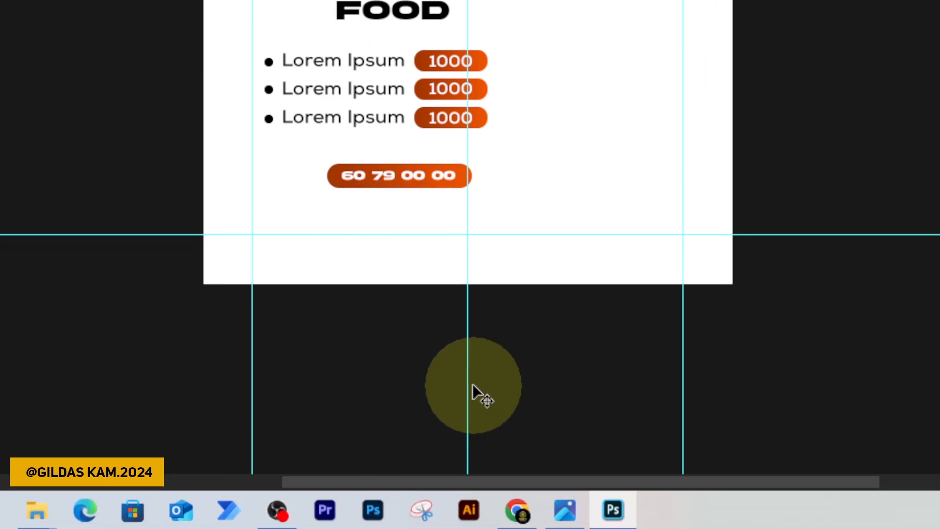
Switch to File Explorer and open the prototype restaurant folder inside formation Photoshop in Vidéos to look for social media icons.
{"action": "mouse_move", "coordinate": [409, 526]}
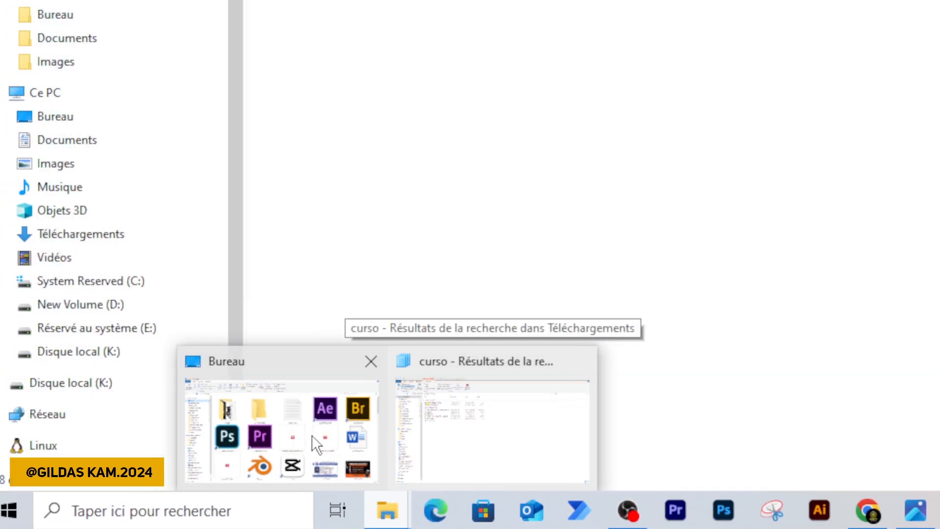
{"action": "left_click", "coordinate": [318, 444]}
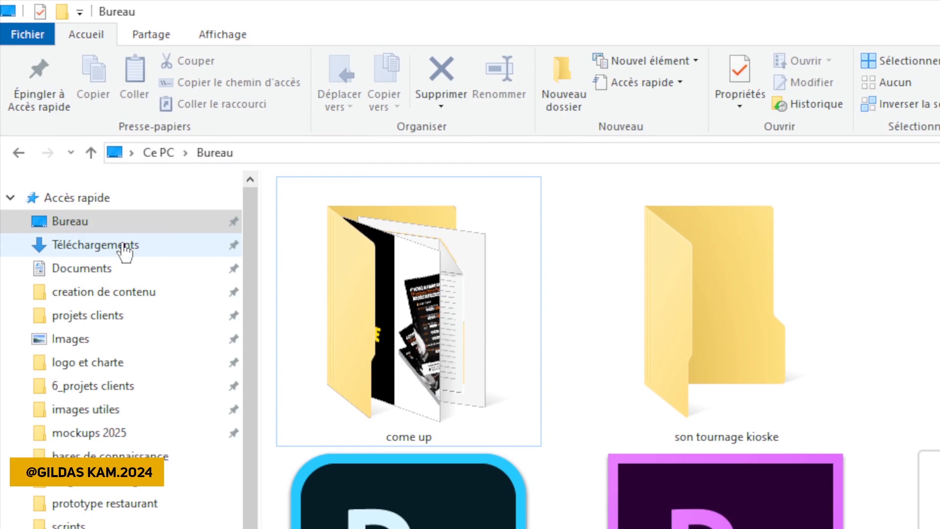
{"action": "left_click", "coordinate": [125, 246]}
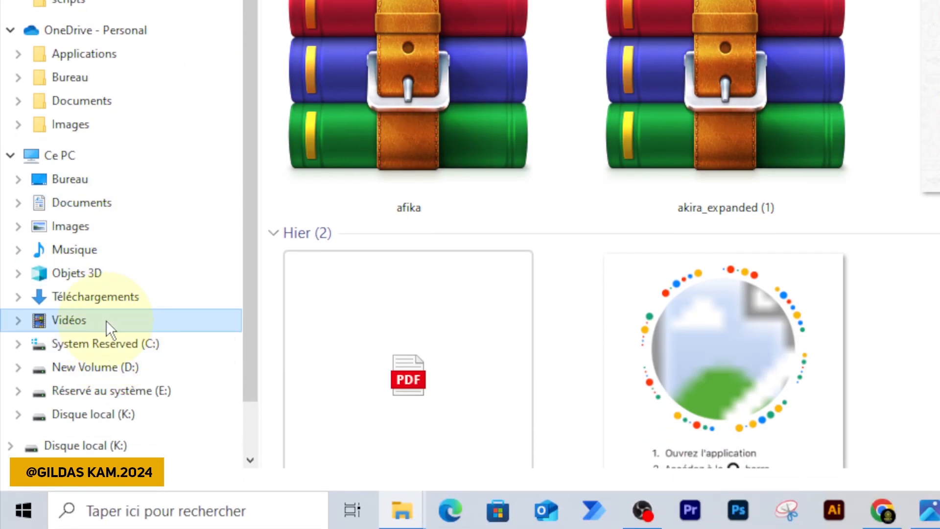
{"action": "left_click", "coordinate": [105, 489]}
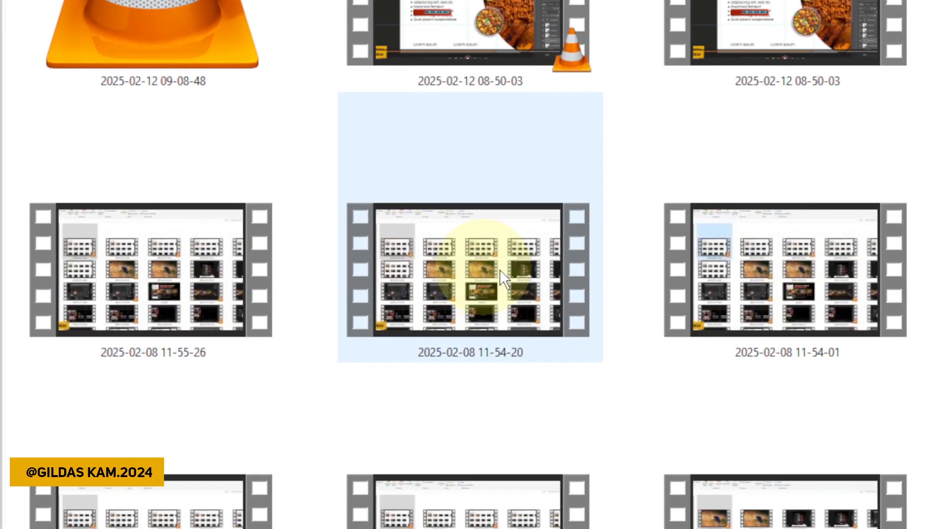
{"action": "scroll", "coordinate": [485, 259], "scroll_direction": "down", "scroll_amount": 5}
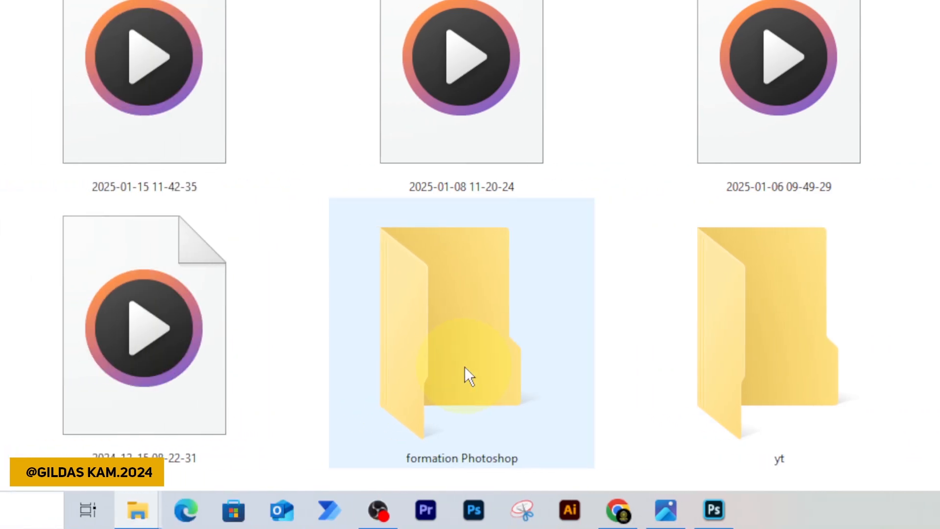
{"action": "scroll", "coordinate": [467, 367], "scroll_direction": "down", "scroll_amount": 5}
{"action": "scroll", "coordinate": [474, 279], "scroll_direction": "down", "scroll_amount": 10}
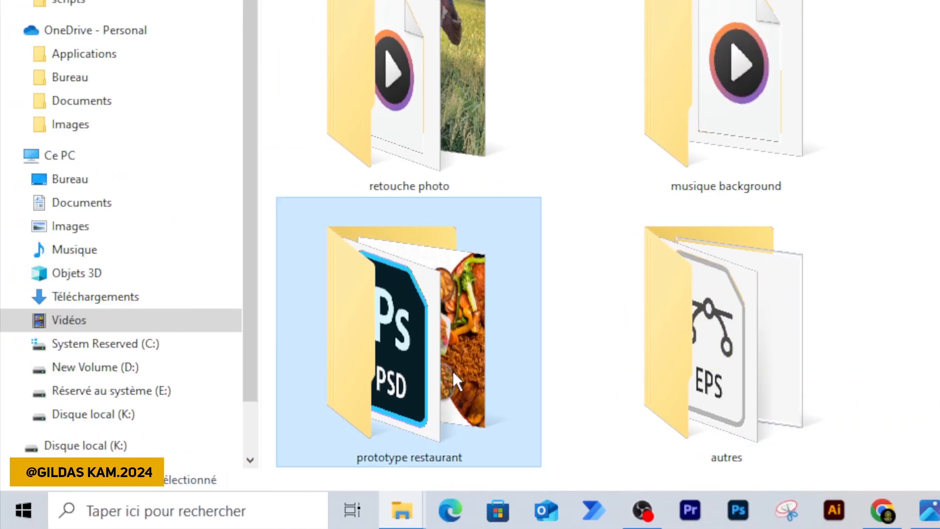
{"action": "double_click", "coordinate": [456, 380]}
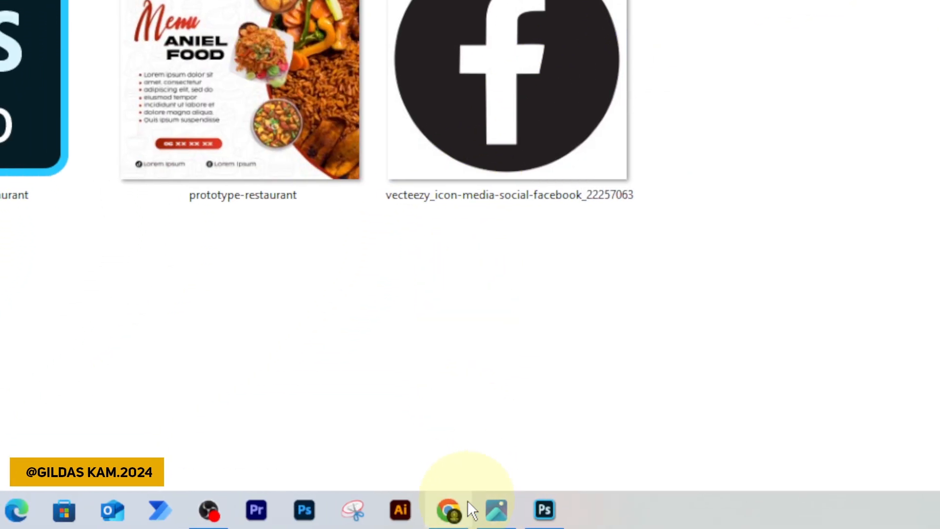
Switch to Chrome and look through the TikTok PNG search results for a suitable round icon.
{"action": "left_click", "coordinate": [421, 510]}
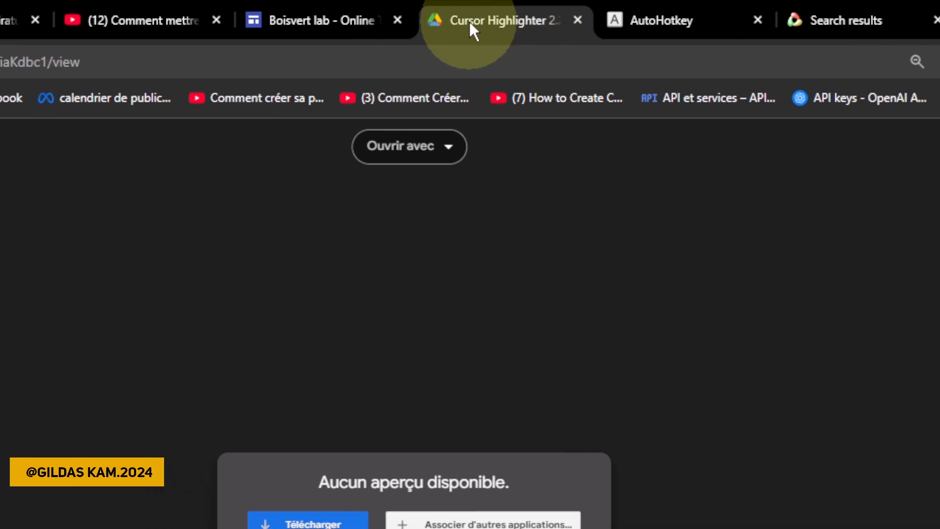
{"action": "left_click", "coordinate": [360, 63]}
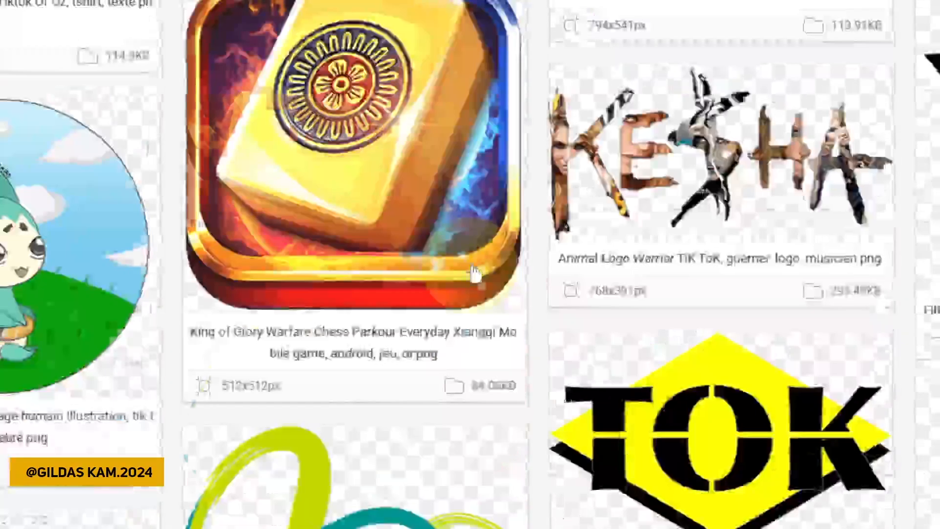
{"action": "scroll", "coordinate": [479, 272], "scroll_direction": "down", "scroll_amount": 5}
{"action": "scroll", "coordinate": [470, 274], "scroll_direction": "up", "scroll_amount": 5}
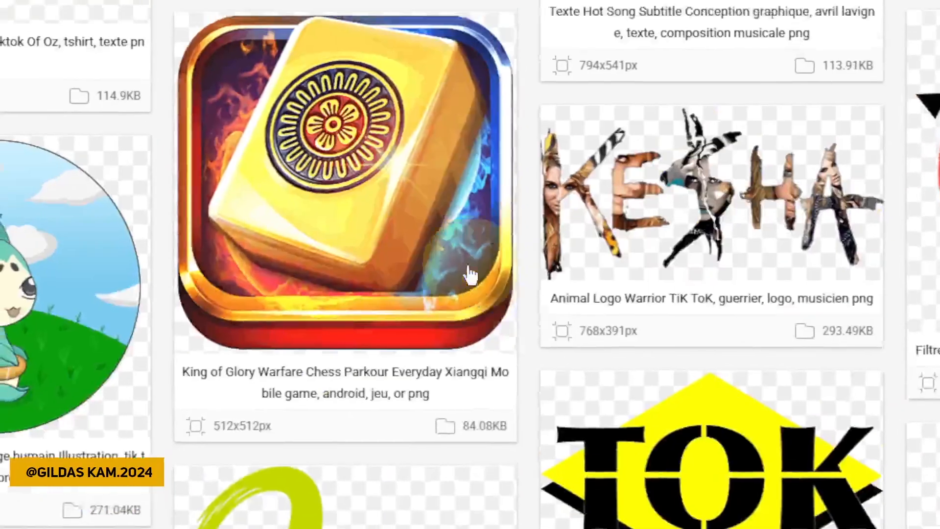
{"action": "scroll", "coordinate": [470, 274], "scroll_direction": "down", "scroll_amount": 10}
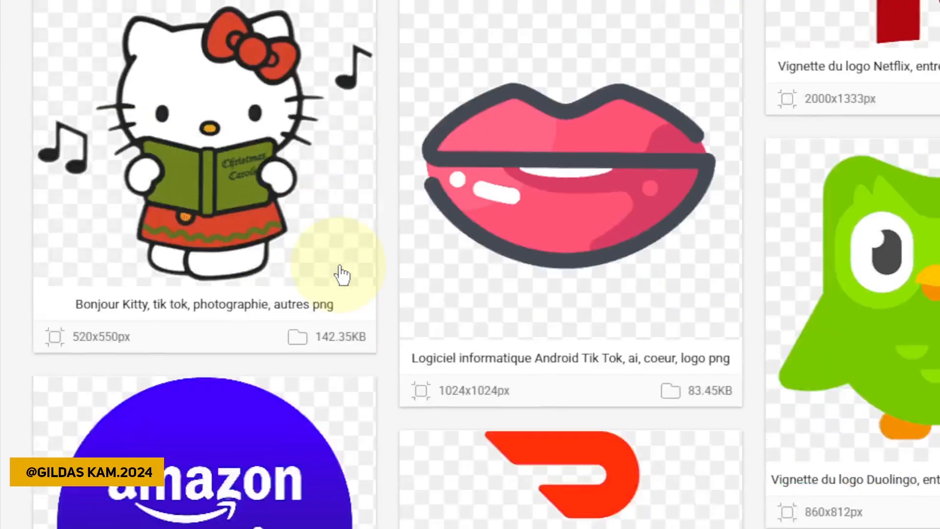
{"action": "scroll", "coordinate": [342, 274], "scroll_direction": "down", "scroll_amount": 5}
{"action": "scroll", "coordinate": [342, 273], "scroll_direction": "up", "scroll_amount": 5}
{"action": "scroll", "coordinate": [341, 273], "scroll_direction": "down", "scroll_amount": 10}
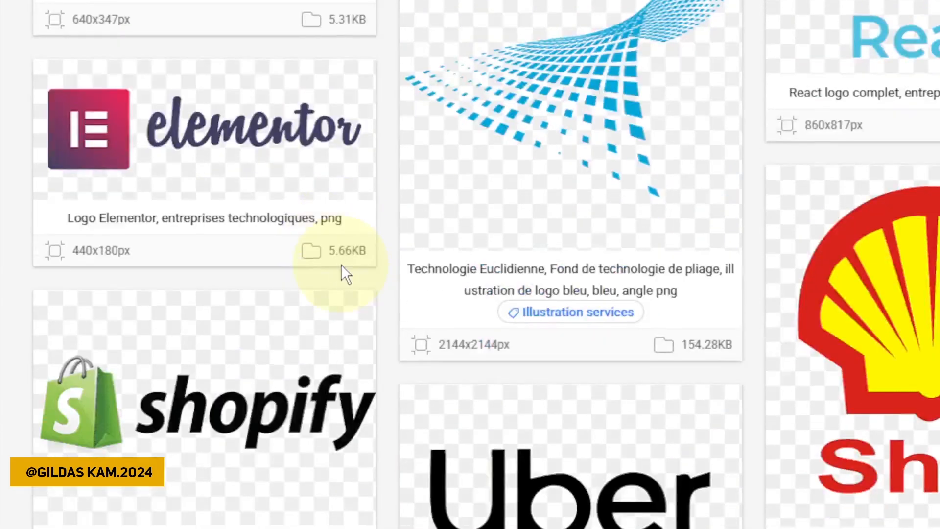
{"action": "scroll", "coordinate": [342, 269], "scroll_direction": "up", "scroll_amount": 15}
{"action": "scroll", "coordinate": [329, 270], "scroll_direction": "down", "scroll_amount": 2}
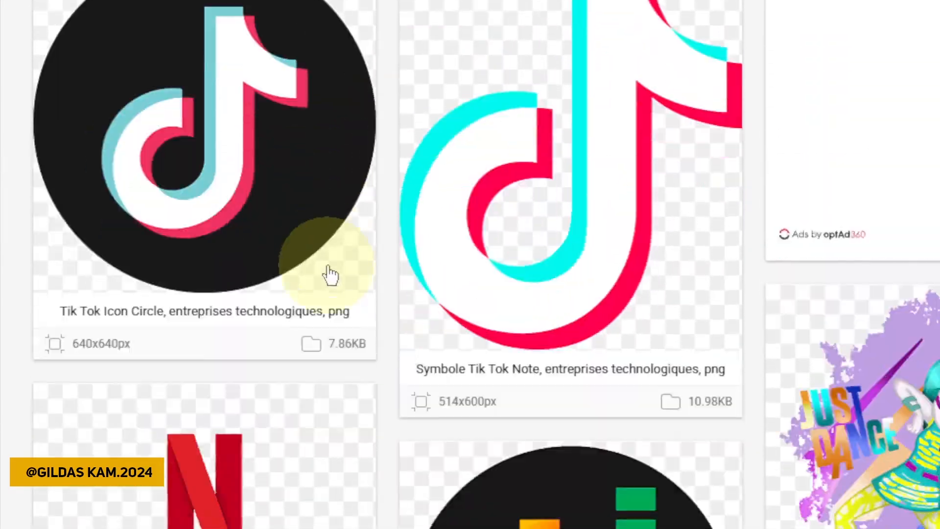
Download the free 640x640px PNG of the Tik Tok Icon Circle.
{"action": "left_click", "coordinate": [269, 280]}
{"action": "scroll", "coordinate": [475, 274], "scroll_direction": "down", "scroll_amount": 12}
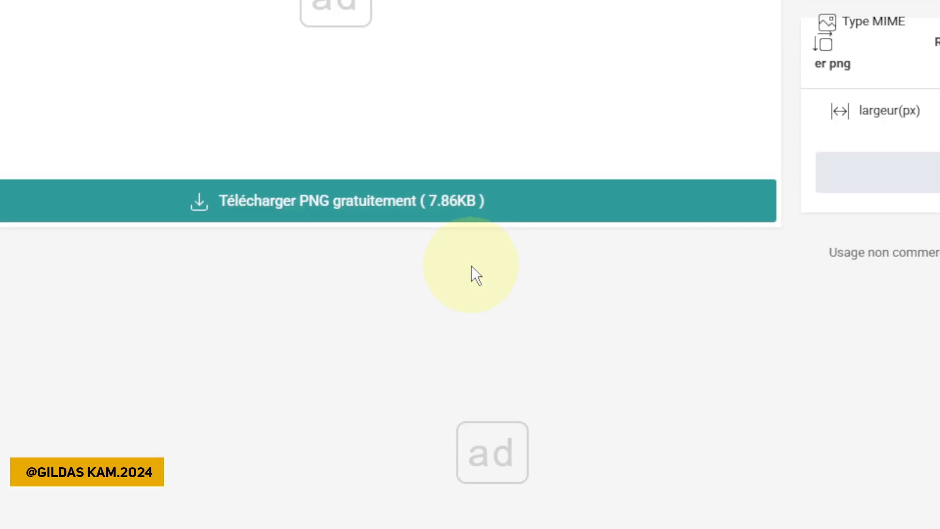
{"action": "left_click", "coordinate": [452, 211]}
{"action": "scroll", "coordinate": [405, 331], "scroll_direction": "down", "scroll_amount": 6}
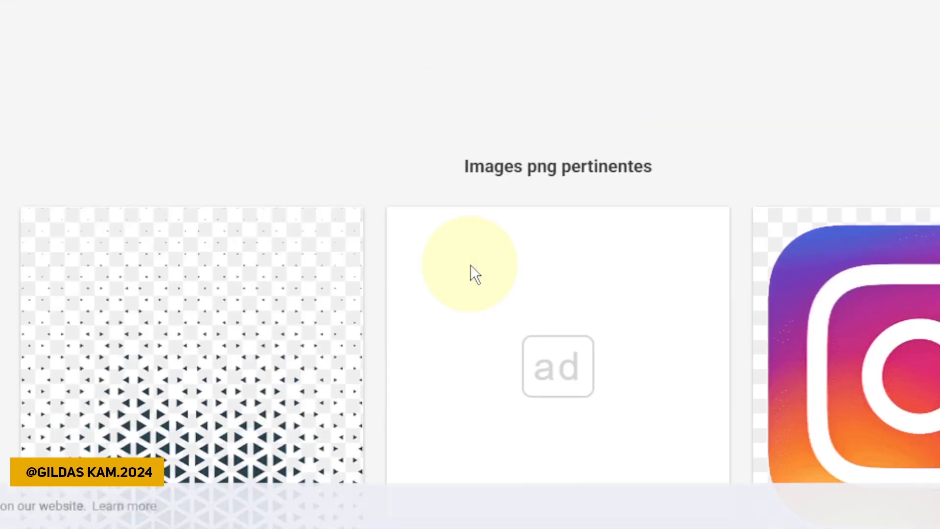
Bring the downloaded TikTok icon pngegg (56) from the Téléchargements folder into the flyer document in Photoshop.
{"action": "key", "text": "alt+Tab"}
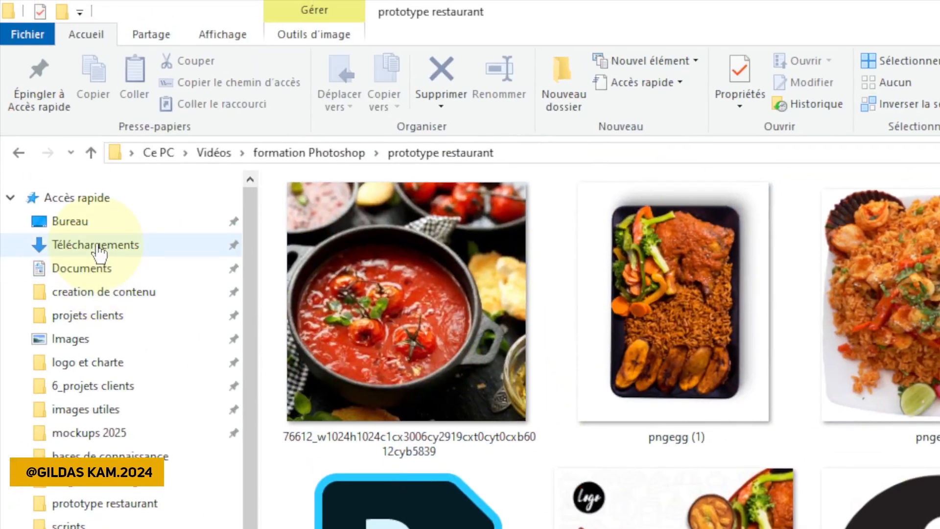
{"action": "left_click", "coordinate": [98, 246]}
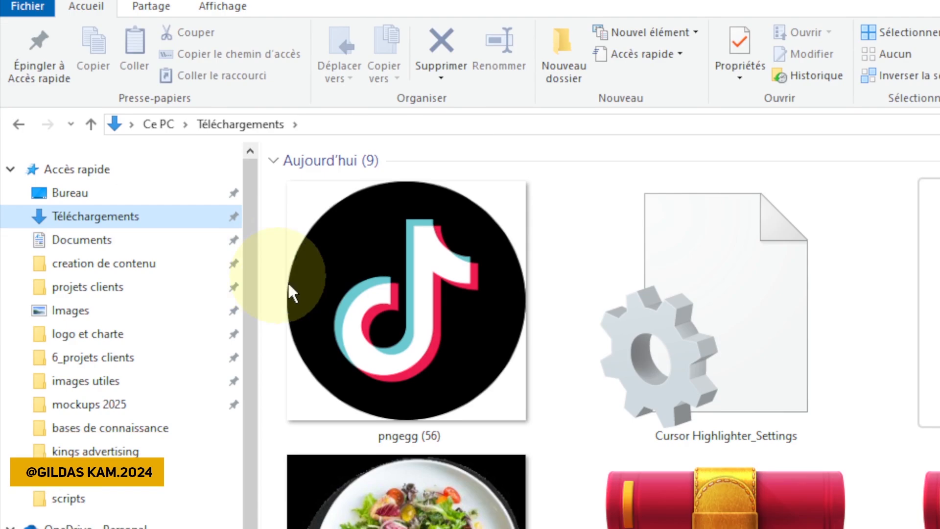
{"action": "left_click", "coordinate": [386, 356]}
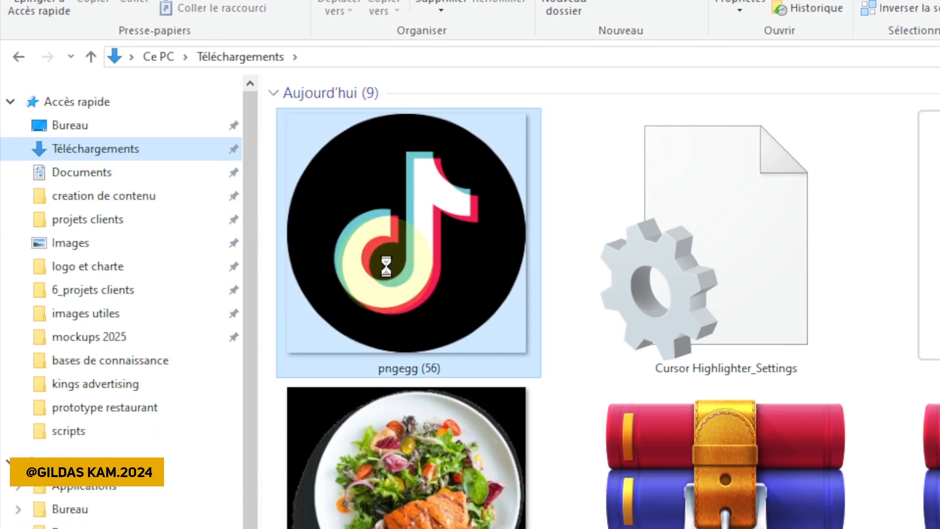
{"action": "left_click_drag", "start_coordinate": [390, 265], "coordinate": [939, 528]}
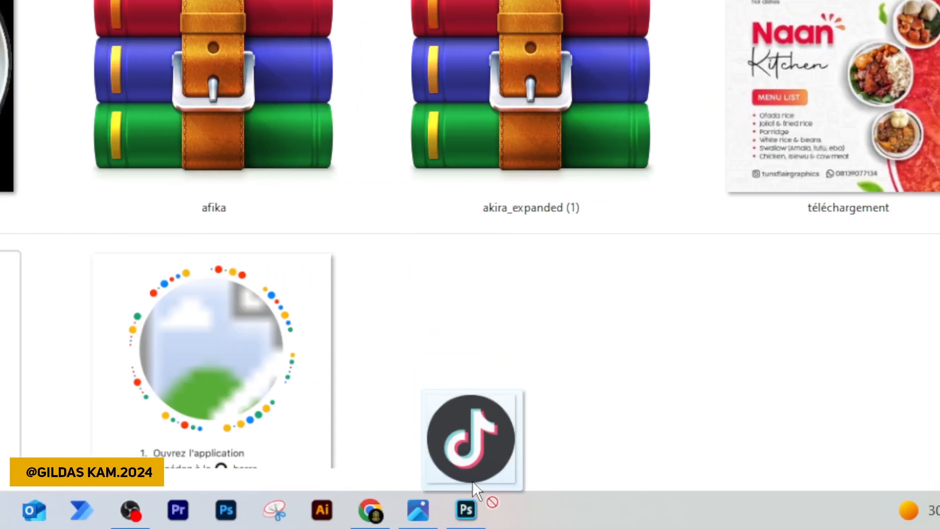
{"action": "left_click_drag", "start_coordinate": [474, 523], "coordinate": [387, 130]}
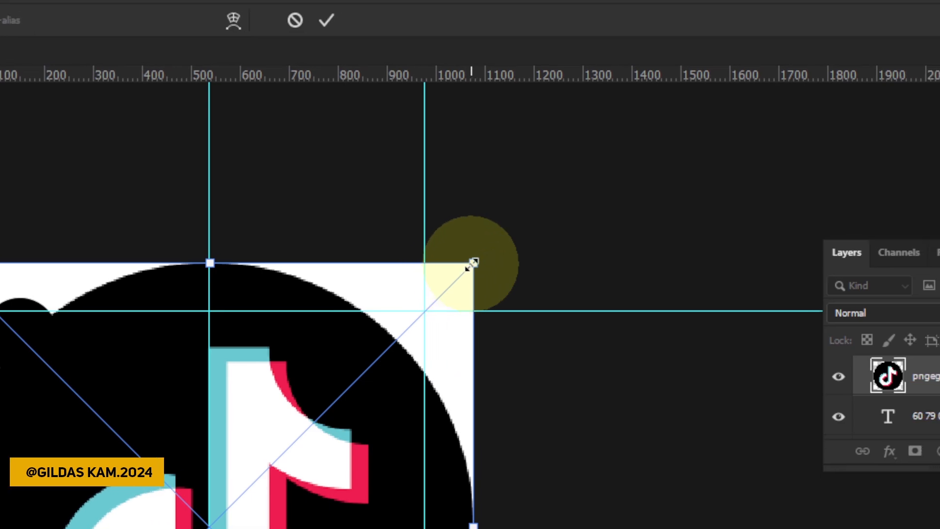
Scale the placed TikTok icon down to a small badge and move it onto the lower left guides, 100 px and 75 px from the page edges.
{"action": "left_click_drag", "start_coordinate": [473, 263], "coordinate": [461, 297]}
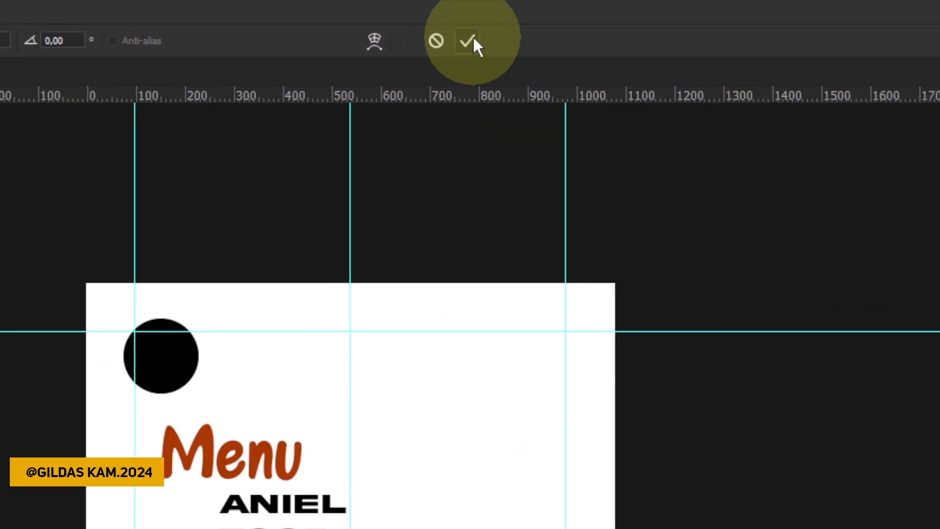
{"action": "left_click", "coordinate": [471, 38]}
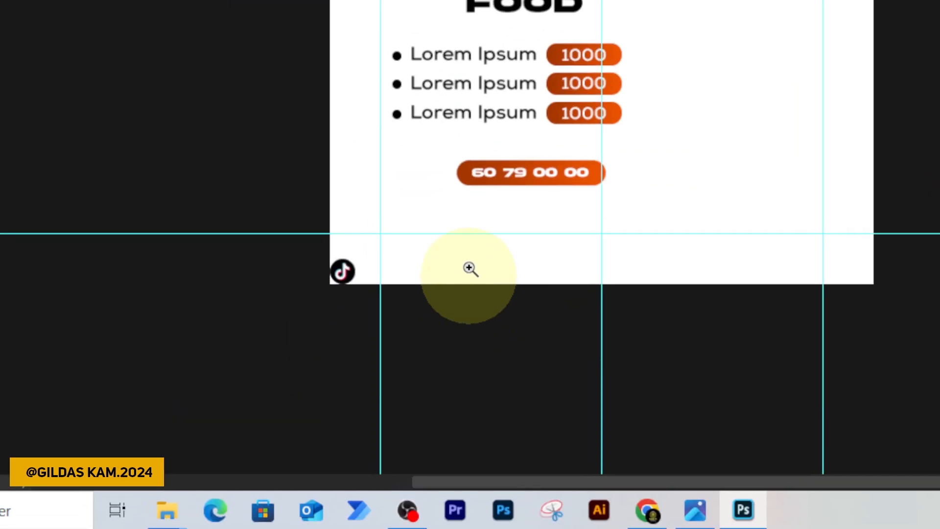
{"action": "left_click", "coordinate": [470, 268]}
{"action": "left_click_drag", "start_coordinate": [477, 372], "coordinate": [477, 326]}
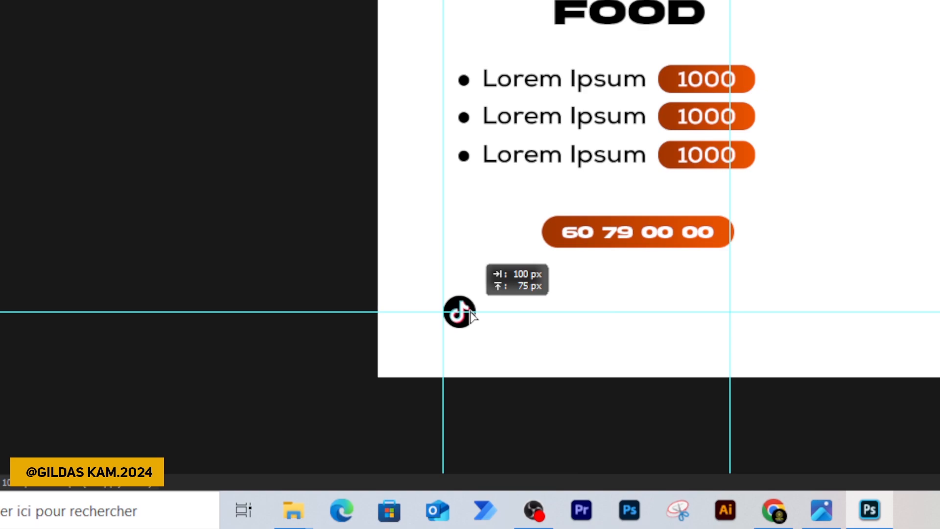
{"action": "left_click_drag", "start_coordinate": [470, 311], "coordinate": [638, 260]}
Shrink the TikTok icon a little more, keeping it against the left margin guide on the lower horizontal guide.
{"action": "left_click", "coordinate": [494, 312], "text": "ctrl"}
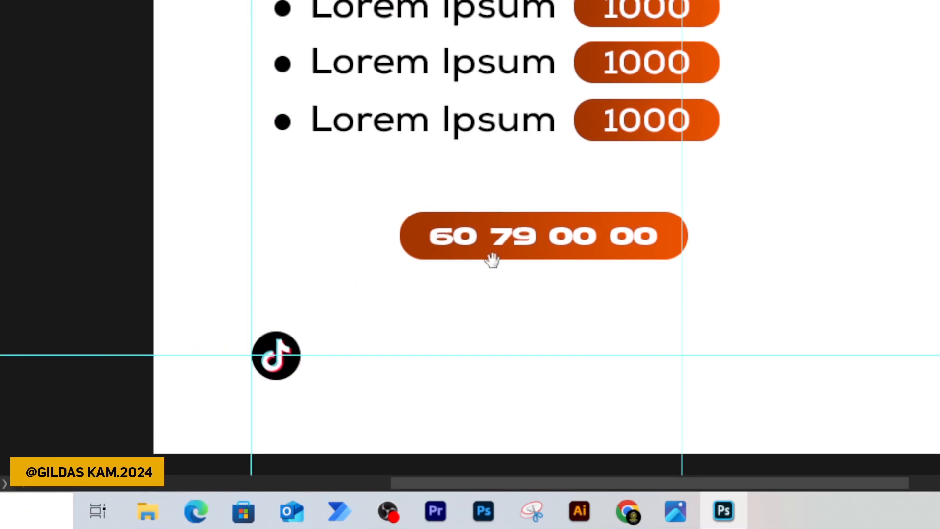
{"action": "left_click_drag", "start_coordinate": [445, 292], "coordinate": [524, 210]}
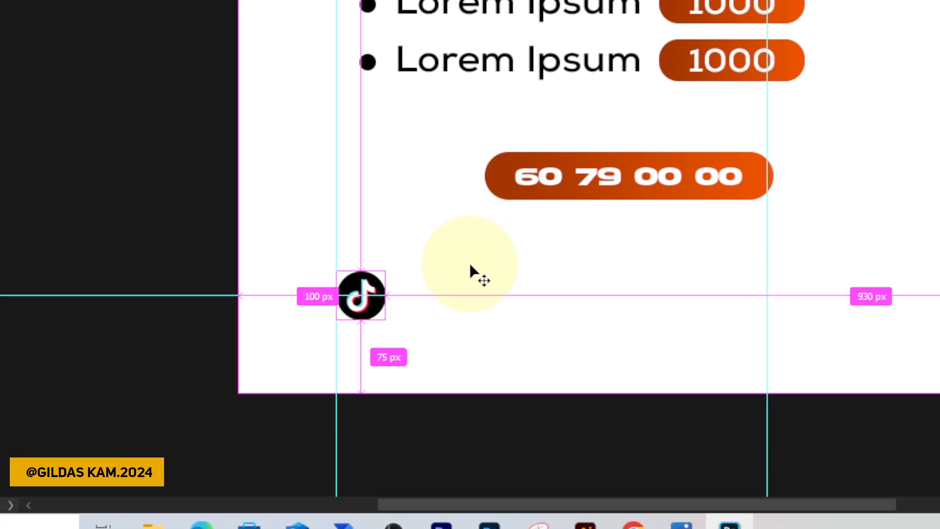
{"action": "key", "text": "ctrl+t"}
{"action": "left_click_drag", "start_coordinate": [395, 272], "coordinate": [382, 285]}
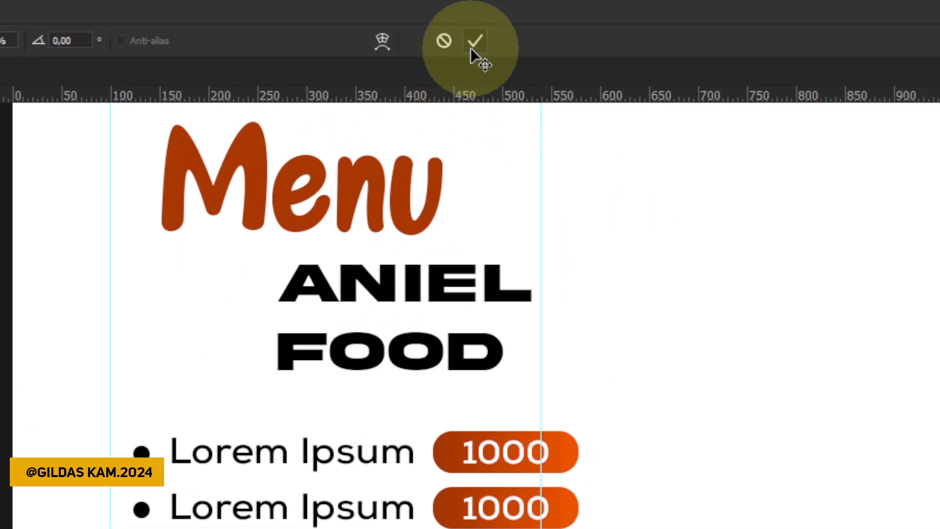
{"action": "left_click", "coordinate": [474, 44]}
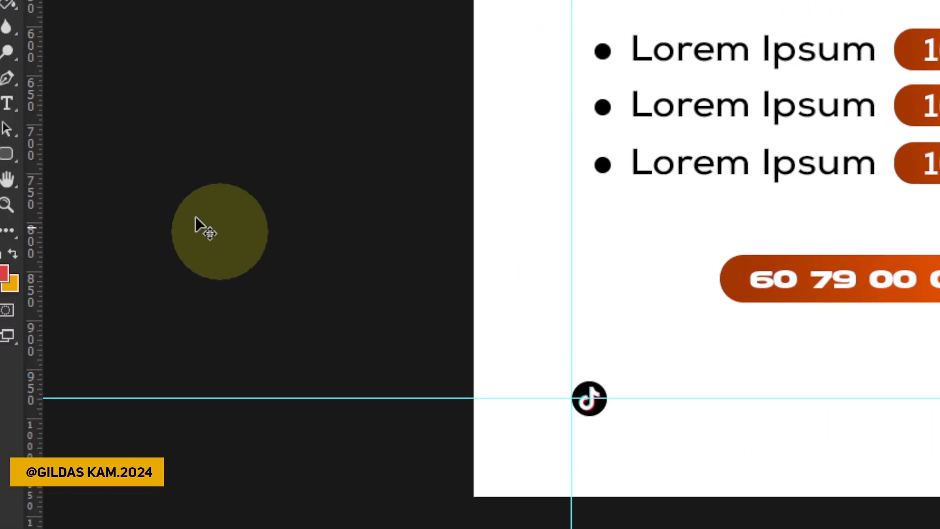
Add a new Lorem Ipsum text layer for the TikTok icon, at 8 pt with the text colour set to black.
{"action": "left_click", "coordinate": [21, 266]}
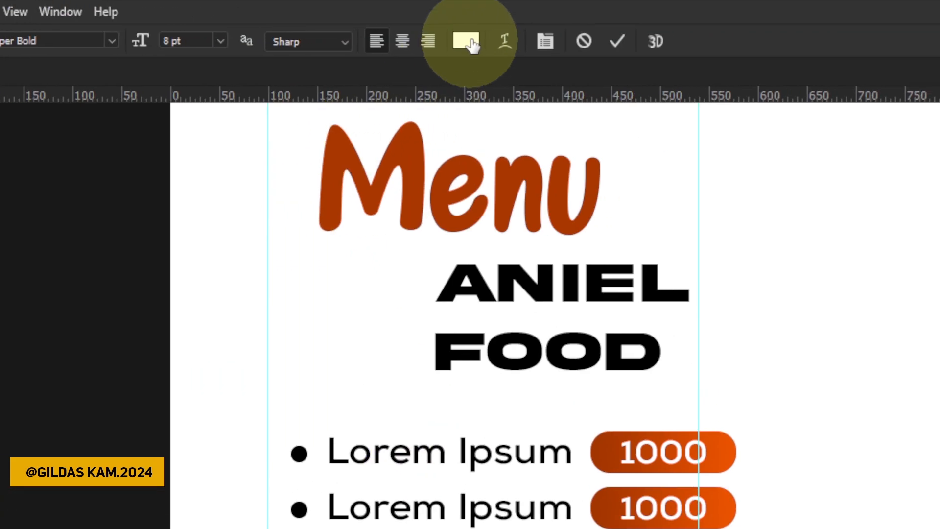
{"action": "left_click", "coordinate": [474, 41]}
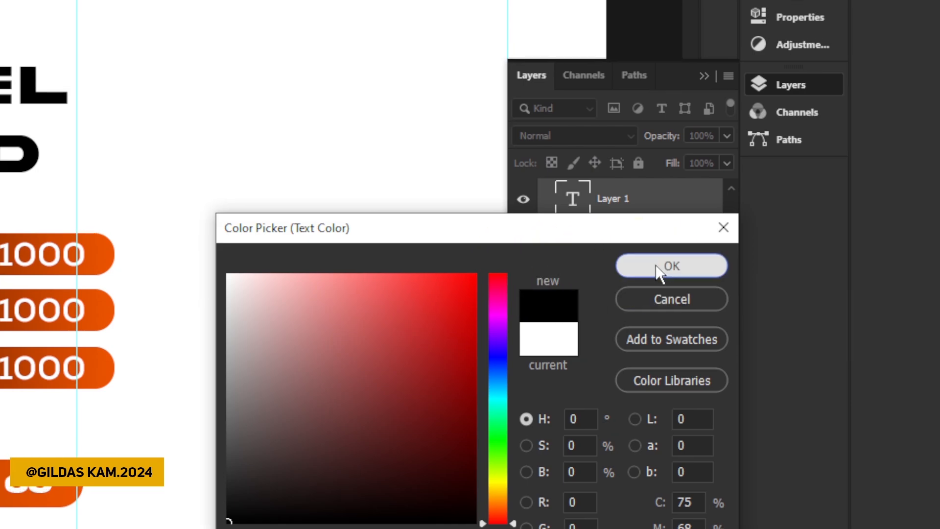
{"action": "left_click", "coordinate": [659, 272]}
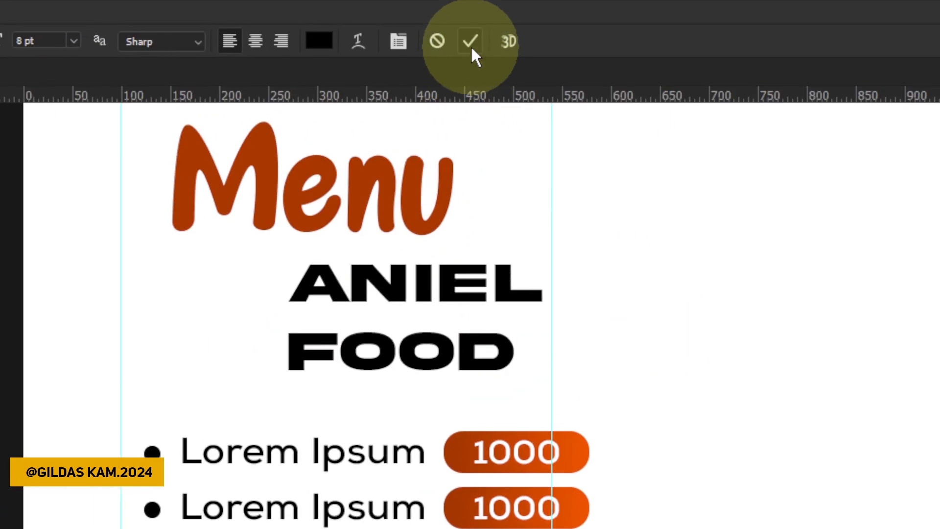
{"action": "left_click", "coordinate": [471, 44]}
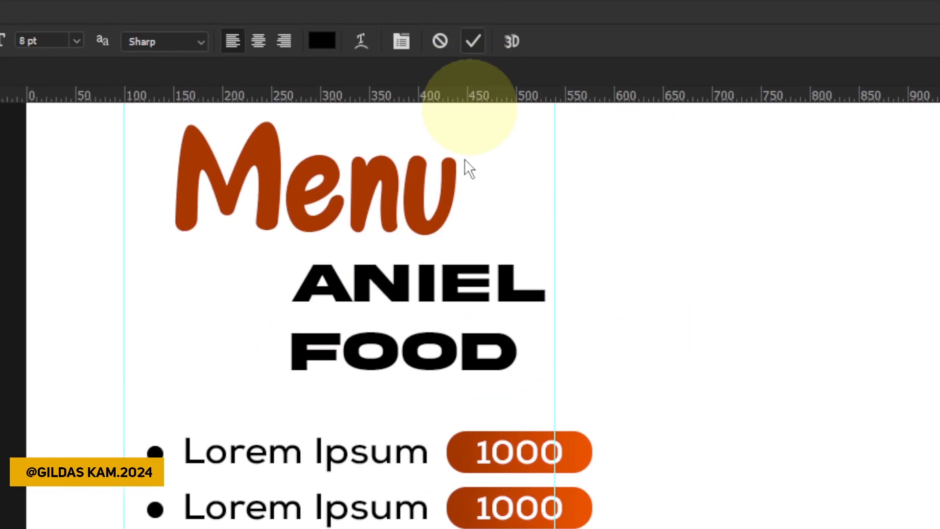
Change the font of the new Lorem Ipsum contact text from Akira Expanded to Nexa-Bold.
{"action": "left_click", "coordinate": [468, 260]}
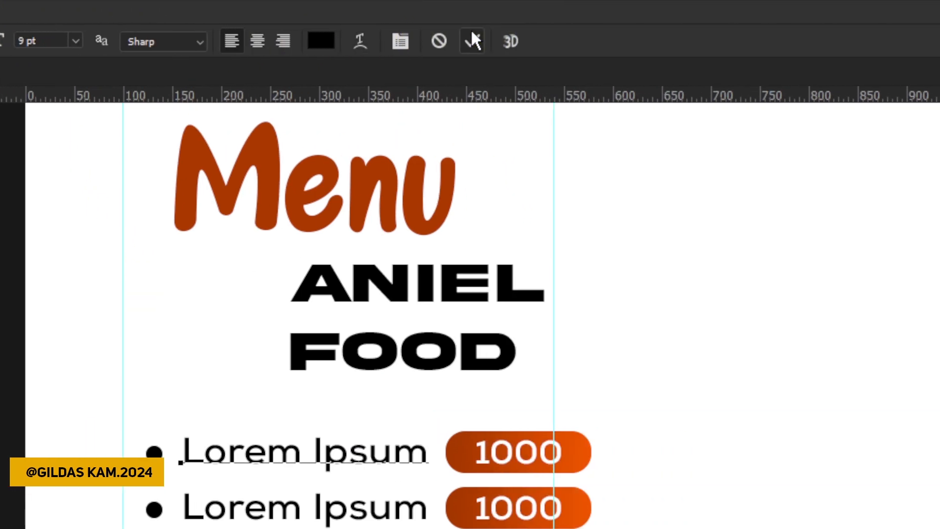
{"action": "left_click", "coordinate": [932, 41]}
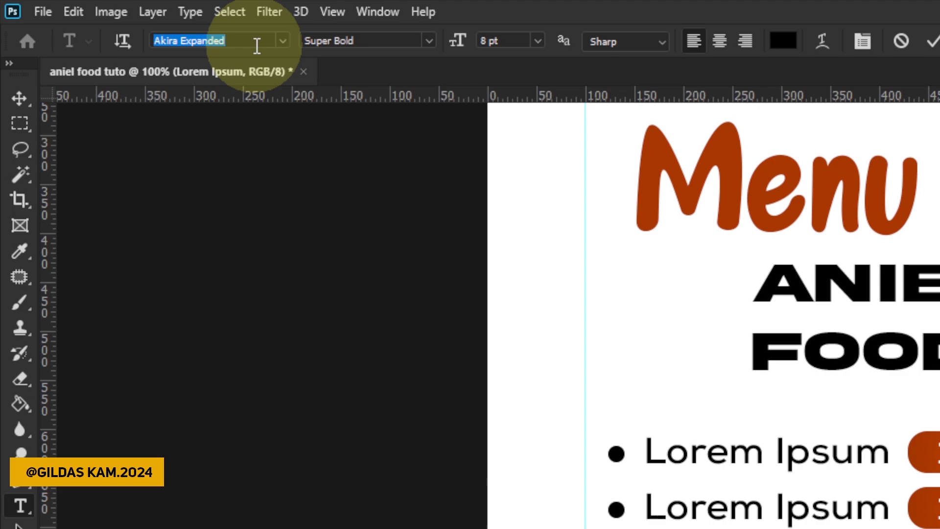
{"action": "type", "text": "nexa"}
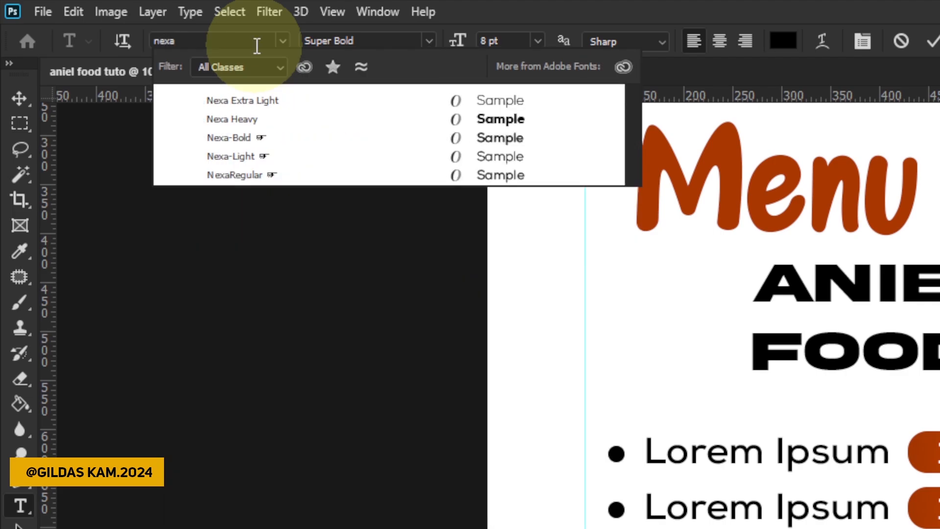
{"action": "left_click", "coordinate": [276, 138]}
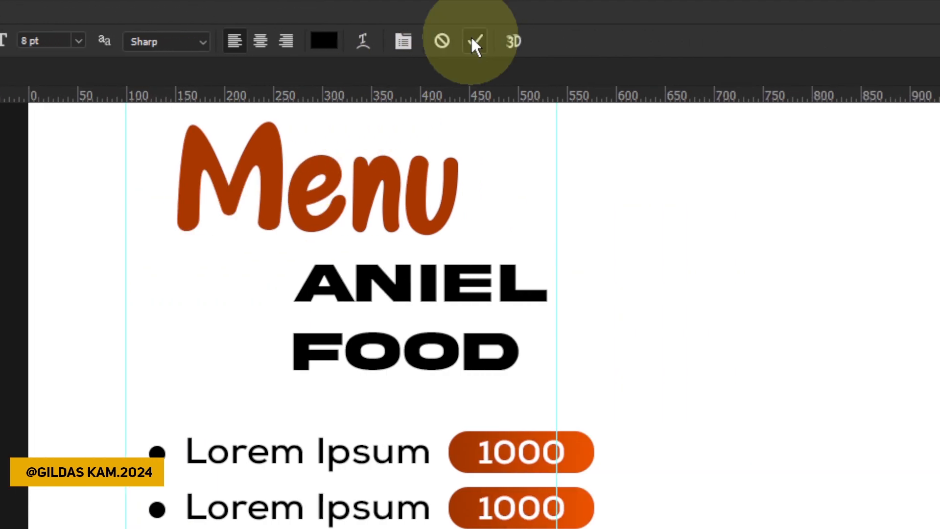
Move the Lorem Ipsum label beside the TikTok icon, vertically centred on the lower horizontal guide.
{"action": "left_click", "coordinate": [713, 41]}
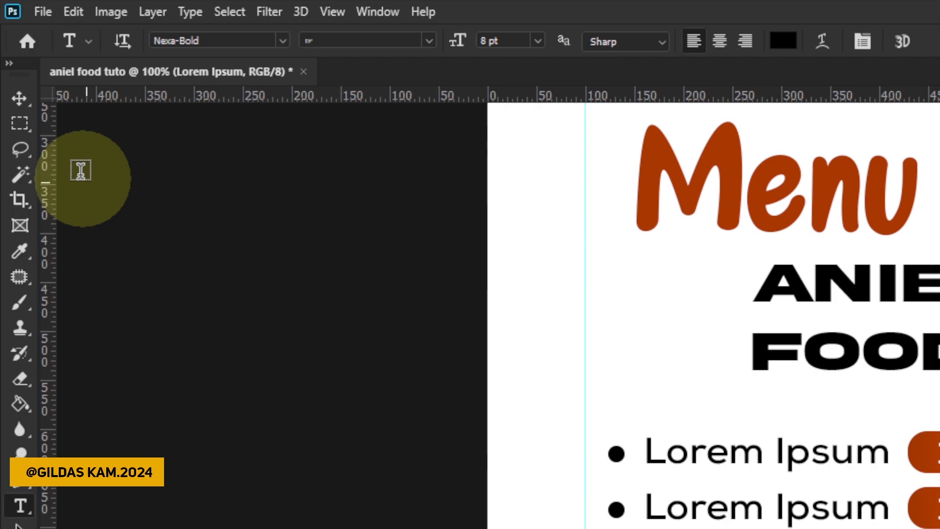
{"action": "left_click", "coordinate": [14, 100]}
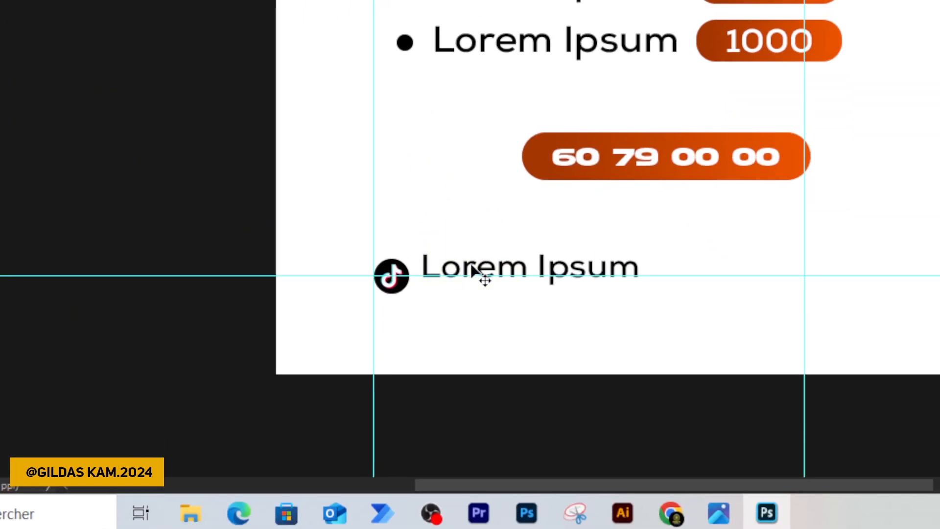
{"action": "mouse_move", "coordinate": [472, 267]}
{"action": "left_mouse_down"}
{"action": "mouse_move", "coordinate": [470, 280]}
{"action": "mouse_move", "coordinate": [467, 274]}
{"action": "left_mouse_up"}
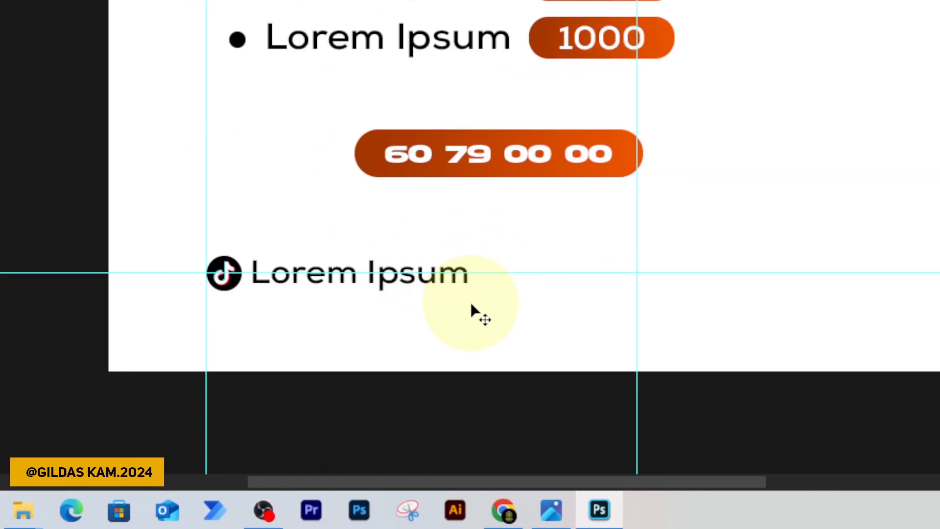
Switch to File Explorer and place the vecteezy Facebook icon from the prototype restaurant folder into the Photoshop flyer.
{"action": "key", "text": "alt+Tab"}
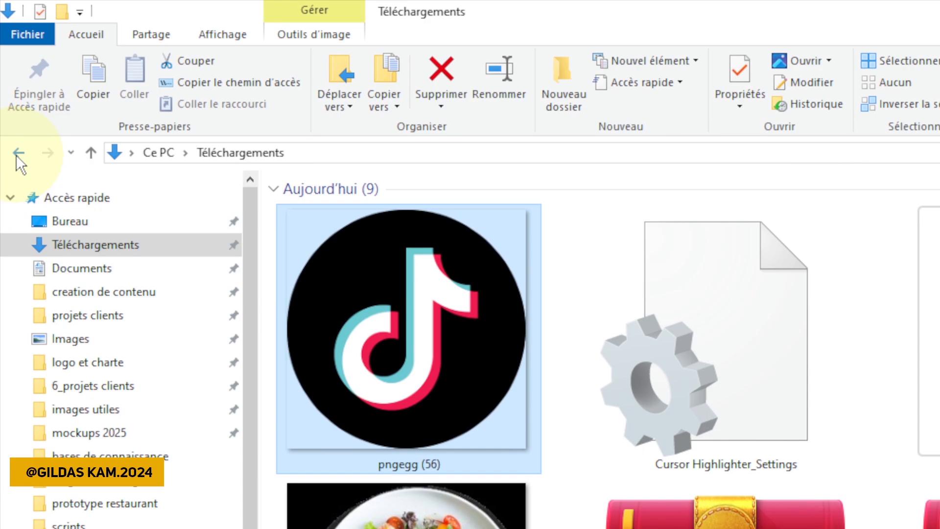
{"action": "left_click", "coordinate": [15, 155]}
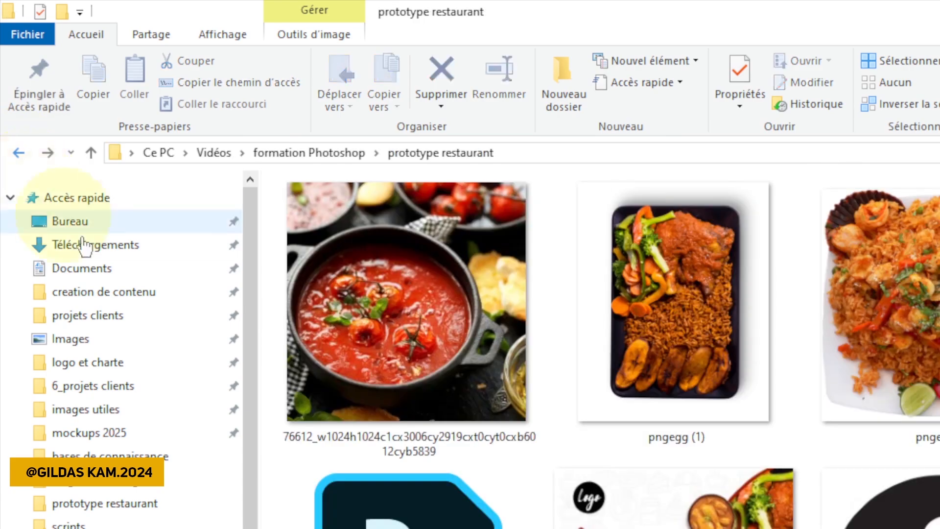
{"action": "left_click", "coordinate": [472, 267]}
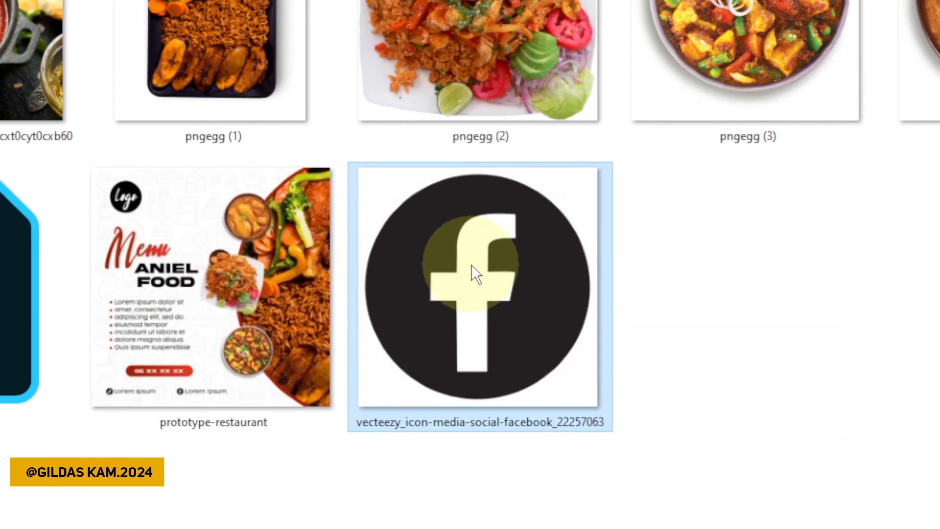
{"action": "left_click_drag", "start_coordinate": [471, 265], "coordinate": [470, 313]}
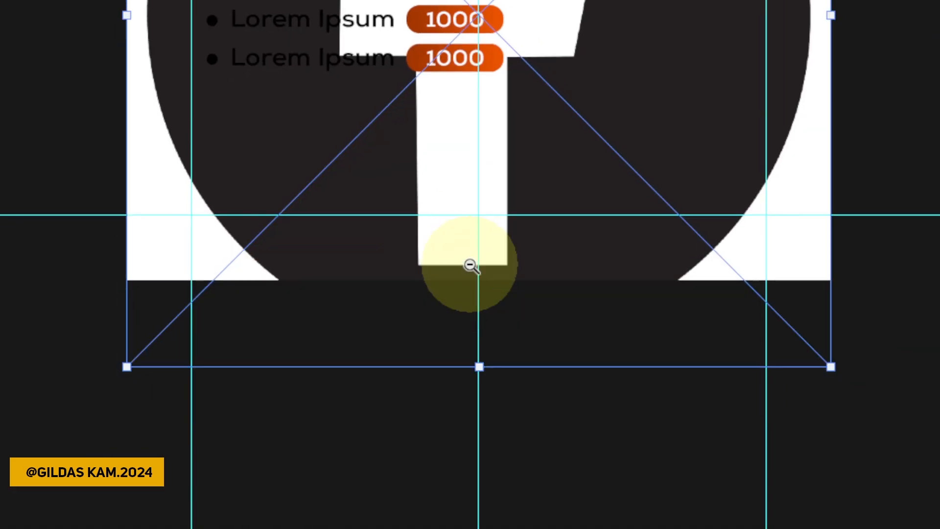
Scale the placed Facebook icon down to about 154 px square and commit the placement.
{"action": "scroll", "coordinate": [470, 265], "scroll_direction": "down", "scroll_amount": 1}
{"action": "left_click_drag", "start_coordinate": [469, 264], "coordinate": [470, 235]}
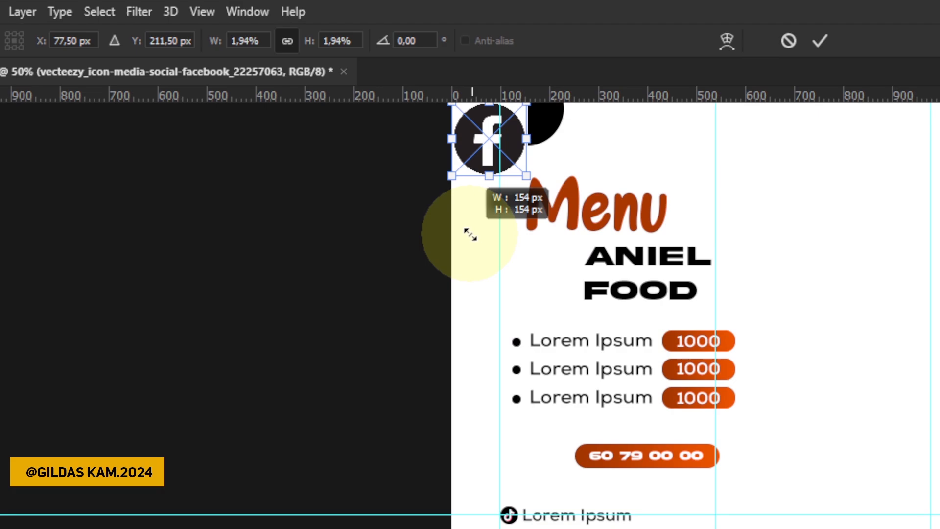
{"action": "left_click_drag", "start_coordinate": [760, 444], "coordinate": [909, 528]}
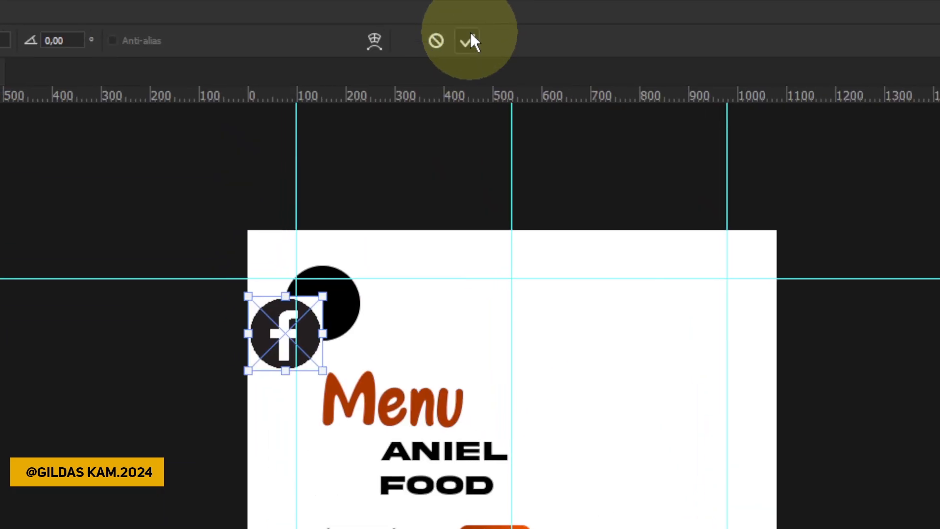
{"action": "left_click", "coordinate": [468, 41]}
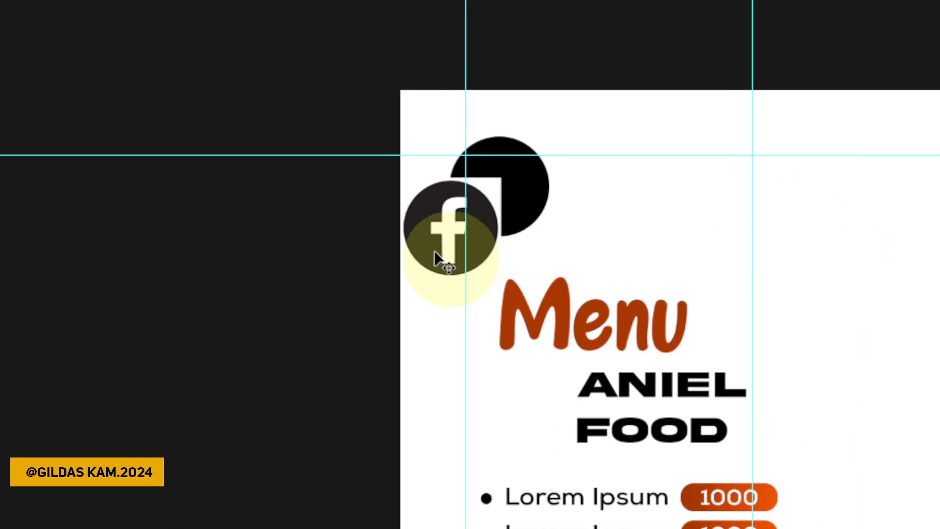
Move the Facebook icon onto the lower guide after the TikTok label and scale it down to a small badge.
{"action": "left_click_drag", "start_coordinate": [434, 251], "coordinate": [473, 334]}
{"action": "key", "text": "ctrl+t"}
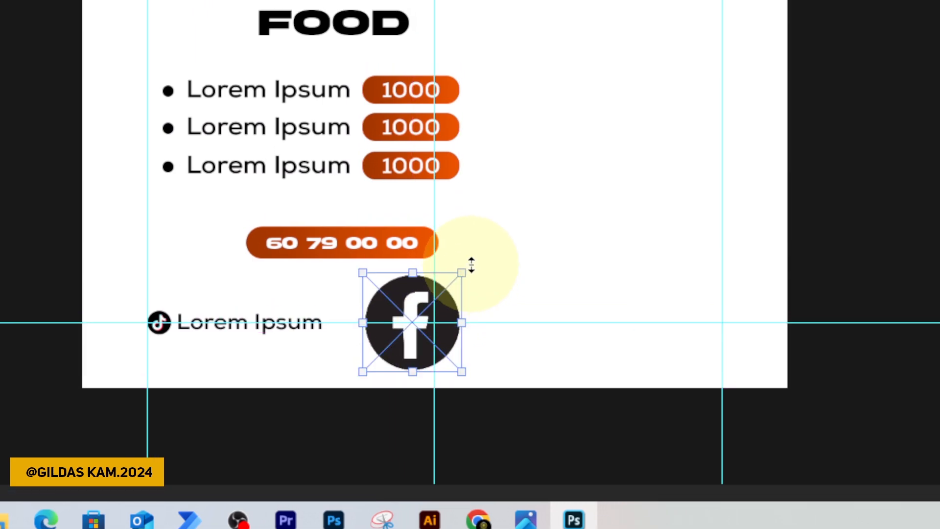
{"action": "left_click_drag", "start_coordinate": [465, 270], "coordinate": [425, 297]}
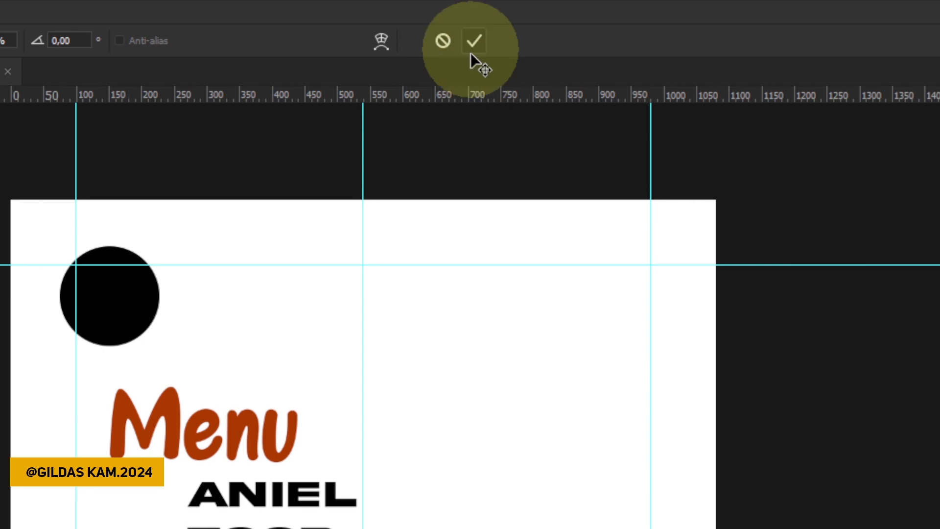
{"action": "left_click", "coordinate": [475, 41]}
Move the Facebook icon along the lower guide onto the TikTok icon to compare their sizes.
{"action": "left_click", "coordinate": [470, 370], "text": "ctrl"}
{"action": "left_click", "coordinate": [468, 309], "text": "ctrl"}
{"action": "left_click_drag", "start_coordinate": [462, 338], "coordinate": [282, 279]}
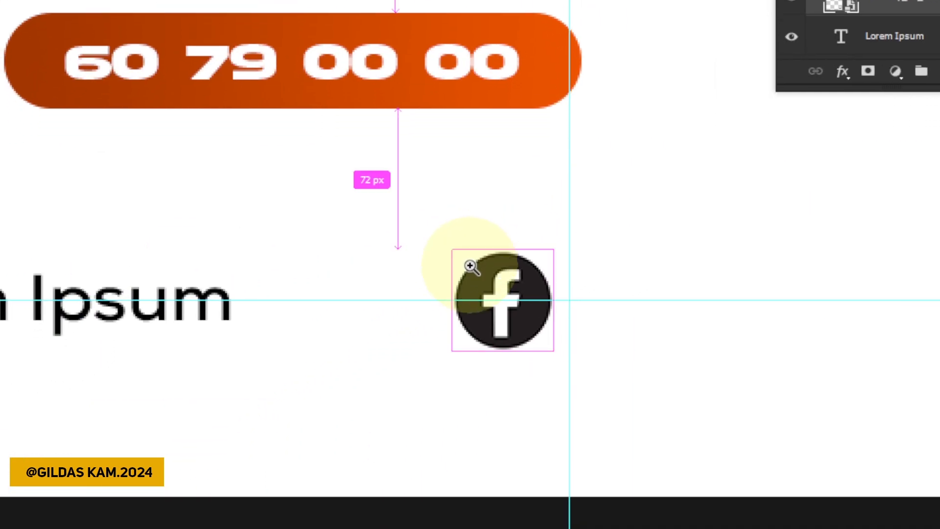
{"action": "left_click_drag", "start_coordinate": [484, 325], "coordinate": [343, 328]}
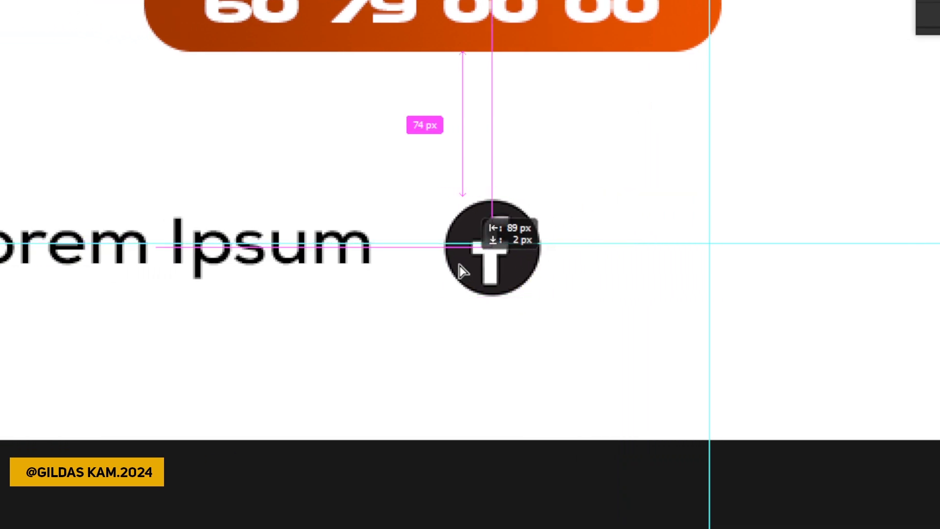
{"action": "left_click_drag", "start_coordinate": [463, 272], "coordinate": [316, 269]}
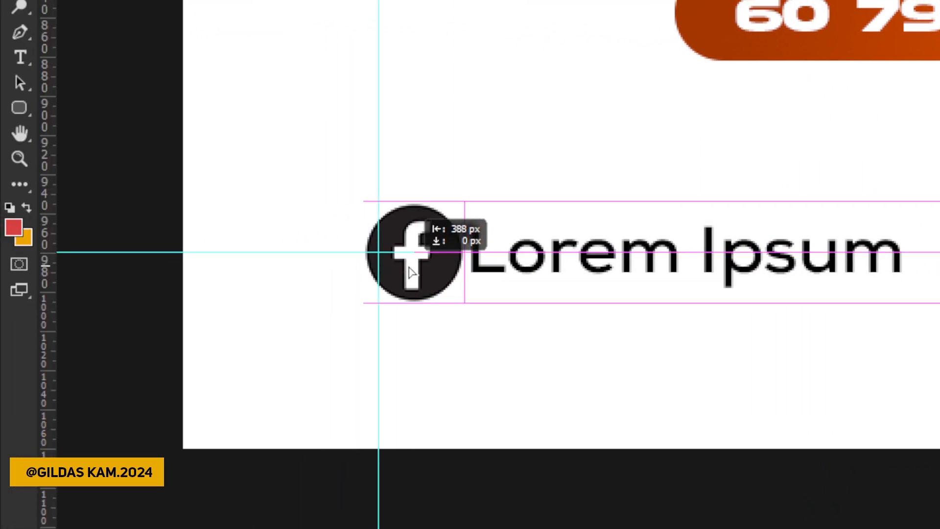
{"action": "left_click_drag", "start_coordinate": [408, 266], "coordinate": [409, 264]}
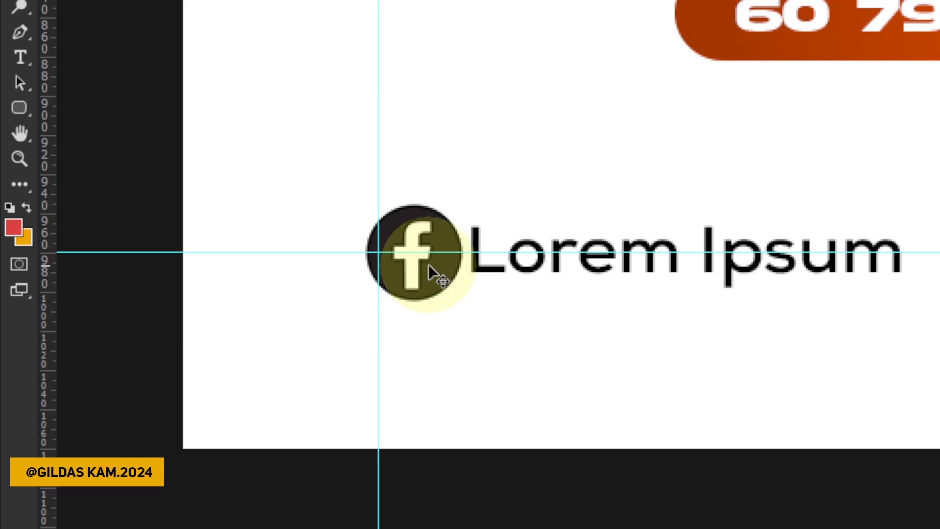
Shrink the Facebook icon closer to the TikTok icon's size and return it to the right of the TikTok label on the guide.
{"action": "key", "text": "ctrl+t"}
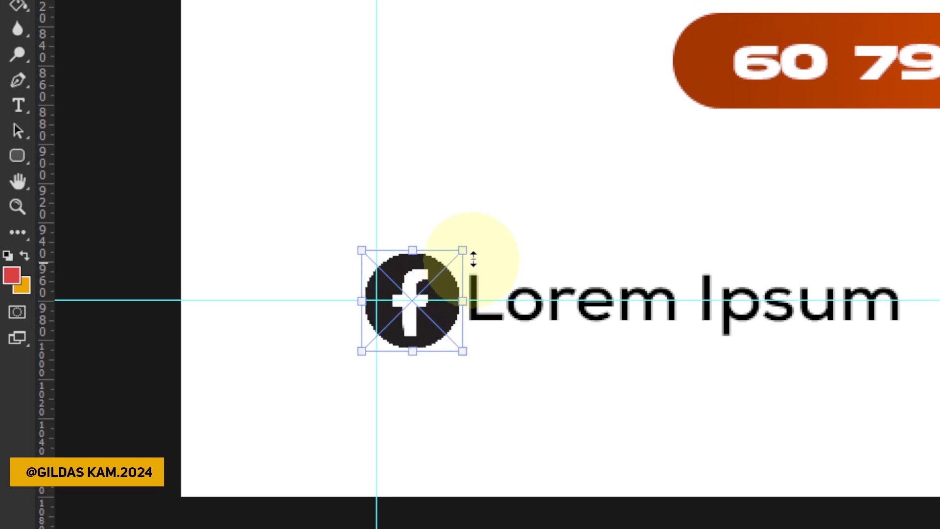
{"action": "mouse_move", "coordinate": [470, 264]}
{"action": "left_mouse_down"}
{"action": "mouse_move", "coordinate": [433, 303]}
{"action": "mouse_move", "coordinate": [450, 294]}
{"action": "mouse_move", "coordinate": [467, 258]}
{"action": "mouse_move", "coordinate": [440, 270]}
{"action": "mouse_move", "coordinate": [483, 268]}
{"action": "mouse_move", "coordinate": [472, 265]}
{"action": "left_mouse_up"}
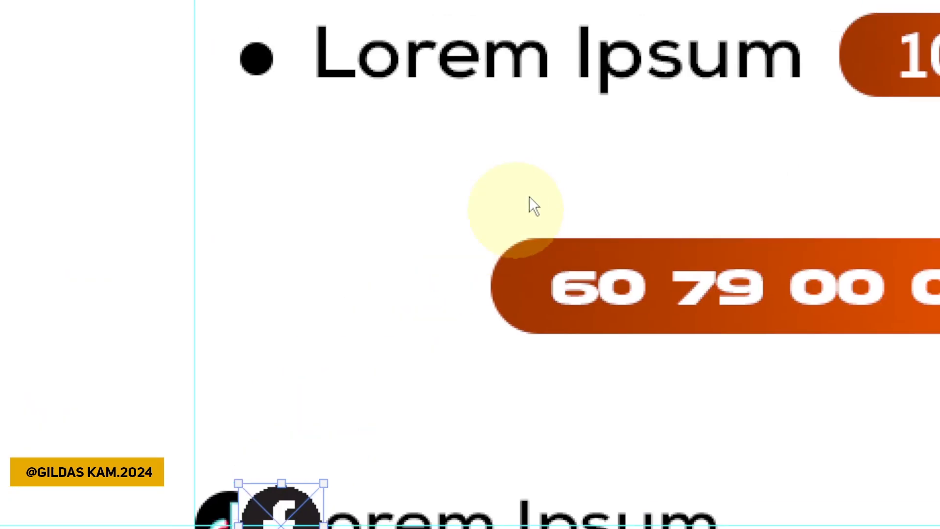
{"action": "left_click", "coordinate": [477, 42]}
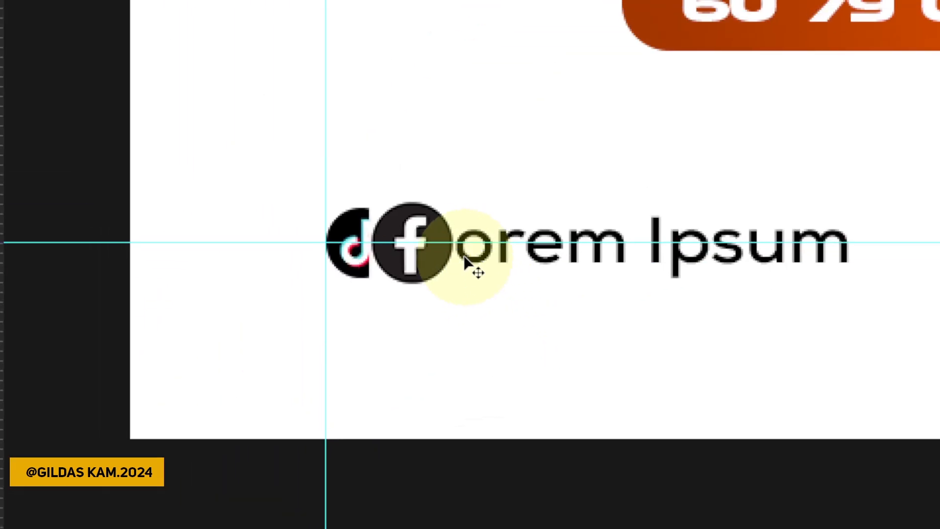
{"action": "left_click_drag", "start_coordinate": [256, 259], "coordinate": [570, 277]}
{"action": "left_click_drag", "start_coordinate": [505, 276], "coordinate": [473, 270]}
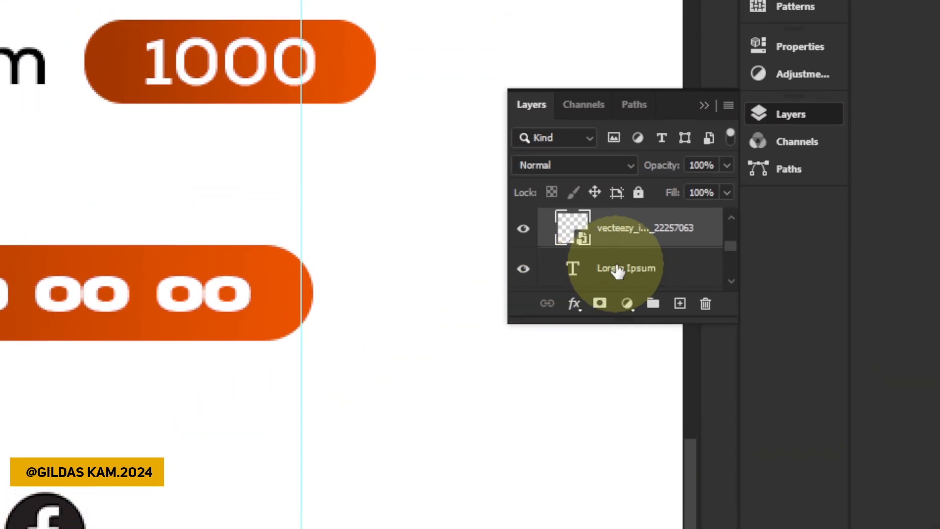
Duplicate the Lorem Ipsum label and place the copy to the right of the Facebook icon on the same guide.
{"action": "left_click", "coordinate": [619, 269]}
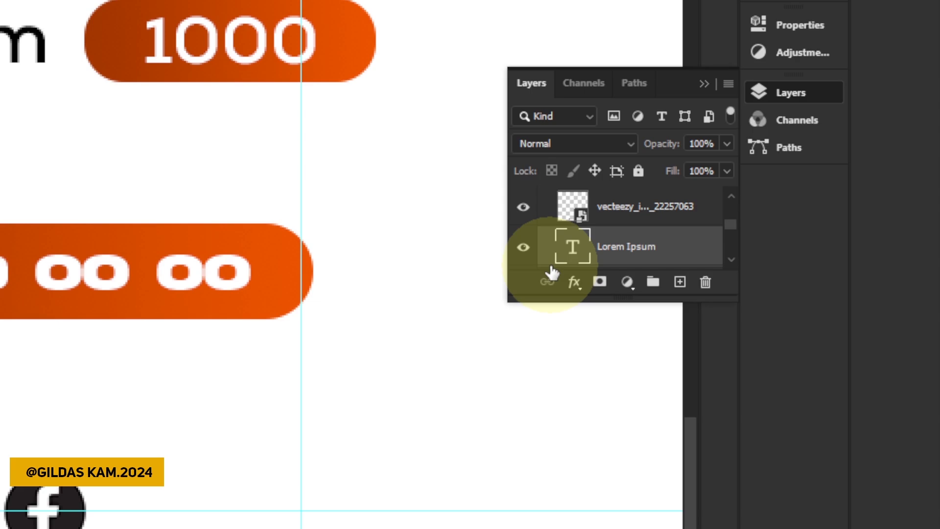
{"action": "key", "text": "ctrl+j"}
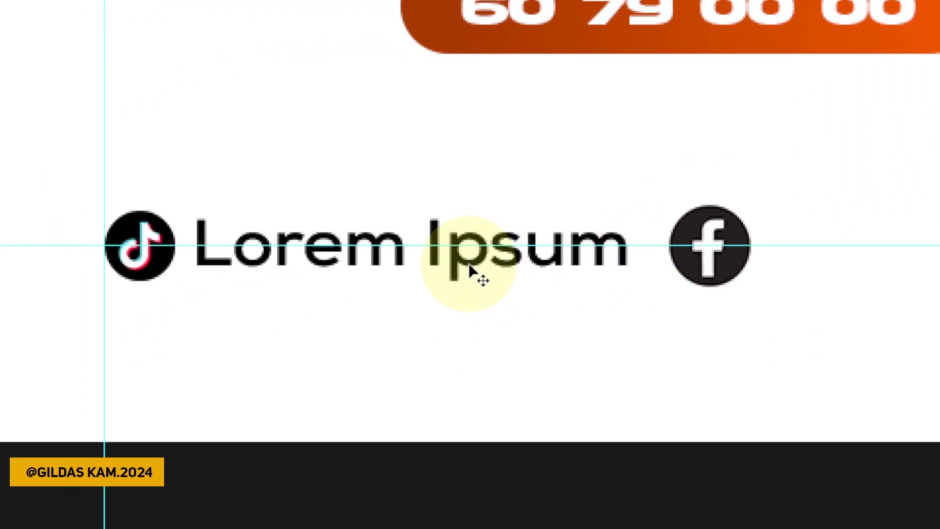
{"action": "mouse_move", "coordinate": [478, 278]}
{"action": "left_mouse_down"}
{"action": "mouse_move", "coordinate": [771, 272]}
{"action": "mouse_move", "coordinate": [478, 277]}
{"action": "left_mouse_up"}
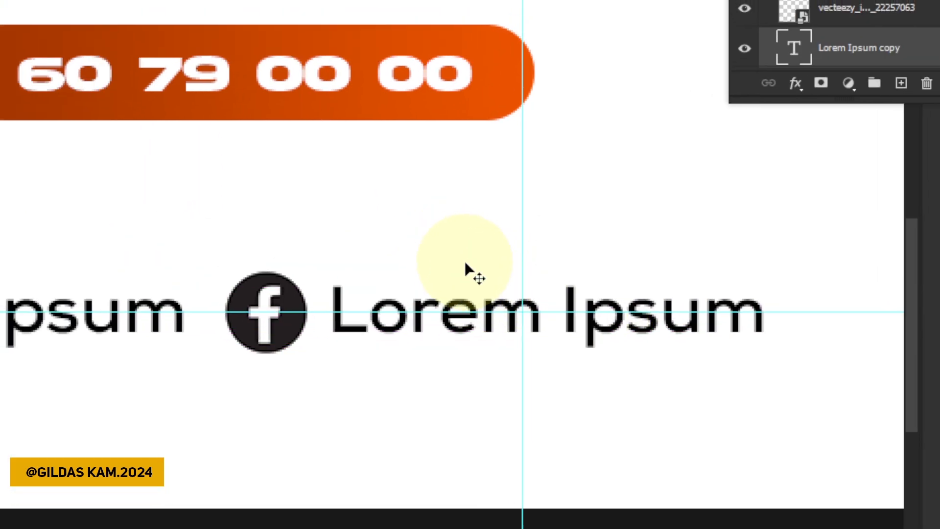
Select the Facebook icon and its label together and shift them slightly right along the guide, widening the gap from the TikTok label.
{"action": "key", "text": "alt+space"}
{"action": "left_click", "coordinate": [443, 265]}
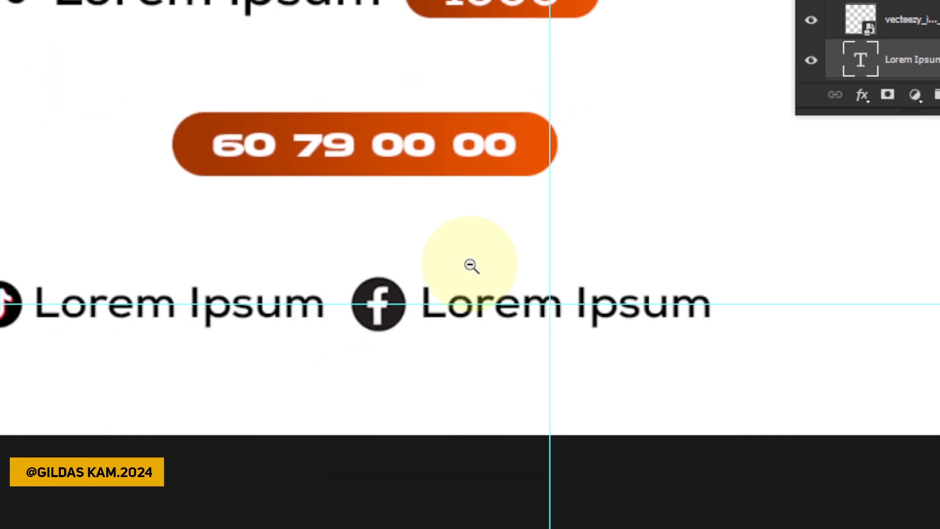
{"action": "left_click", "coordinate": [443, 264]}
{"action": "left_click", "coordinate": [470, 264], "text": "alt"}
{"action": "left_click_drag", "start_coordinate": [448, 300], "coordinate": [479, 445]}
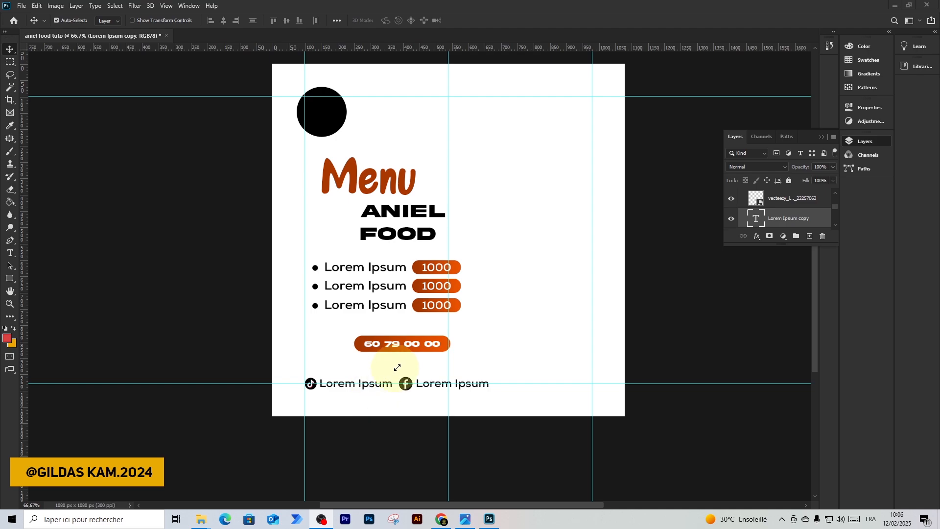
{"action": "left_click", "coordinate": [435, 367], "text": "ctrl"}
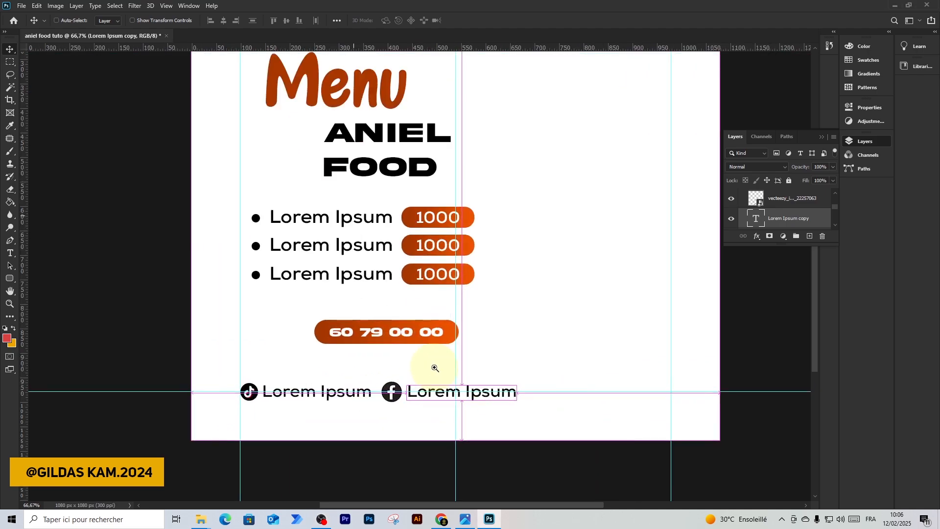
{"action": "left_click", "coordinate": [434, 367], "text": "ctrl"}
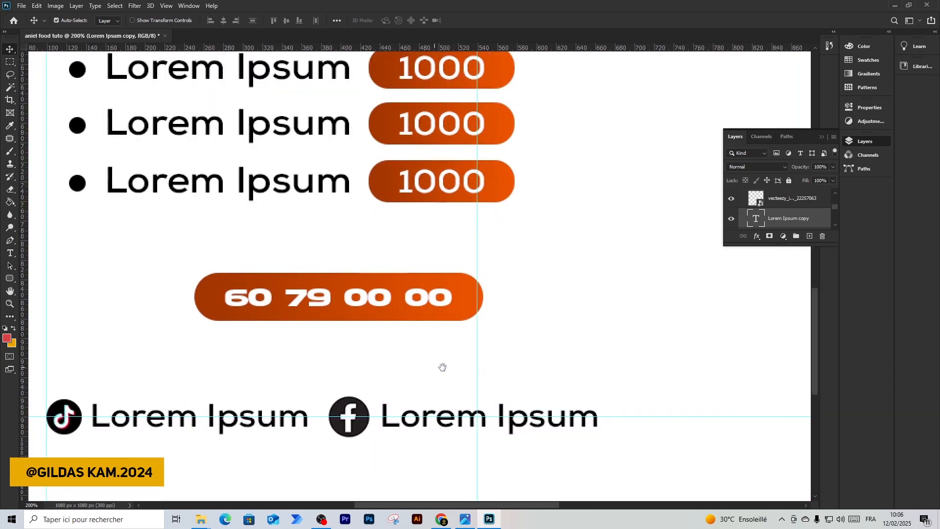
{"action": "left_click_drag", "start_coordinate": [441, 367], "coordinate": [534, 351]}
{"action": "left_click", "coordinate": [372, 361]}
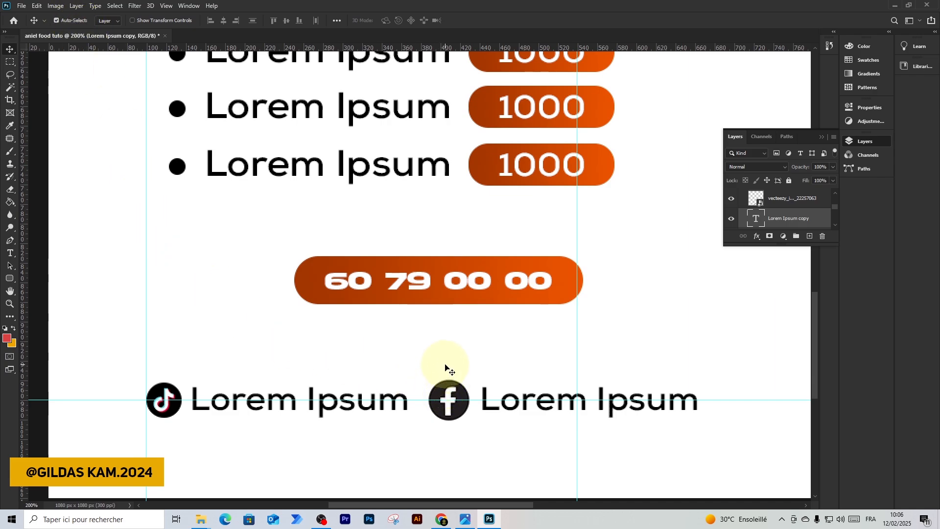
{"action": "mouse_move", "coordinate": [459, 382]}
{"action": "left_mouse_down"}
{"action": "mouse_move", "coordinate": [556, 416]}
{"action": "mouse_move", "coordinate": [718, 439]}
{"action": "left_mouse_up"}
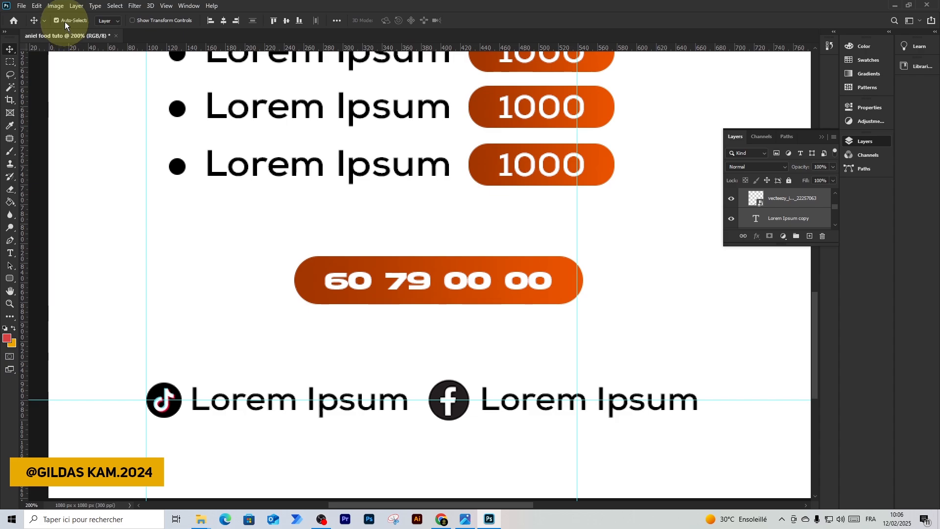
{"action": "left_click", "coordinate": [289, 300]}
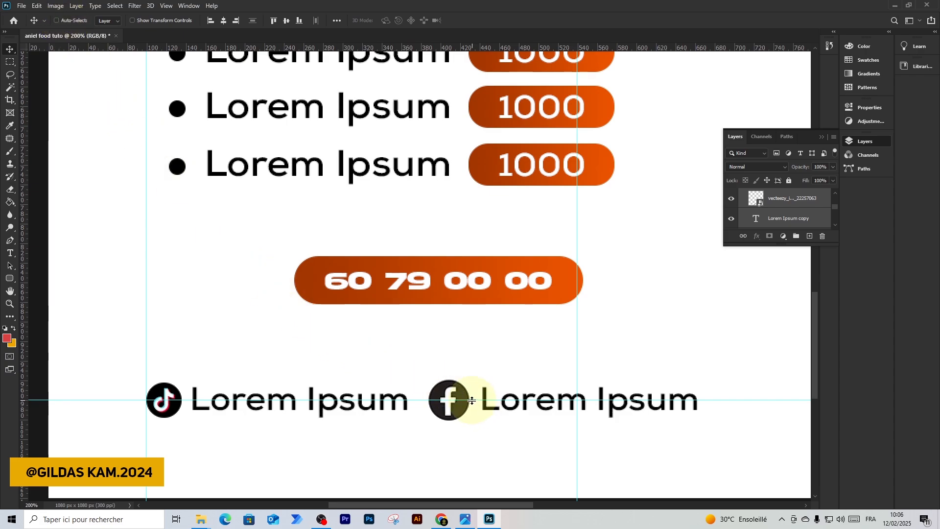
{"action": "left_click_drag", "start_coordinate": [458, 398], "coordinate": [479, 398]}
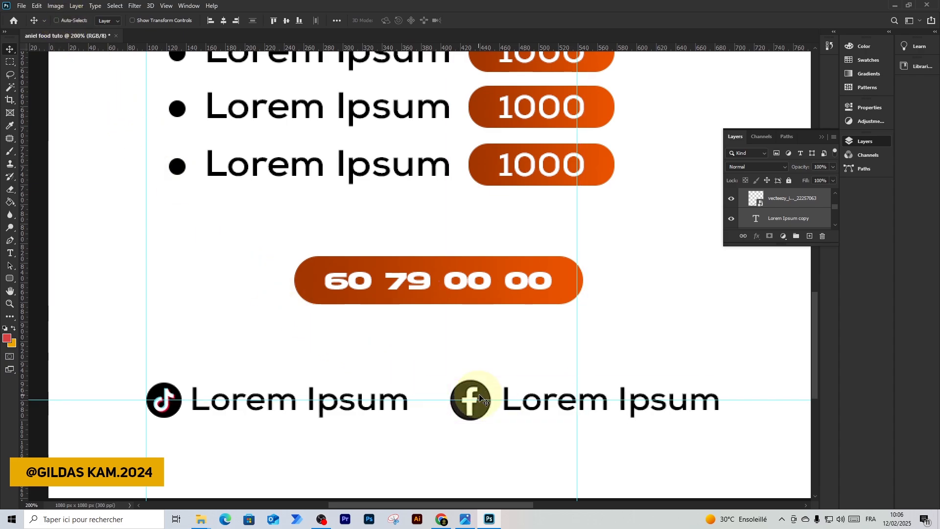
{"action": "left_click", "coordinate": [535, 366], "text": "alt"}
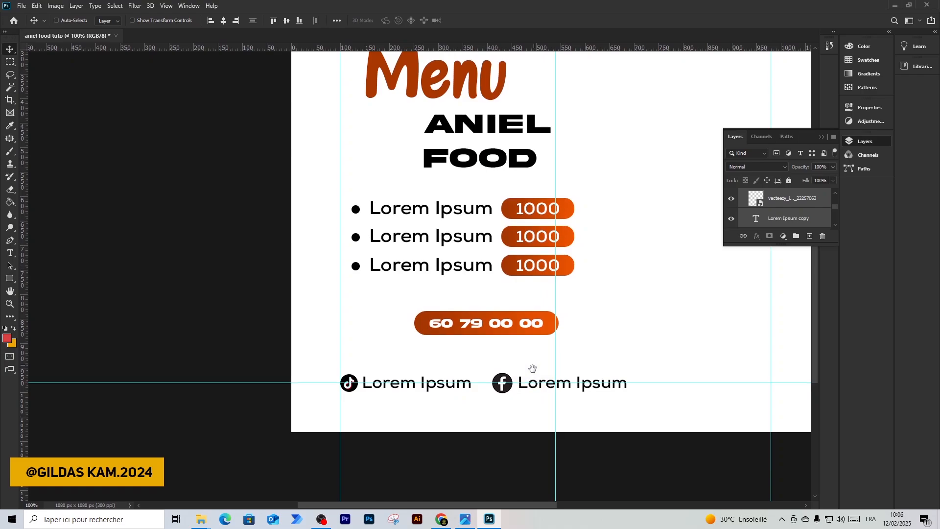
{"action": "left_click_drag", "start_coordinate": [533, 366], "coordinate": [468, 438]}
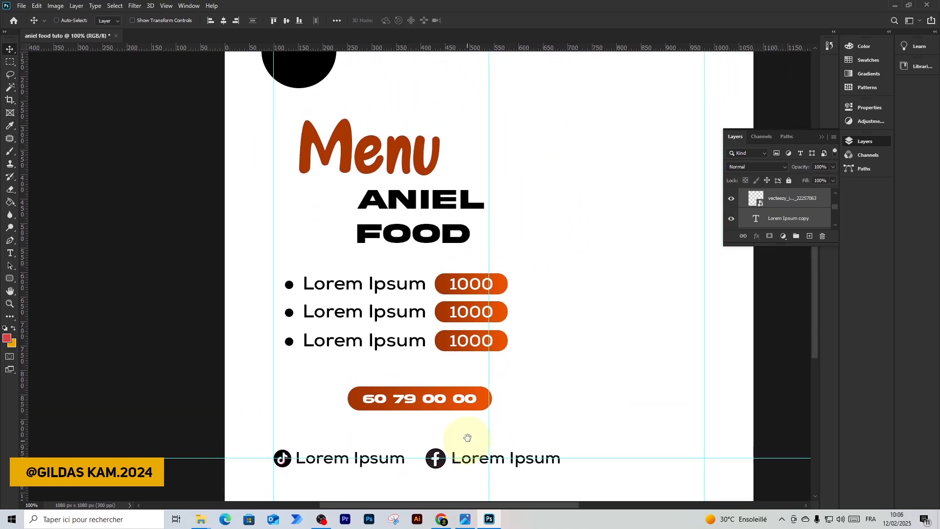
{"action": "left_click", "coordinate": [484, 372], "text": "alt"}
{"action": "left_click_drag", "start_coordinate": [451, 331], "coordinate": [544, 382]}
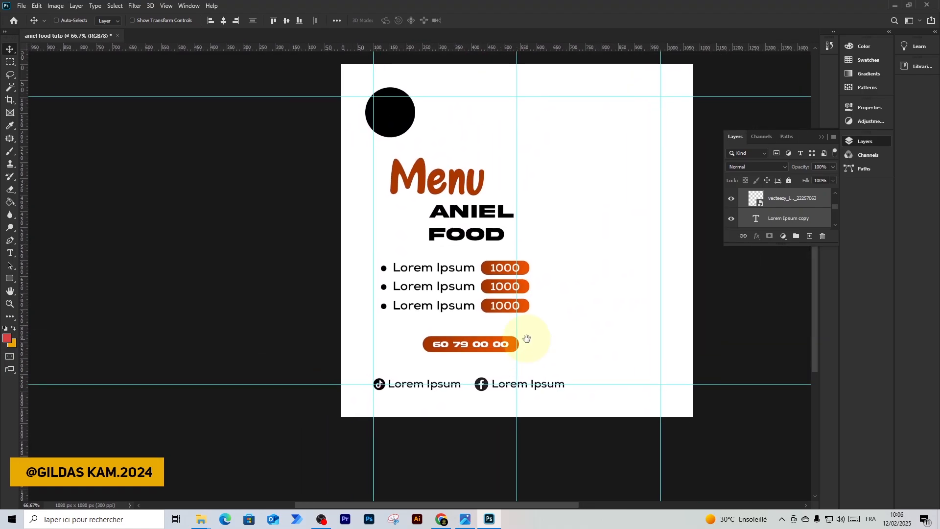
{"action": "left_click_drag", "start_coordinate": [527, 339], "coordinate": [550, 355]}
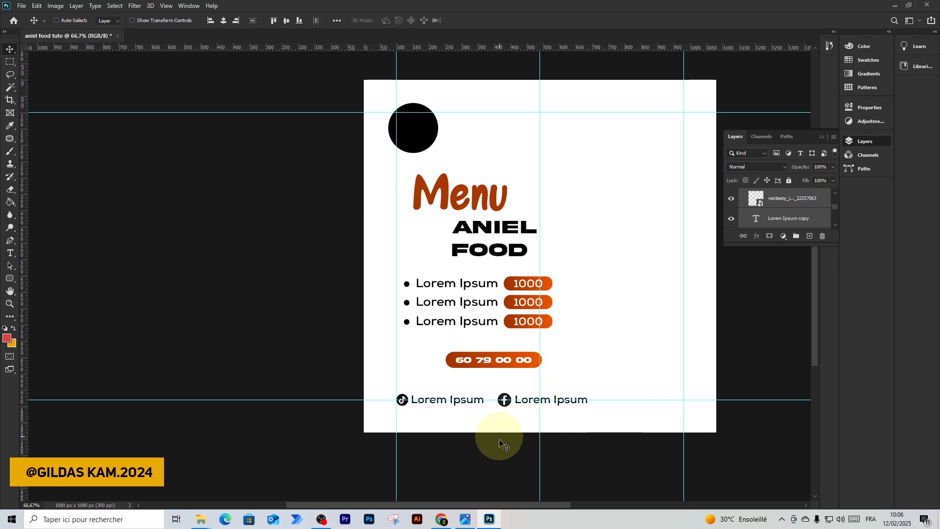
Compare the flyer with the prototype-restaurant.jpg reference image, and select the Background layer.
{"action": "left_click", "coordinate": [465, 519]}
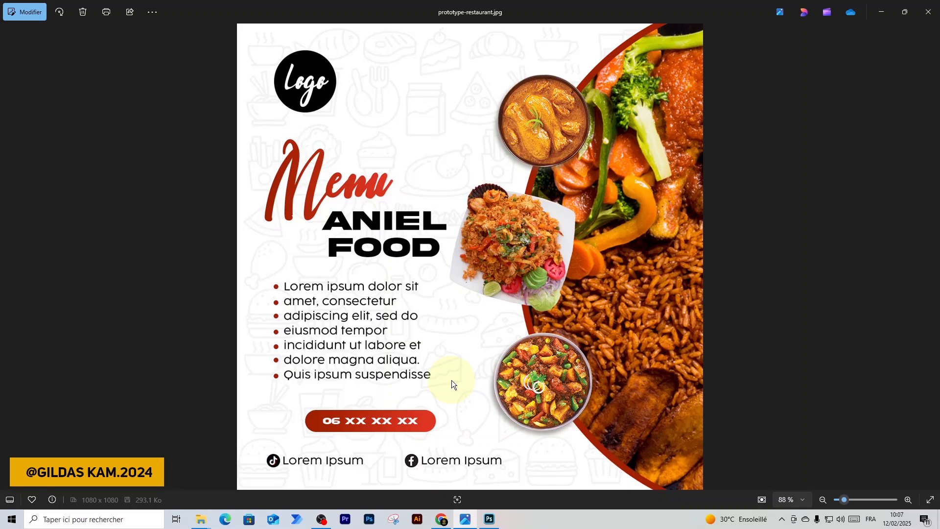
{"action": "key", "text": "alt+Tab"}
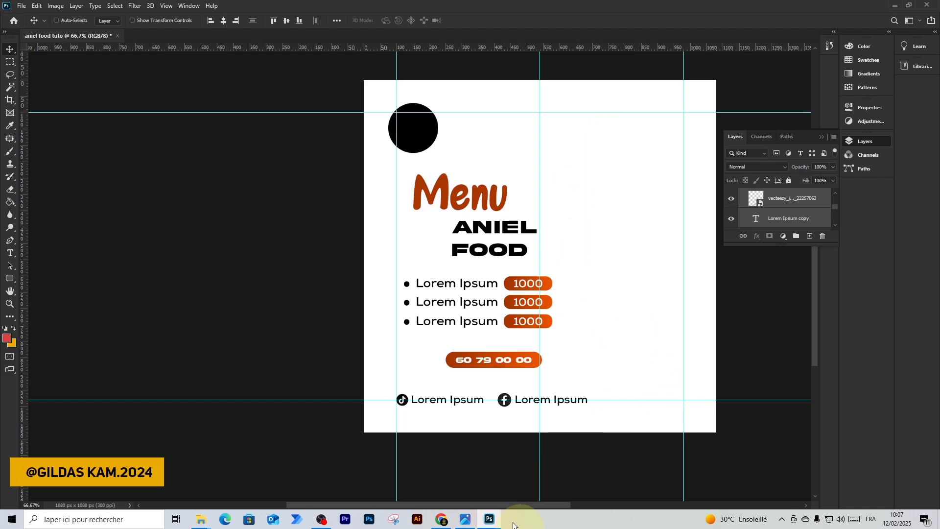
{"action": "left_click", "coordinate": [461, 523]}
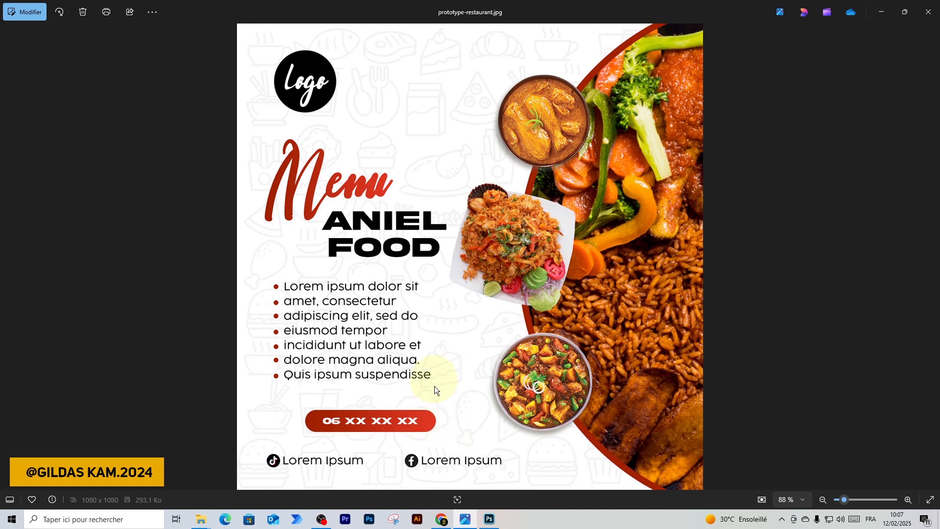
{"action": "key", "text": "alt+Tab"}
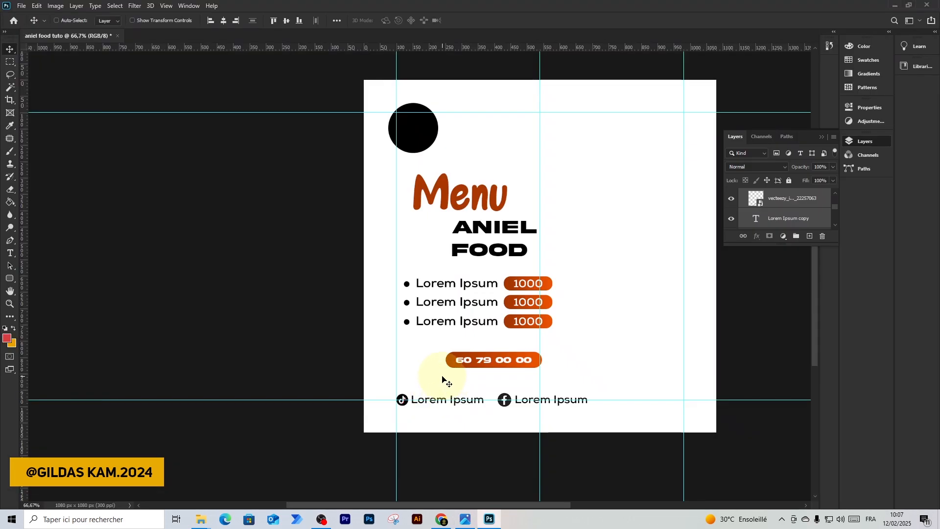
{"action": "scroll", "coordinate": [783, 223], "scroll_direction": "down", "scroll_amount": 5}
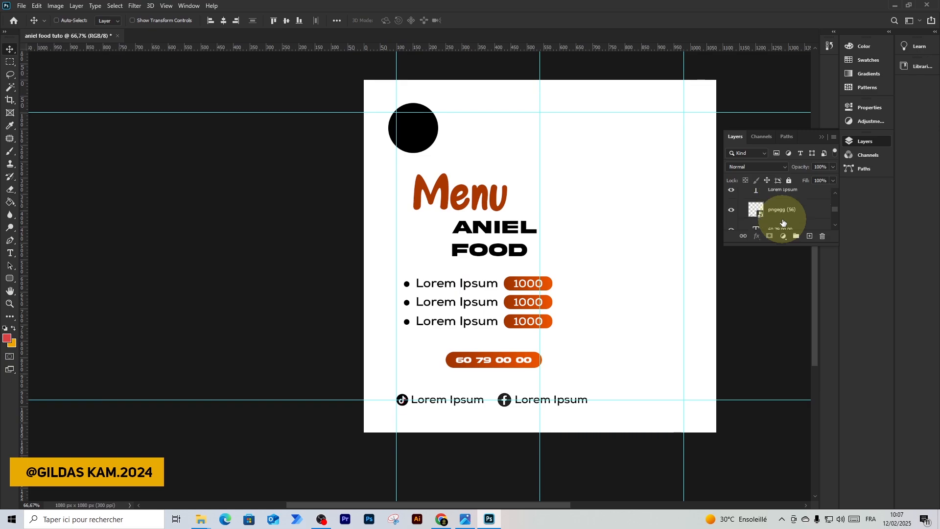
{"action": "scroll", "coordinate": [784, 223], "scroll_direction": "down", "scroll_amount": 5}
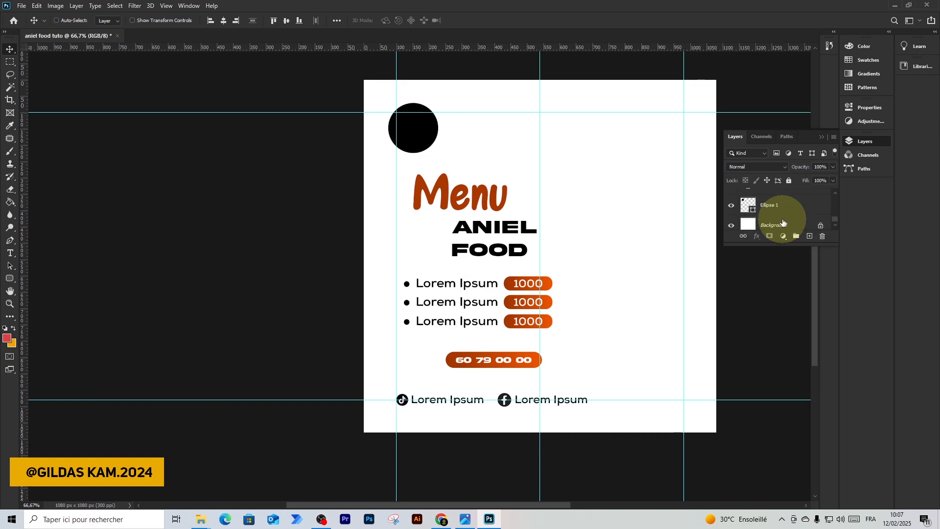
{"action": "left_click", "coordinate": [782, 221]}
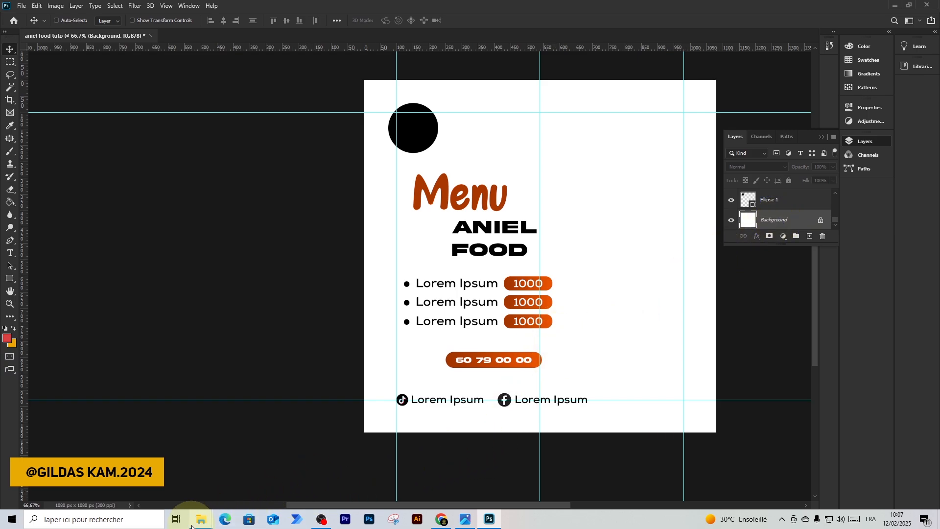
Place the Pngtree food doodle vector image from the prototype restaurant folder across the canvas, directly above the Background layer.
{"action": "mouse_move", "coordinate": [207, 523]}
{"action": "left_click", "coordinate": [216, 477]}
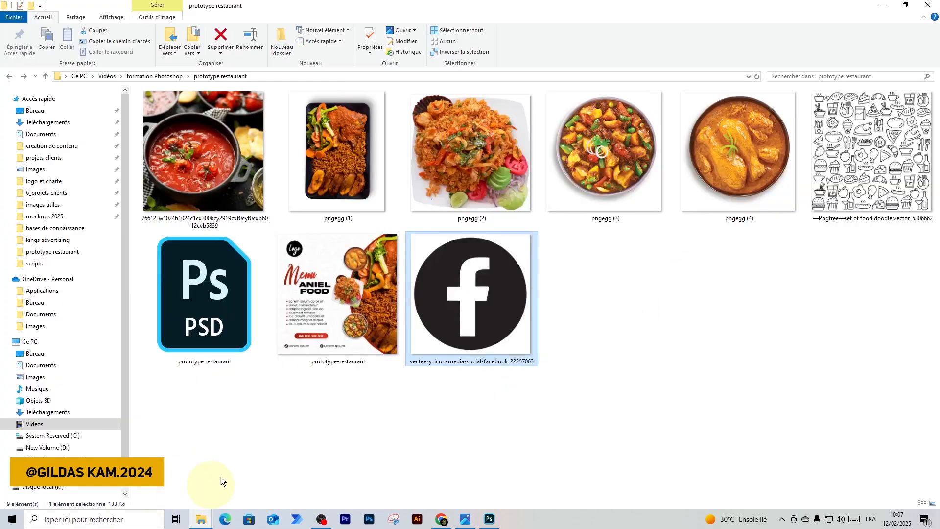
{"action": "left_click", "coordinate": [860, 158]}
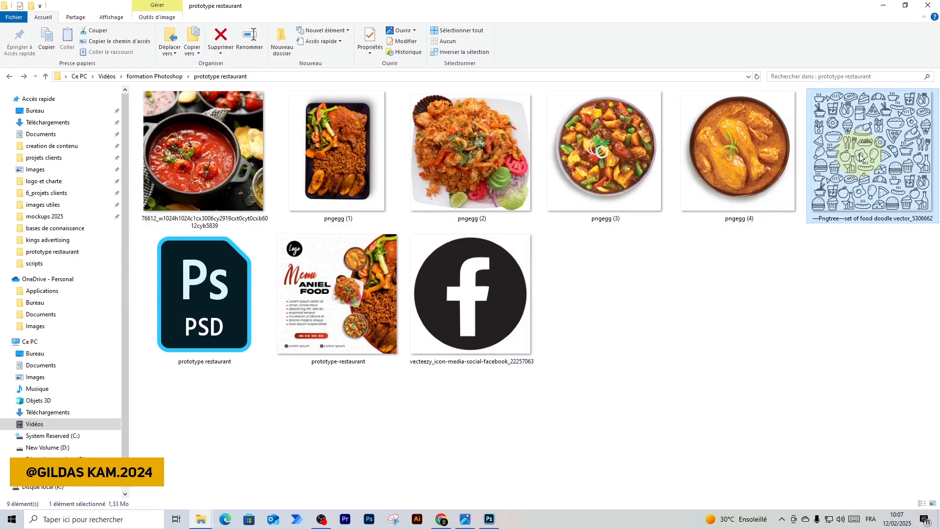
{"action": "left_click_drag", "start_coordinate": [846, 173], "coordinate": [833, 200]}
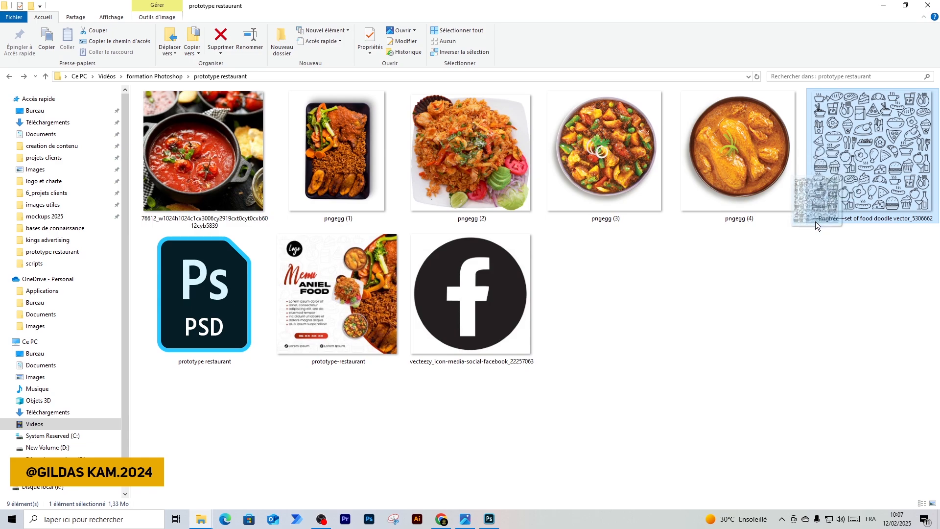
{"action": "mouse_move", "coordinate": [777, 261]}
{"action": "left_mouse_down"}
{"action": "mouse_move", "coordinate": [674, 362]}
{"action": "mouse_move", "coordinate": [603, 412]}
{"action": "mouse_move", "coordinate": [537, 436]}
{"action": "left_mouse_up"}
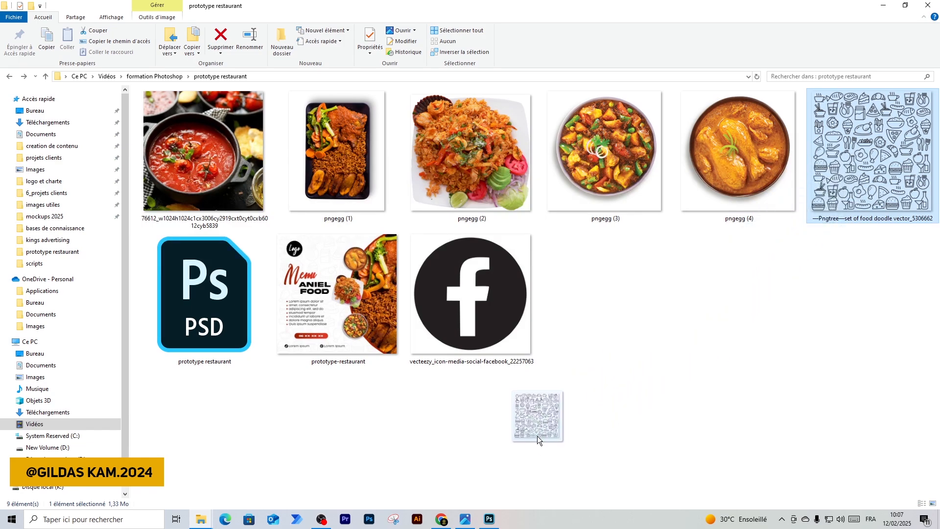
{"action": "mouse_move", "coordinate": [494, 504]}
{"action": "left_mouse_down"}
{"action": "mouse_move", "coordinate": [494, 521]}
{"action": "mouse_move", "coordinate": [519, 441]}
{"action": "left_mouse_up"}
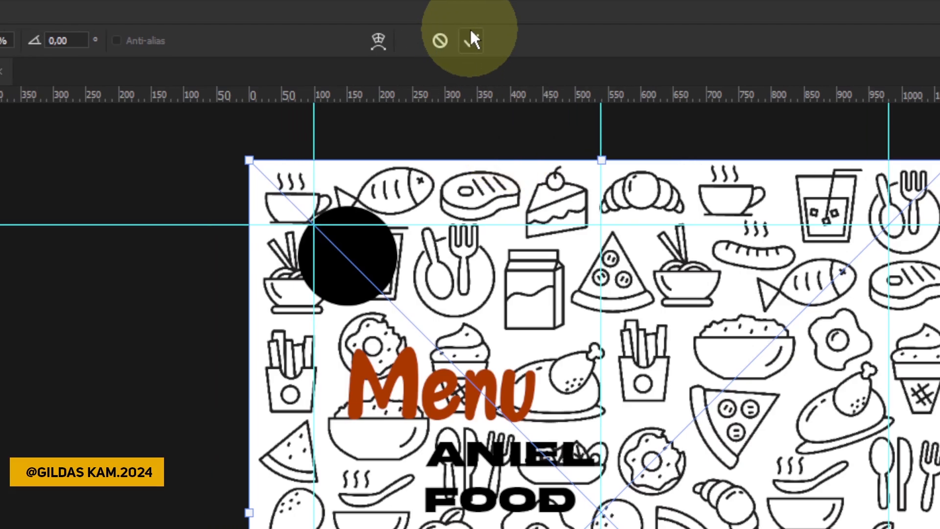
{"action": "left_click", "coordinate": [471, 39]}
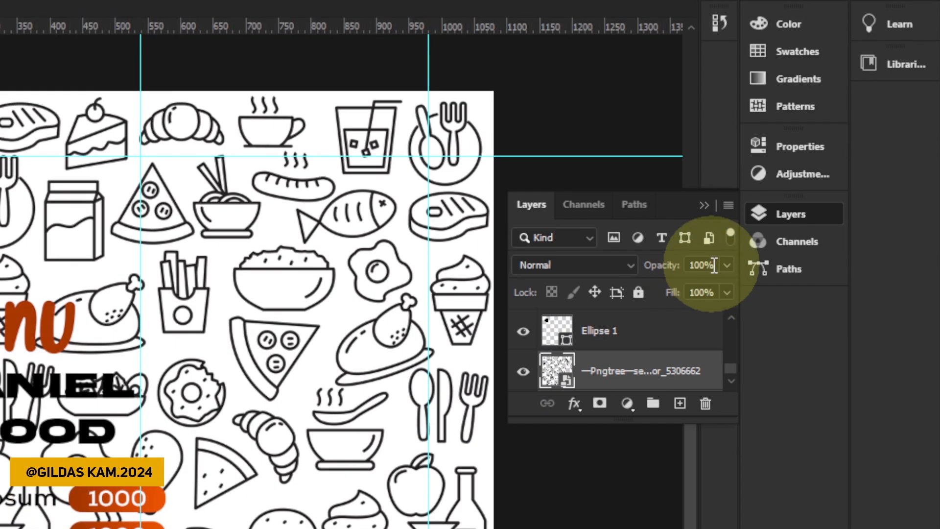
Fade the food doodle layer by trying 50% and 15% opacity, and settle on 10%.
{"action": "left_click", "coordinate": [708, 265]}
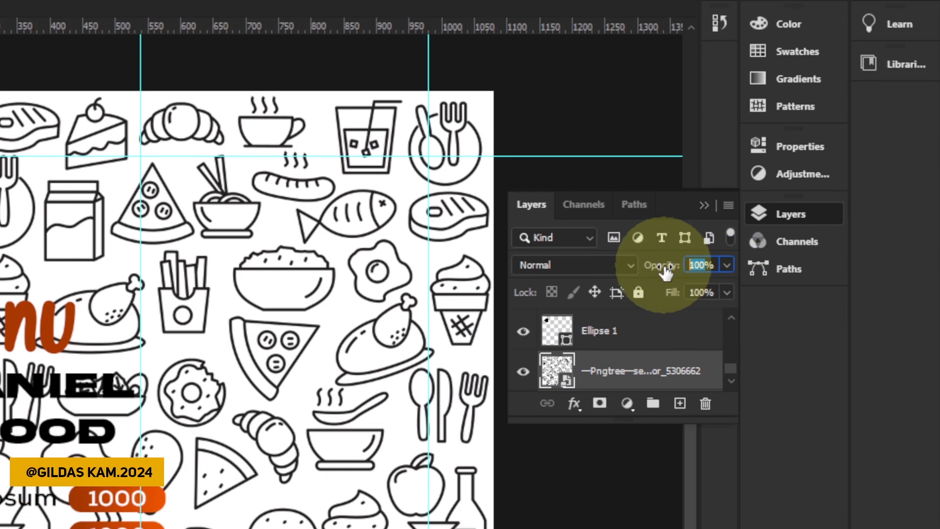
{"action": "type", "text": "5"}
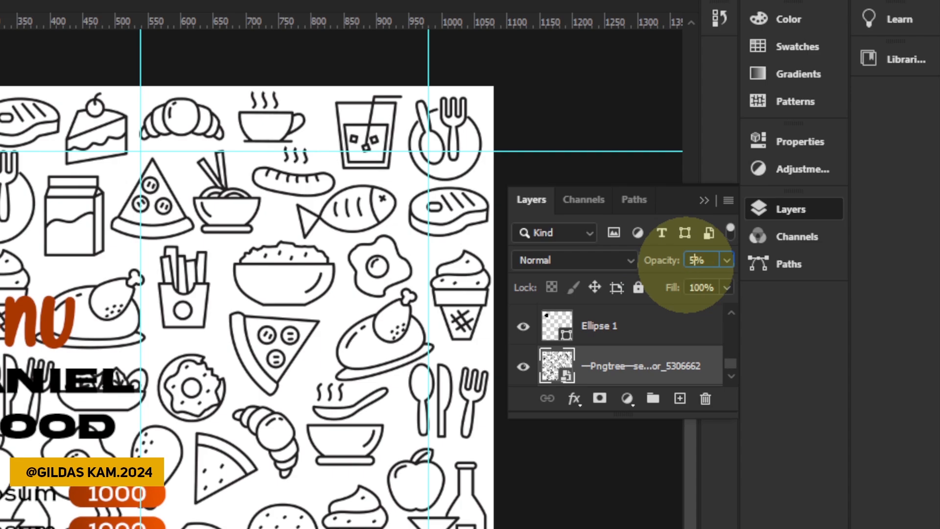
{"action": "type", "text": "0"}
{"action": "key", "text": "Return"}
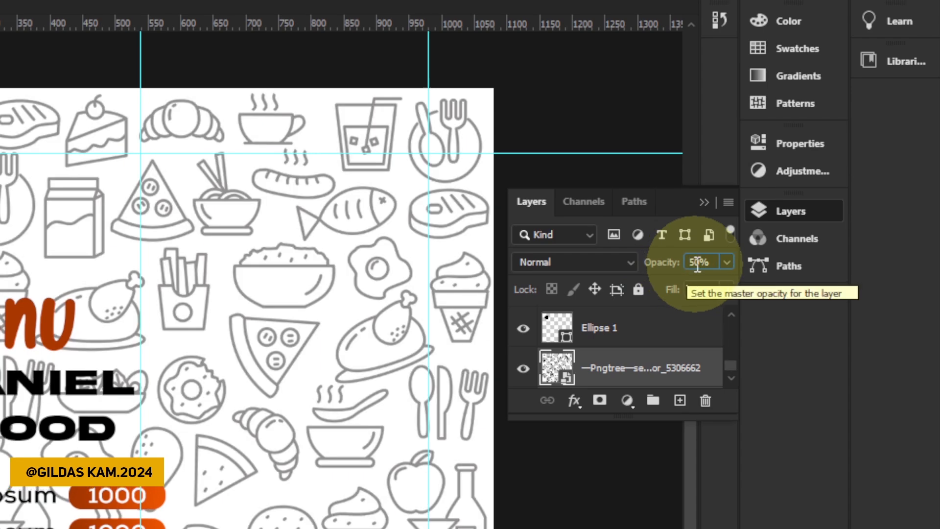
{"action": "type", "text": "15"}
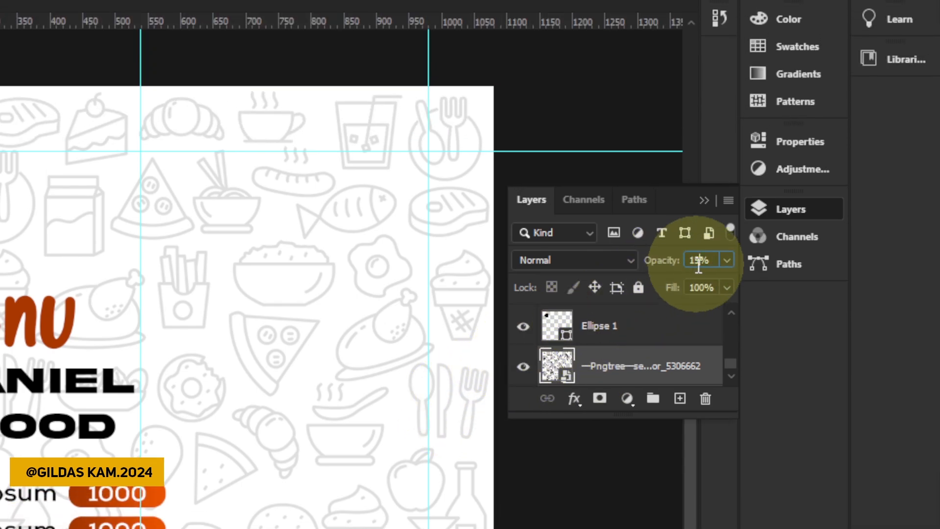
{"action": "left_click_drag", "start_coordinate": [696, 227], "coordinate": [686, 229]}
{"action": "left_click_drag", "start_coordinate": [699, 266], "coordinate": [685, 264]}
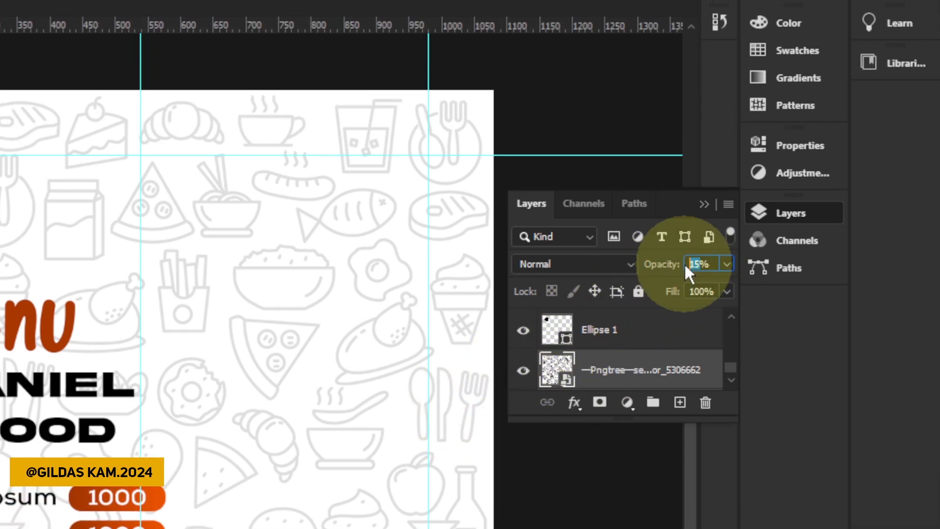
{"action": "type", "text": "10"}
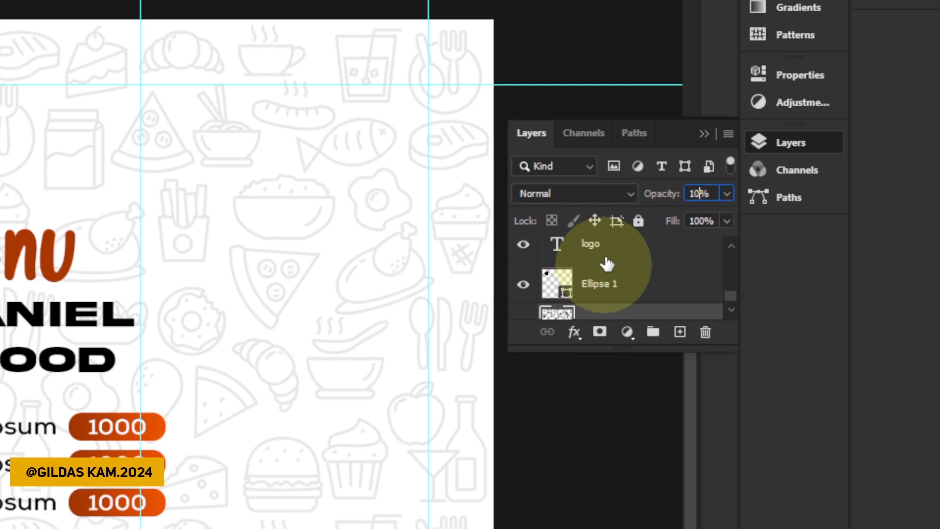
Recolour the "logo" text inside the black circle to white and commit the text edit.
{"action": "left_click", "coordinate": [606, 245]}
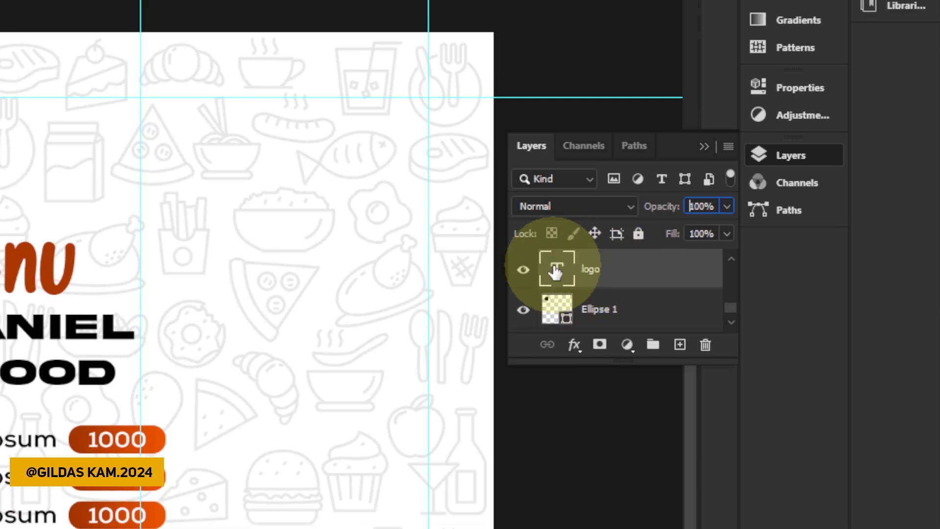
{"action": "double_click", "coordinate": [557, 271]}
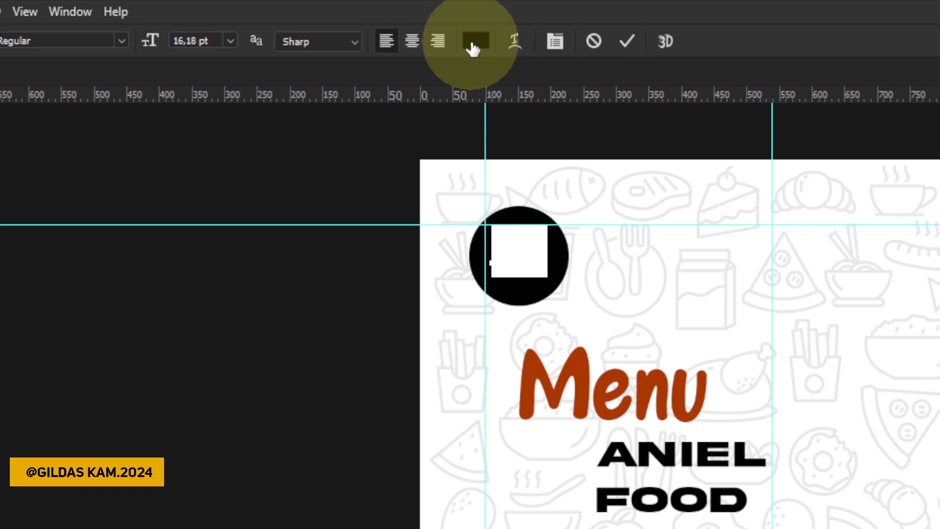
{"action": "left_click", "coordinate": [473, 49]}
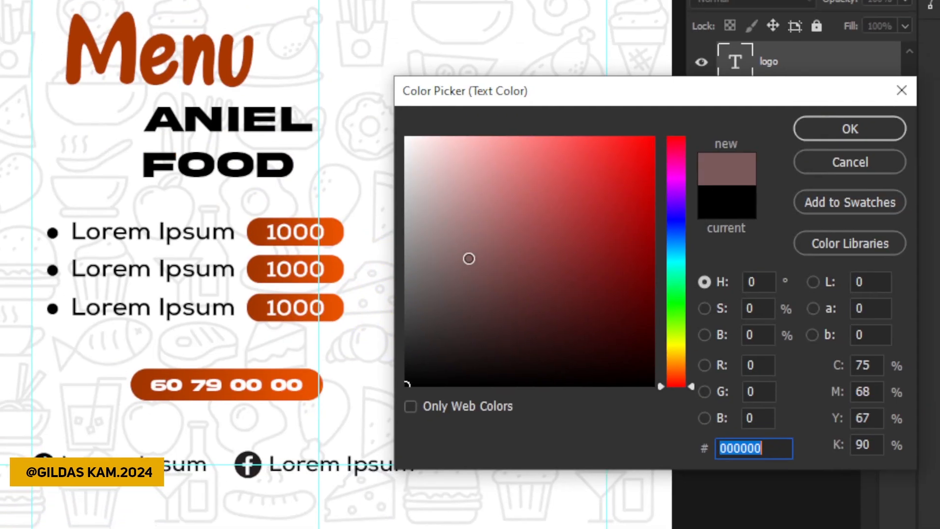
{"action": "left_click", "coordinate": [861, 479]}
{"action": "left_click_drag", "start_coordinate": [463, 258], "coordinate": [421, 240]}
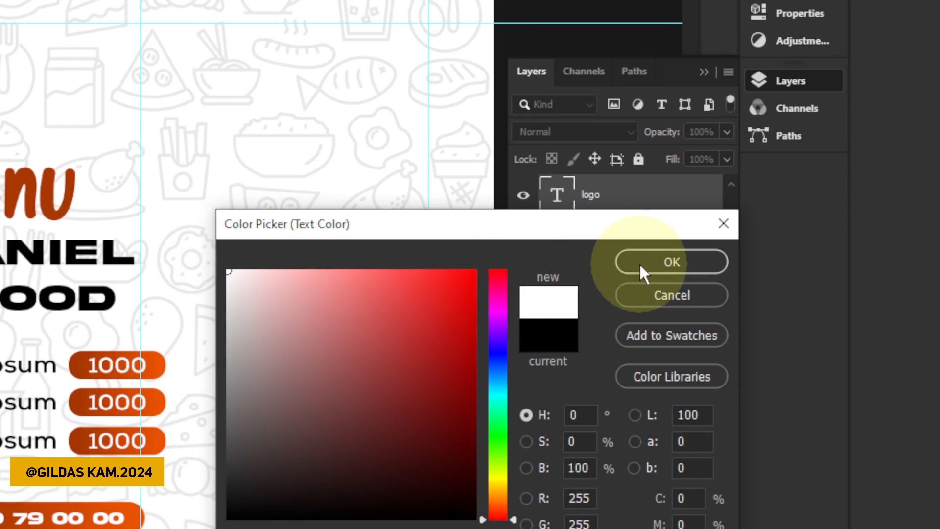
{"action": "left_click", "coordinate": [907, 244]}
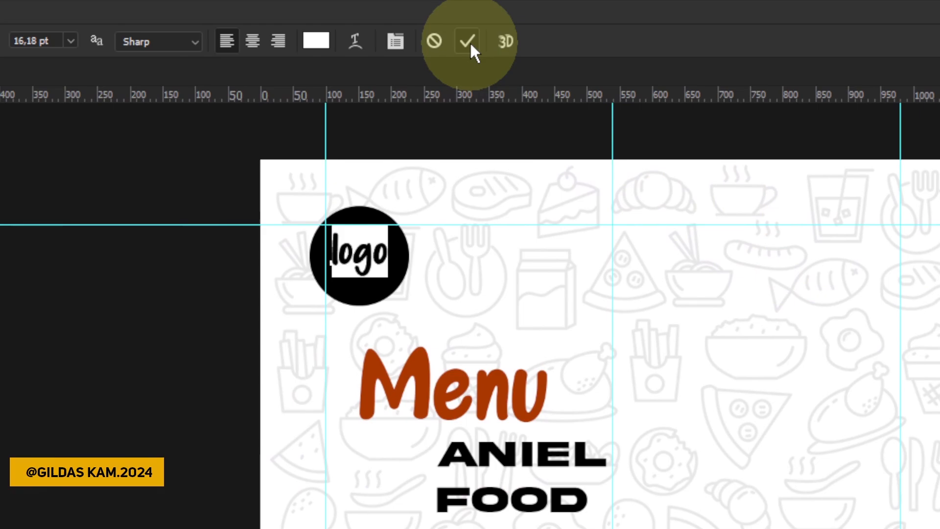
{"action": "left_click", "coordinate": [469, 41]}
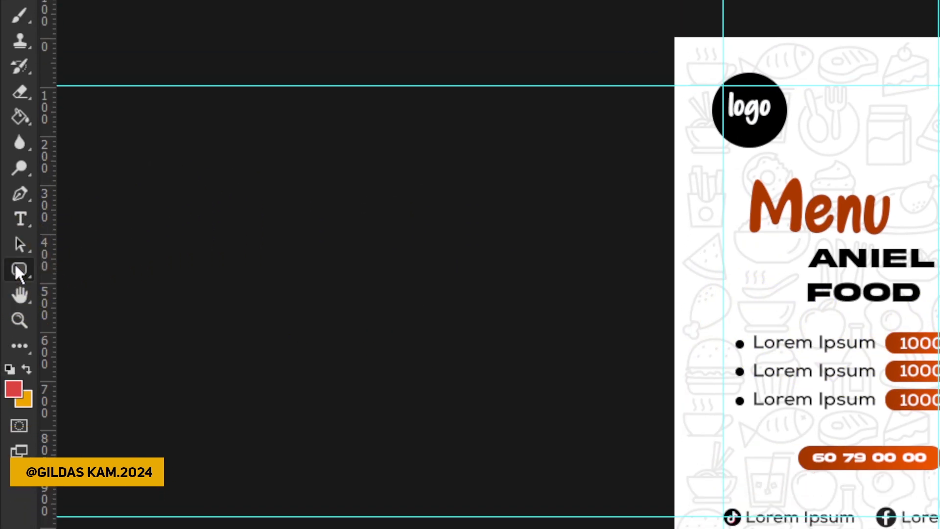
Switch the shape tool to Ellipse and review the layer stack from the price layers down to the Background layer.
{"action": "right_click", "coordinate": [23, 282]}
{"action": "left_click", "coordinate": [100, 288]}
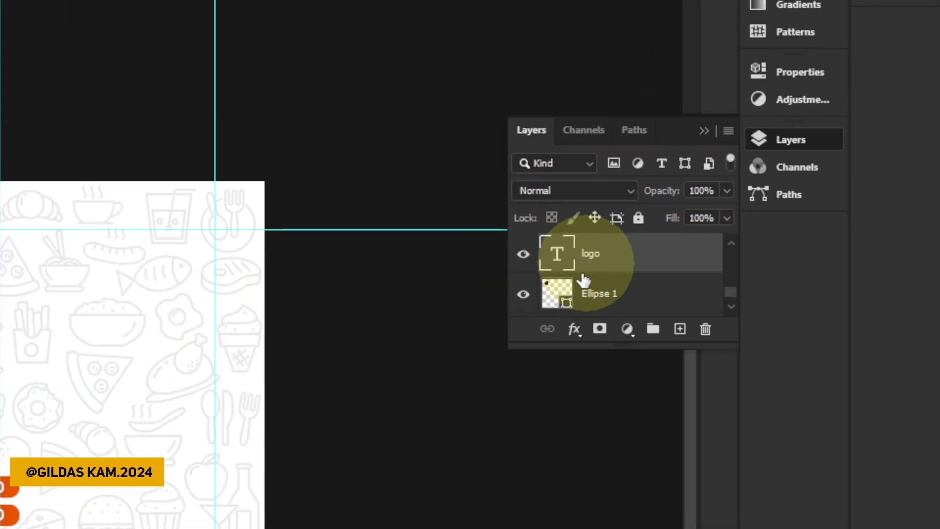
{"action": "scroll", "coordinate": [629, 260], "scroll_direction": "down", "scroll_amount": 1}
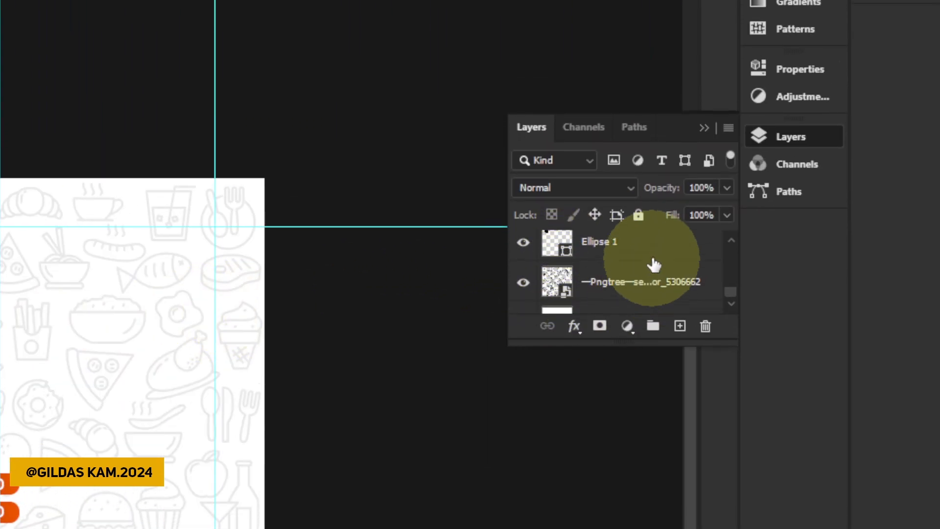
{"action": "scroll", "coordinate": [587, 274], "scroll_direction": "down", "scroll_amount": 1}
{"action": "scroll", "coordinate": [590, 272], "scroll_direction": "up", "scroll_amount": 1}
{"action": "scroll", "coordinate": [590, 271], "scroll_direction": "up", "scroll_amount": 1}
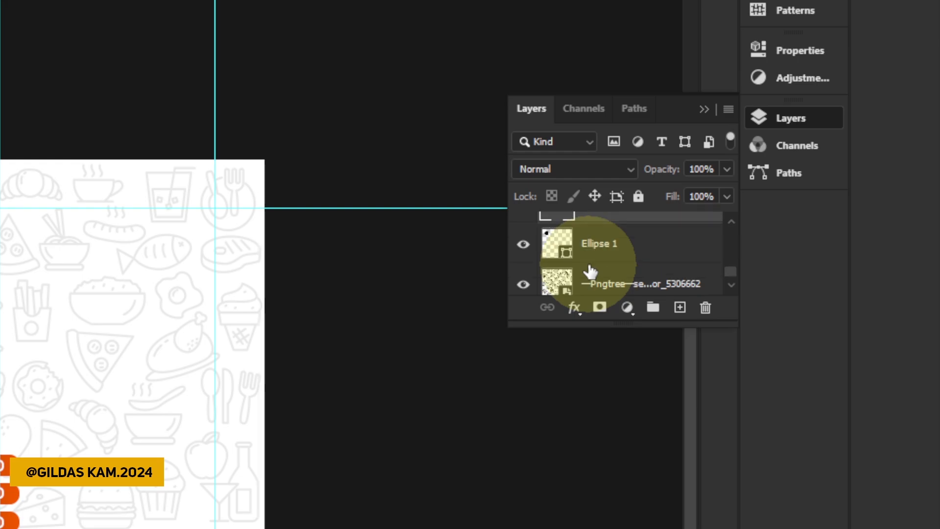
{"action": "scroll", "coordinate": [590, 271], "scroll_direction": "up", "scroll_amount": 6}
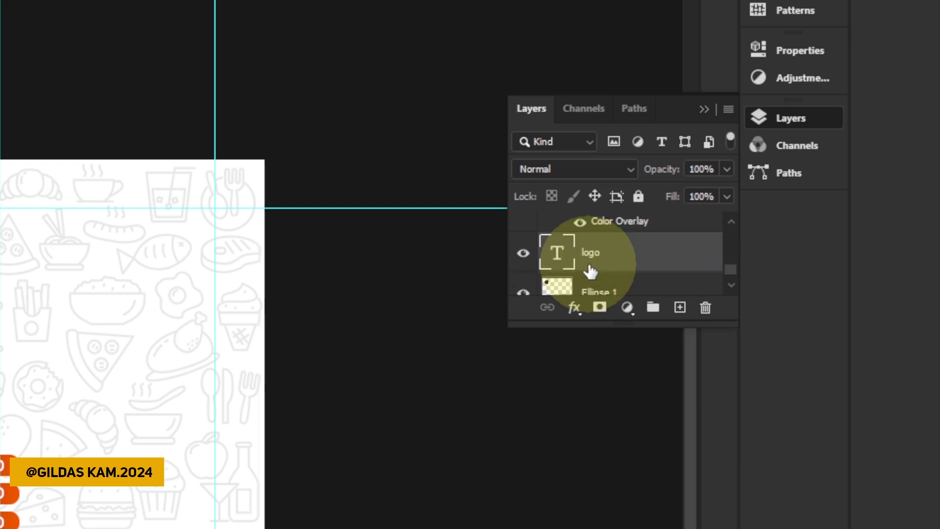
{"action": "scroll", "coordinate": [594, 260], "scroll_direction": "up", "scroll_amount": 8}
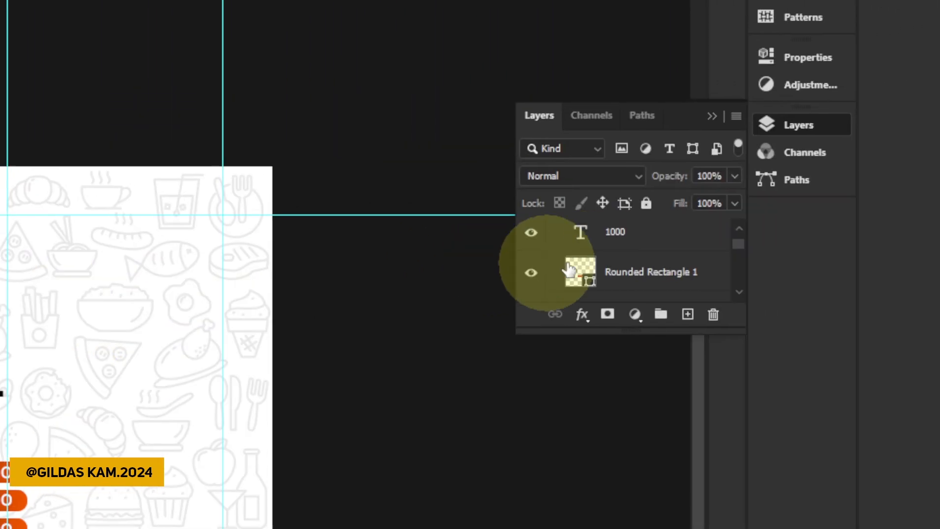
{"action": "scroll", "coordinate": [614, 273], "scroll_direction": "down", "scroll_amount": 1}
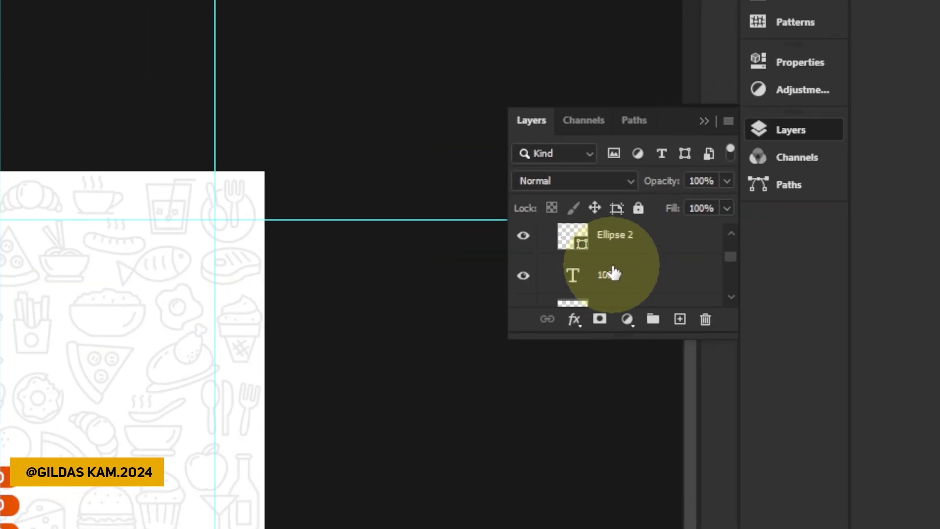
{"action": "scroll", "coordinate": [614, 273], "scroll_direction": "down", "scroll_amount": 6}
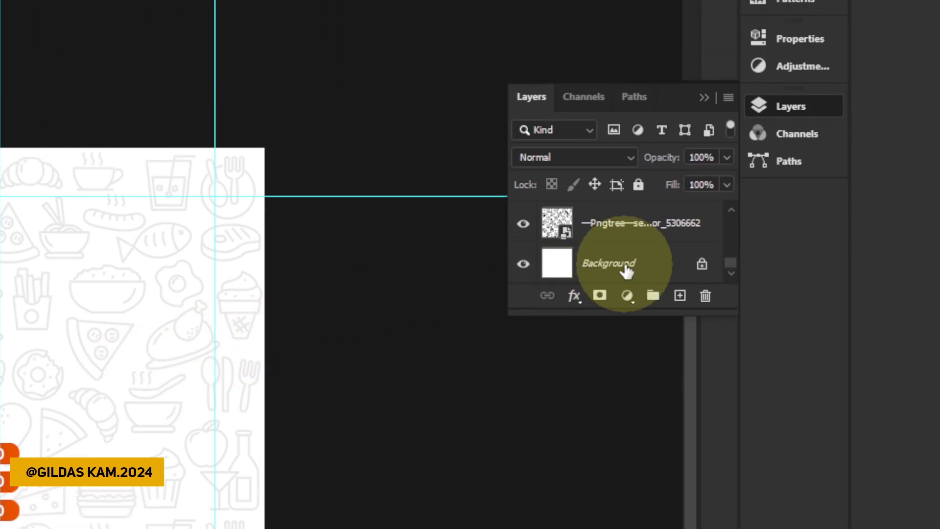
Try moving the "logo" text layer beneath the food doodle layer, directly above the Background layer.
{"action": "left_click", "coordinate": [628, 230]}
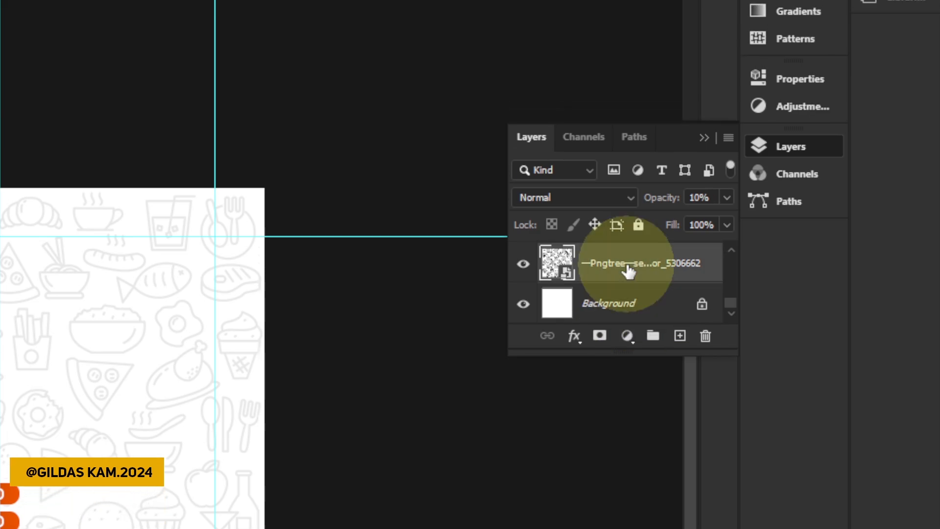
{"action": "scroll", "coordinate": [627, 267], "scroll_direction": "up", "scroll_amount": 2}
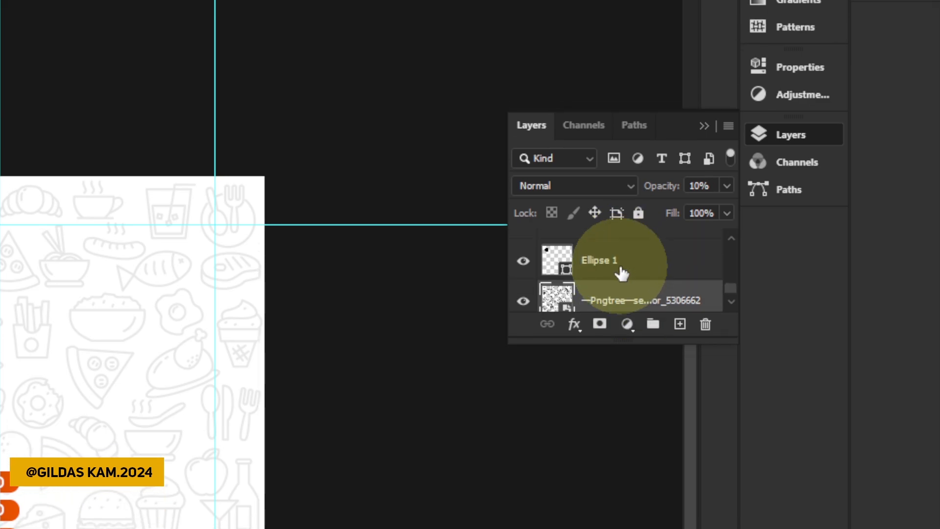
{"action": "left_click", "coordinate": [621, 279]}
{"action": "scroll", "coordinate": [620, 280], "scroll_direction": "up", "scroll_amount": 2}
{"action": "left_click", "coordinate": [620, 269]}
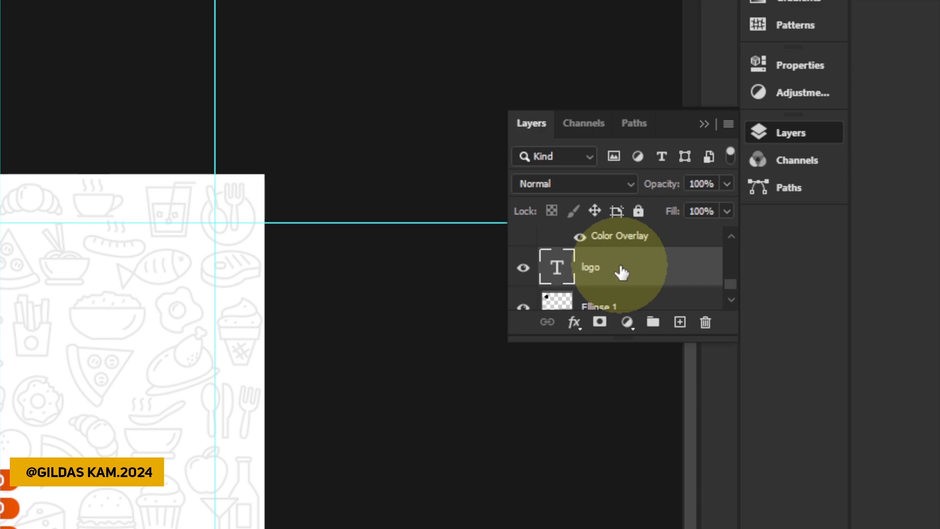
{"action": "left_click_drag", "start_coordinate": [620, 268], "coordinate": [615, 184]}
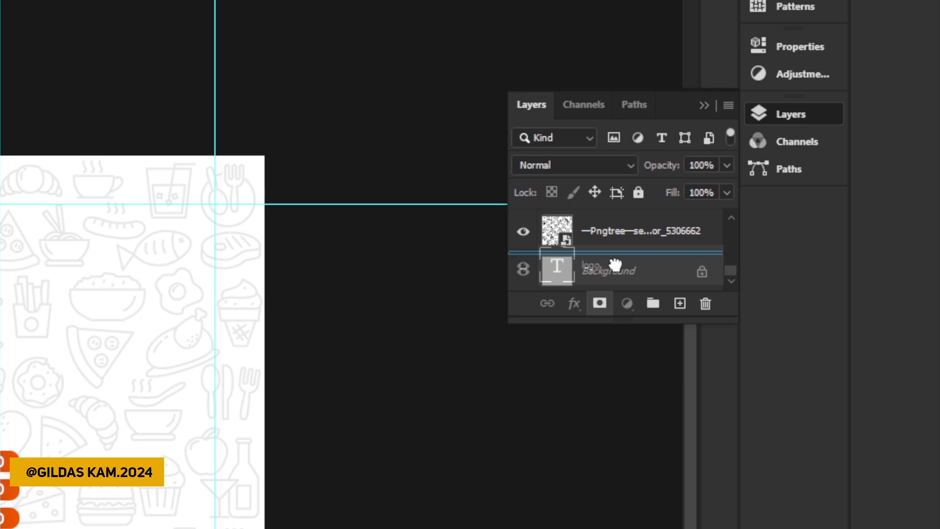
{"action": "left_click_drag", "start_coordinate": [615, 264], "coordinate": [618, 271]}
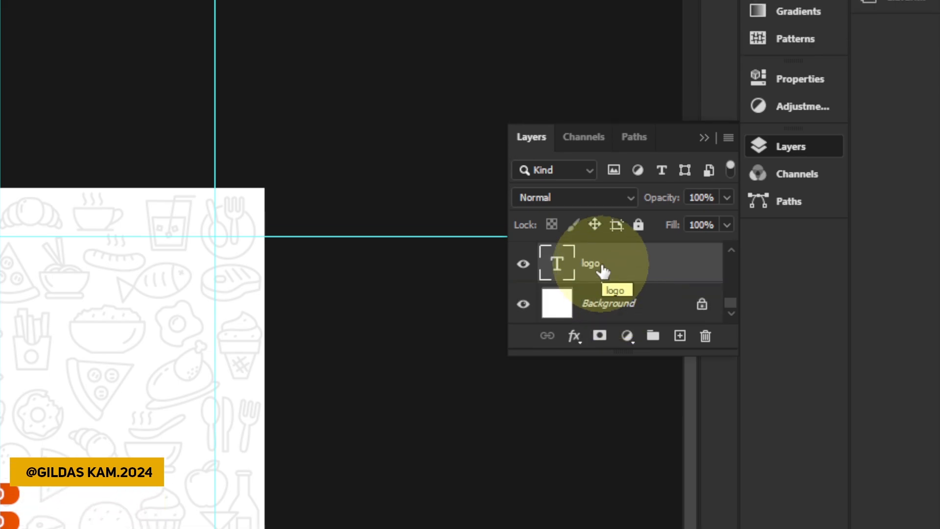
Examine where the "logo" text layer sits relative to the circle, doodle and plat group layers.
{"action": "scroll", "coordinate": [603, 271], "scroll_direction": "up", "scroll_amount": 1}
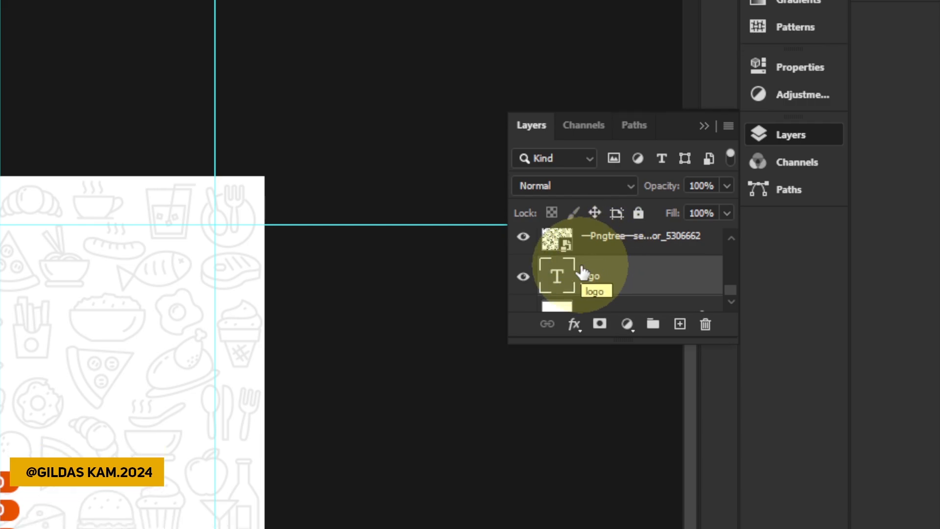
{"action": "scroll", "coordinate": [613, 271], "scroll_direction": "up", "scroll_amount": 2}
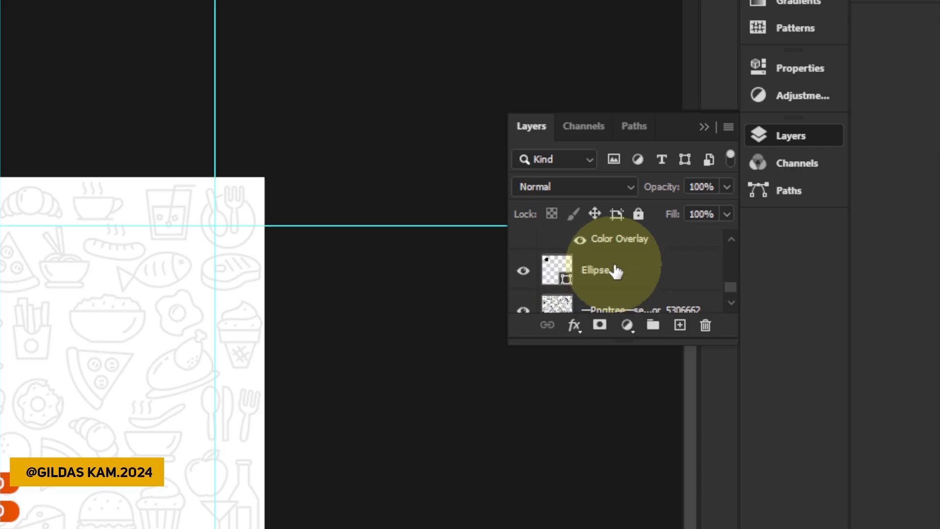
{"action": "scroll", "coordinate": [612, 267], "scroll_direction": "down", "scroll_amount": 2}
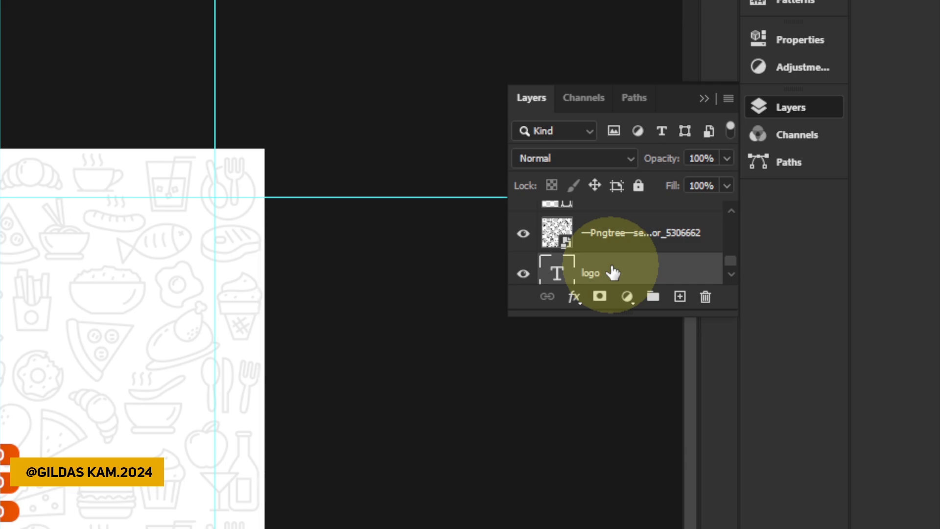
{"action": "scroll", "coordinate": [612, 272], "scroll_direction": "up", "scroll_amount": 5}
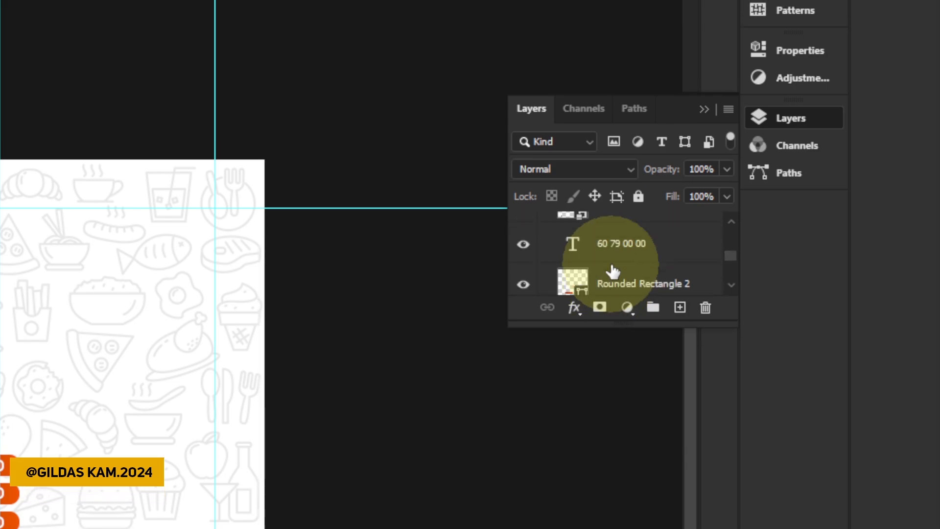
{"action": "scroll", "coordinate": [612, 273], "scroll_direction": "up", "scroll_amount": 5}
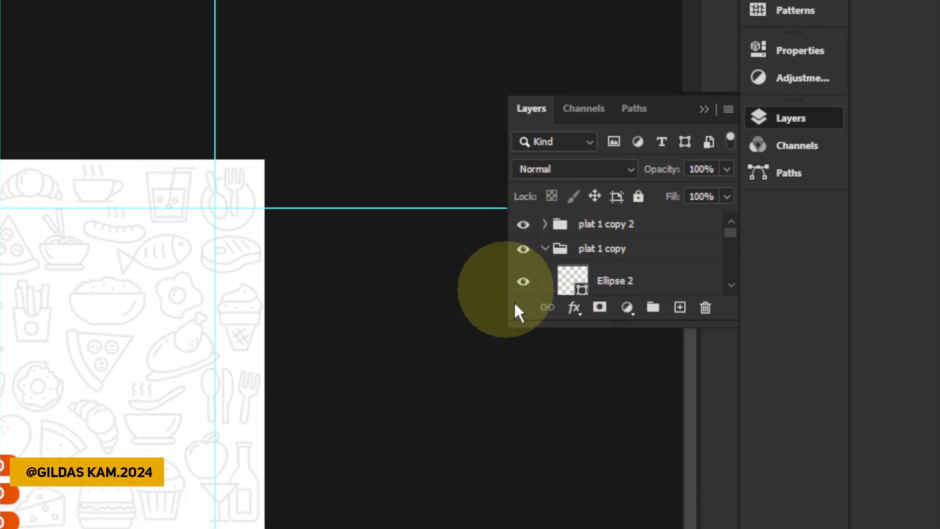
{"action": "scroll", "coordinate": [614, 260], "scroll_direction": "down", "scroll_amount": 5}
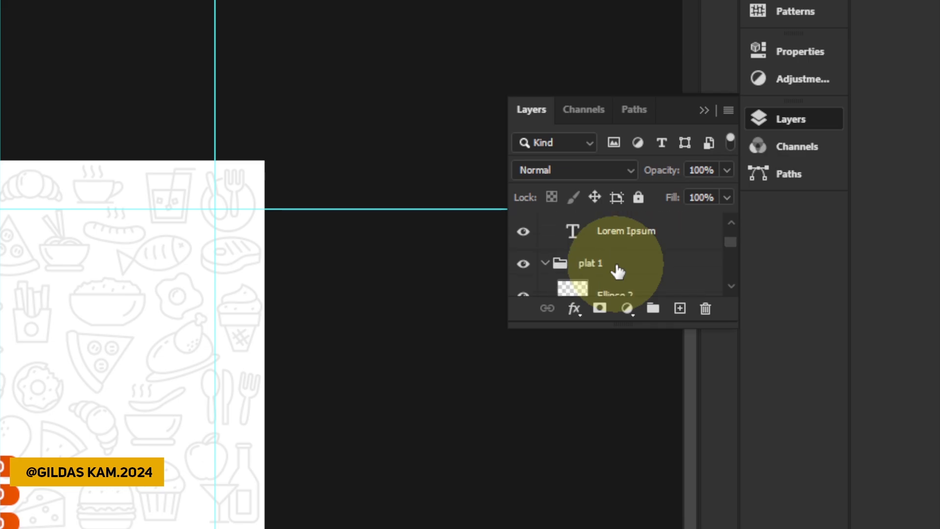
{"action": "scroll", "coordinate": [616, 268], "scroll_direction": "down", "scroll_amount": 3}
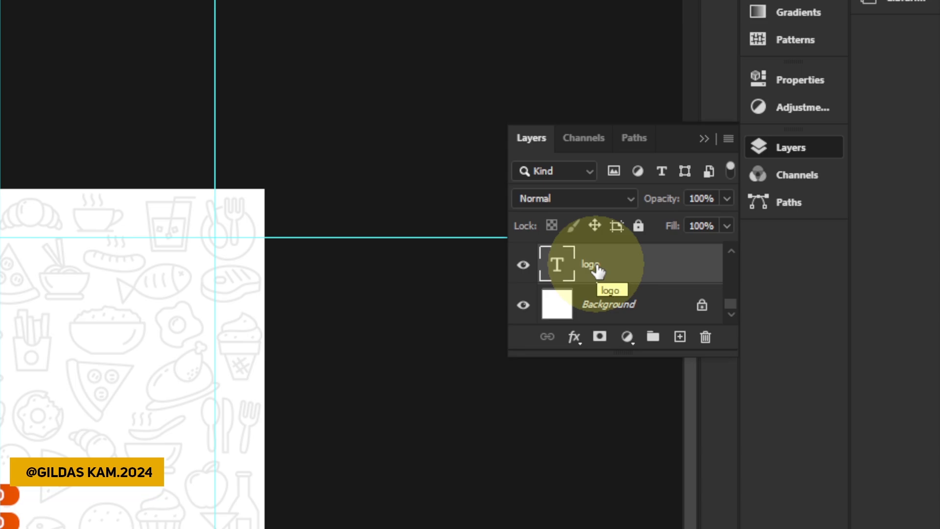
Return the "logo" text layer to its place directly above the Ellipse 1 circle layer.
{"action": "left_click_drag", "start_coordinate": [598, 271], "coordinate": [673, 291]}
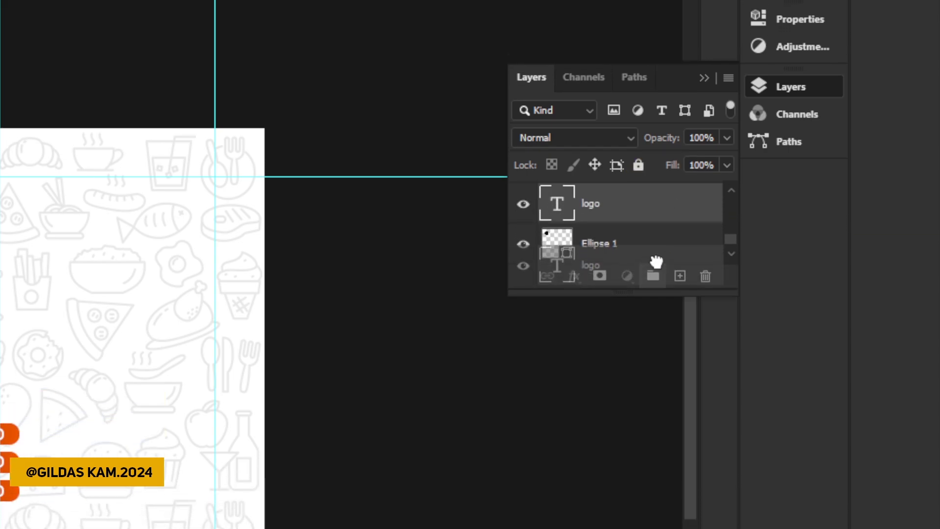
{"action": "mouse_move", "coordinate": [656, 262]}
{"action": "left_mouse_down"}
{"action": "mouse_move", "coordinate": [657, 217]}
{"action": "mouse_move", "coordinate": [641, 278]}
{"action": "mouse_move", "coordinate": [641, 267]}
{"action": "left_mouse_up"}
{"action": "scroll", "coordinate": [658, 217], "scroll_direction": "down", "scroll_amount": 1}
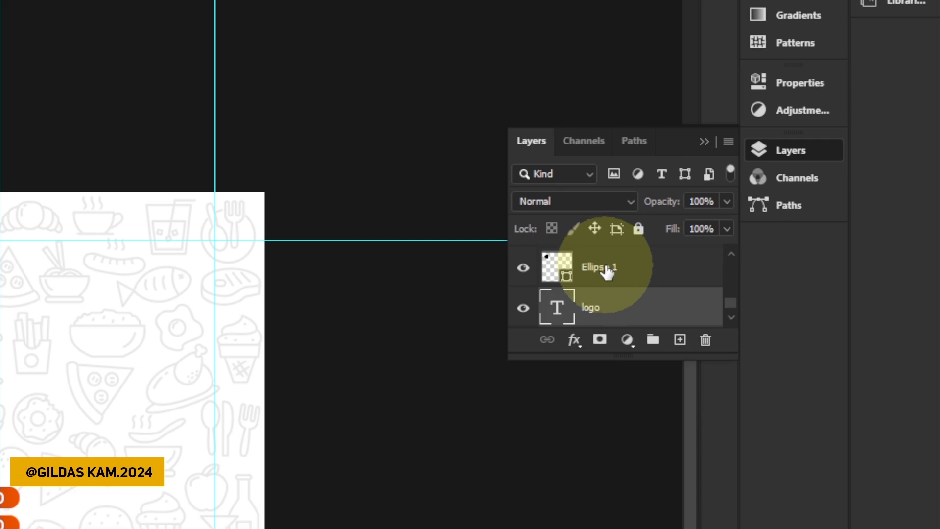
{"action": "left_click_drag", "start_coordinate": [602, 306], "coordinate": [593, 268]}
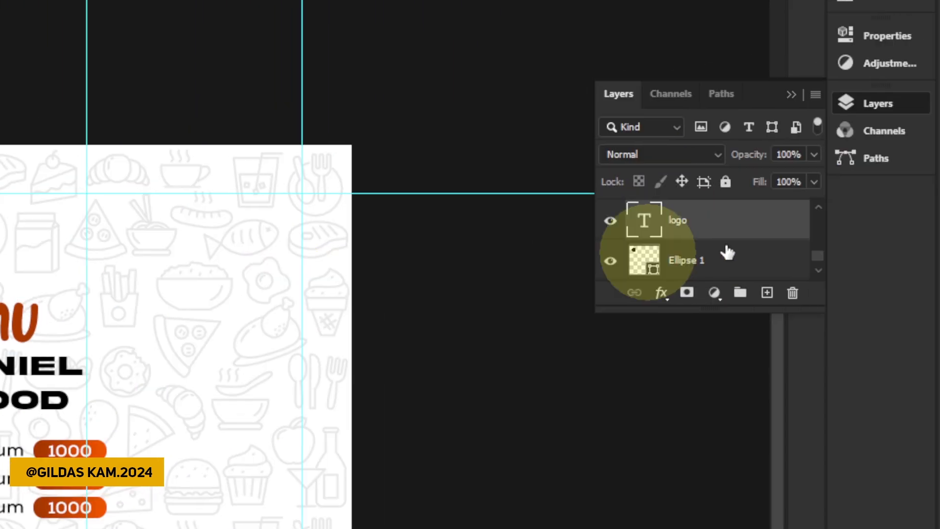
Following the reference image, draw a black circle about 1026 px wide over the flyer's right edge and move it to about X 630, Y 27 px.
{"action": "scroll", "coordinate": [758, 242], "scroll_direction": "up", "scroll_amount": 1}
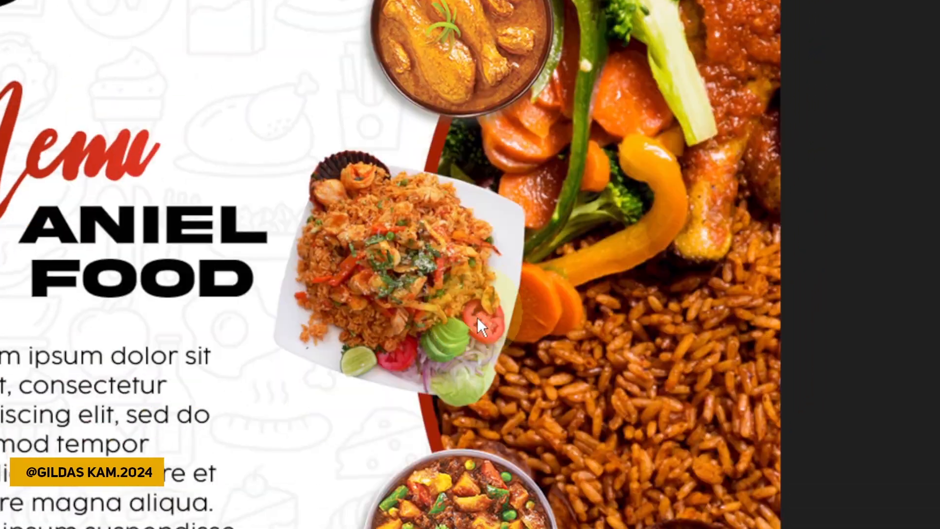
{"action": "key", "text": "alt+Tab"}
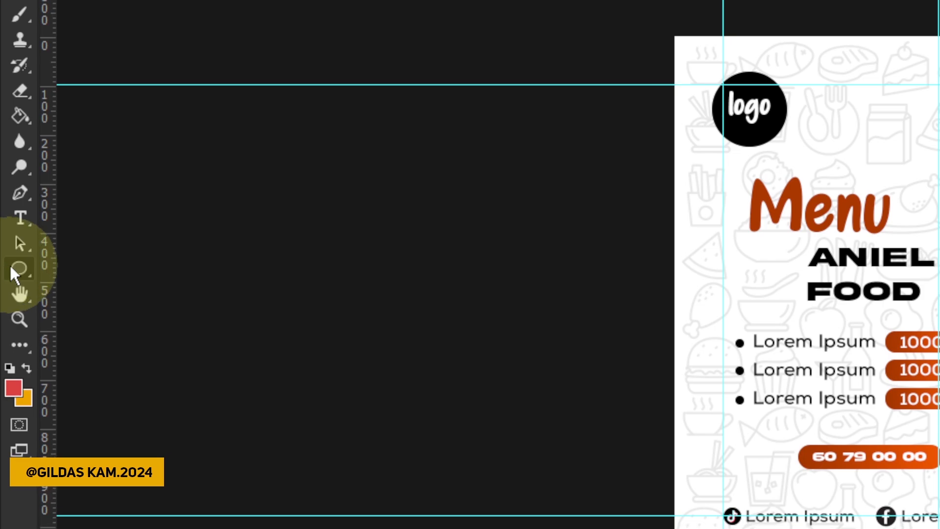
{"action": "left_click", "coordinate": [16, 270]}
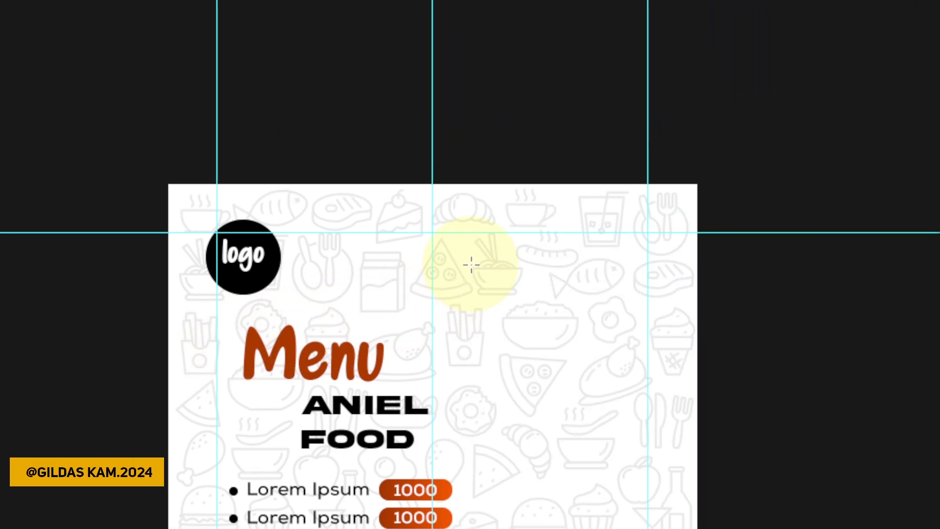
{"action": "left_click_drag", "start_coordinate": [471, 265], "coordinate": [532, 392]}
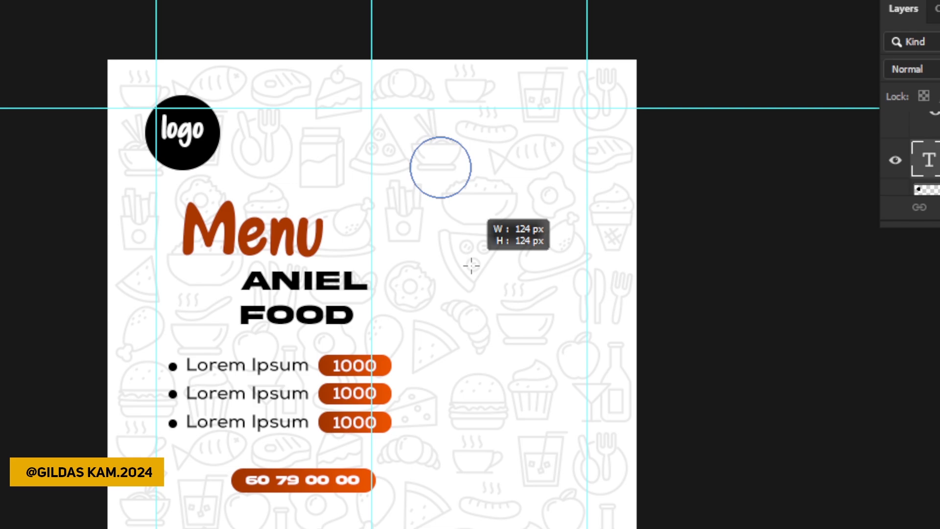
{"action": "left_click_drag", "start_coordinate": [471, 264], "coordinate": [939, 528]}
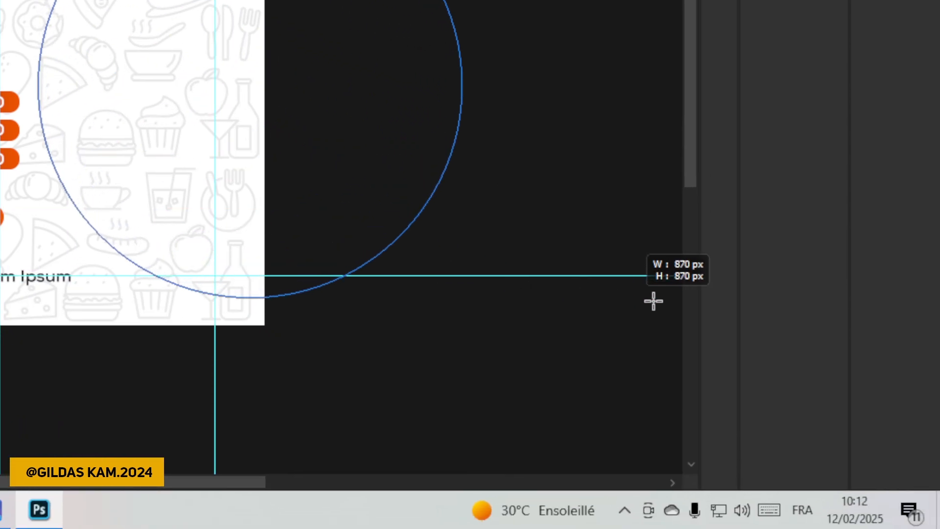
{"action": "left_click_drag", "start_coordinate": [653, 301], "coordinate": [249, 339]}
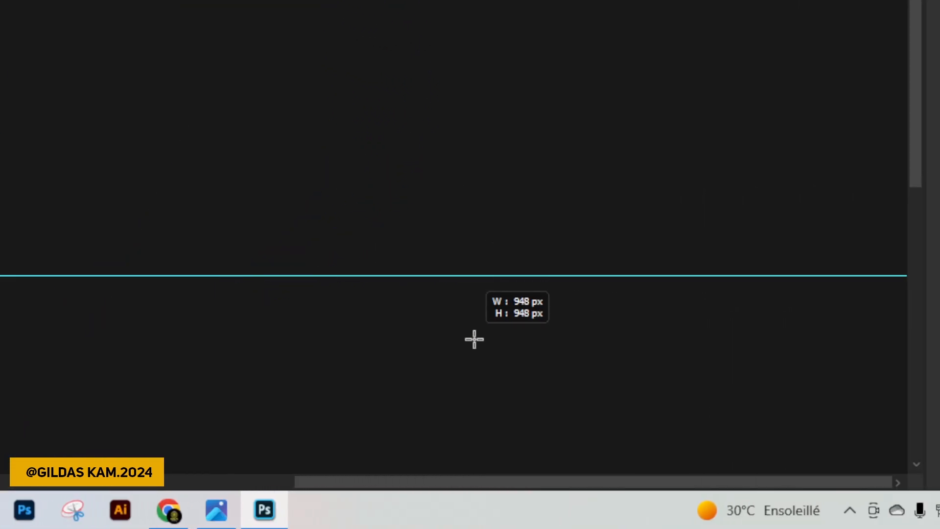
{"action": "left_click_drag", "start_coordinate": [474, 339], "coordinate": [746, 359]}
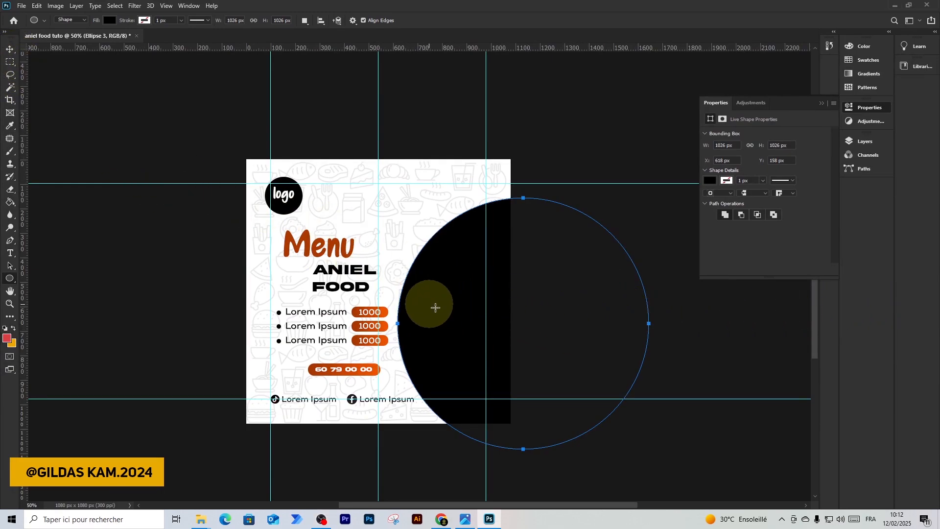
{"action": "left_click", "coordinate": [9, 49]}
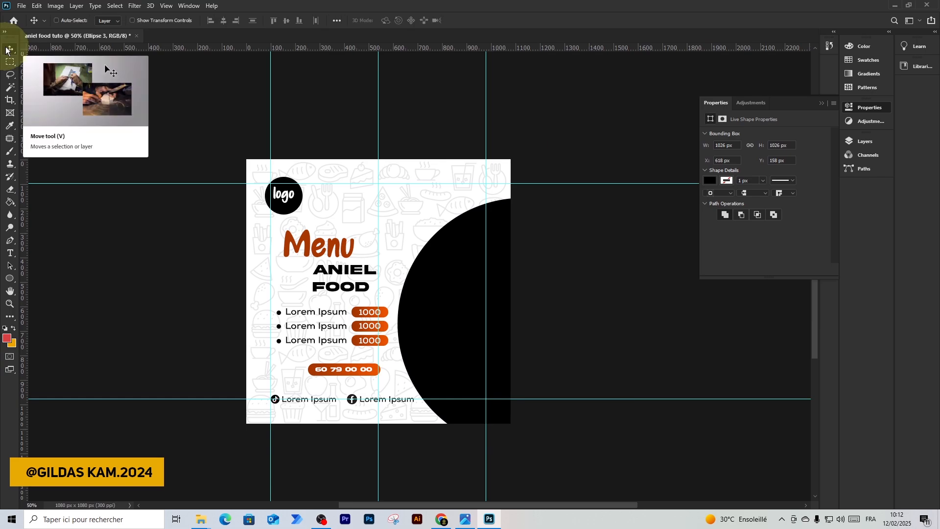
{"action": "left_click_drag", "start_coordinate": [470, 304], "coordinate": [472, 268]}
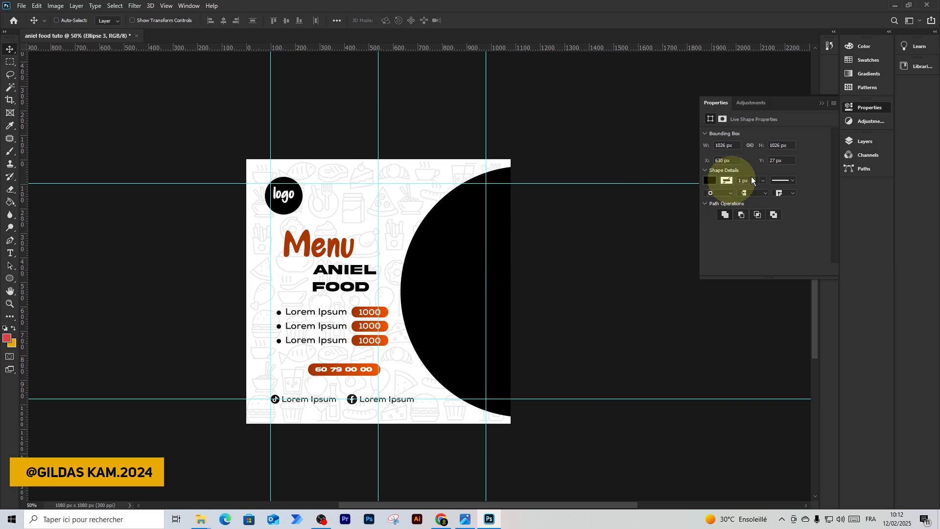
Bring up the layer stack in place of the shape properties and select the Background layer.
{"action": "left_click", "coordinate": [822, 103]}
{"action": "left_click", "coordinate": [864, 139]}
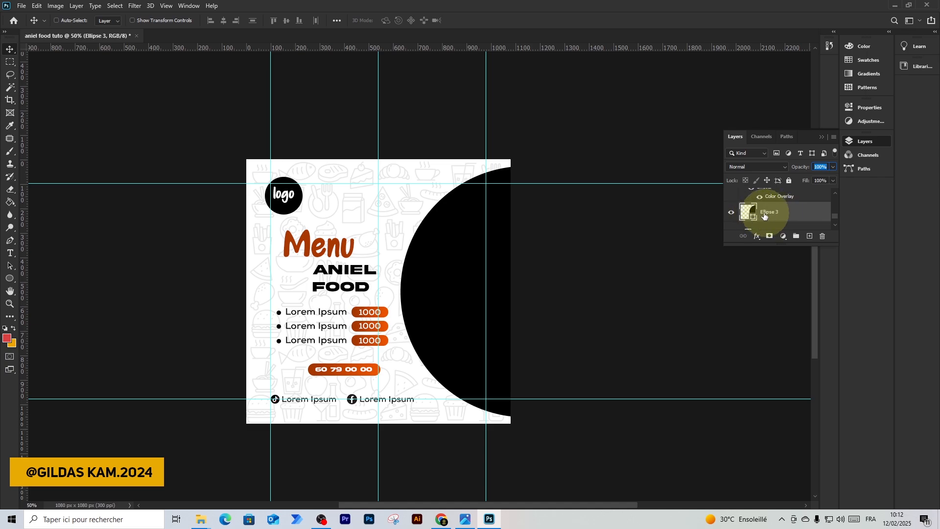
{"action": "scroll", "coordinate": [783, 211], "scroll_direction": "down", "scroll_amount": 2}
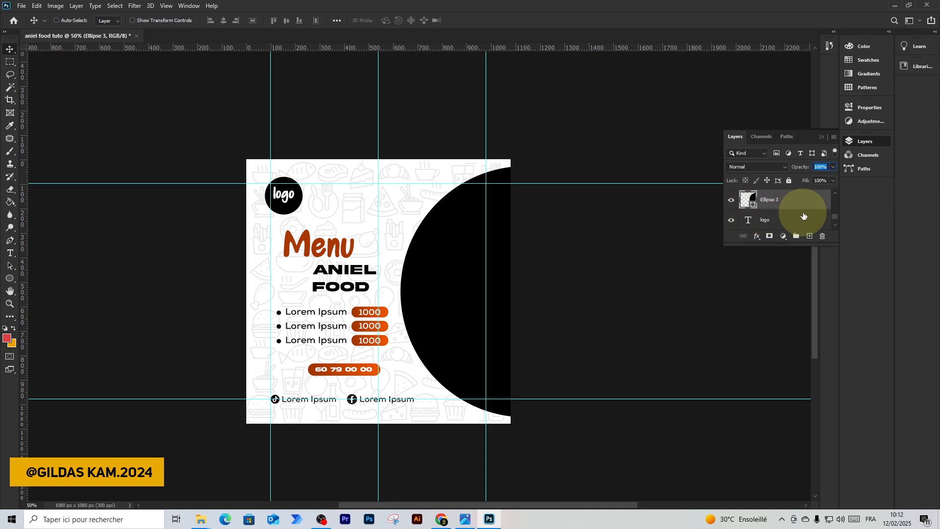
{"action": "scroll", "coordinate": [797, 207], "scroll_direction": "down", "scroll_amount": 3}
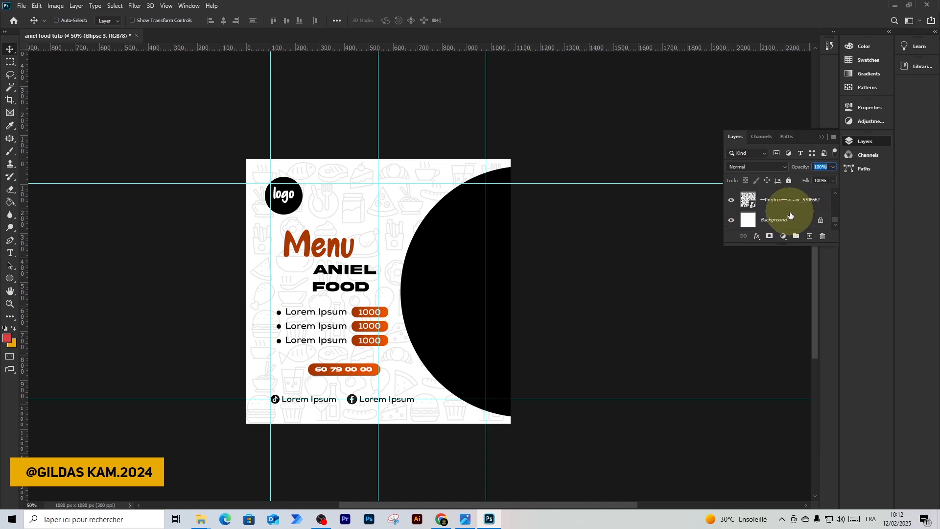
{"action": "left_click", "coordinate": [786, 220]}
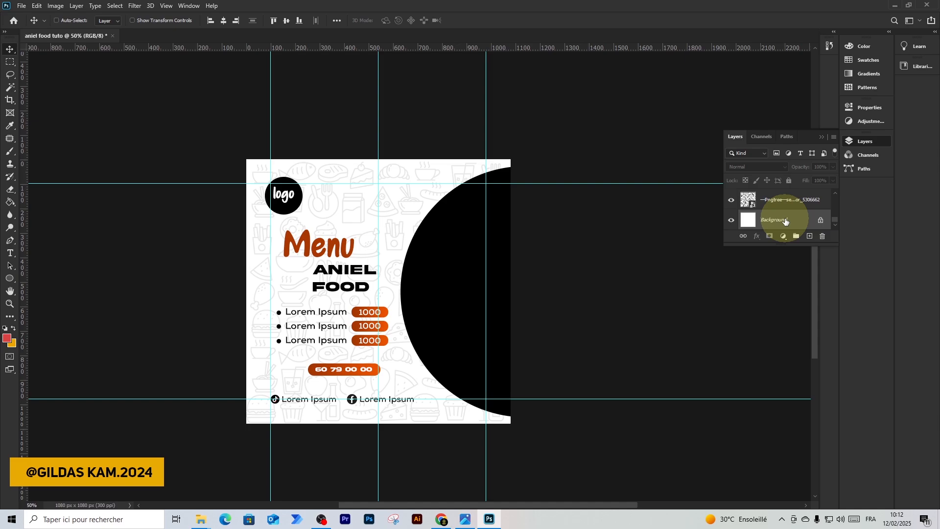
Lock the position of the food doodle pattern layer directly above the Background layer.
{"action": "scroll", "coordinate": [786, 221], "scroll_direction": "up", "scroll_amount": 3}
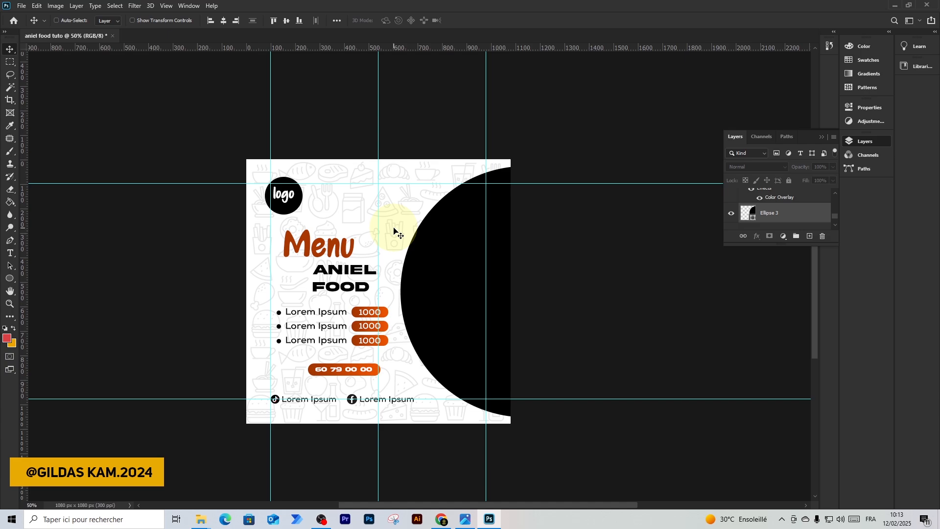
{"action": "scroll", "coordinate": [789, 213], "scroll_direction": "down", "scroll_amount": 2}
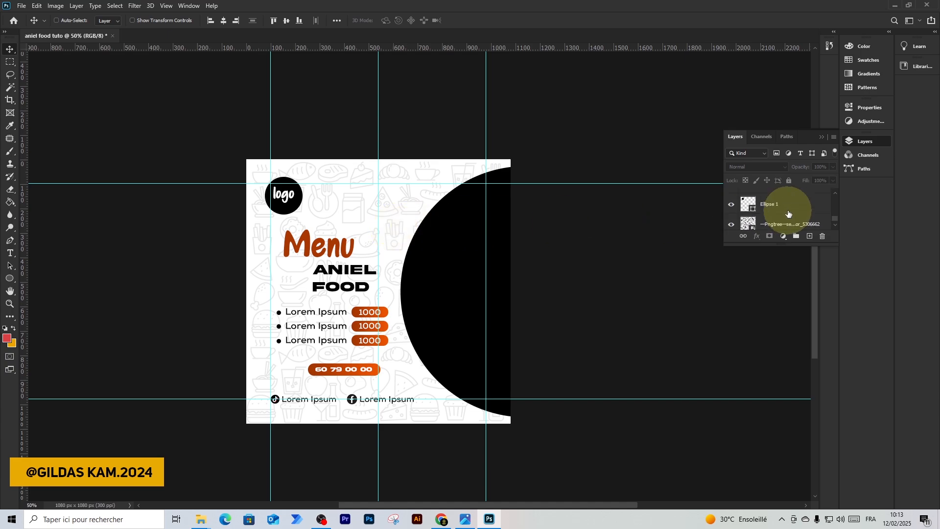
{"action": "scroll", "coordinate": [789, 213], "scroll_direction": "down", "scroll_amount": 1}
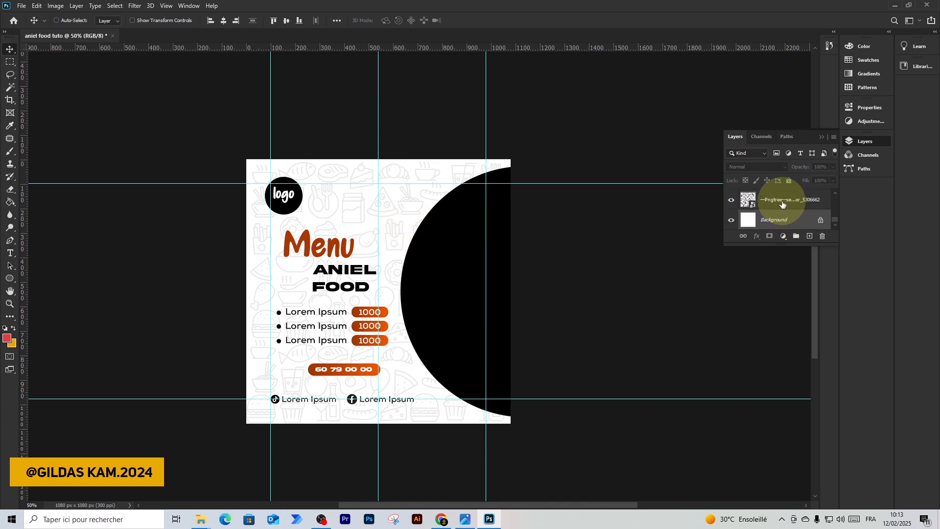
{"action": "left_click", "coordinate": [783, 204]}
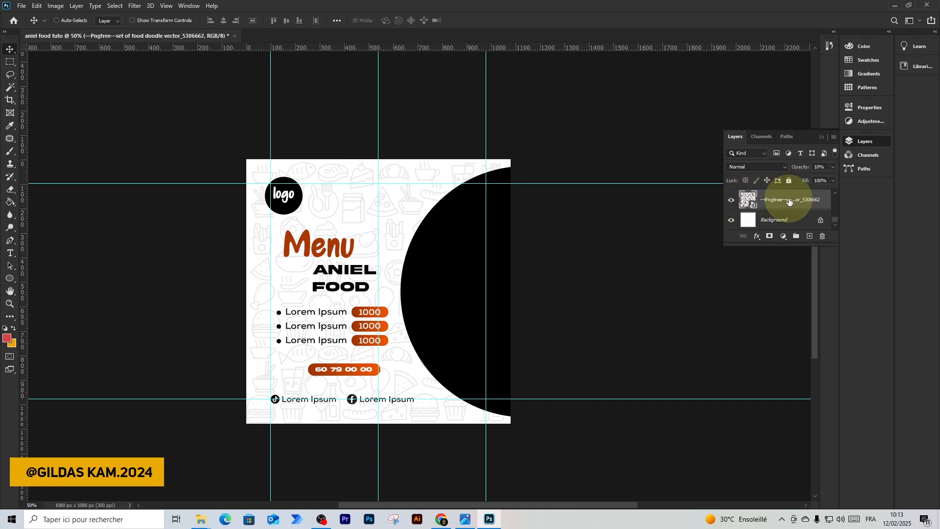
{"action": "left_click", "coordinate": [767, 181]}
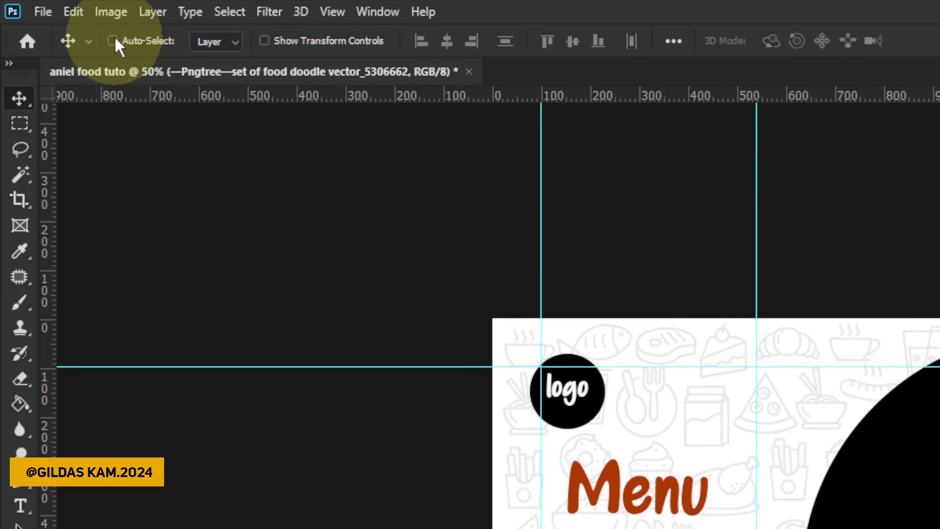
With Auto-Select on, select the Menu heading, ANIEL FOOD title, priced items and phone number banner together, then check them in the layer stack.
{"action": "left_click", "coordinate": [113, 41]}
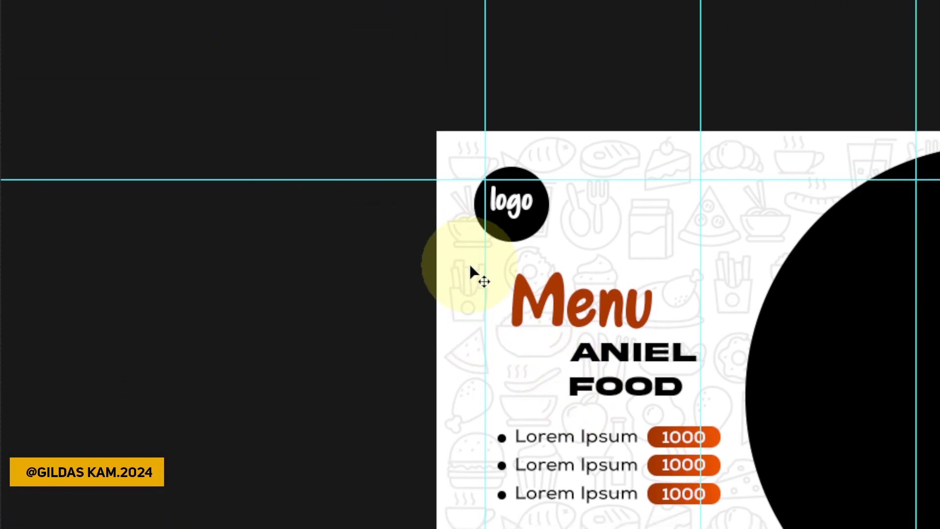
{"action": "mouse_move", "coordinate": [470, 267]}
{"action": "left_mouse_down"}
{"action": "mouse_move", "coordinate": [557, 388]}
{"action": "mouse_move", "coordinate": [582, 387]}
{"action": "mouse_move", "coordinate": [668, 481]}
{"action": "mouse_move", "coordinate": [470, 269]}
{"action": "left_mouse_up"}
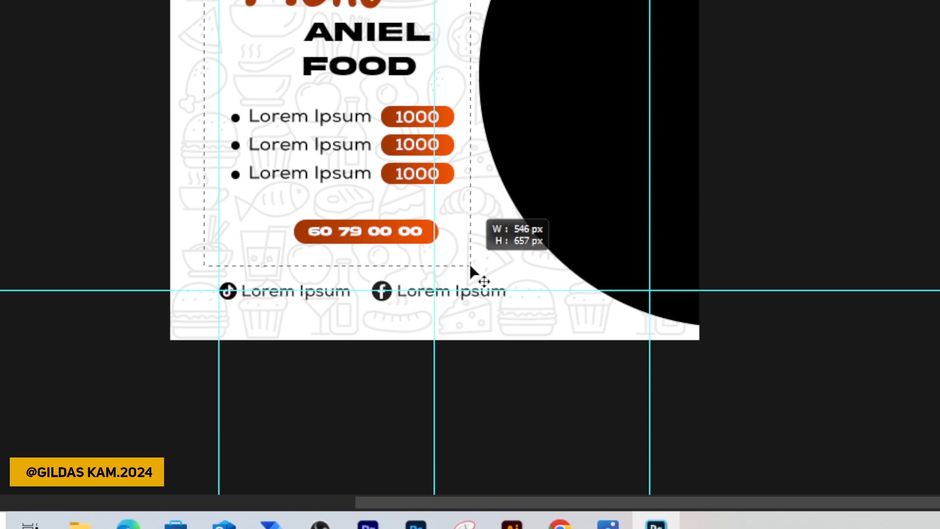
{"action": "left_click_drag", "start_coordinate": [471, 267], "coordinate": [470, 266]}
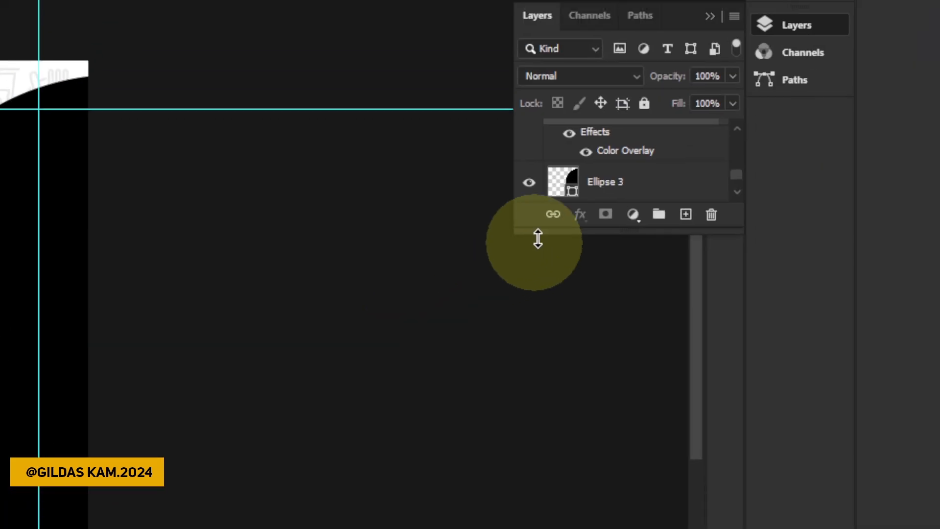
{"action": "scroll", "coordinate": [608, 264], "scroll_direction": "up", "scroll_amount": 2}
{"action": "scroll", "coordinate": [612, 270], "scroll_direction": "up", "scroll_amount": 10}
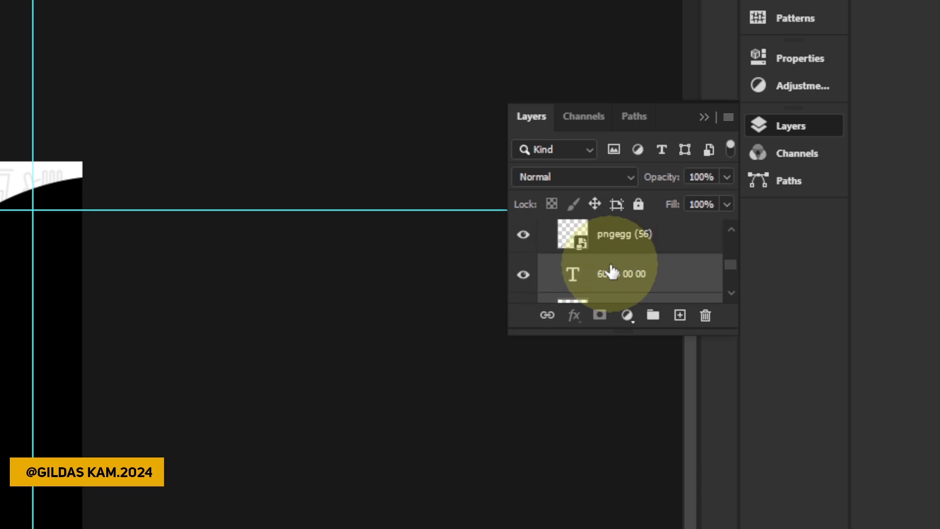
{"action": "scroll", "coordinate": [612, 270], "scroll_direction": "down", "scroll_amount": 5}
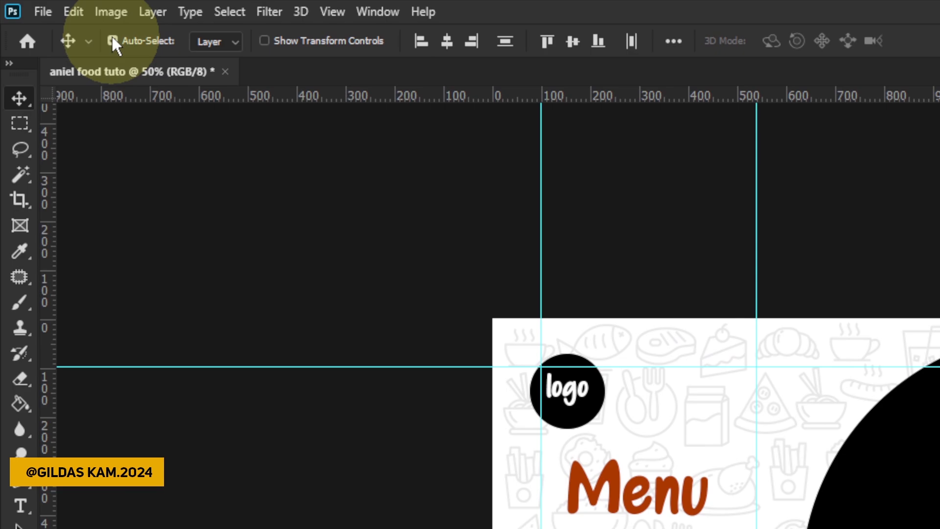
Turn off Auto-Select, move the selected text block about 48 px left and 9 px up, and shift the large black circle slightly right.
{"action": "left_click", "coordinate": [113, 39]}
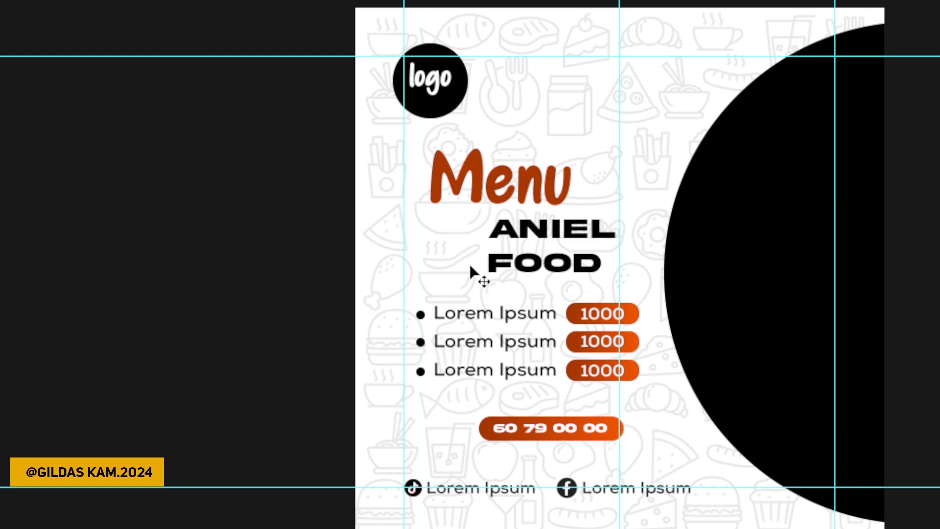
{"action": "left_click_drag", "start_coordinate": [470, 272], "coordinate": [464, 272]}
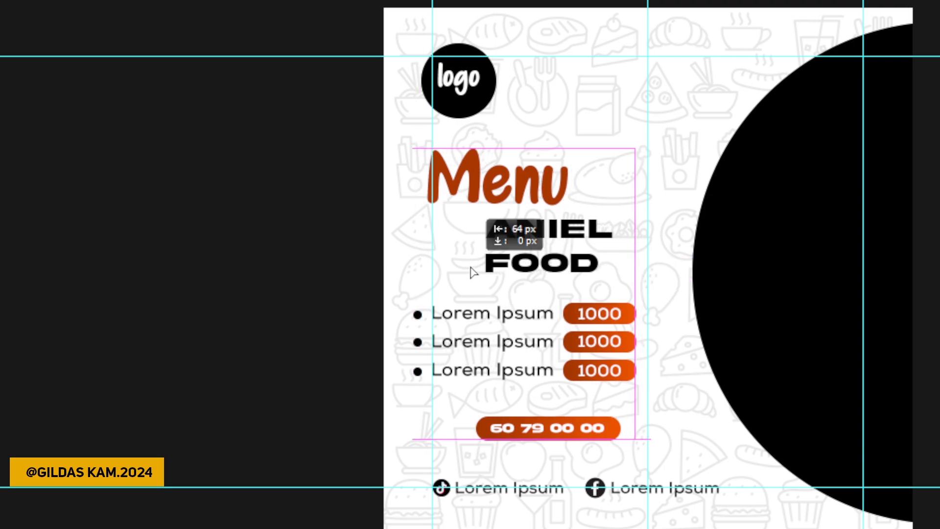
{"action": "left_click_drag", "start_coordinate": [473, 272], "coordinate": [474, 272]}
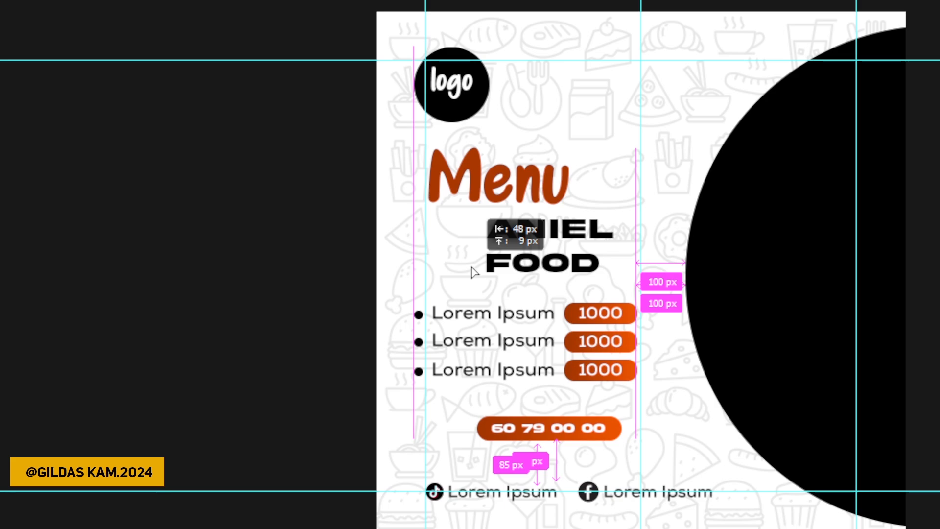
{"action": "left_click_drag", "start_coordinate": [474, 273], "coordinate": [474, 273]}
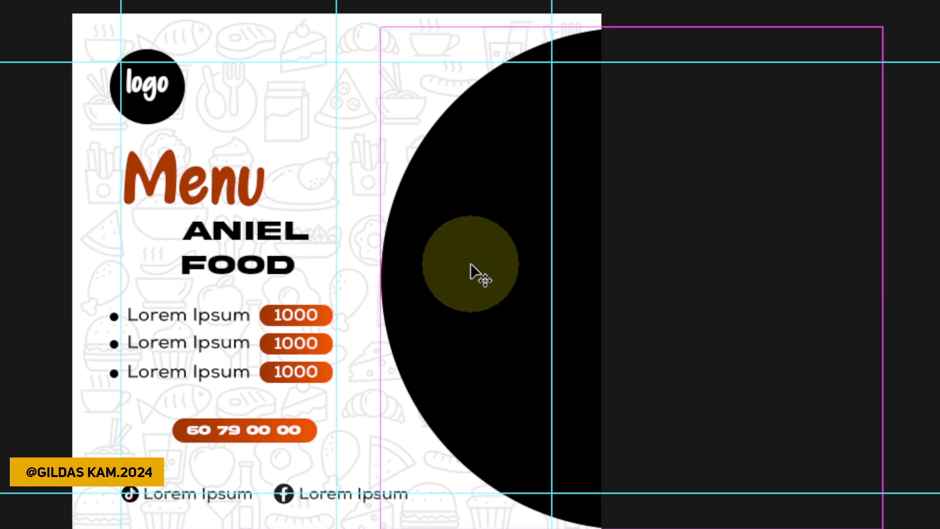
{"action": "mouse_move", "coordinate": [470, 265]}
{"action": "left_mouse_down"}
{"action": "mouse_move", "coordinate": [486, 264]}
{"action": "mouse_move", "coordinate": [470, 265]}
{"action": "left_mouse_up"}
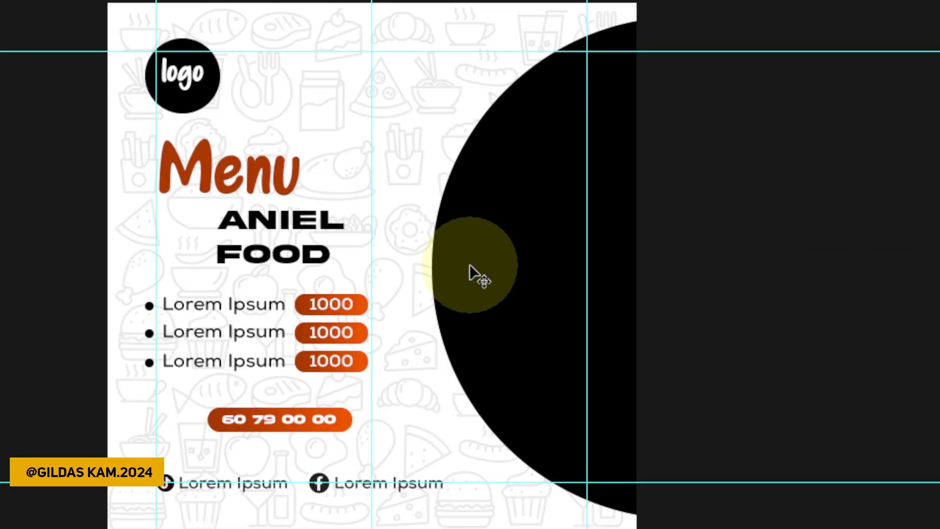
Switch to File Explorer and try to bring the pngegg (1) dish image from the prototype restaurant folder into the flyer.
{"action": "key", "text": "alt+Tab"}
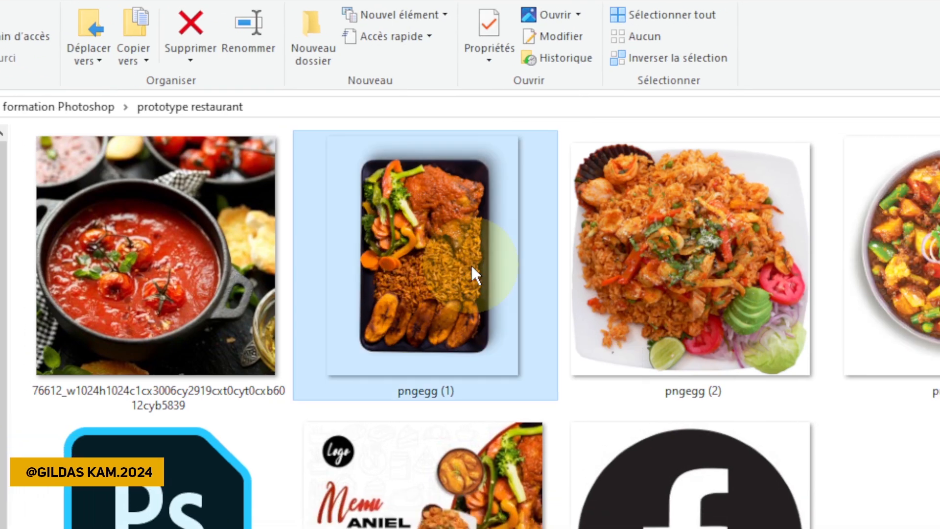
{"action": "left_click", "coordinate": [556, 316]}
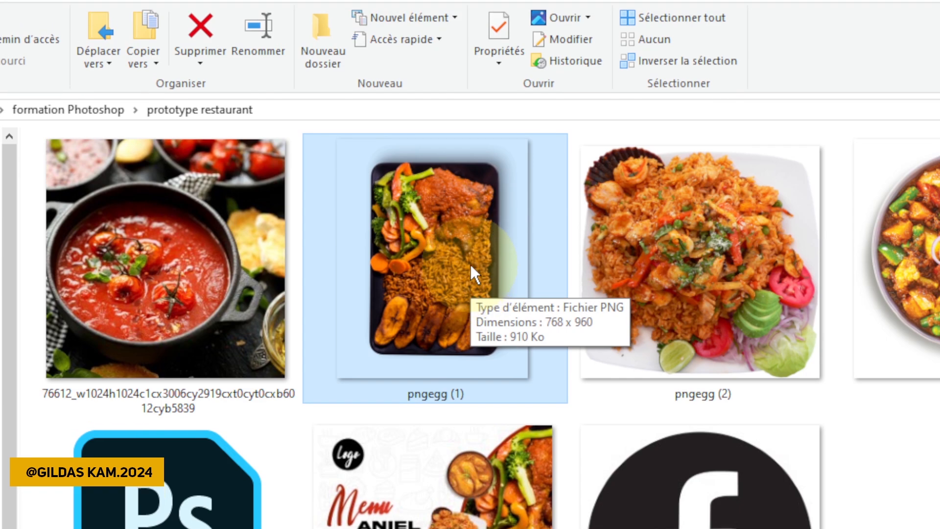
{"action": "left_click_drag", "start_coordinate": [473, 274], "coordinate": [586, 528]}
{"action": "left_click_drag", "start_coordinate": [471, 501], "coordinate": [430, 237]}
{"action": "left_click_drag", "start_coordinate": [470, 263], "coordinate": [448, 528]}
{"action": "left_click", "coordinate": [501, 190]}
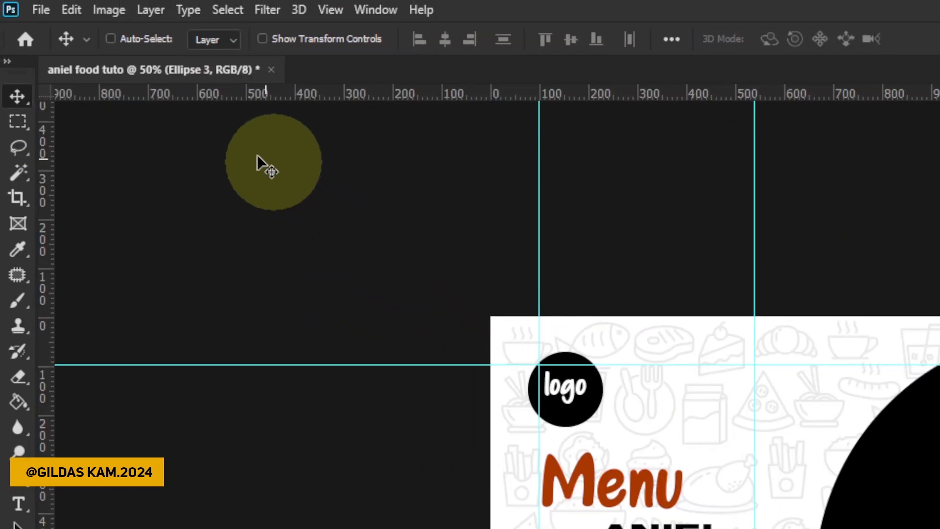
Start opening an existing file and locate the Vidéos folder among the available locations.
{"action": "left_click", "coordinate": [47, 12]}
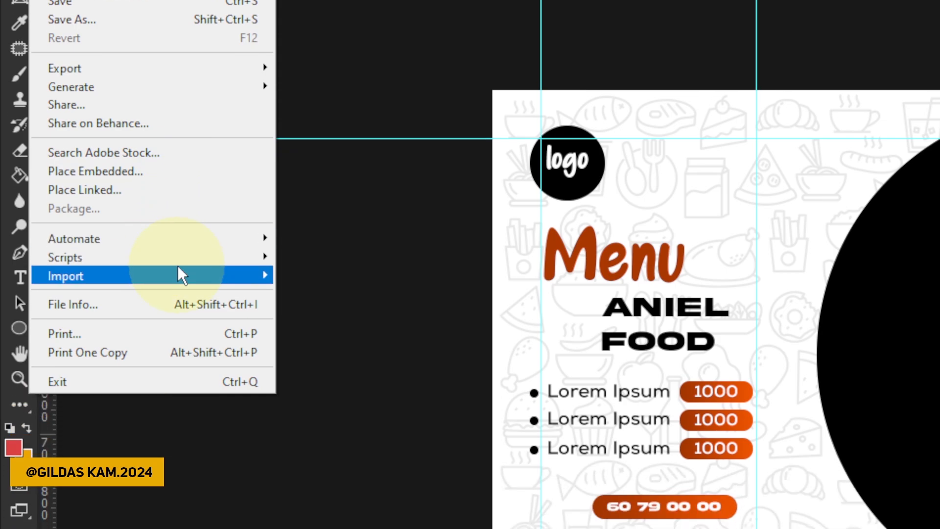
{"action": "mouse_move", "coordinate": [182, 272]}
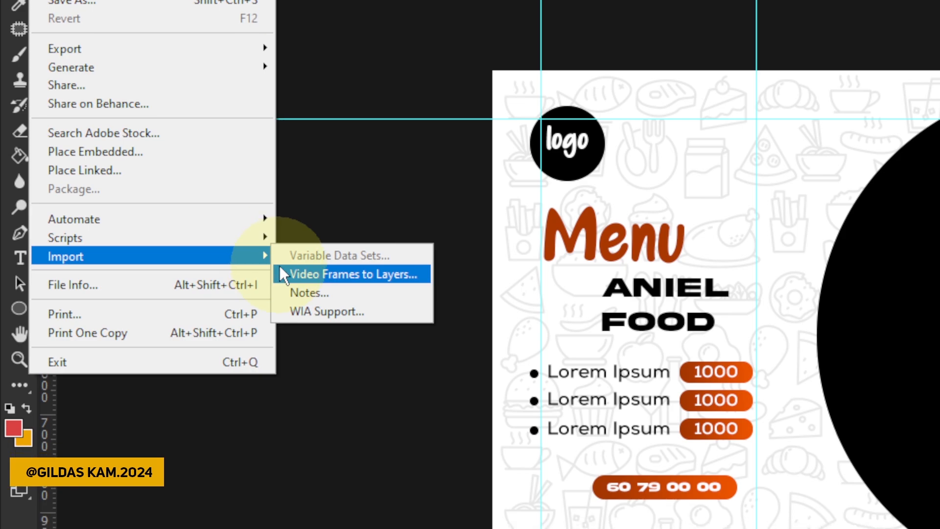
{"action": "mouse_move", "coordinate": [254, 265]}
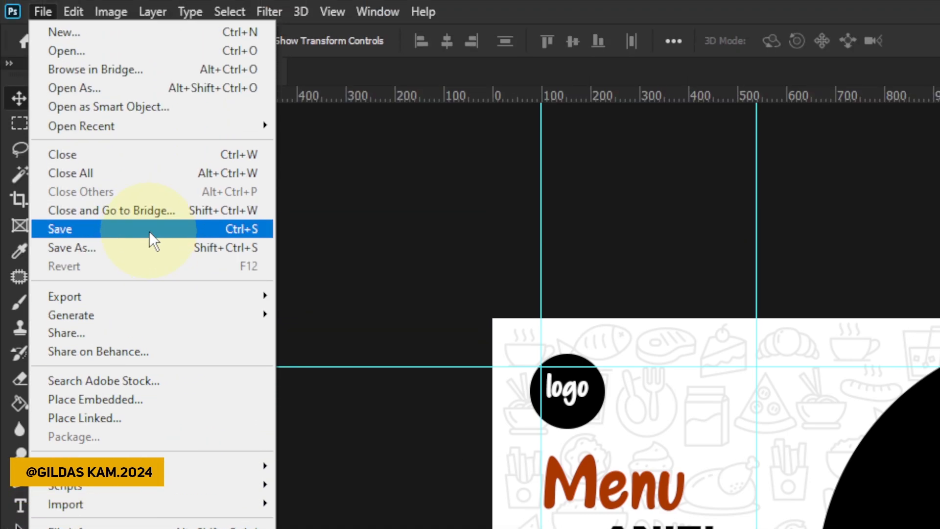
{"action": "left_click", "coordinate": [128, 49]}
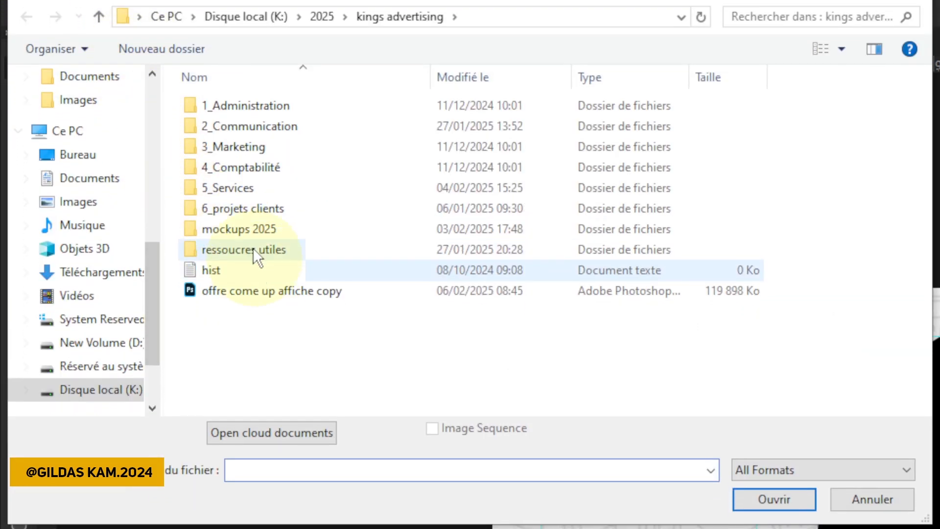
{"action": "scroll", "coordinate": [78, 235], "scroll_direction": "up", "scroll_amount": 3}
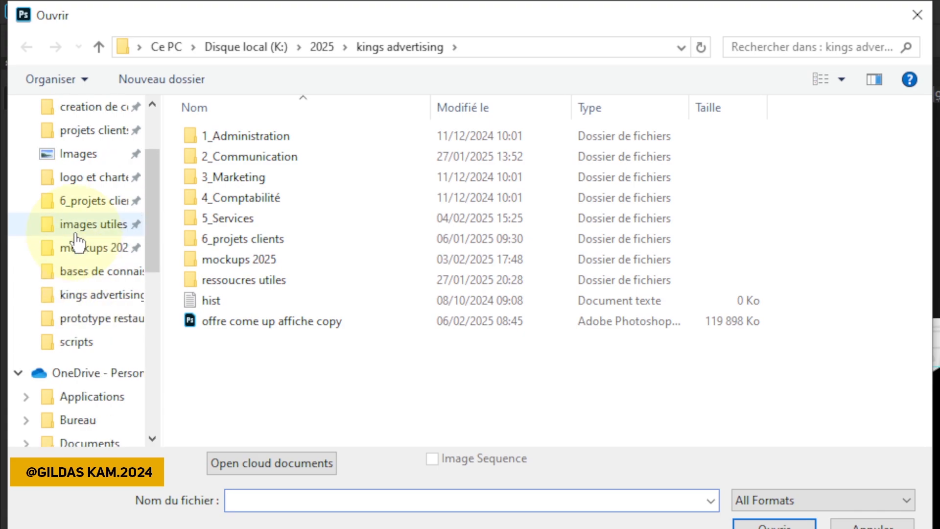
{"action": "scroll", "coordinate": [77, 242], "scroll_direction": "up", "scroll_amount": 1}
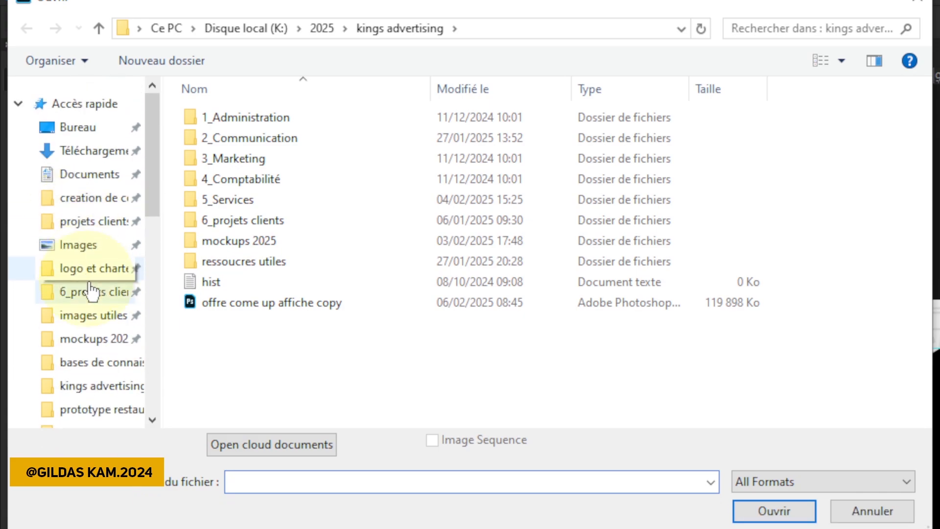
{"action": "scroll", "coordinate": [98, 303], "scroll_direction": "down", "scroll_amount": 2}
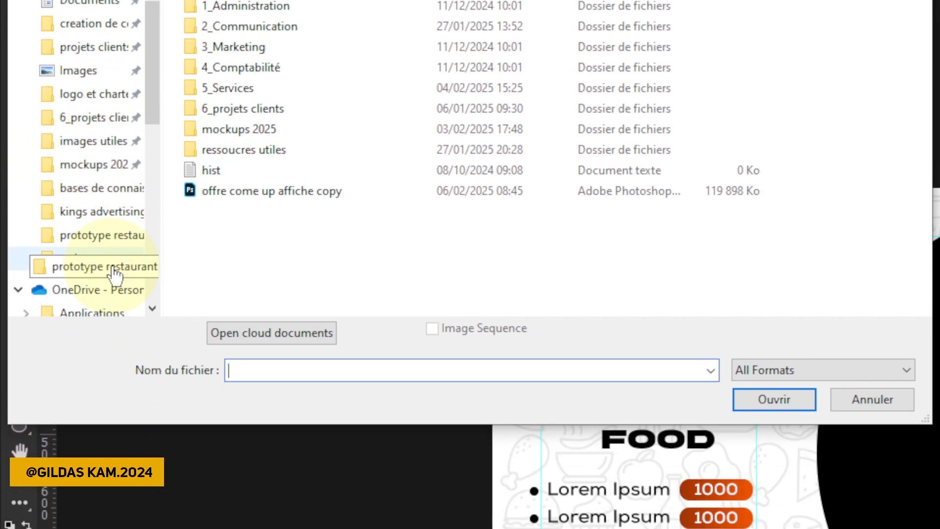
{"action": "scroll", "coordinate": [112, 372], "scroll_direction": "down", "scroll_amount": 4}
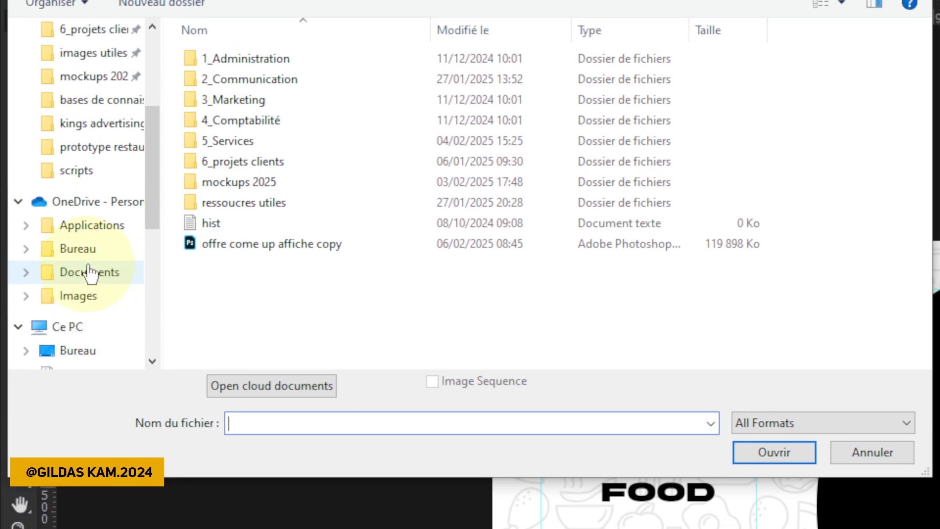
{"action": "scroll", "coordinate": [86, 270], "scroll_direction": "up", "scroll_amount": 5}
{"action": "scroll", "coordinate": [85, 273], "scroll_direction": "down", "scroll_amount": 7}
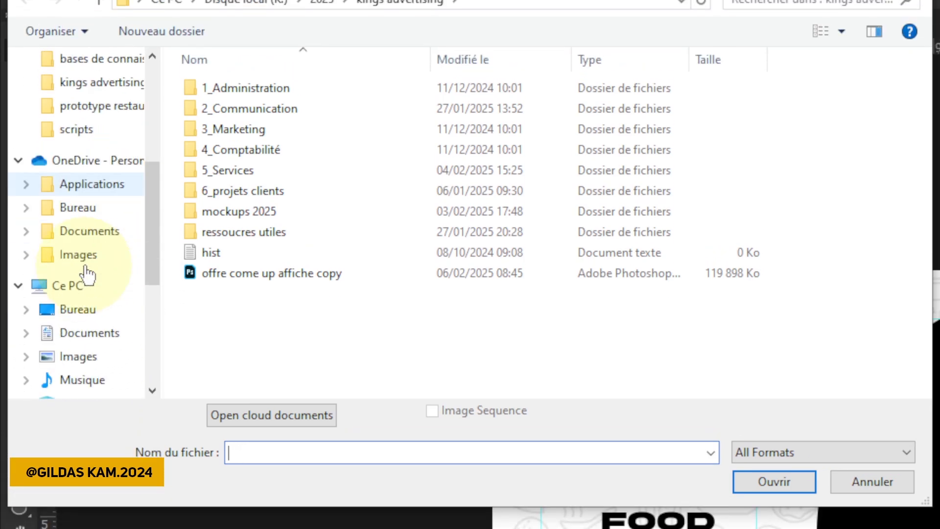
{"action": "scroll", "coordinate": [87, 274], "scroll_direction": "up", "scroll_amount": 1}
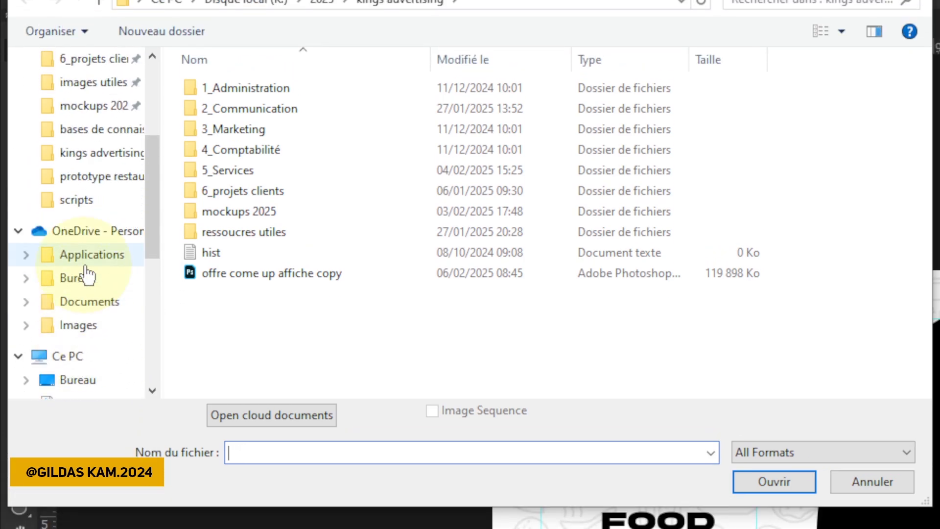
{"action": "scroll", "coordinate": [87, 274], "scroll_direction": "up", "scroll_amount": 1}
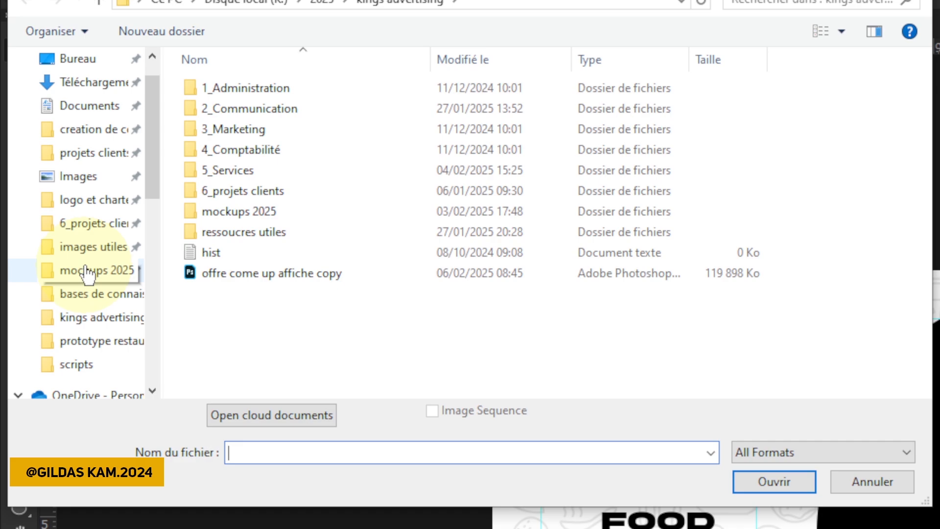
{"action": "scroll", "coordinate": [87, 274], "scroll_direction": "down", "scroll_amount": 5}
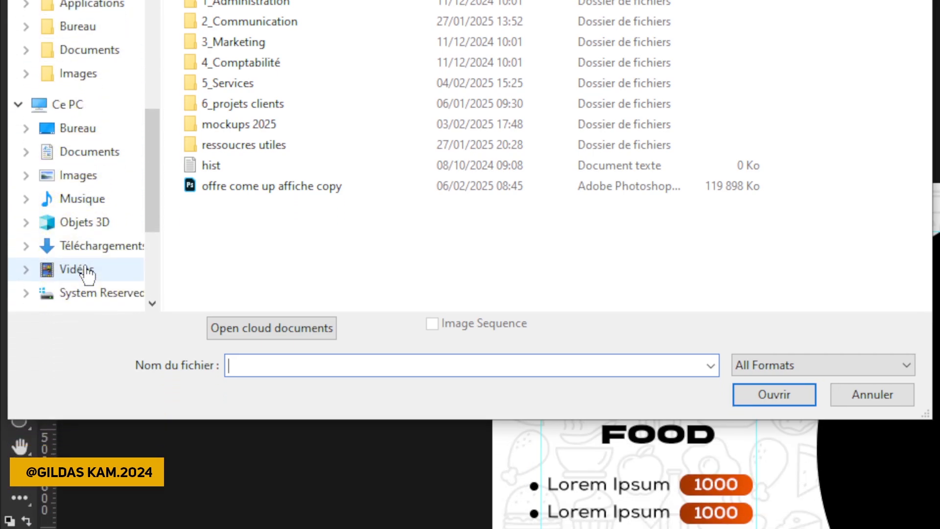
Open the pngegg (1) dish image from the prototype restaurant folder inside Vidéos > formation Photoshop.
{"action": "left_click", "coordinate": [86, 269]}
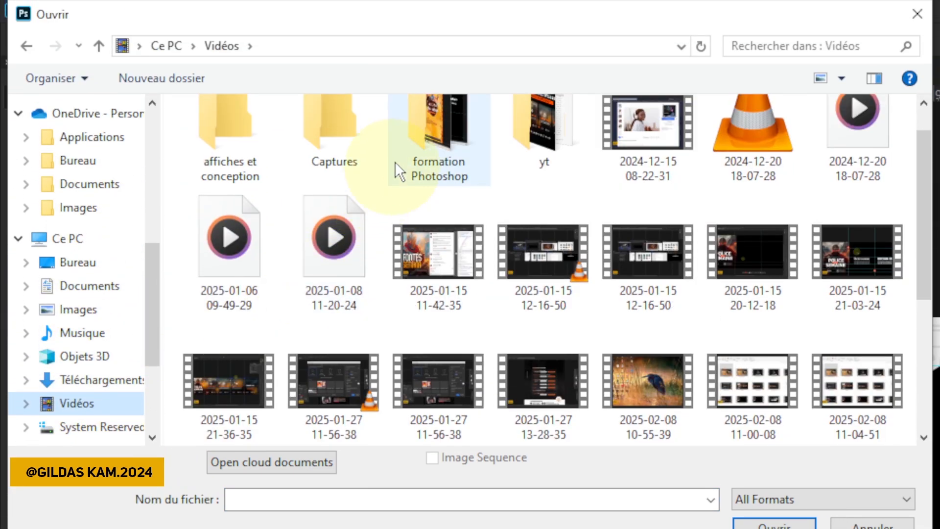
{"action": "left_click", "coordinate": [402, 140]}
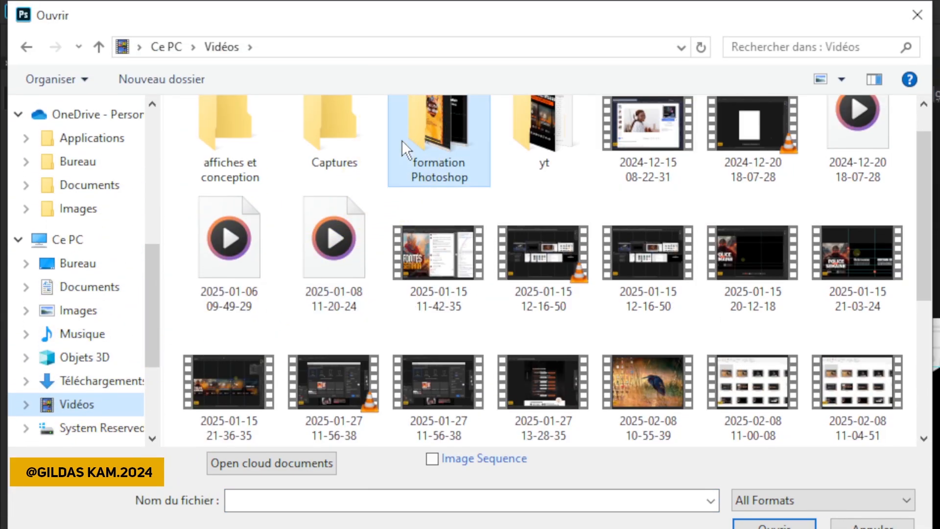
{"action": "double_click", "coordinate": [402, 140]}
{"action": "scroll", "coordinate": [388, 221], "scroll_direction": "down", "scroll_amount": 10}
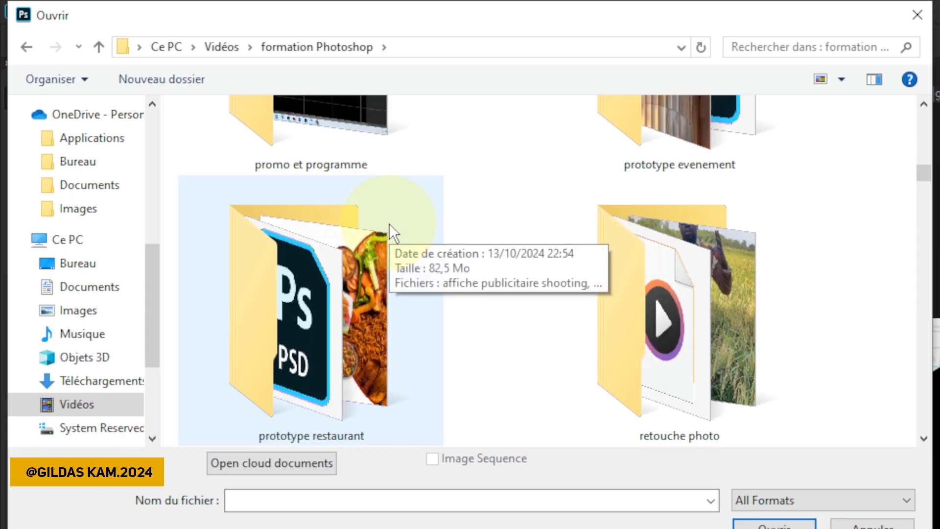
{"action": "scroll", "coordinate": [388, 223], "scroll_direction": "down", "scroll_amount": 5}
{"action": "double_click", "coordinate": [352, 157]}
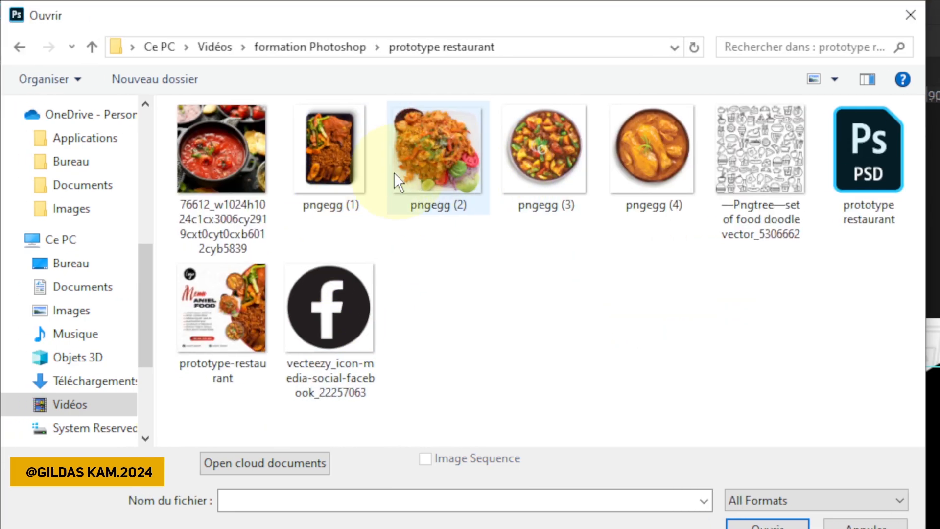
{"action": "left_click", "coordinate": [347, 163]}
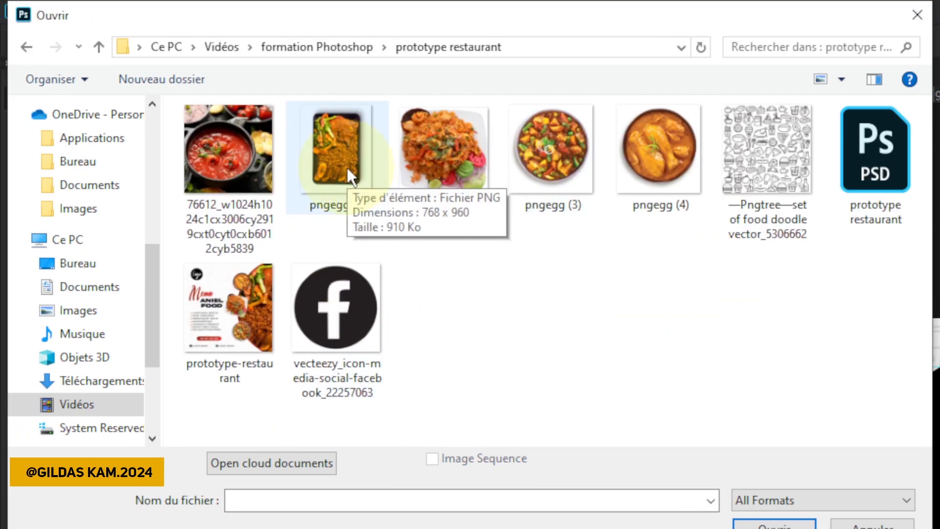
{"action": "left_click", "coordinate": [348, 167]}
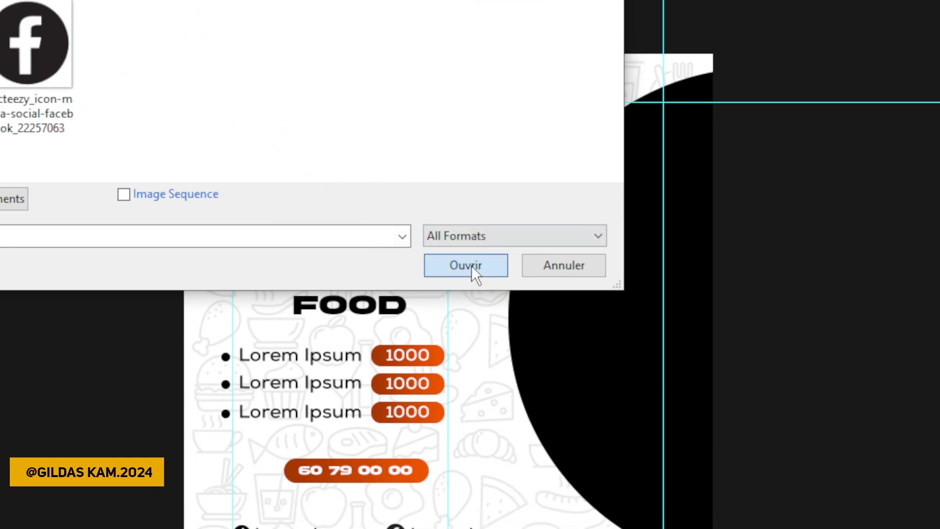
{"action": "left_click", "coordinate": [468, 265]}
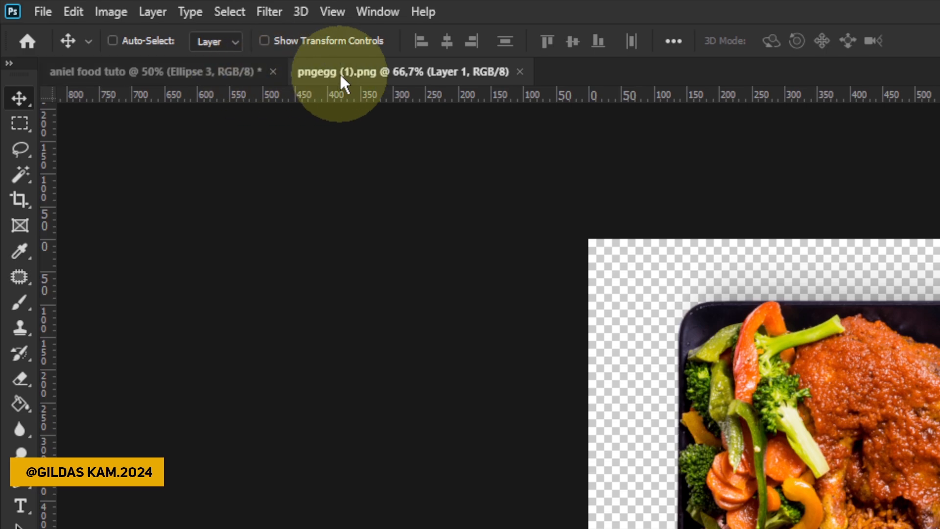
Bring the dish image from its own document into the aniel food tuto flyer and place it over the large black circle.
{"action": "left_click", "coordinate": [219, 72]}
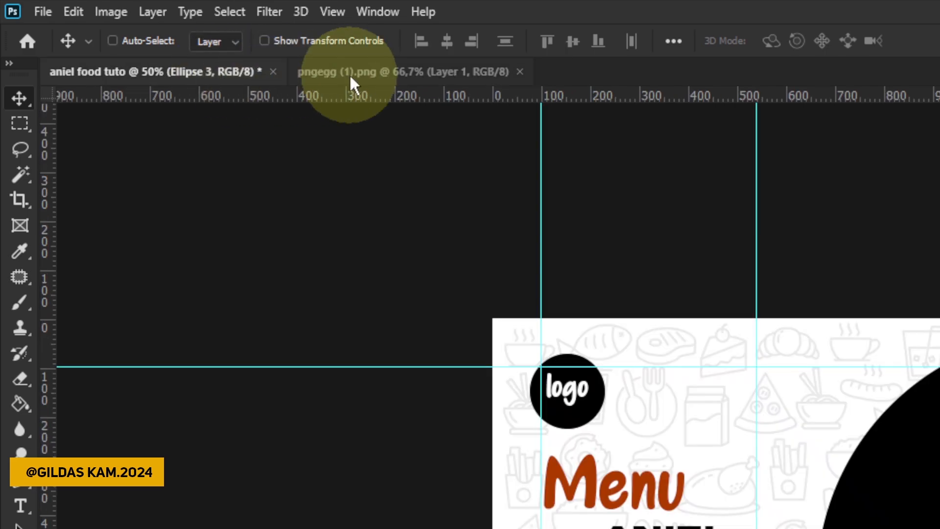
{"action": "left_click", "coordinate": [345, 73]}
{"action": "left_click", "coordinate": [248, 70]}
{"action": "left_click", "coordinate": [340, 73]}
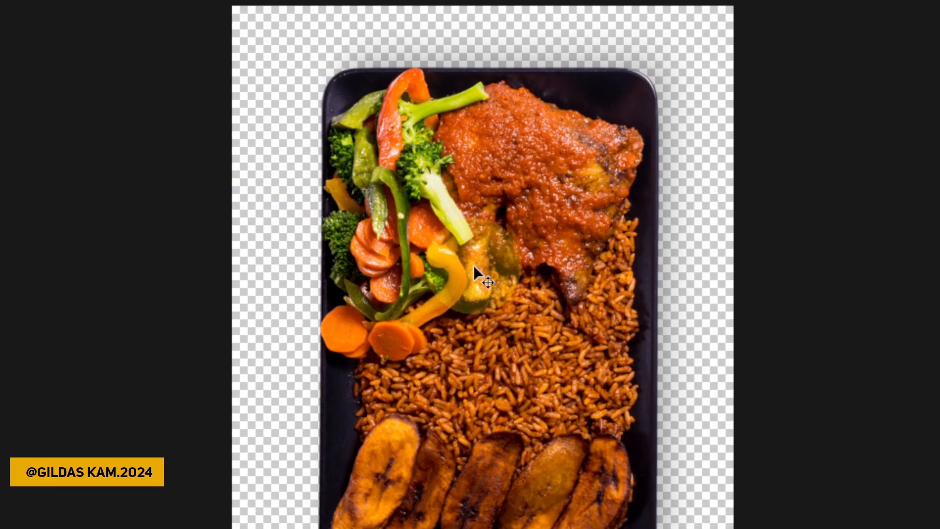
{"action": "left_click_drag", "start_coordinate": [474, 265], "coordinate": [131, 55]}
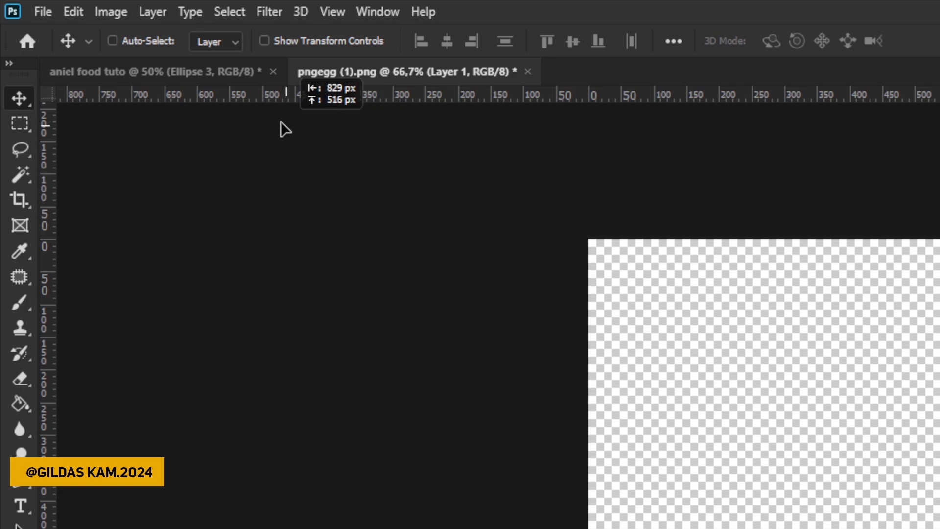
{"action": "left_click_drag", "start_coordinate": [208, 72], "coordinate": [540, 344]}
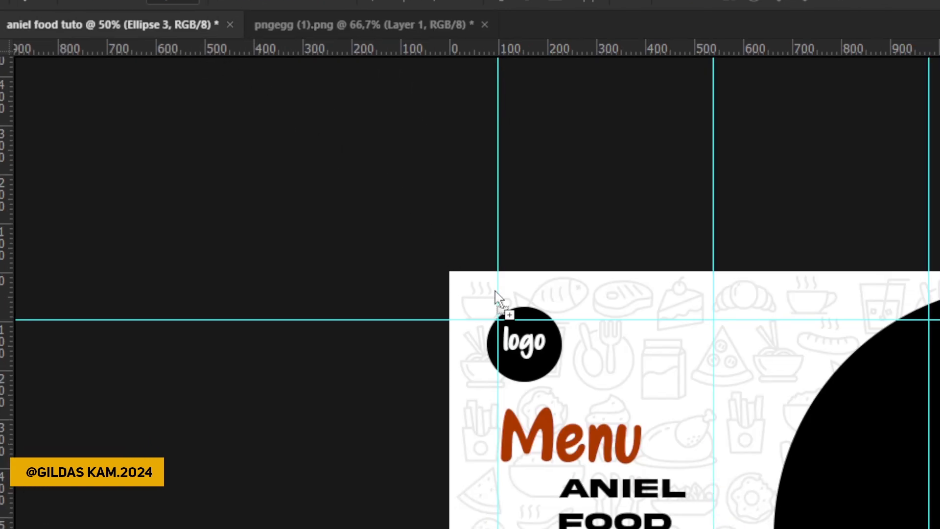
{"action": "left_click_drag", "start_coordinate": [498, 297], "coordinate": [663, 432]}
{"action": "mouse_move", "coordinate": [477, 267]}
{"action": "left_mouse_down"}
{"action": "mouse_move", "coordinate": [625, 381]}
{"action": "mouse_move", "coordinate": [472, 265]}
{"action": "left_mouse_up"}
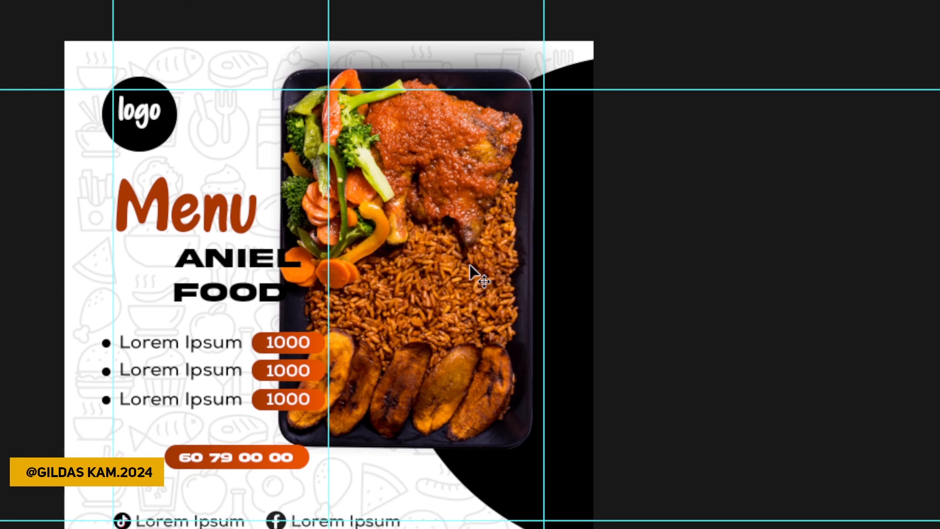
{"action": "mouse_move", "coordinate": [470, 266]}
{"action": "left_mouse_down"}
{"action": "mouse_move", "coordinate": [559, 288]}
{"action": "mouse_move", "coordinate": [623, 329]}
{"action": "mouse_move", "coordinate": [478, 287]}
{"action": "mouse_move", "coordinate": [487, 277]}
{"action": "mouse_move", "coordinate": [468, 272]}
{"action": "left_mouse_up"}
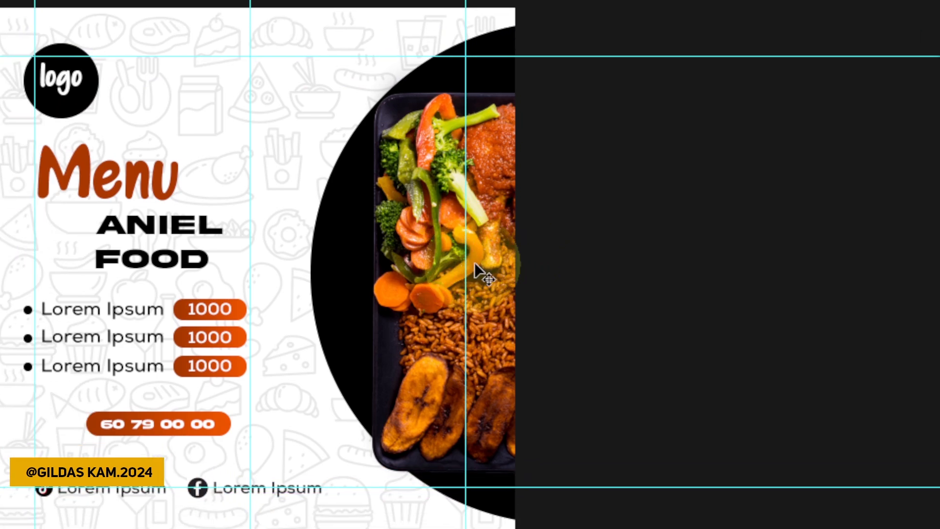
{"action": "left_click", "coordinate": [514, 274]}
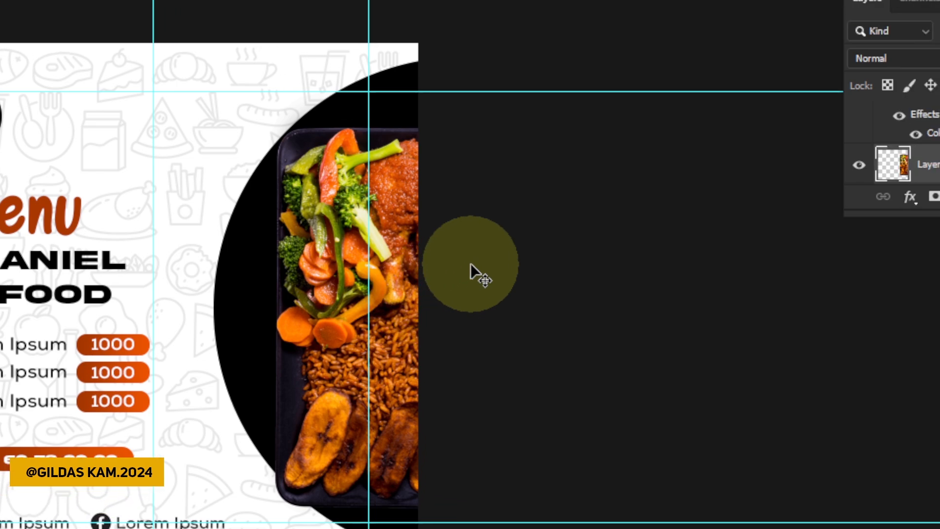
Enlarge the dish image with Free Transform until it covers the large black circle on the flyer, then apply the transform.
{"action": "key", "text": "ctrl+t"}
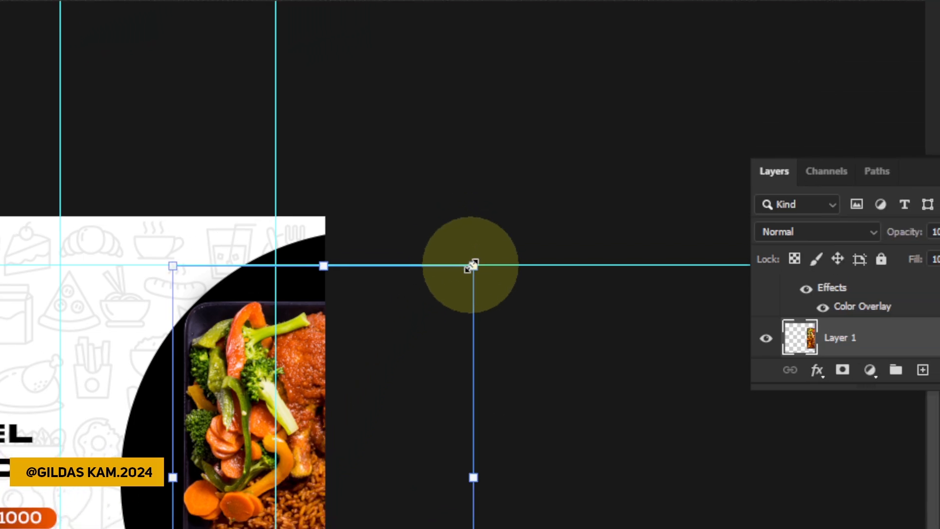
{"action": "left_click_drag", "start_coordinate": [566, 92], "coordinate": [655, 88]}
{"action": "left_click_drag", "start_coordinate": [493, 252], "coordinate": [603, 177]}
{"action": "left_click_drag", "start_coordinate": [321, 340], "coordinate": [215, 453]}
{"action": "mouse_move", "coordinate": [473, 265]}
{"action": "left_mouse_down"}
{"action": "mouse_move", "coordinate": [449, 269]}
{"action": "mouse_move", "coordinate": [472, 265]}
{"action": "left_mouse_up"}
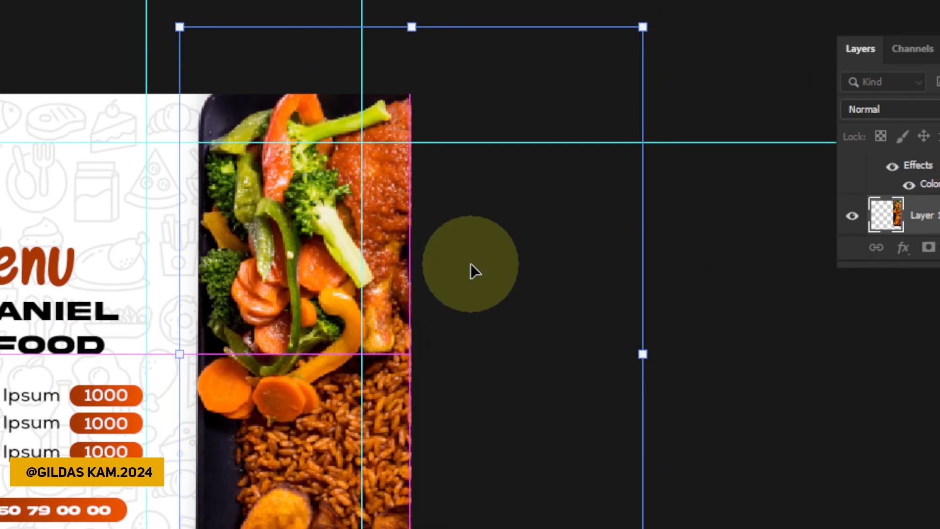
{"action": "left_click", "coordinate": [473, 44]}
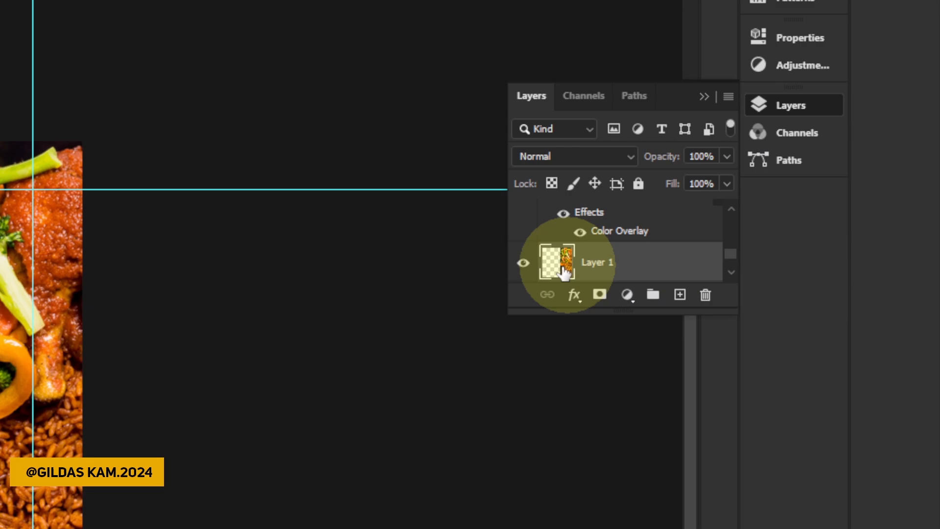
Toggle the visibility of Layer 1 and Ellipse 3 to check that the dish image sits directly above the large circle.
{"action": "left_click", "coordinate": [523, 263]}
{"action": "left_click", "coordinate": [523, 263]}
{"action": "left_click", "coordinate": [523, 265]}
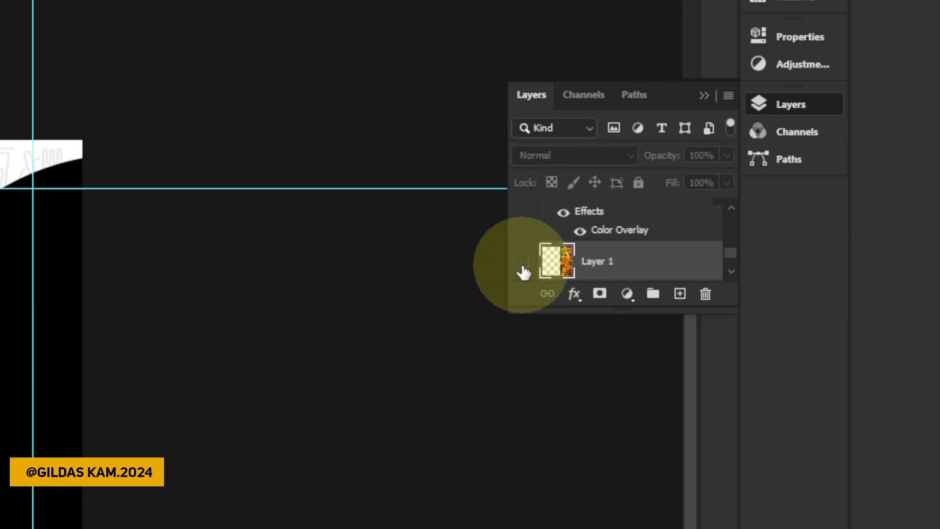
{"action": "scroll", "coordinate": [533, 269], "scroll_direction": "down", "scroll_amount": 2}
{"action": "left_click", "coordinate": [522, 253]}
{"action": "left_click", "coordinate": [522, 269]}
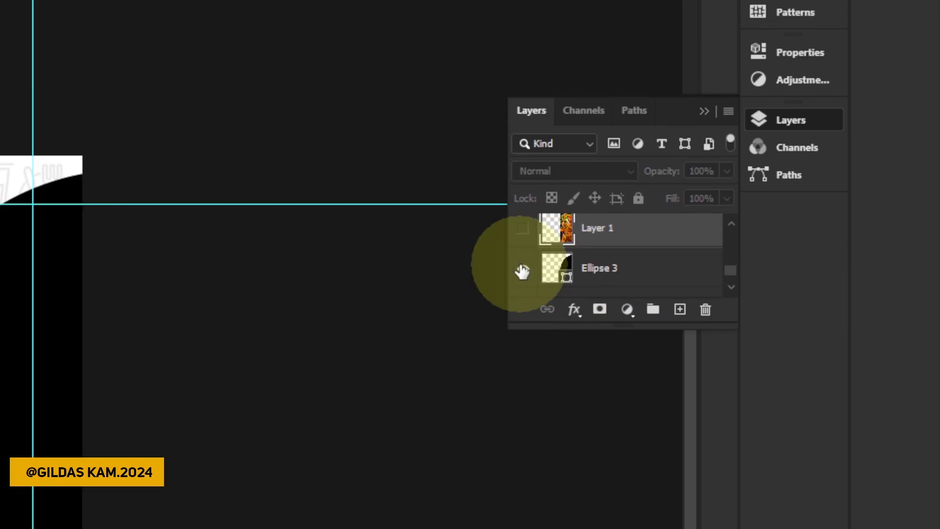
{"action": "left_click", "coordinate": [523, 228]}
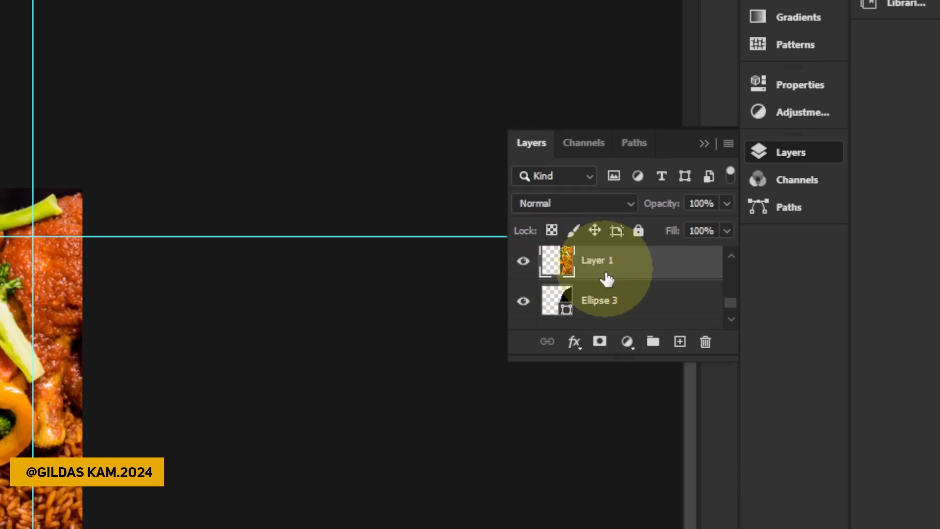
Clip the dish image on Layer 1 to the Ellipse 3 circle and shift the image slightly within the circle.
{"action": "left_click", "coordinate": [610, 272]}
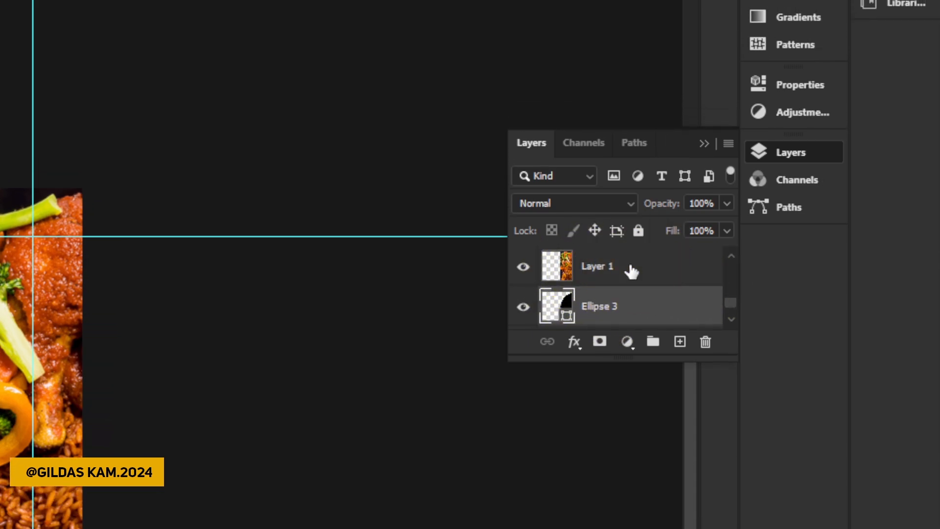
{"action": "left_click", "coordinate": [631, 267]}
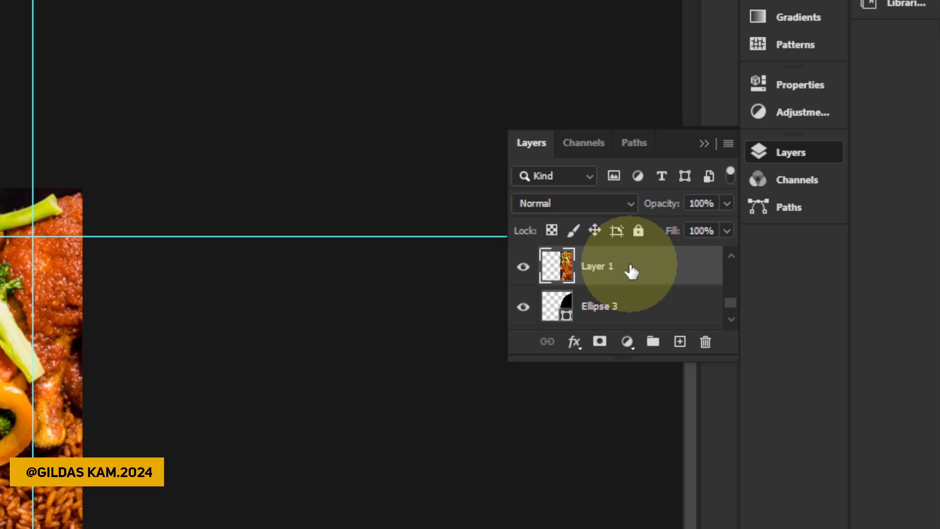
{"action": "right_click", "coordinate": [631, 267]}
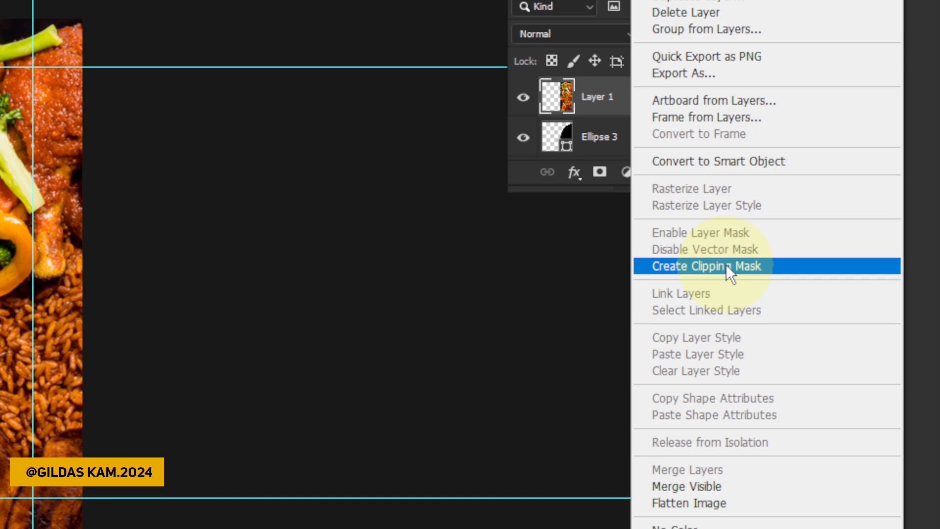
{"action": "left_click", "coordinate": [726, 264]}
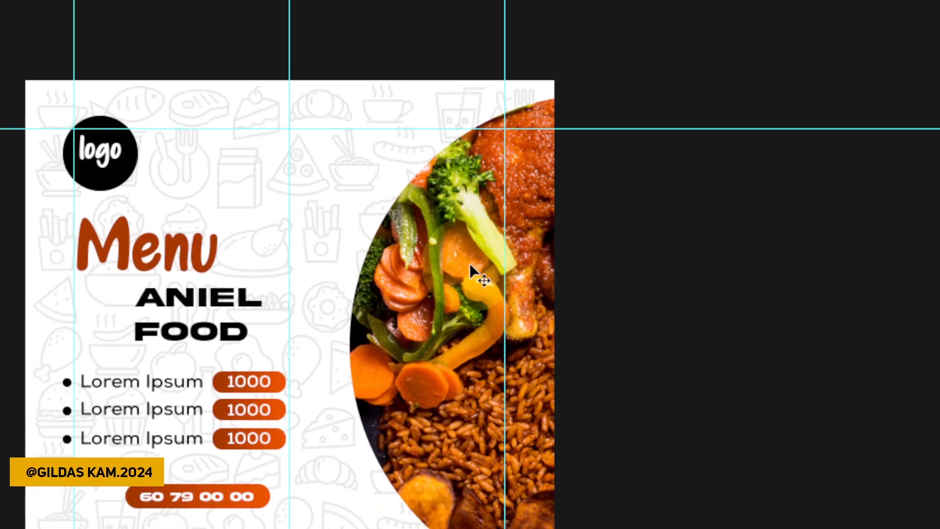
{"action": "left_click_drag", "start_coordinate": [259, 190], "coordinate": [255, 215]}
{"action": "left_click_drag", "start_coordinate": [474, 272], "coordinate": [474, 272]}
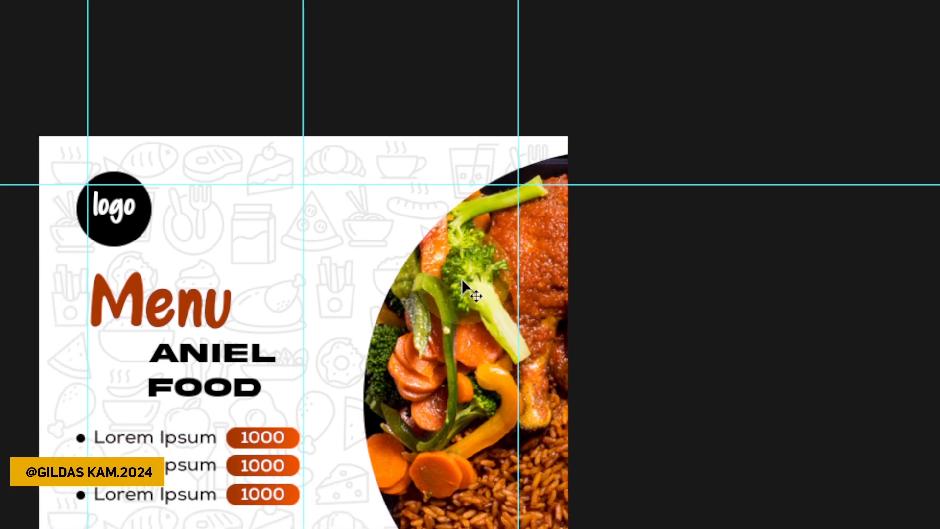
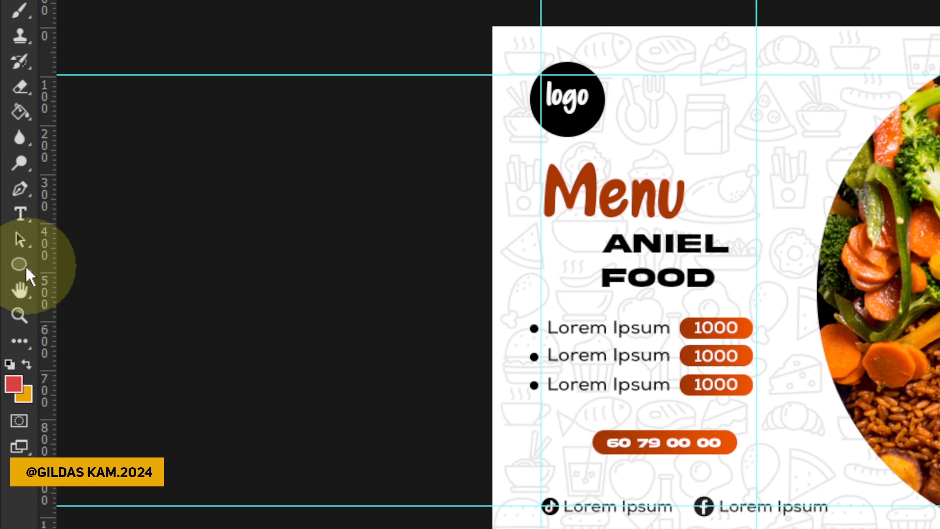
Give the large Ellipse 3 circle an orange stroke with a width of 15,60 px.
{"action": "left_click", "coordinate": [20, 265]}
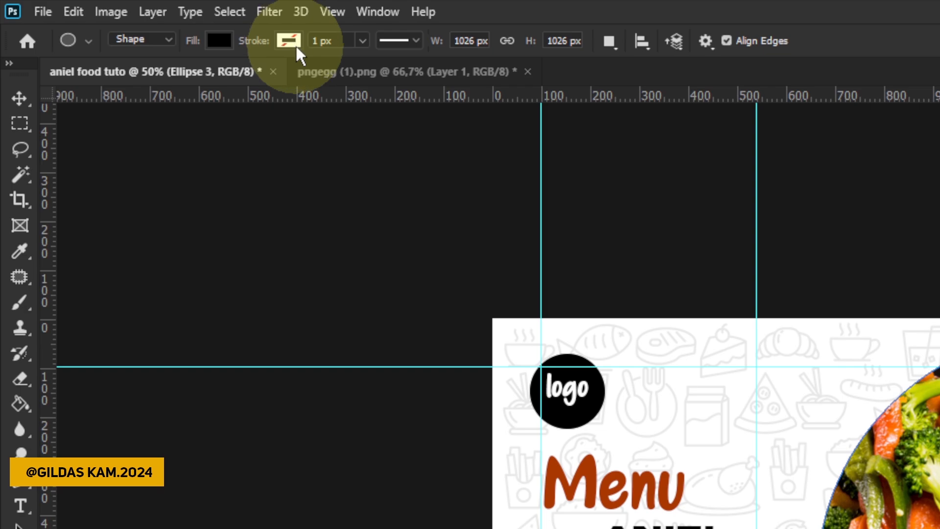
{"action": "left_click", "coordinate": [298, 49]}
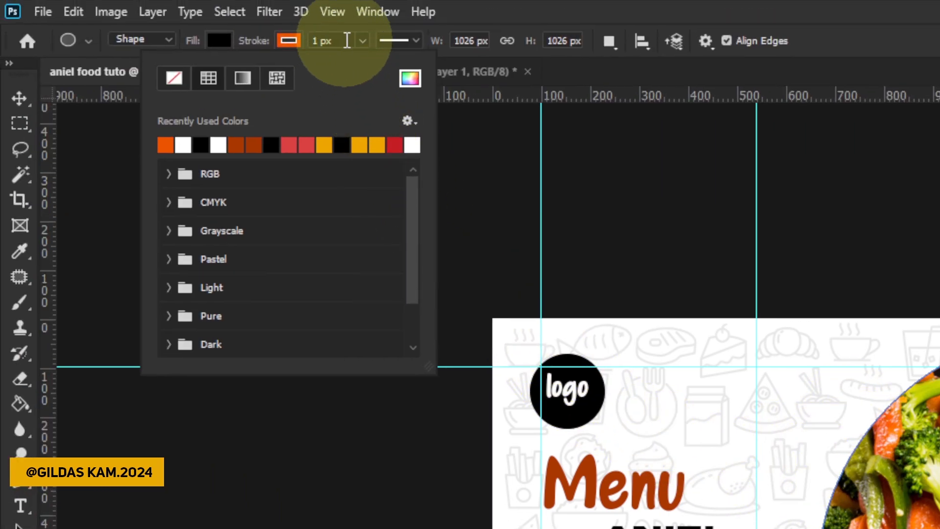
{"action": "left_click", "coordinate": [362, 41]}
{"action": "left_click", "coordinate": [362, 40]}
{"action": "left_click_drag", "start_coordinate": [362, 61], "coordinate": [367, 61]}
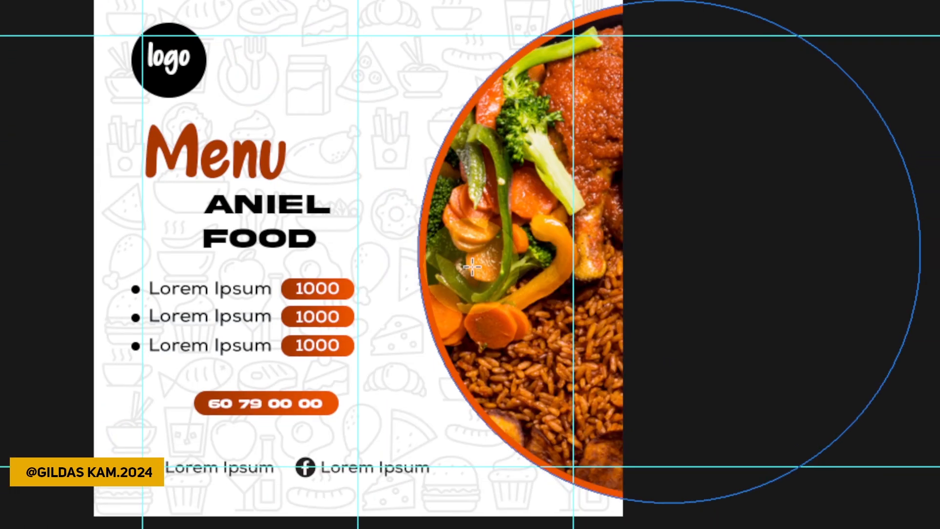
{"action": "left_click", "coordinate": [640, 181]}
{"action": "left_click", "coordinate": [420, 212]}
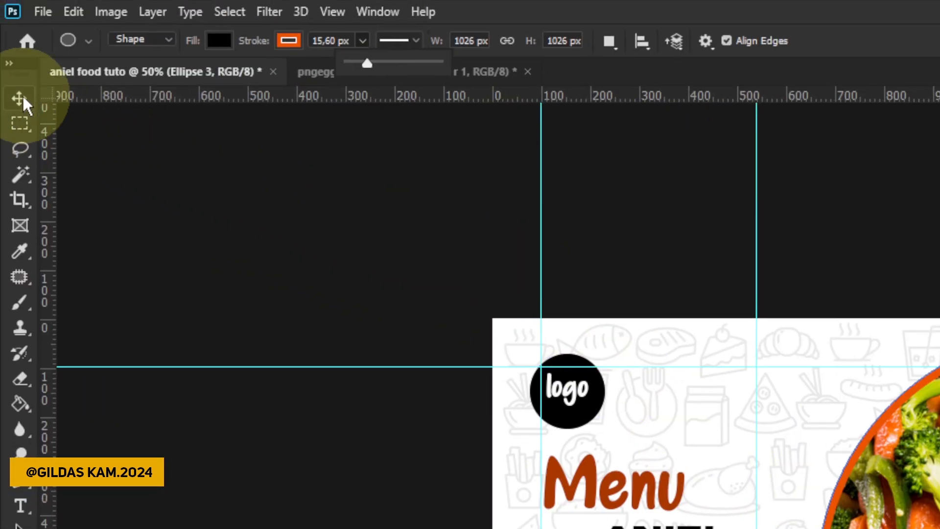
{"action": "left_click", "coordinate": [22, 98]}
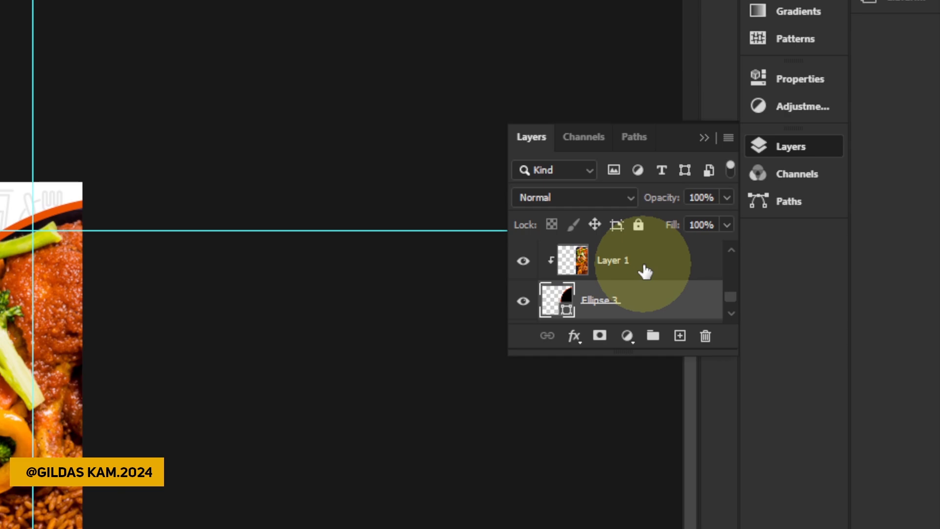
Draw a small black circle above Layer 1 and place it at the upper-left edge of the large dish circle.
{"action": "left_click", "coordinate": [645, 267]}
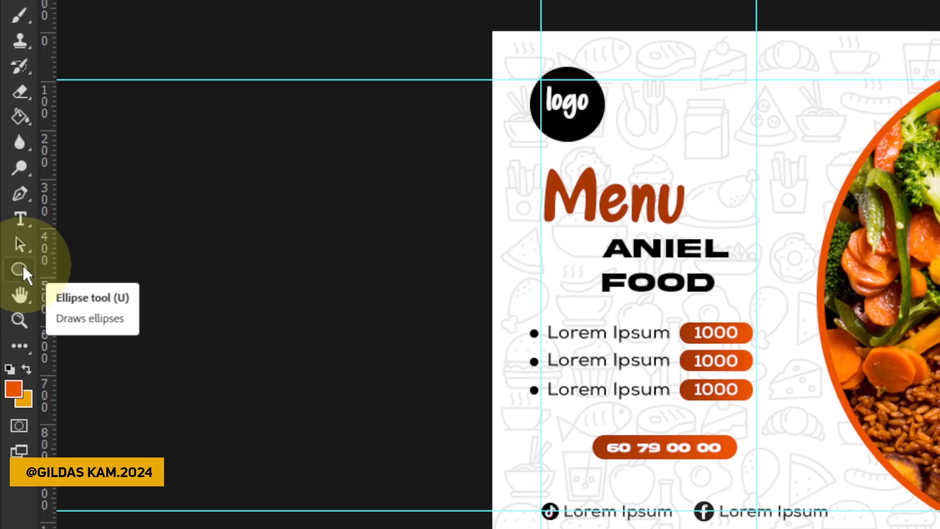
{"action": "left_click", "coordinate": [20, 268]}
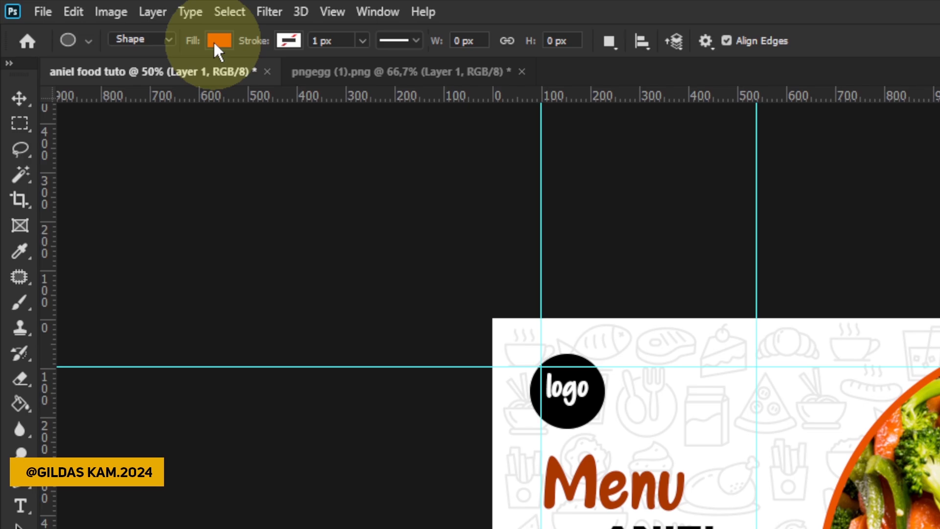
{"action": "left_click", "coordinate": [215, 42]}
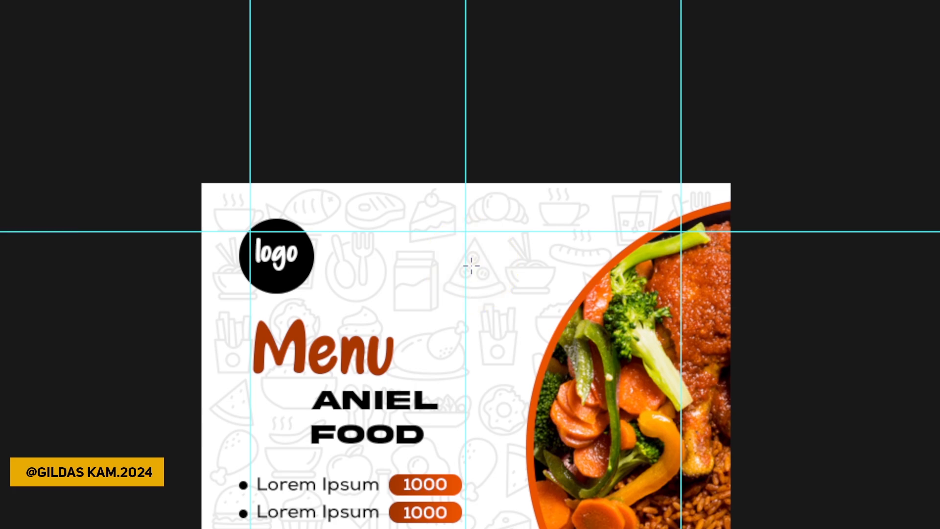
{"action": "mouse_move", "coordinate": [471, 266]}
{"action": "left_mouse_down"}
{"action": "mouse_move", "coordinate": [597, 392]}
{"action": "mouse_move", "coordinate": [444, 249]}
{"action": "mouse_move", "coordinate": [470, 264]}
{"action": "left_mouse_up"}
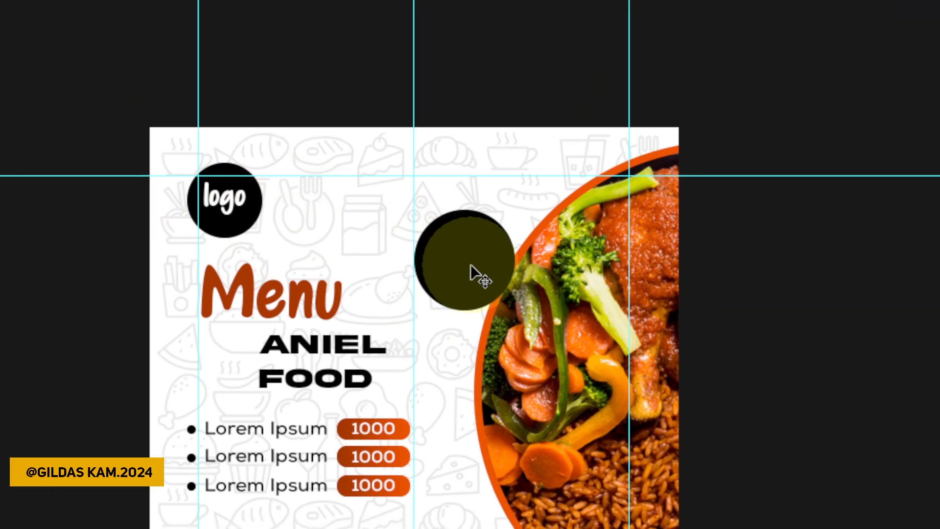
Adjust the position of the small black circle over the upper-left edge of the large dish circle.
{"action": "left_click_drag", "start_coordinate": [817, 460], "coordinate": [869, 460]}
{"action": "left_click_drag", "start_coordinate": [472, 261], "coordinate": [472, 254]}
{"action": "left_click", "coordinate": [416, 333]}
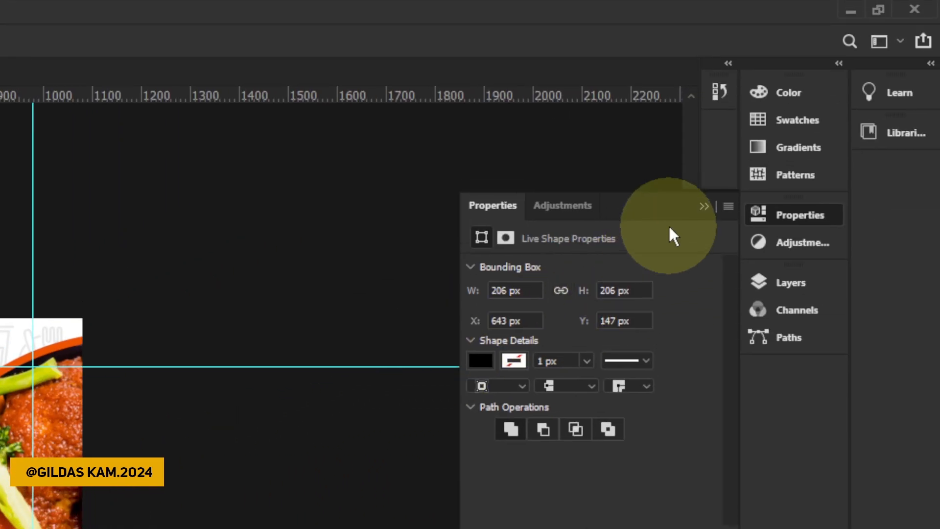
Toggle the visibility of Ellipse 4 in the layer stack to identify the small black circle's layer, and keep it selected.
{"action": "left_click", "coordinate": [701, 209]}
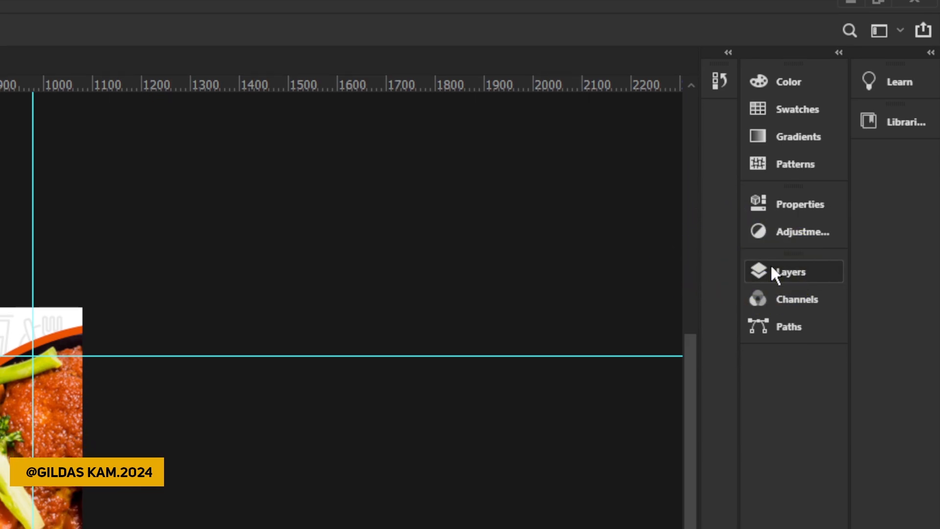
{"action": "left_click", "coordinate": [772, 273]}
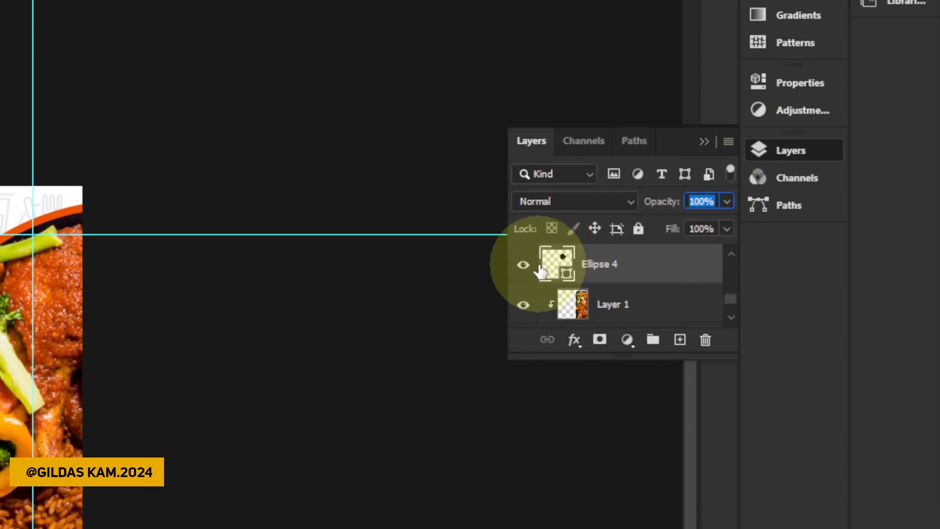
{"action": "left_click", "coordinate": [523, 385]}
{"action": "left_click", "coordinate": [523, 264]}
{"action": "left_click", "coordinate": [561, 260]}
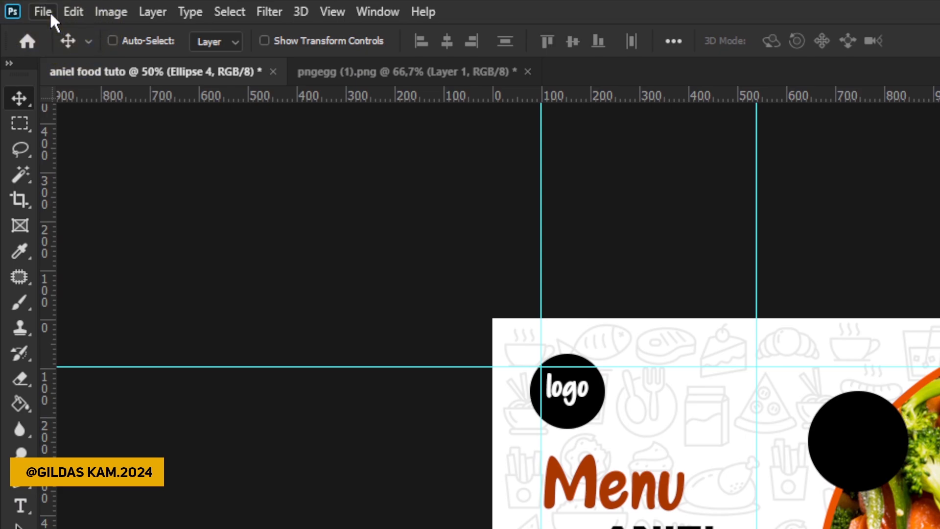
Open the curry dish image pngegg (4) from the prototype restaurant folder.
{"action": "left_click", "coordinate": [49, 11]}
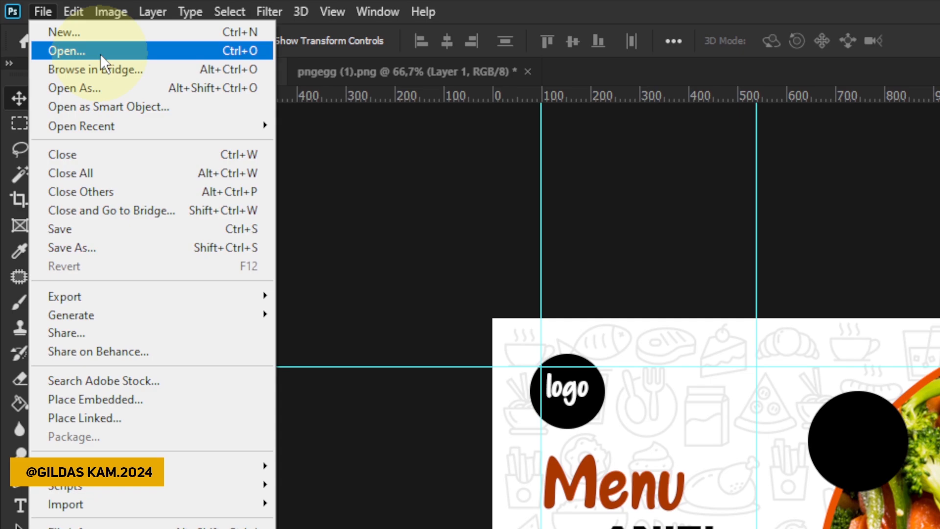
{"action": "left_click", "coordinate": [100, 54]}
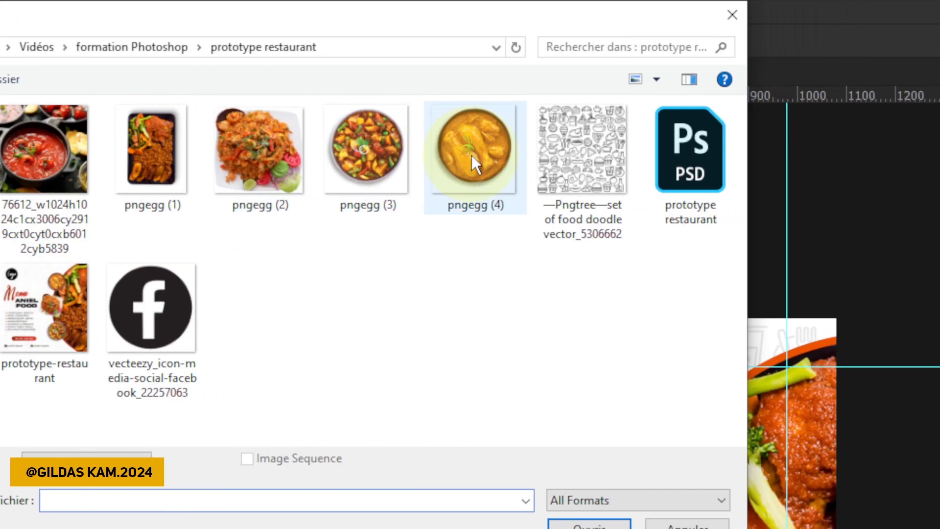
{"action": "left_click", "coordinate": [471, 155]}
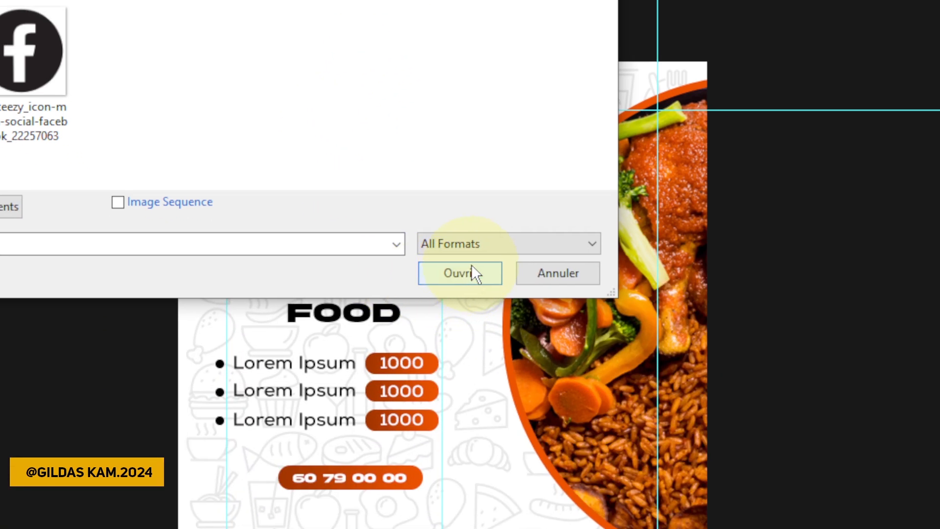
{"action": "left_click", "coordinate": [489, 264]}
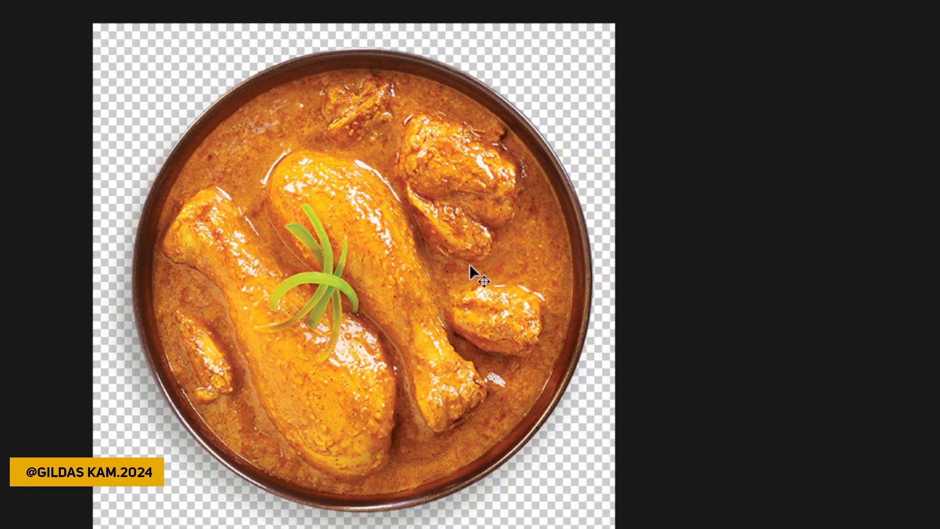
Bring the curry dish image into the aniel food tuto document as a layer directly above Ellipse 4.
{"action": "left_click_drag", "start_coordinate": [660, 283], "coordinate": [544, 235]}
{"action": "left_click_drag", "start_coordinate": [466, 265], "coordinate": [286, 152]}
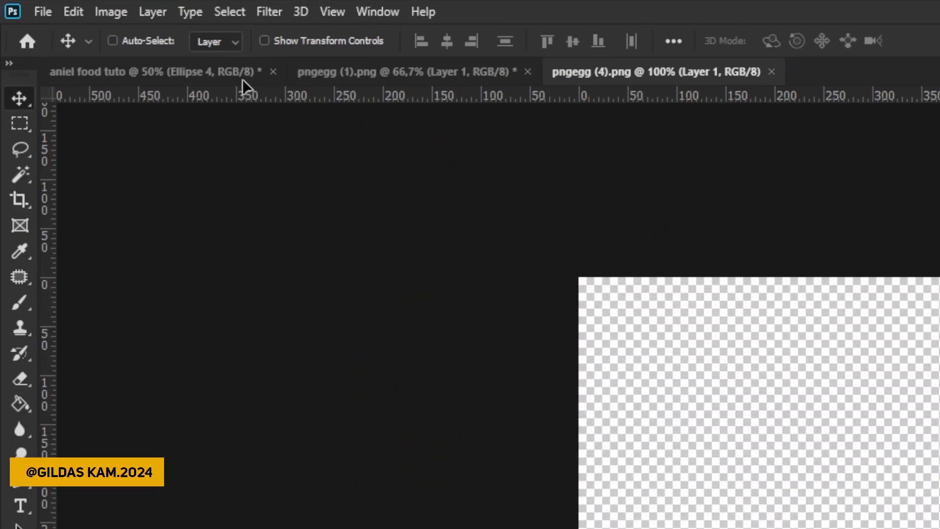
{"action": "left_click_drag", "start_coordinate": [242, 78], "coordinate": [473, 272]}
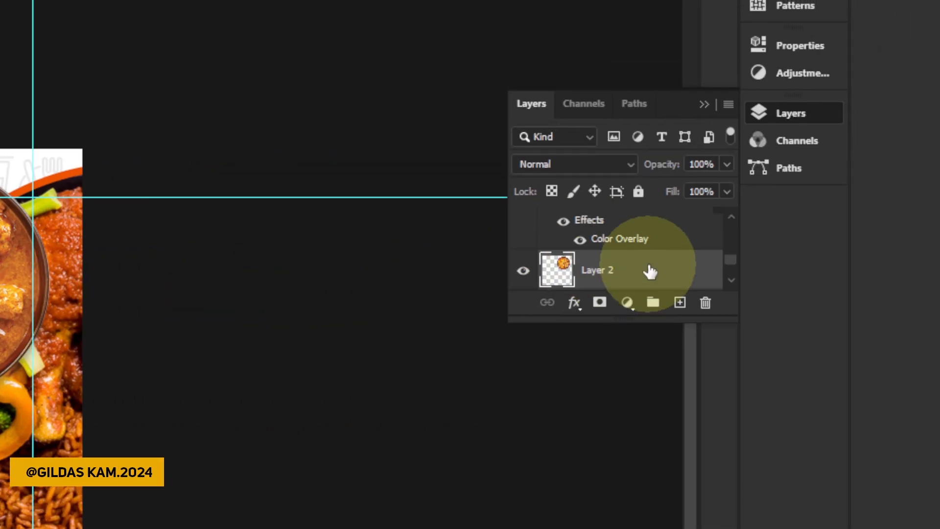
{"action": "scroll", "coordinate": [647, 269], "scroll_direction": "down", "scroll_amount": 1}
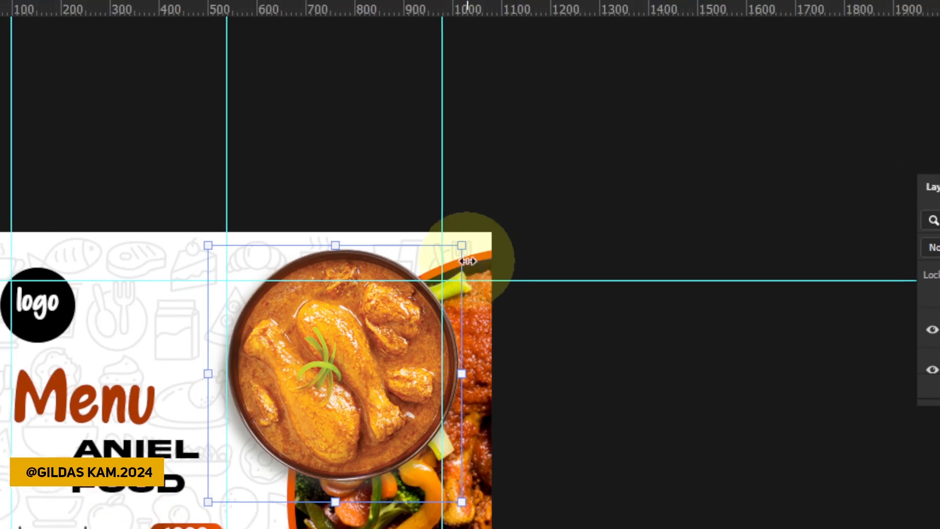
Scale the curry dish image down and move it over the small black circle.
{"action": "left_click_drag", "start_coordinate": [469, 265], "coordinate": [371, 370]}
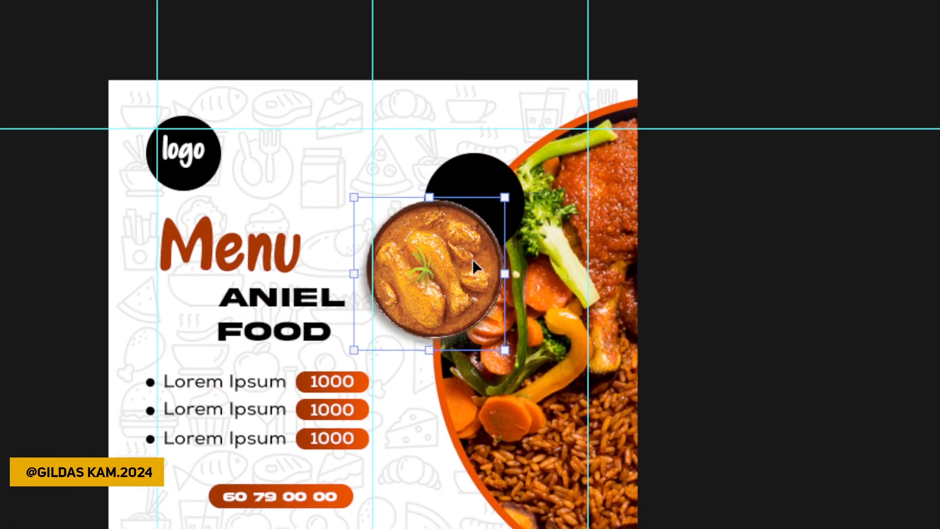
{"action": "left_click_drag", "start_coordinate": [433, 334], "coordinate": [471, 263]}
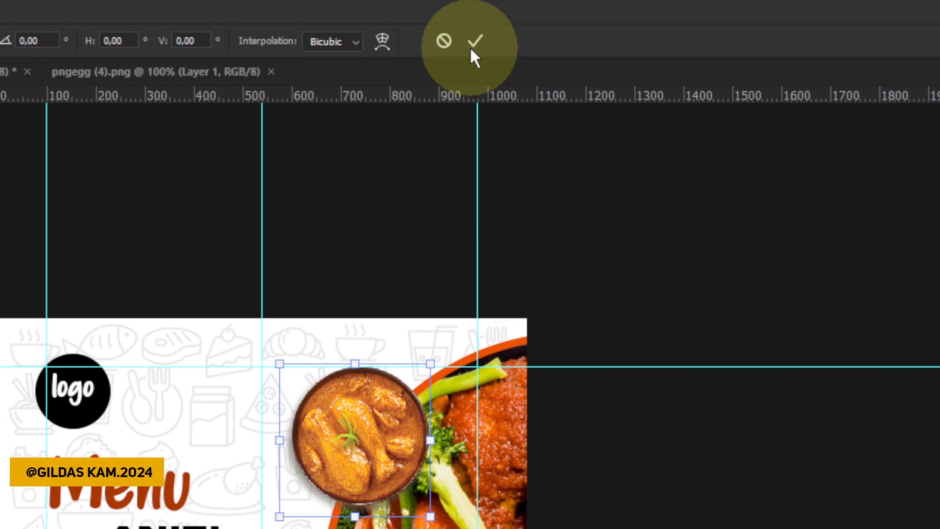
{"action": "left_click", "coordinate": [476, 40]}
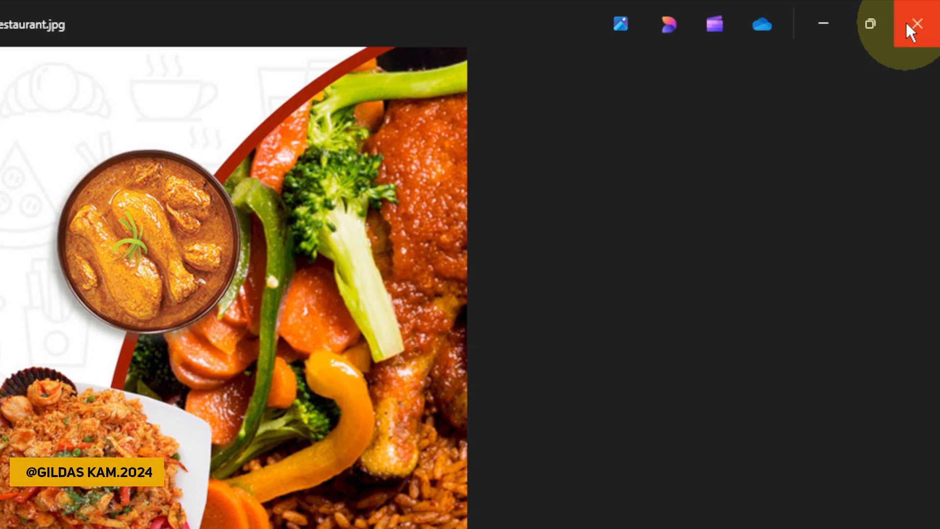
Put away the reference flyer image and clip the curry dish on Layer 2 to the Ellipse 4 circle.
{"action": "left_click", "coordinate": [825, 24]}
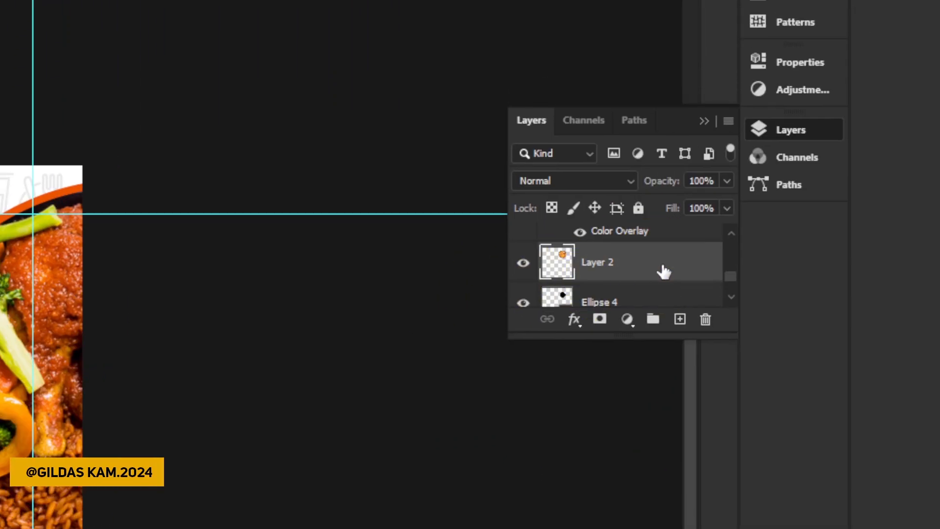
{"action": "right_click", "coordinate": [660, 260]}
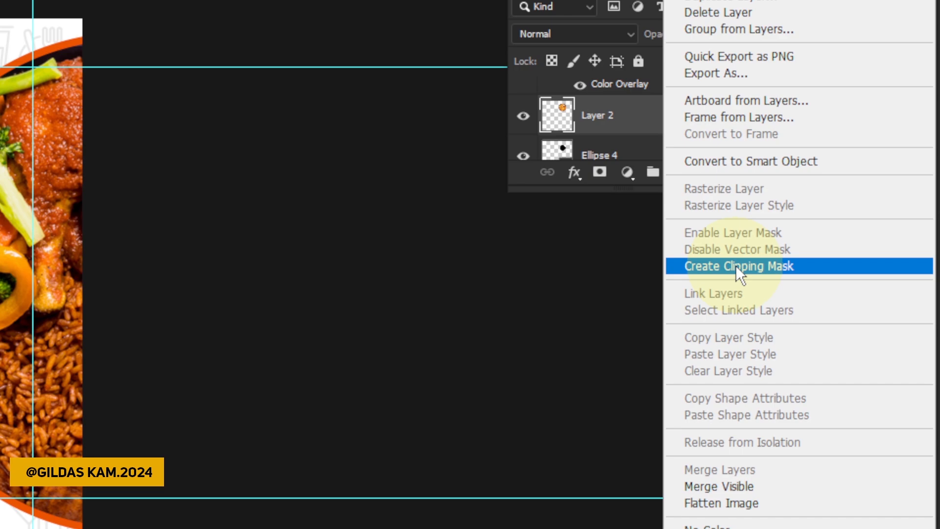
{"action": "left_click", "coordinate": [736, 265]}
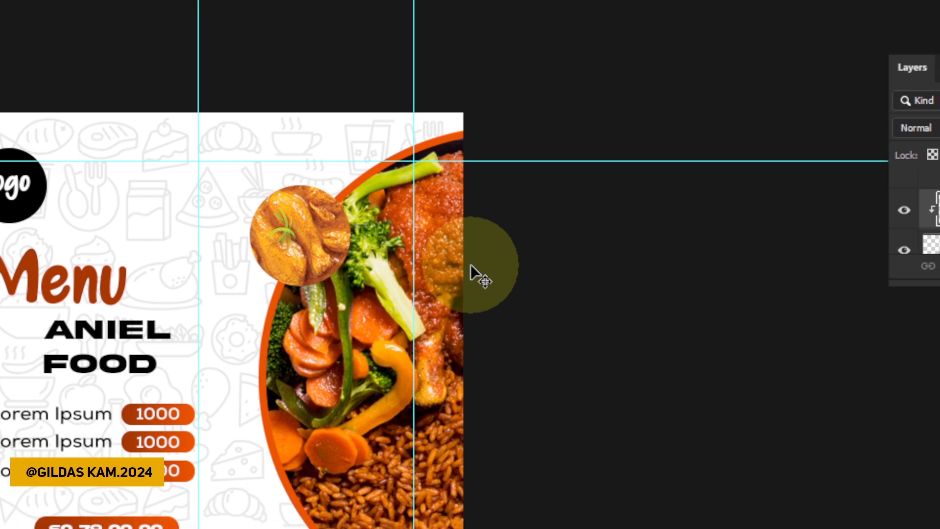
Resize and reposition the clipped curry image so that the food fills the small circle.
{"action": "key", "text": "ctrl+t"}
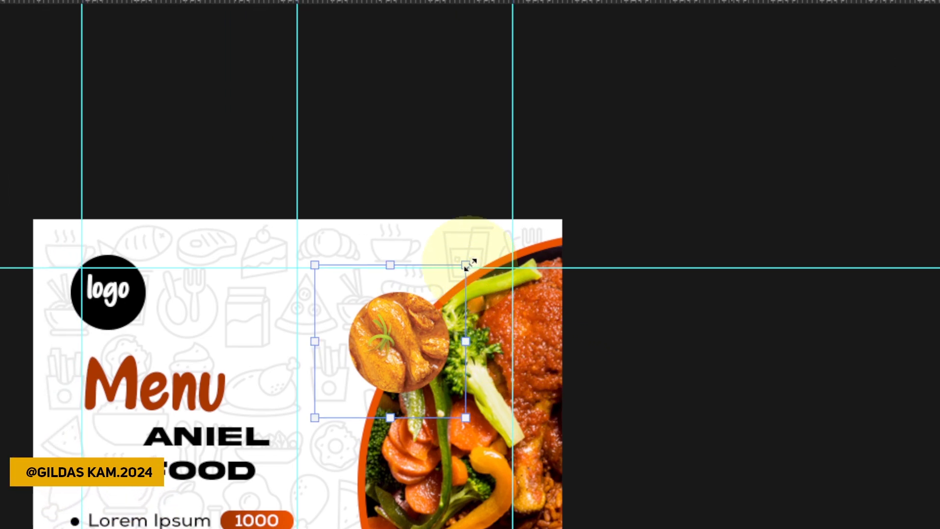
{"action": "left_click_drag", "start_coordinate": [454, 243], "coordinate": [381, 296]}
{"action": "mouse_move", "coordinate": [470, 265]}
{"action": "left_mouse_down"}
{"action": "mouse_move", "coordinate": [467, 282]}
{"action": "mouse_move", "coordinate": [478, 269]}
{"action": "mouse_move", "coordinate": [474, 253]}
{"action": "left_mouse_up"}
{"action": "left_click", "coordinate": [471, 45]}
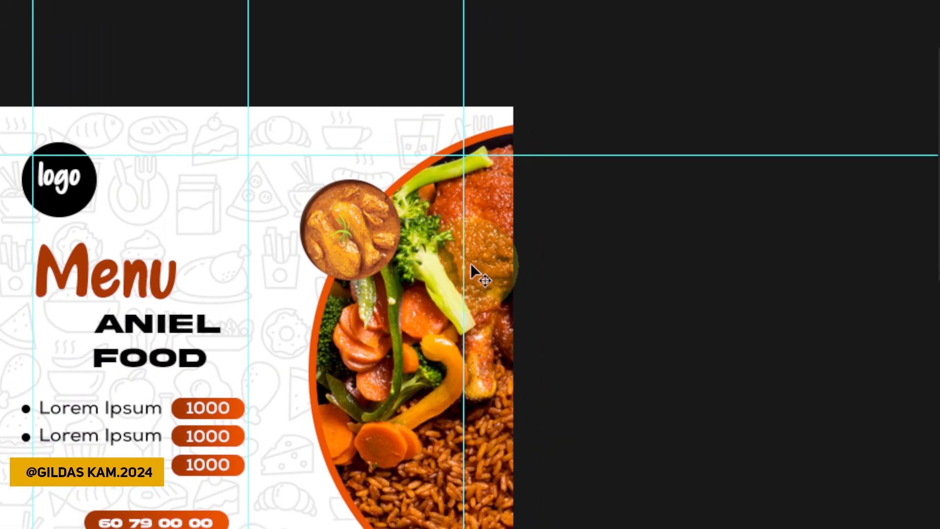
{"action": "key", "text": "ctrl+t"}
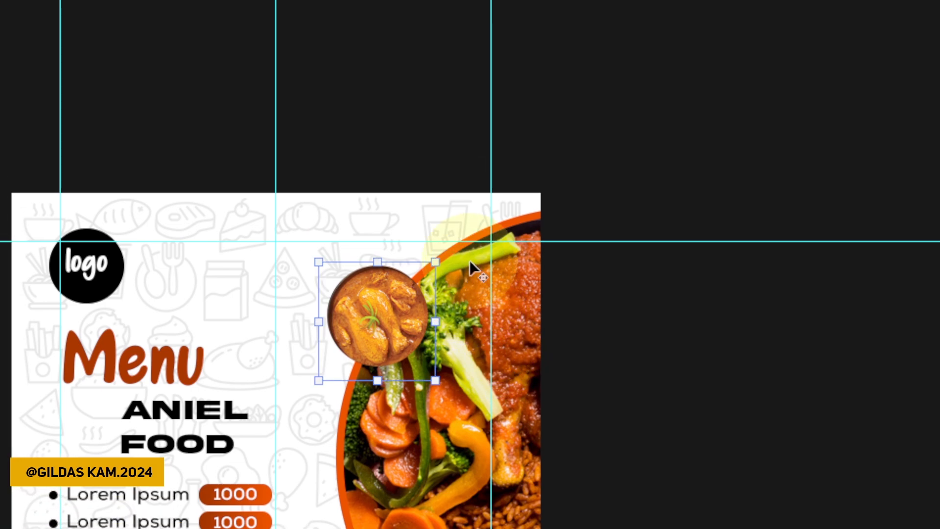
{"action": "left_click_drag", "start_coordinate": [408, 174], "coordinate": [415, 168]}
{"action": "left_click_drag", "start_coordinate": [432, 350], "coordinate": [429, 346]}
{"action": "left_click", "coordinate": [471, 40]}
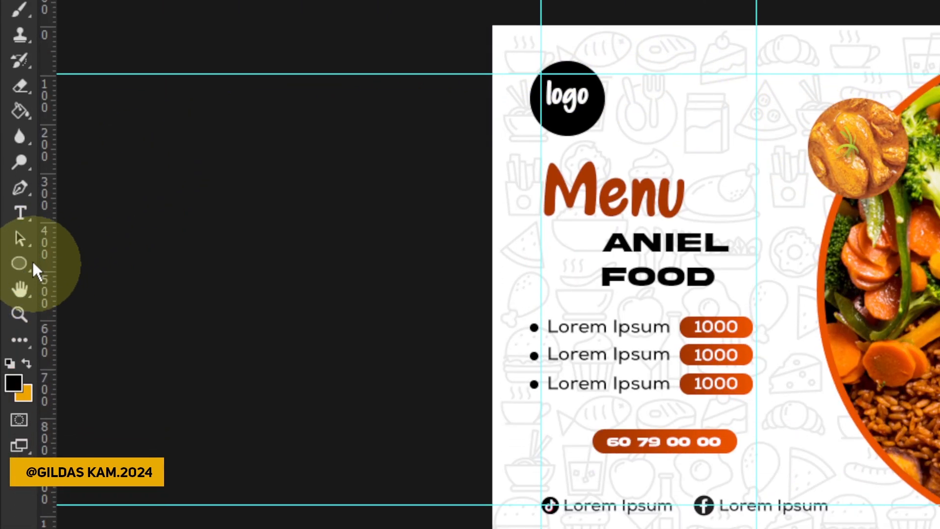
Give the small Ellipse 4 circle an orange stroke with a width of 10 px.
{"action": "left_click", "coordinate": [29, 265]}
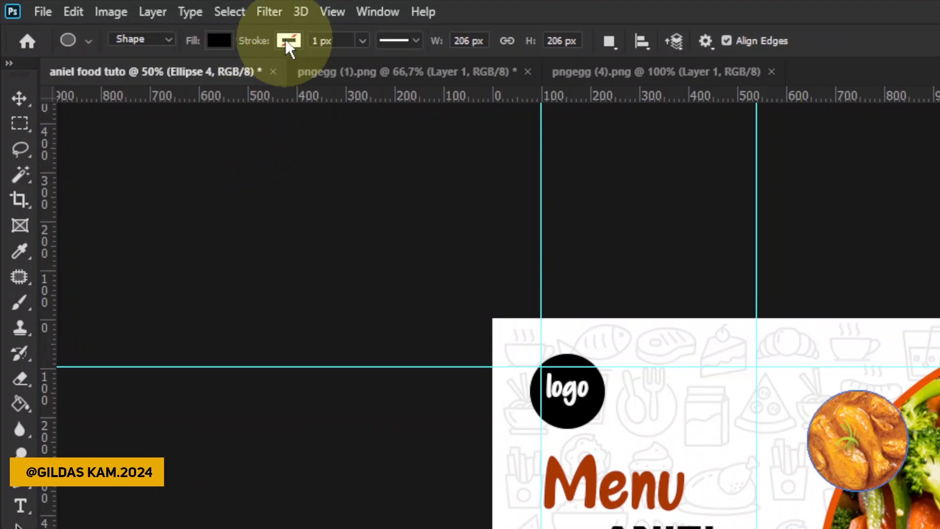
{"action": "left_click", "coordinate": [286, 40]}
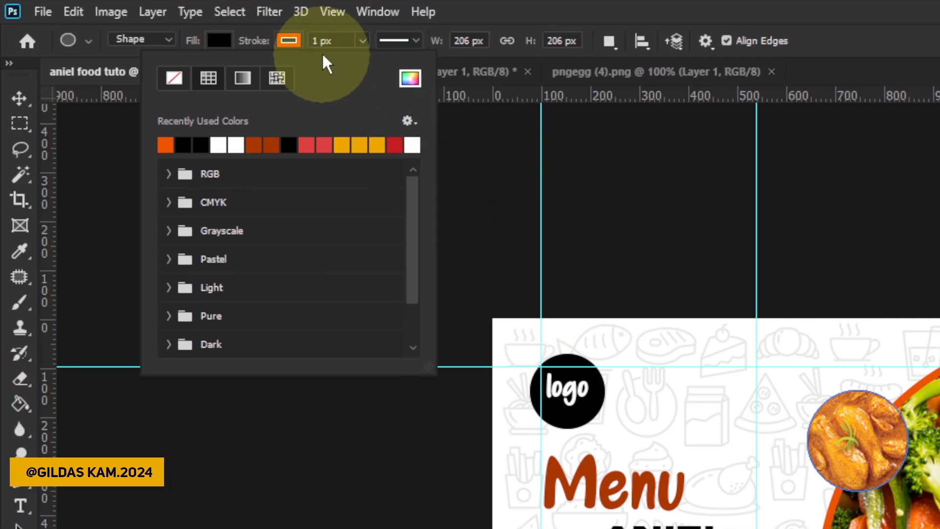
{"action": "left_click", "coordinate": [324, 43]}
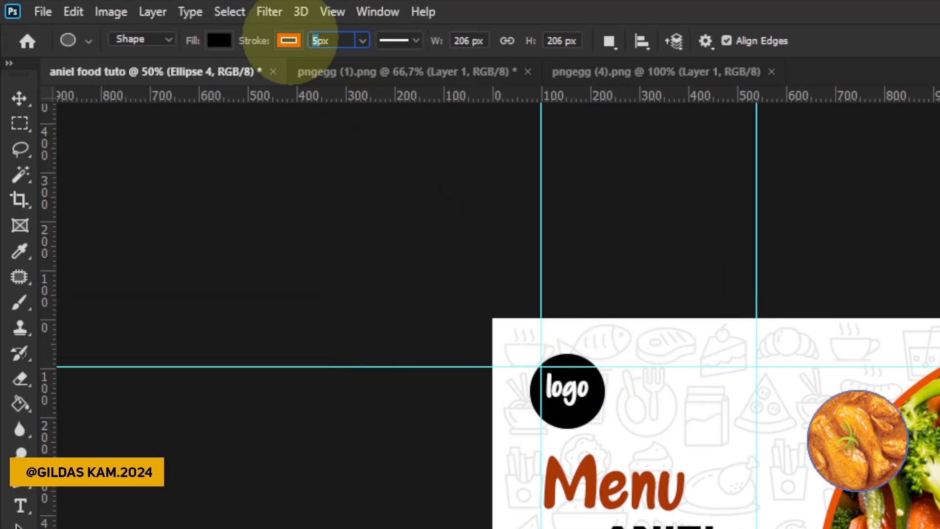
{"action": "type", "text": "1"}
{"action": "key", "text": "Return"}
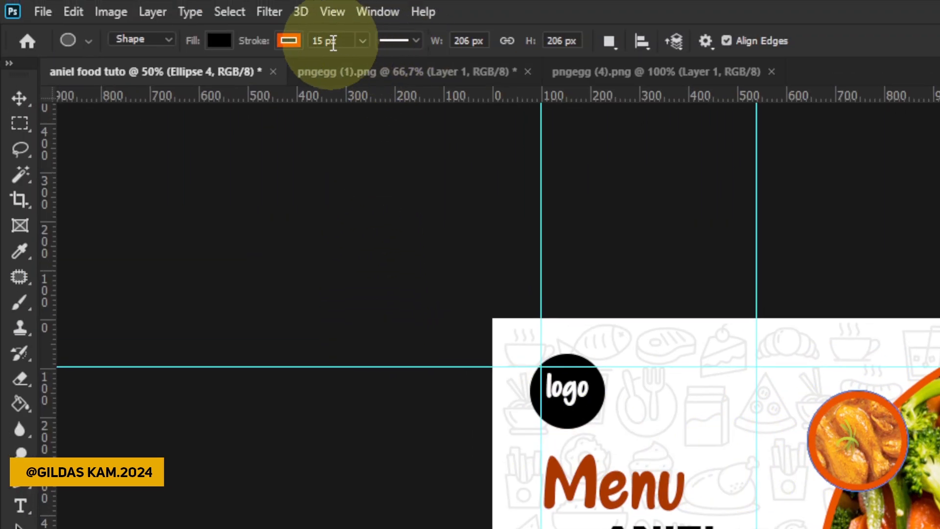
{"action": "type", "text": "10"}
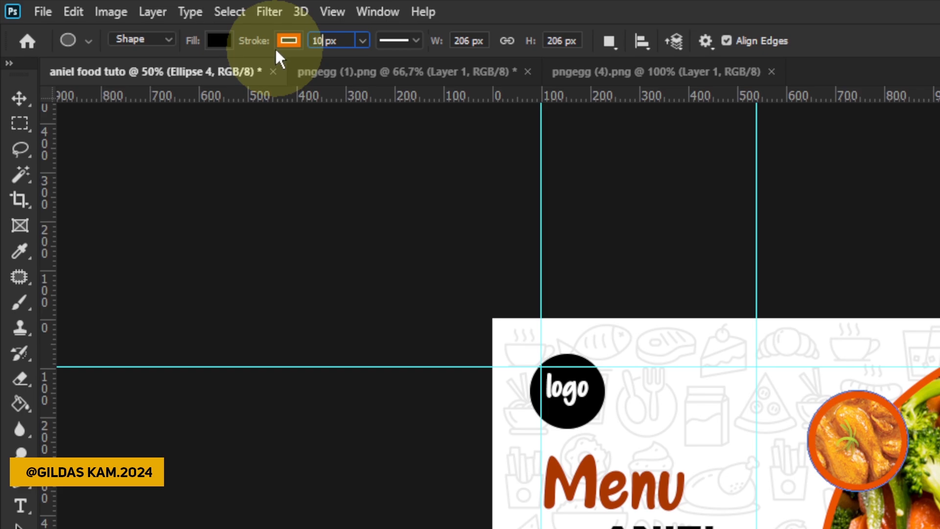
{"action": "key", "text": "Return"}
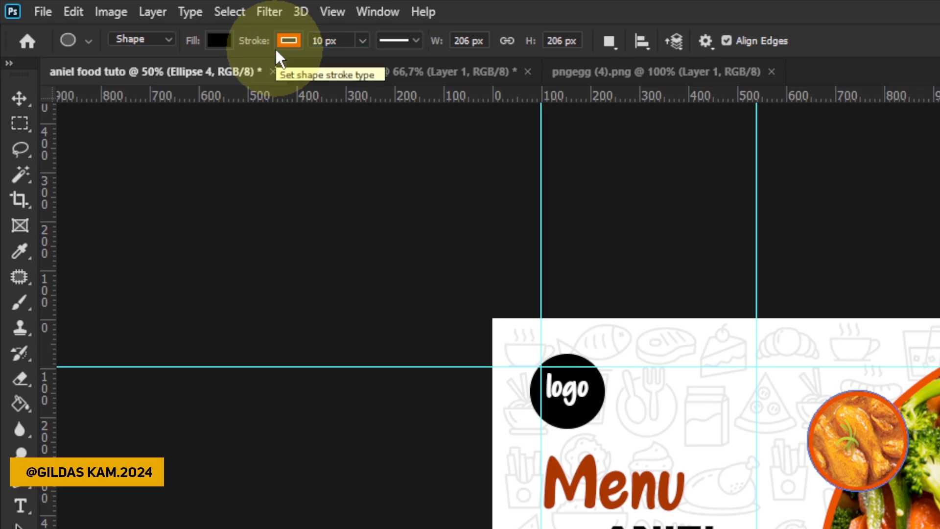
Duplicate Layer 2 together with its Ellipse 4 circle.
{"action": "left_click", "coordinate": [21, 99]}
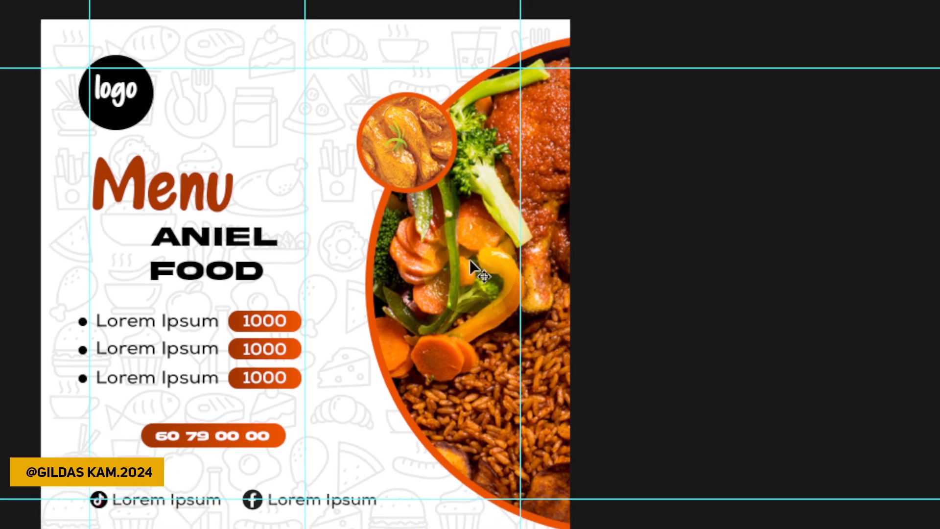
{"action": "left_click", "coordinate": [461, 297]}
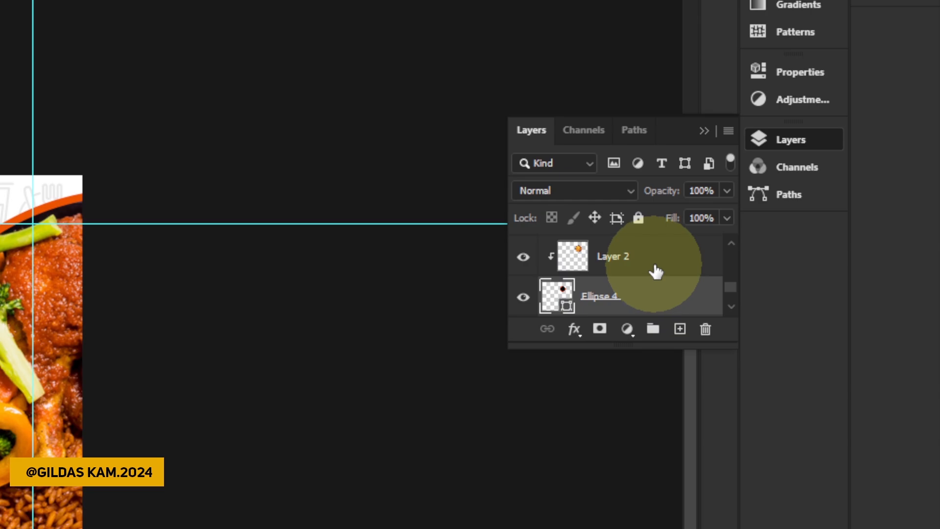
{"action": "left_click", "coordinate": [655, 268], "text": "shift"}
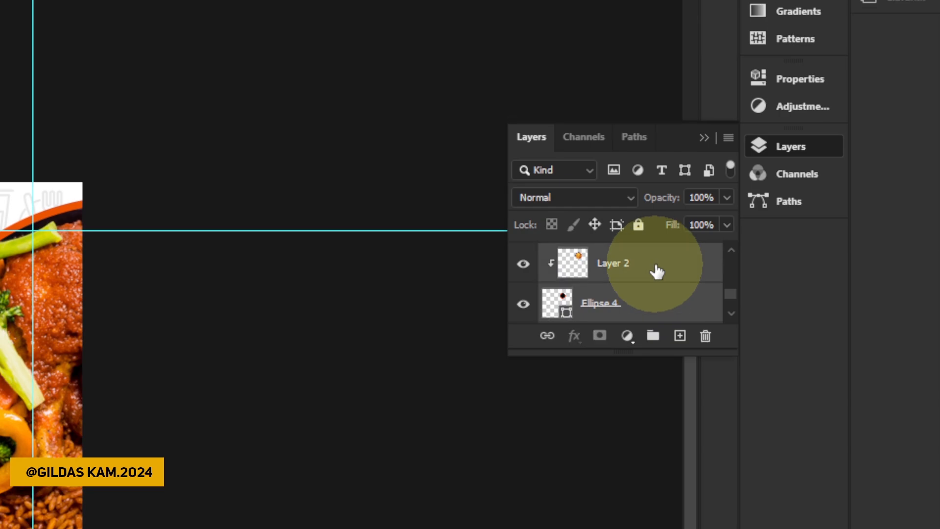
{"action": "key", "text": "ctrl+j"}
{"action": "scroll", "coordinate": [657, 272], "scroll_direction": "down", "scroll_amount": 1}
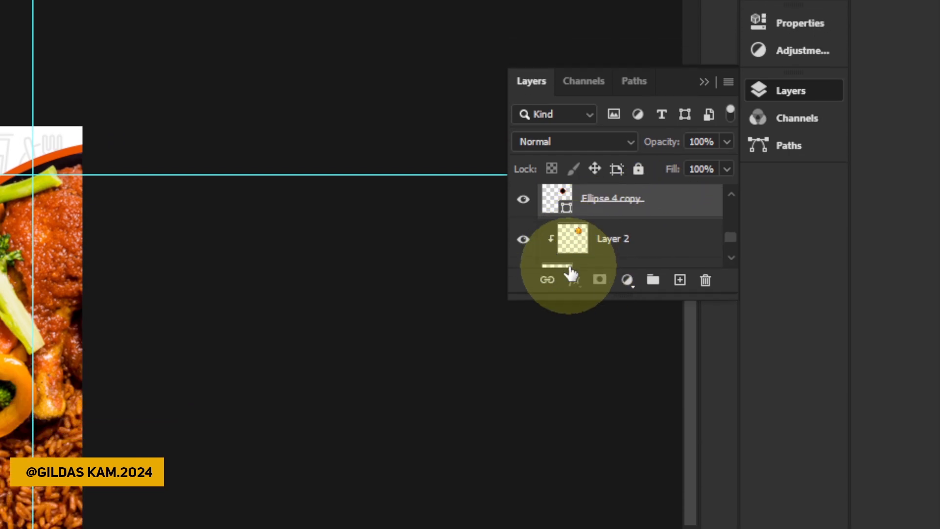
{"action": "scroll", "coordinate": [615, 241], "scroll_direction": "down", "scroll_amount": 1}
{"action": "scroll", "coordinate": [583, 251], "scroll_direction": "up", "scroll_amount": 1}
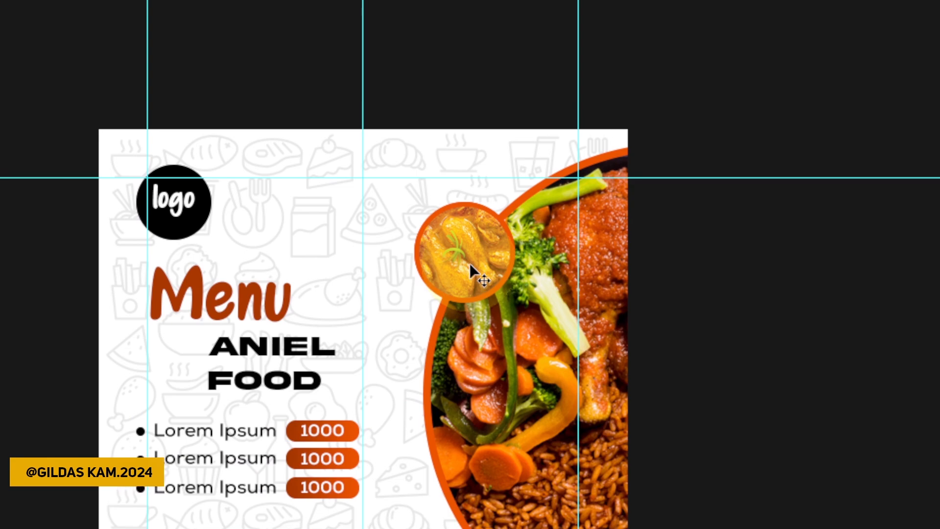
Move the duplicated dish circle lower along the large circle's left edge and toggle the visibility of Layer 2 copy.
{"action": "mouse_move", "coordinate": [470, 271]}
{"action": "left_mouse_down"}
{"action": "mouse_move", "coordinate": [443, 422]}
{"action": "mouse_move", "coordinate": [462, 265]}
{"action": "mouse_move", "coordinate": [470, 264]}
{"action": "left_mouse_up"}
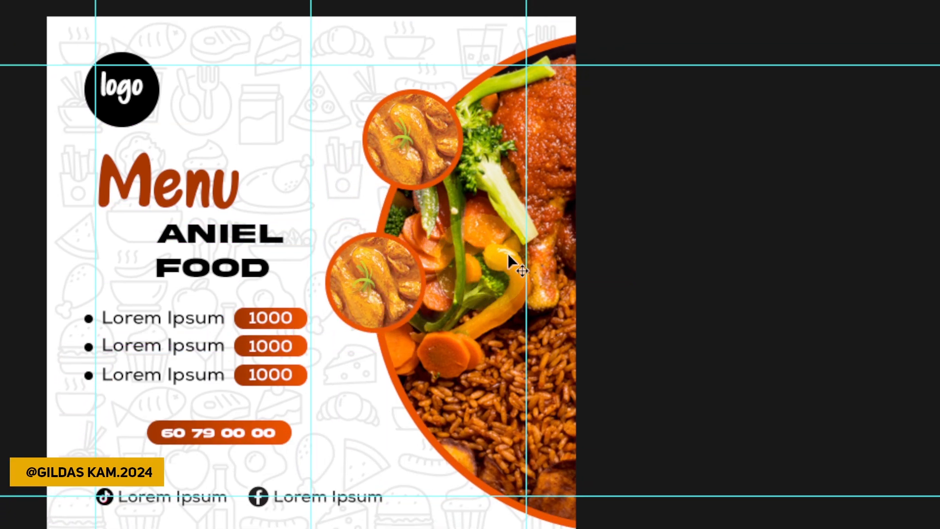
{"action": "left_click", "coordinate": [655, 204]}
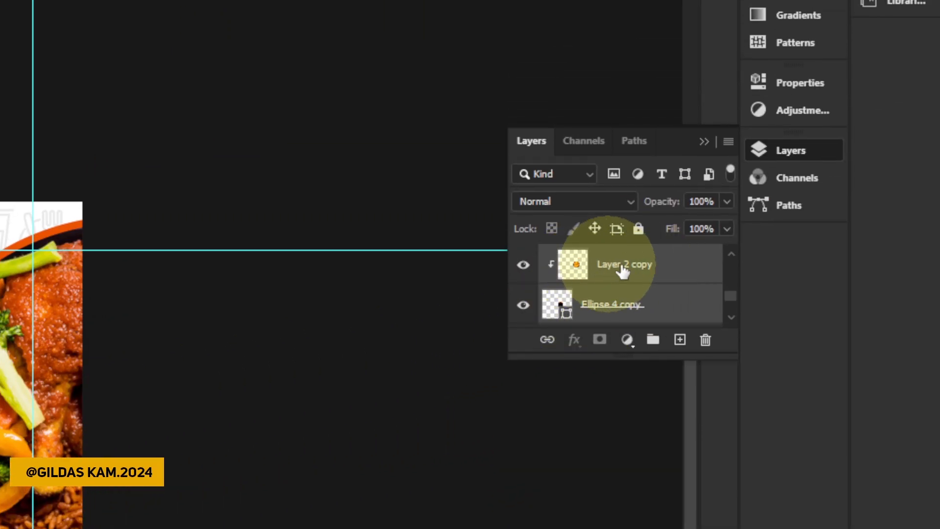
{"action": "left_click", "coordinate": [524, 265]}
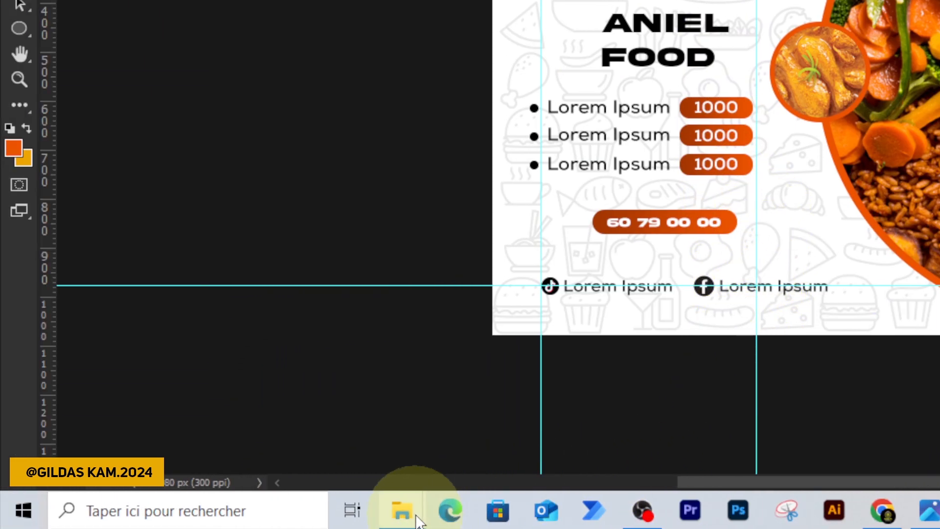
Place the pngegg (2) rice dish image from the prototype restaurant folder into the flyer.
{"action": "mouse_move", "coordinate": [109, 524]}
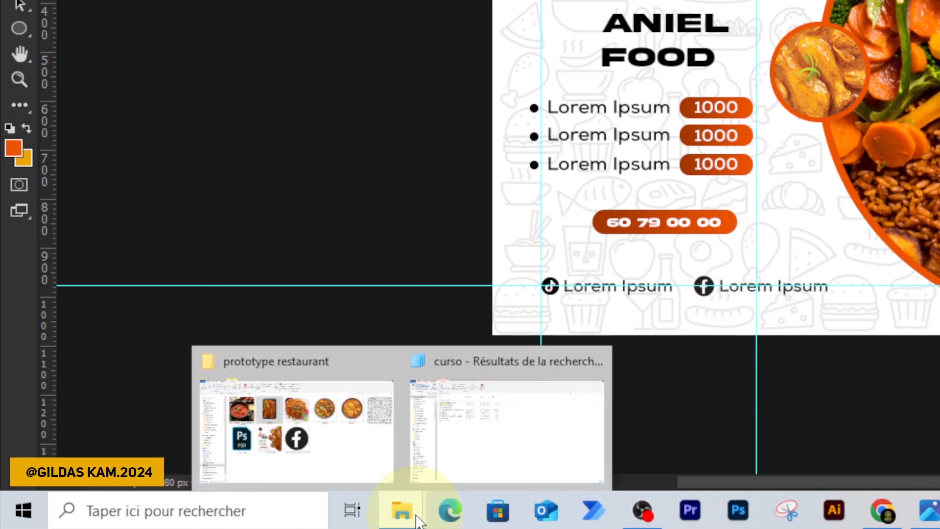
{"action": "left_click", "coordinate": [297, 434]}
{"action": "left_click", "coordinate": [479, 267]}
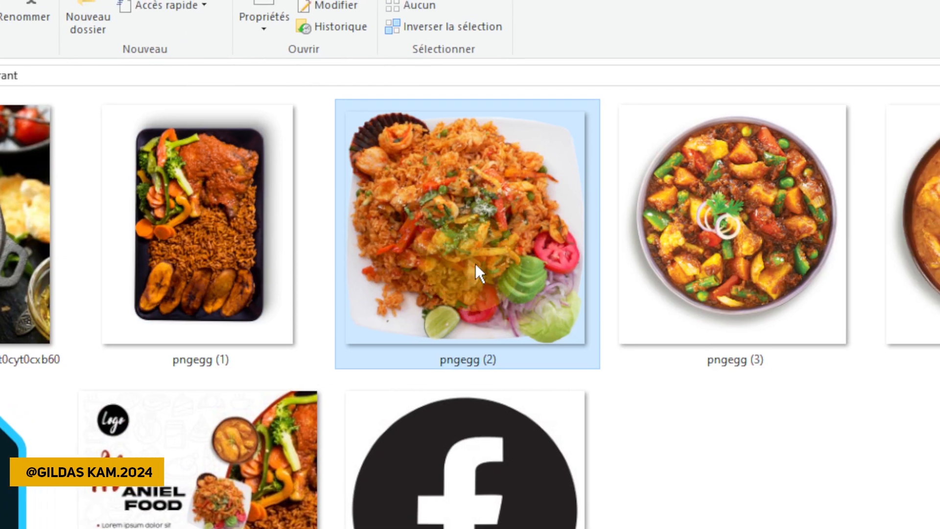
{"action": "mouse_move", "coordinate": [475, 264]}
{"action": "left_mouse_down"}
{"action": "mouse_move", "coordinate": [471, 511]}
{"action": "mouse_move", "coordinate": [470, 264]}
{"action": "left_mouse_up"}
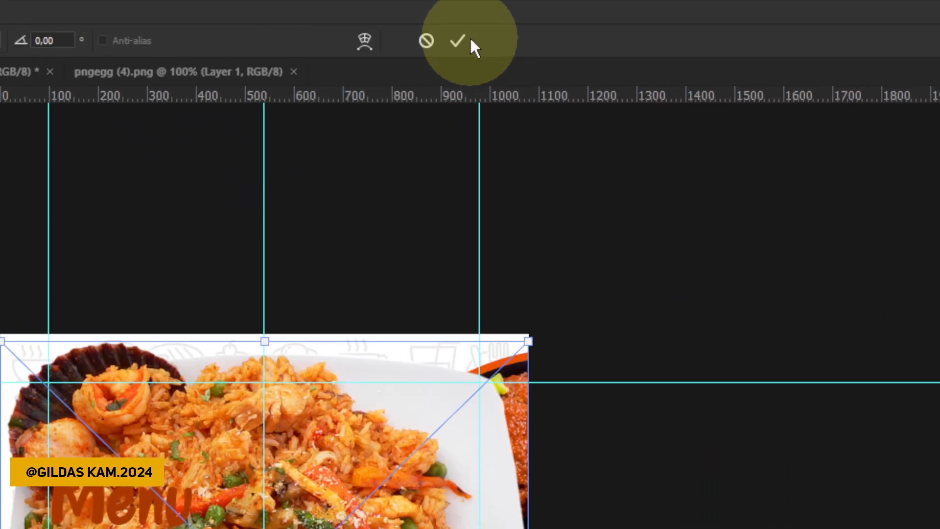
{"action": "left_click", "coordinate": [444, 41]}
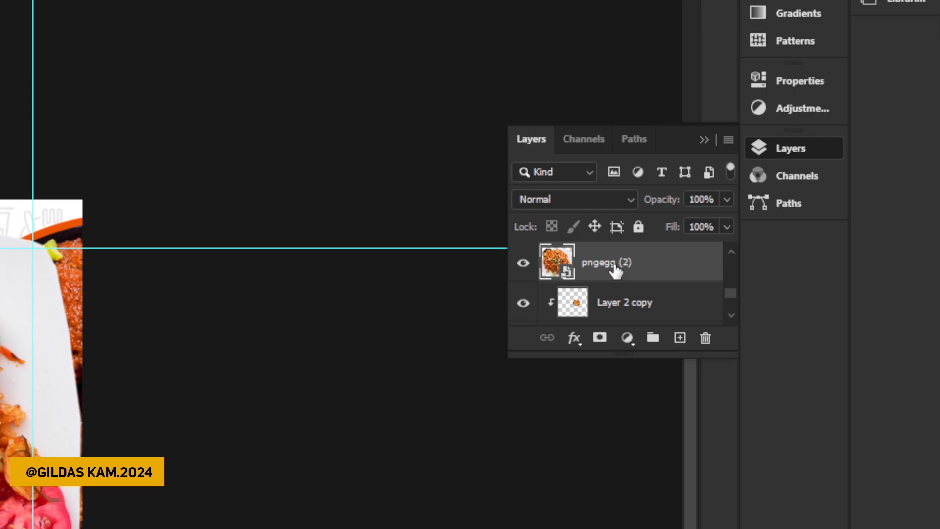
Move pngegg (2) below Layer 2 copy so it clips to the duplicated circle, and delete Layer 2 copy.
{"action": "mouse_move", "coordinate": [615, 271]}
{"action": "left_mouse_down"}
{"action": "mouse_move", "coordinate": [619, 304]}
{"action": "mouse_move", "coordinate": [615, 253]}
{"action": "mouse_move", "coordinate": [627, 274]}
{"action": "left_mouse_up"}
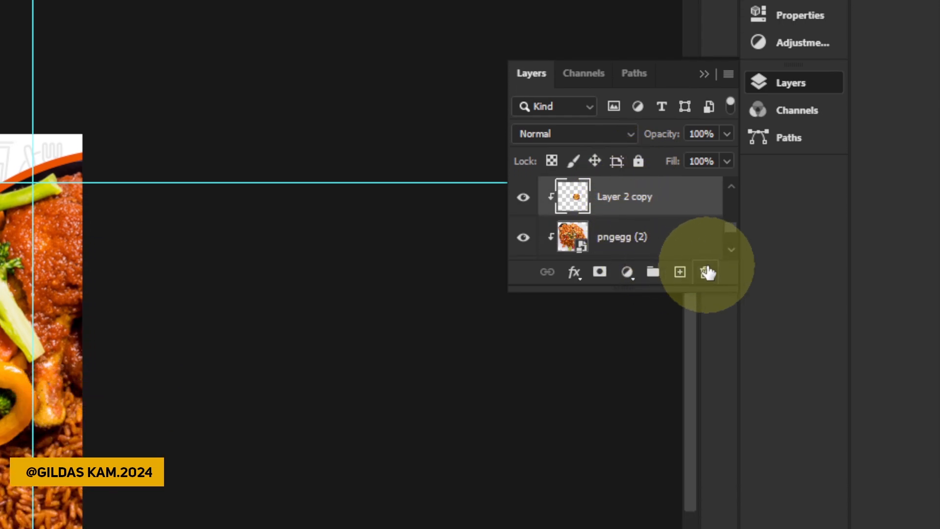
{"action": "left_click", "coordinate": [708, 273]}
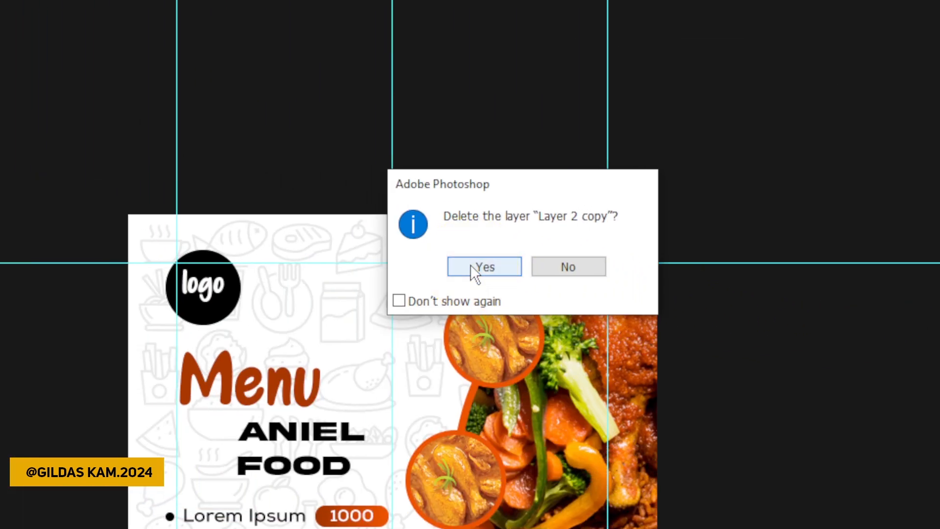
{"action": "left_click", "coordinate": [475, 267]}
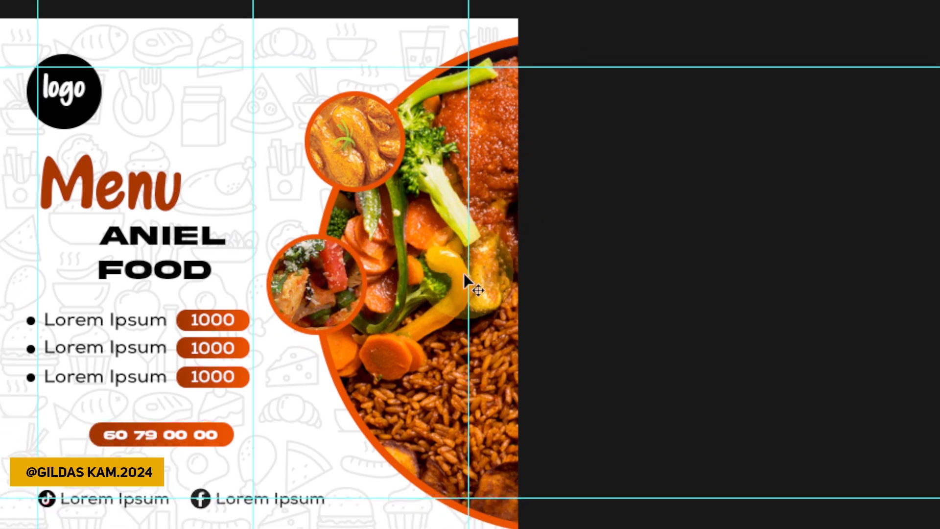
Scale down the clipped rice dish and position it so that the food fills the second small circle.
{"action": "key", "text": "ctrl+t"}
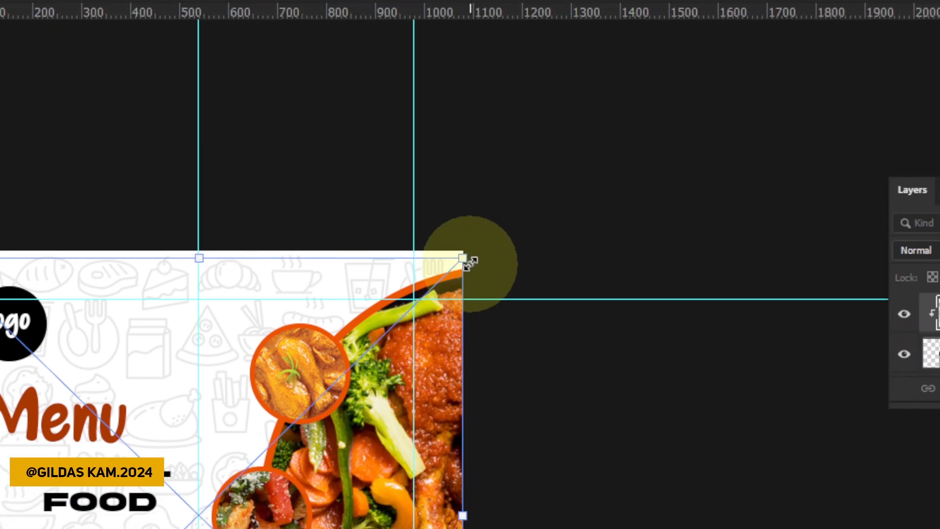
{"action": "left_click_drag", "start_coordinate": [469, 263], "coordinate": [200, 516]}
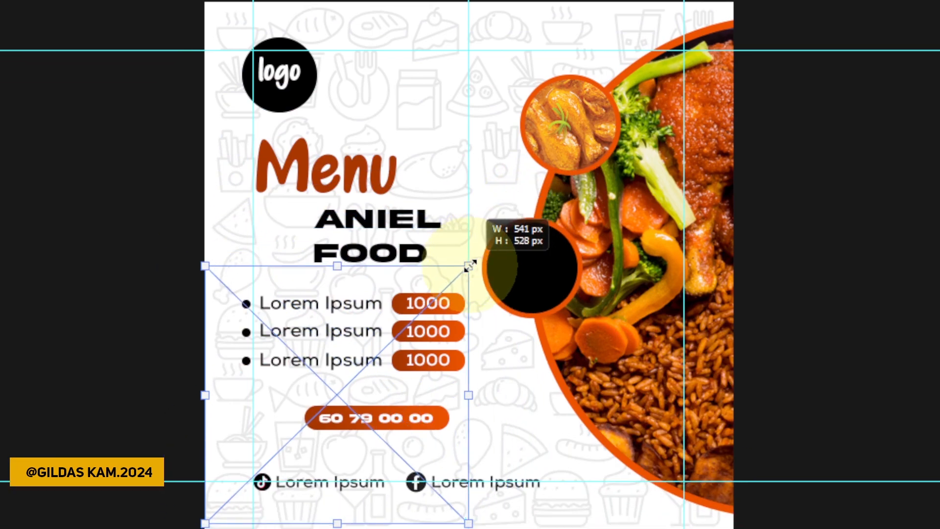
{"action": "left_click_drag", "start_coordinate": [437, 325], "coordinate": [650, 213]}
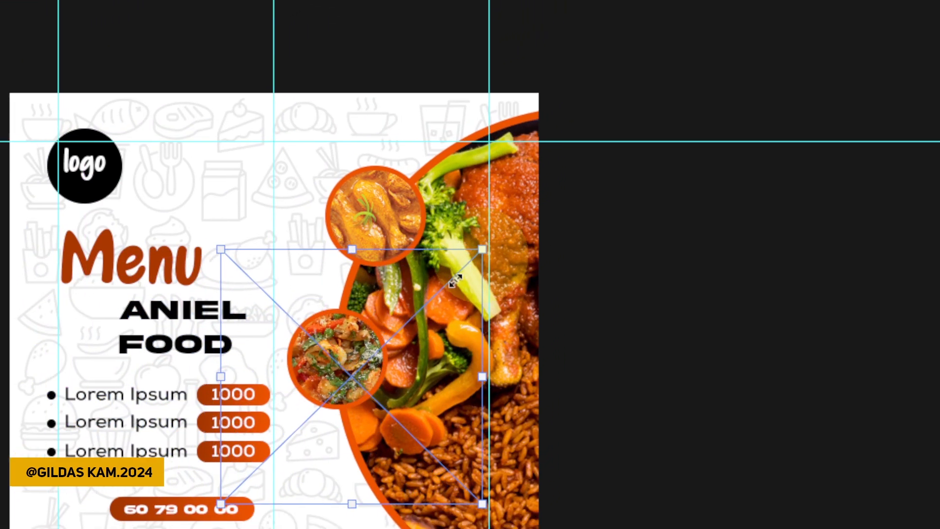
{"action": "mouse_move", "coordinate": [473, 267]}
{"action": "left_mouse_down"}
{"action": "mouse_move", "coordinate": [320, 398]}
{"action": "mouse_move", "coordinate": [481, 273]}
{"action": "mouse_move", "coordinate": [470, 266]}
{"action": "left_mouse_up"}
{"action": "left_click", "coordinate": [471, 48]}
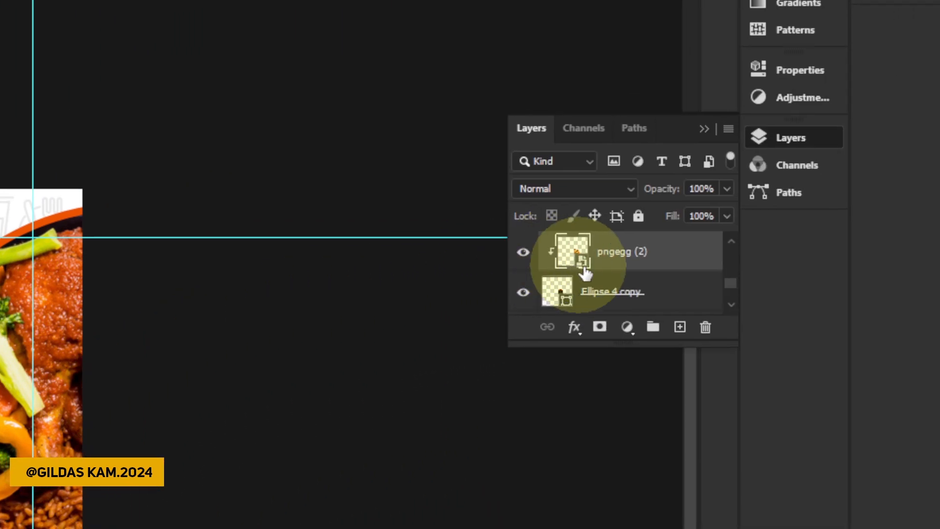
Duplicate pngegg (2) together with its Ellipse 4 copy circle and move the duplicate lower along the large circle's edge.
{"action": "scroll", "coordinate": [627, 266], "scroll_direction": "up", "scroll_amount": 1}
{"action": "scroll", "coordinate": [628, 270], "scroll_direction": "up", "scroll_amount": 2}
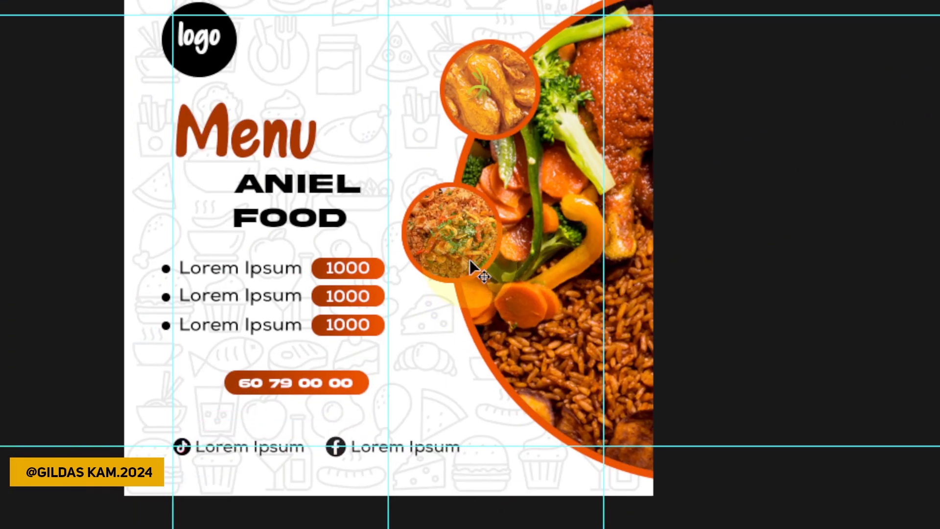
{"action": "mouse_move", "coordinate": [469, 263]}
{"action": "left_mouse_down"}
{"action": "mouse_move", "coordinate": [507, 302]}
{"action": "mouse_move", "coordinate": [499, 311]}
{"action": "mouse_move", "coordinate": [466, 256]}
{"action": "left_mouse_up"}
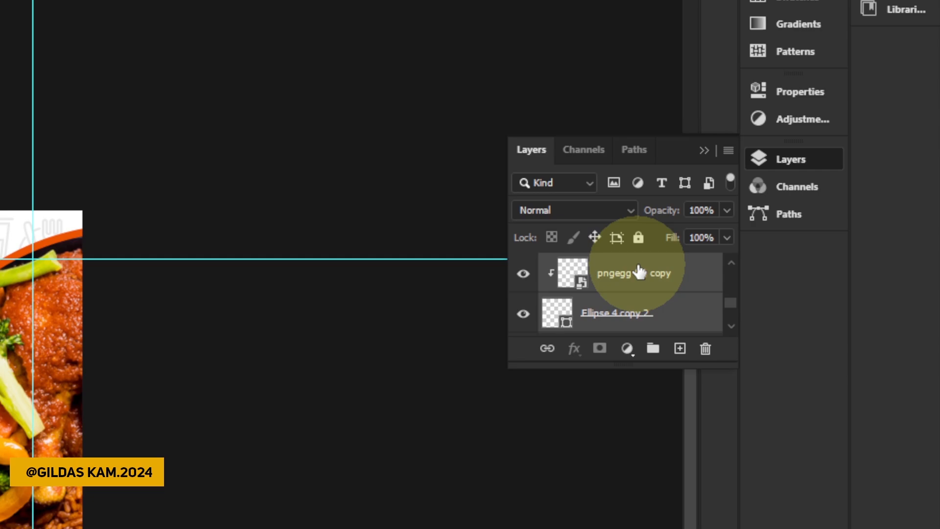
{"action": "left_click", "coordinate": [845, 88]}
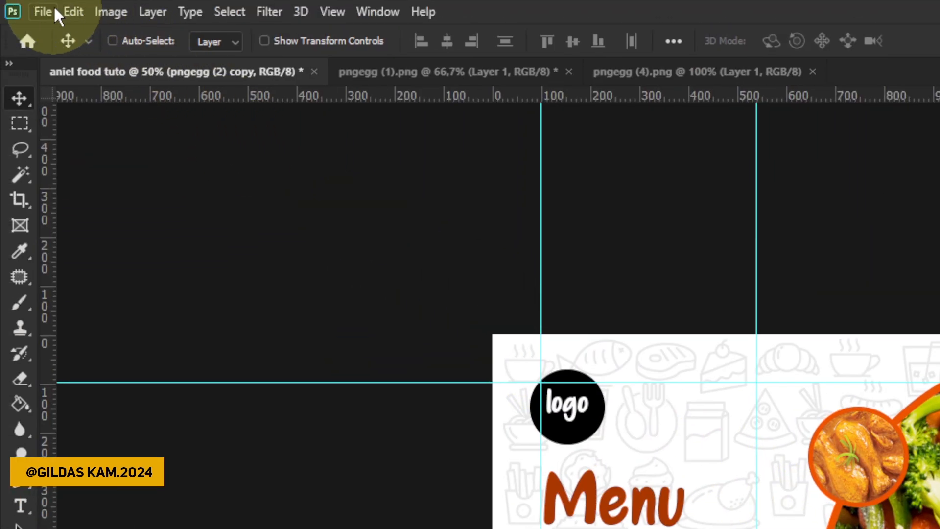
Open the pngegg (3) vegetable dish image from the prototype restaurant folder.
{"action": "left_click", "coordinate": [54, 6]}
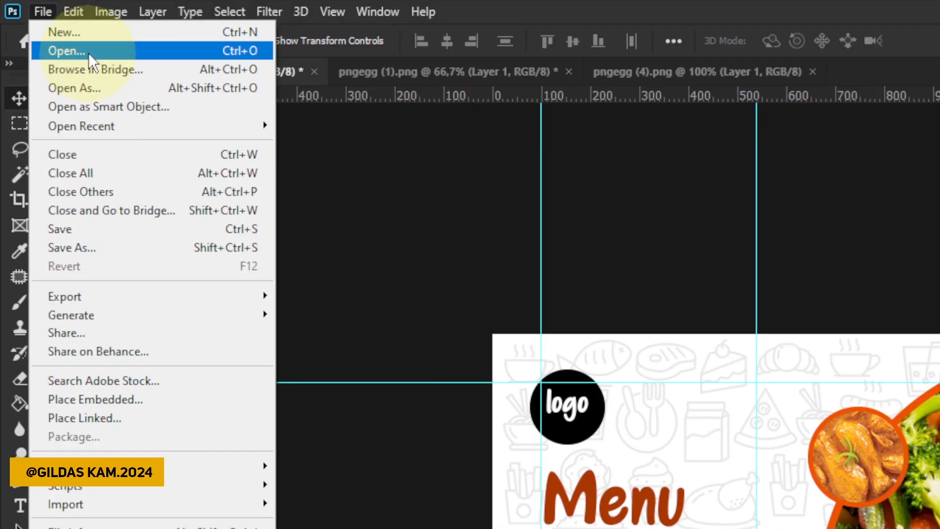
{"action": "left_click", "coordinate": [88, 52]}
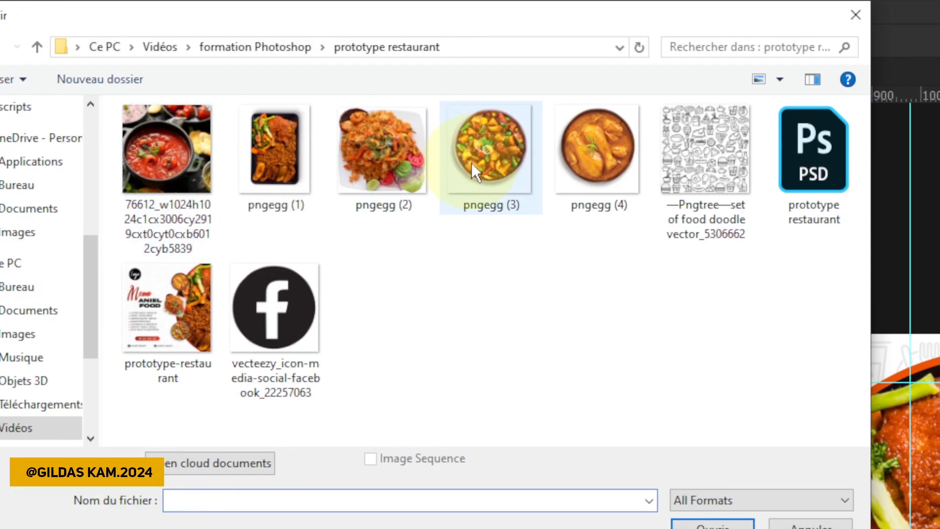
{"action": "left_click", "coordinate": [533, 177]}
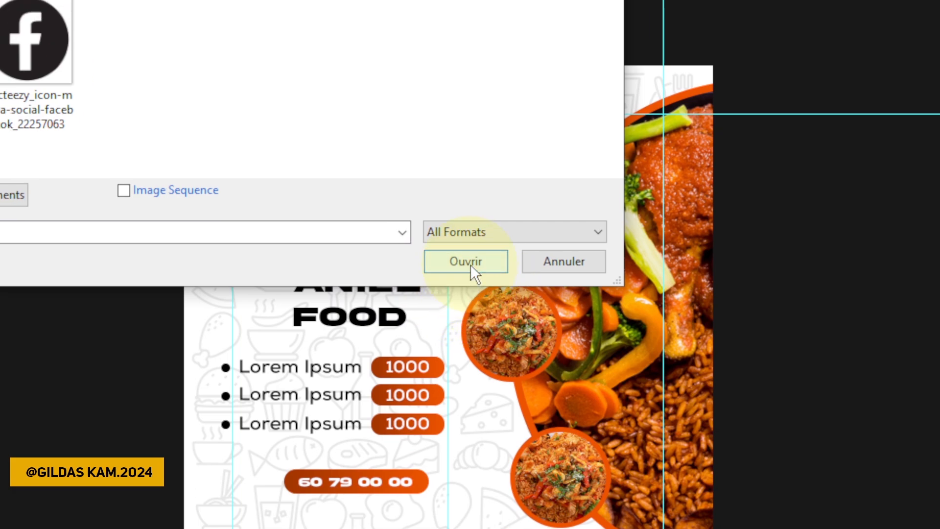
{"action": "left_click", "coordinate": [502, 240]}
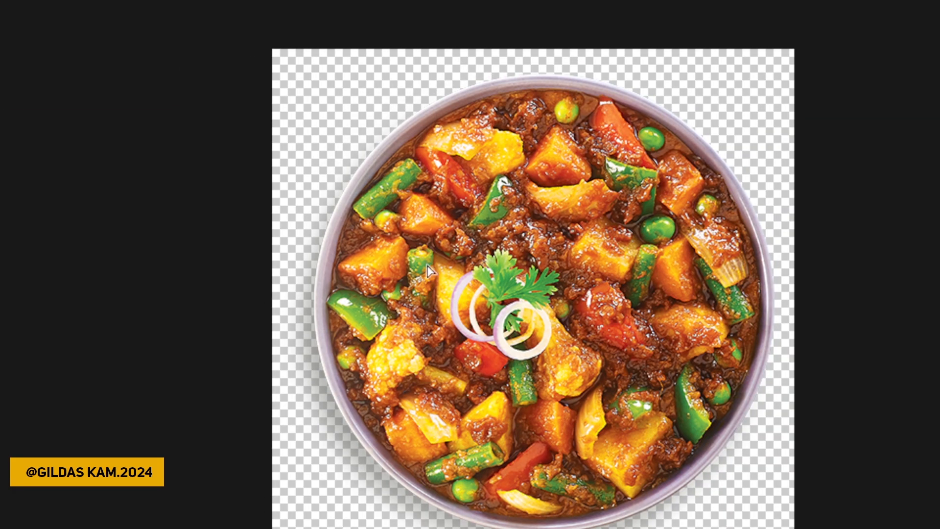
Bring the vegetable dish image into the aniel food tuto flyer and scale it down over the lowest small circle.
{"action": "left_click_drag", "start_coordinate": [487, 224], "coordinate": [282, 225]}
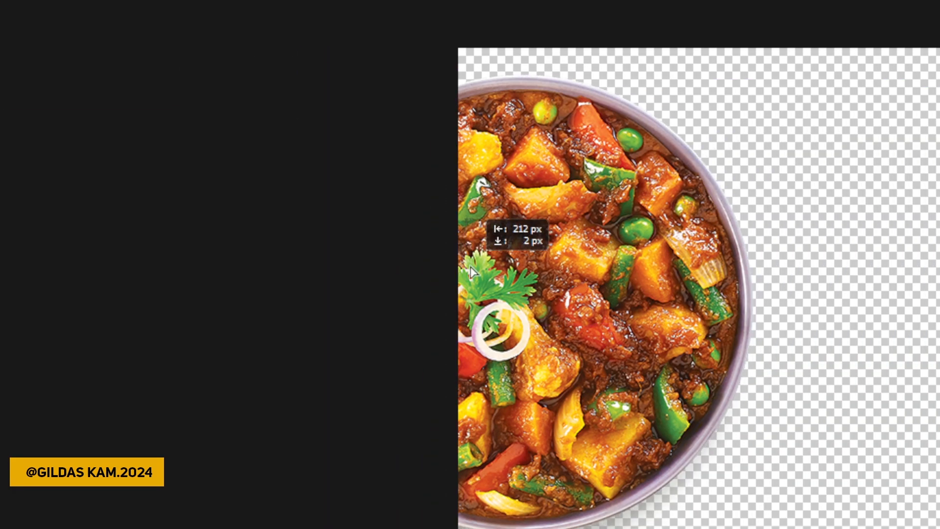
{"action": "mouse_move", "coordinate": [471, 268]}
{"action": "left_mouse_down"}
{"action": "mouse_move", "coordinate": [286, 86]}
{"action": "mouse_move", "coordinate": [473, 266]}
{"action": "mouse_move", "coordinate": [462, 269]}
{"action": "mouse_move", "coordinate": [471, 258]}
{"action": "mouse_move", "coordinate": [462, 262]}
{"action": "mouse_move", "coordinate": [483, 269]}
{"action": "mouse_move", "coordinate": [471, 268]}
{"action": "mouse_move", "coordinate": [472, 254]}
{"action": "mouse_move", "coordinate": [469, 263]}
{"action": "left_mouse_up"}
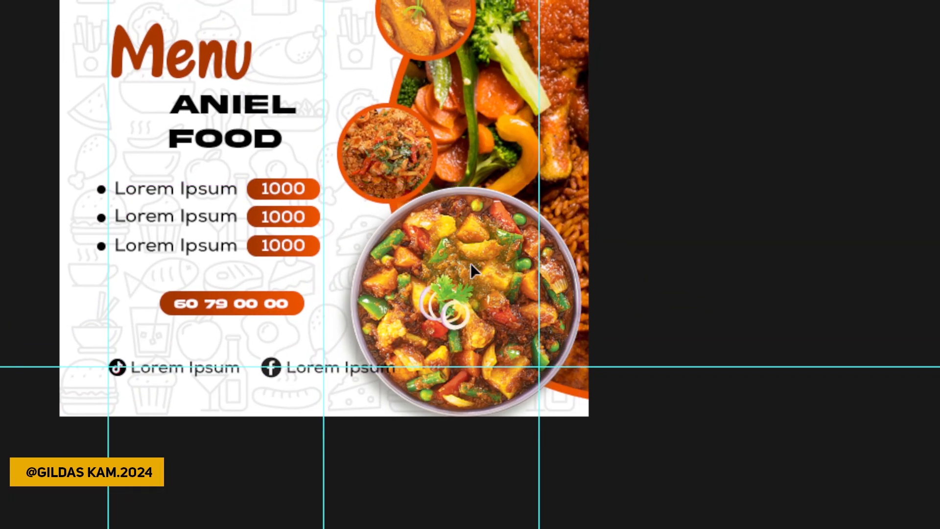
{"action": "key", "text": "ctrl+t"}
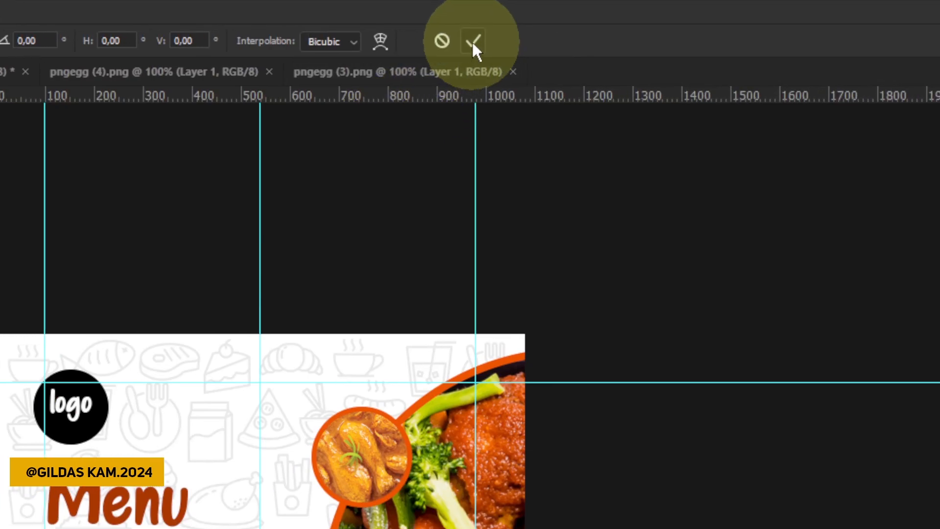
{"action": "left_click", "coordinate": [471, 40]}
Move Layer 3 below pngegg (2) copy so it clips to the lowest circle, and hide pngegg (2) copy.
{"action": "scroll", "coordinate": [637, 268], "scroll_direction": "down", "scroll_amount": 2}
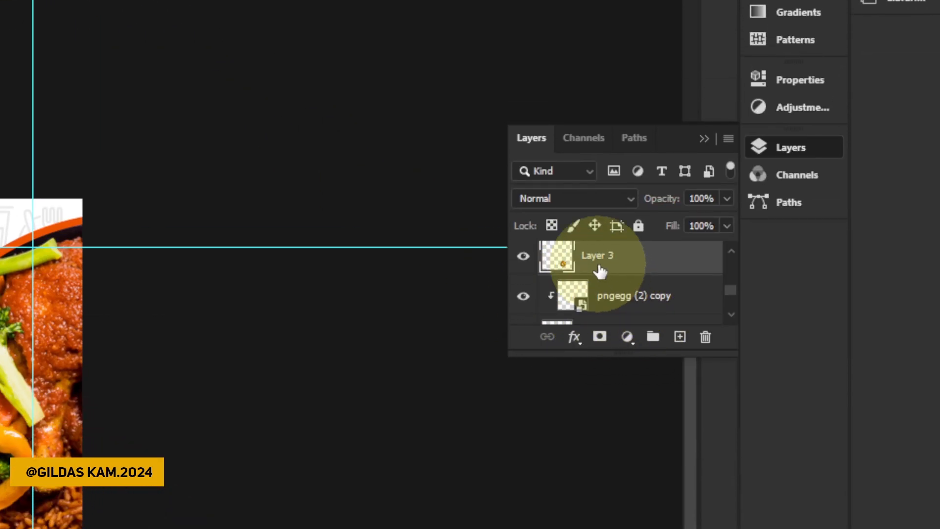
{"action": "left_click_drag", "start_coordinate": [599, 271], "coordinate": [637, 305]}
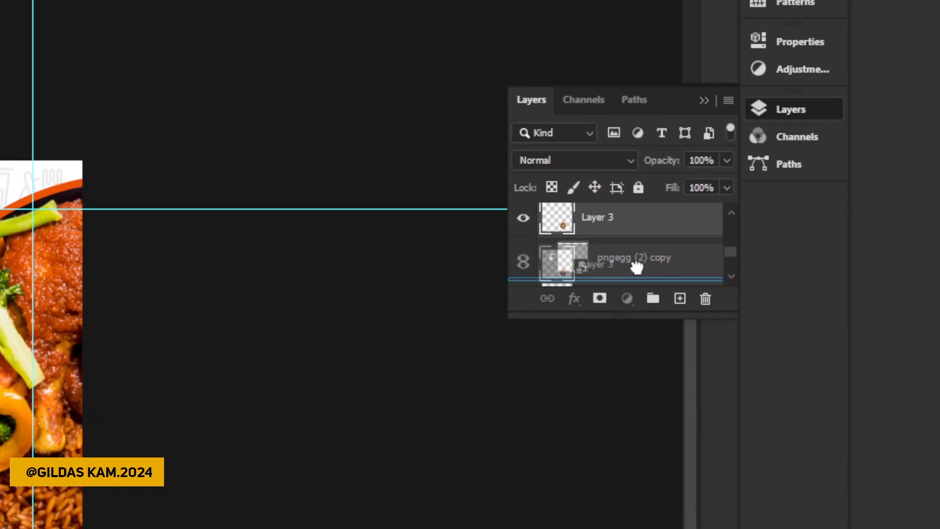
{"action": "left_click_drag", "start_coordinate": [637, 267], "coordinate": [636, 266]}
{"action": "left_click", "coordinate": [562, 235]}
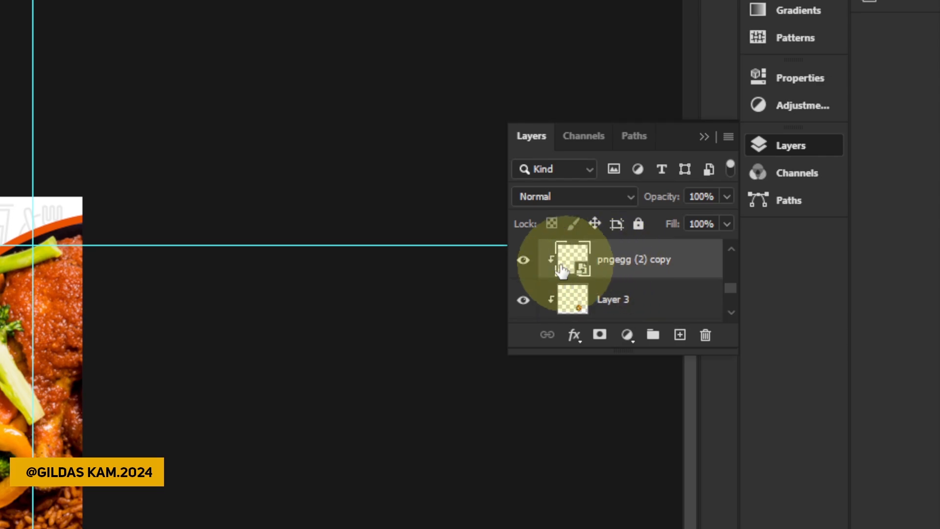
{"action": "left_click", "coordinate": [522, 259]}
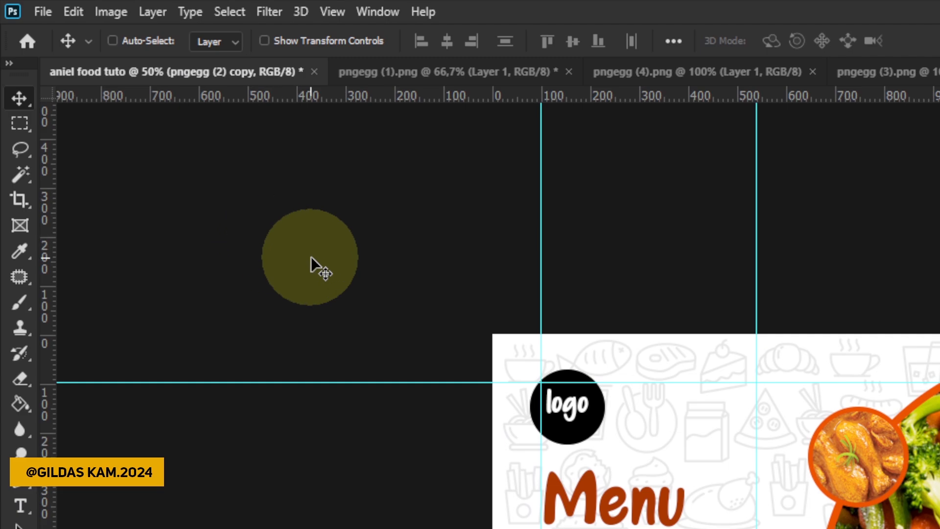
Save the flyer as "aniel food tuto" in Photoshop PSD format with layers kept.
{"action": "left_click", "coordinate": [49, 7]}
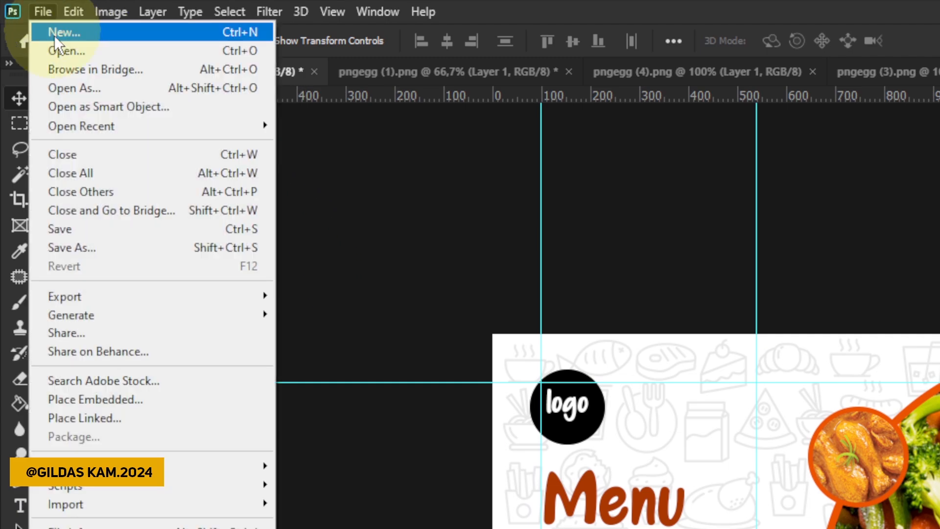
{"action": "left_click", "coordinate": [104, 246]}
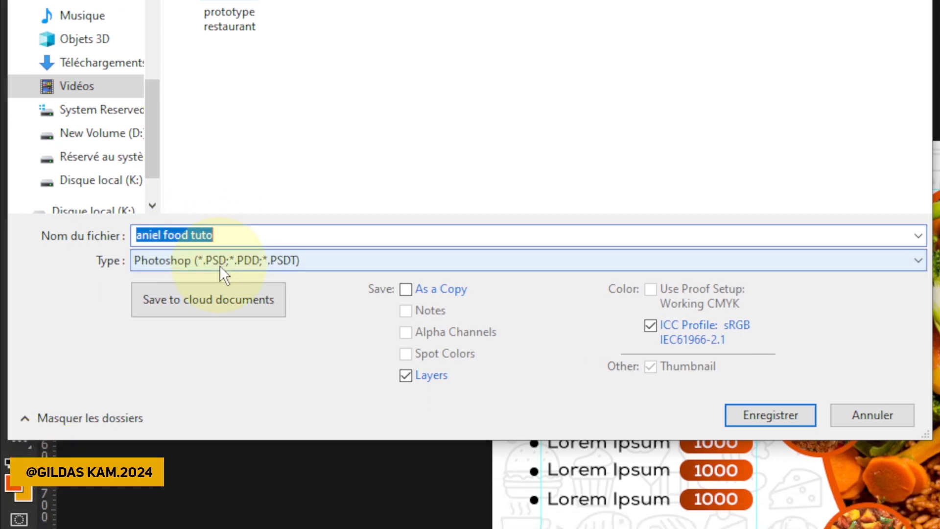
{"action": "left_click", "coordinate": [164, 263]}
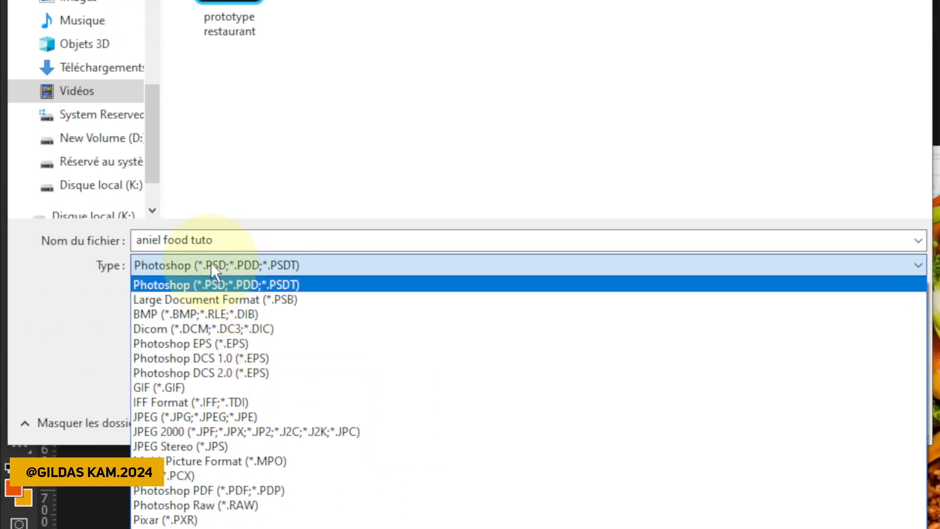
{"action": "left_click", "coordinate": [211, 265]}
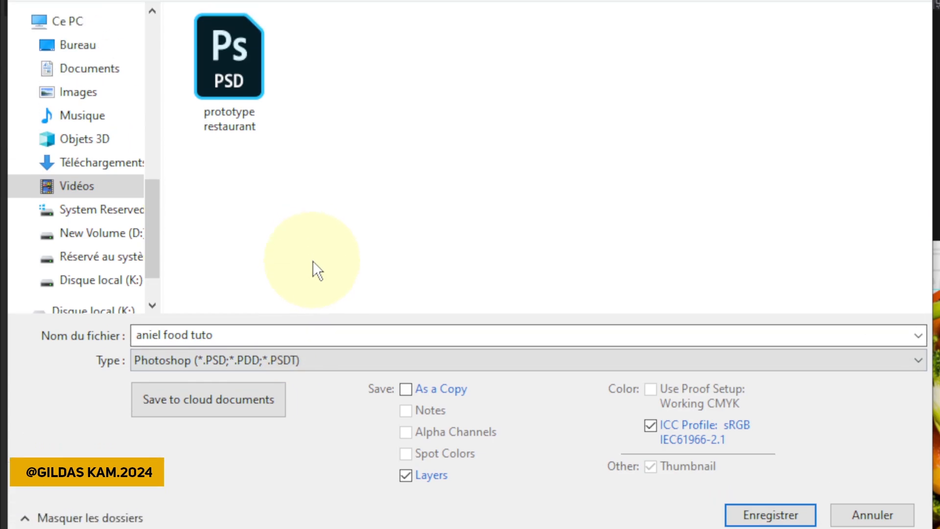
{"action": "left_click", "coordinate": [770, 514]}
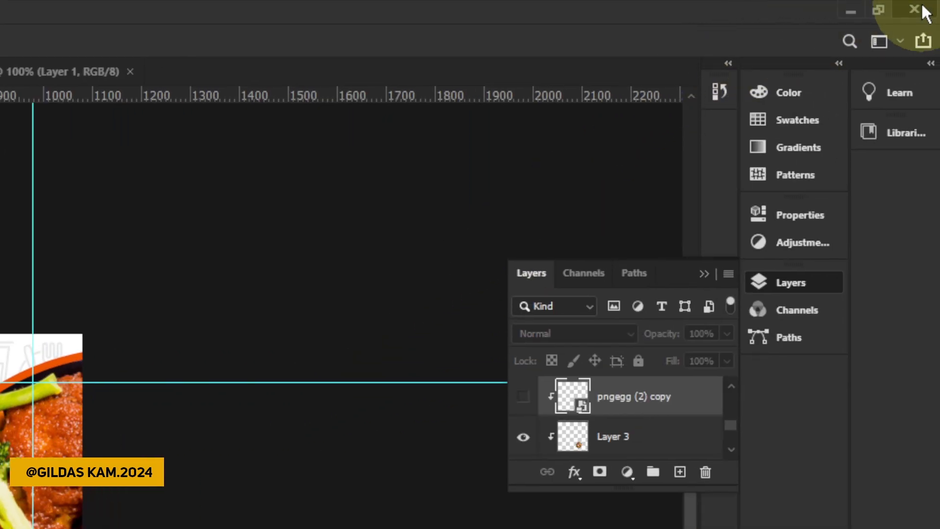
Quit Photoshop without saving changes to pngegg (1).png, and reopen aniel food tuto.psd from the prototype restaurant folder.
{"action": "left_click", "coordinate": [923, 8]}
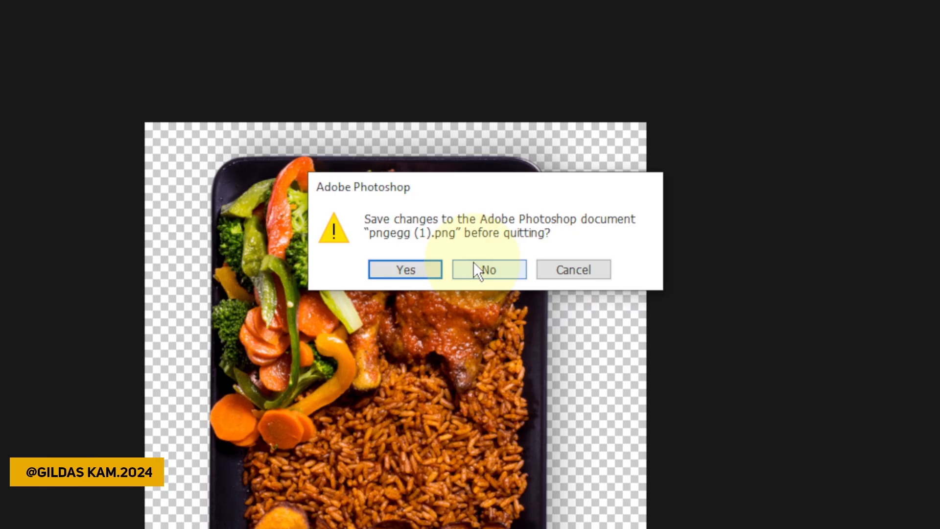
{"action": "left_click", "coordinate": [479, 269]}
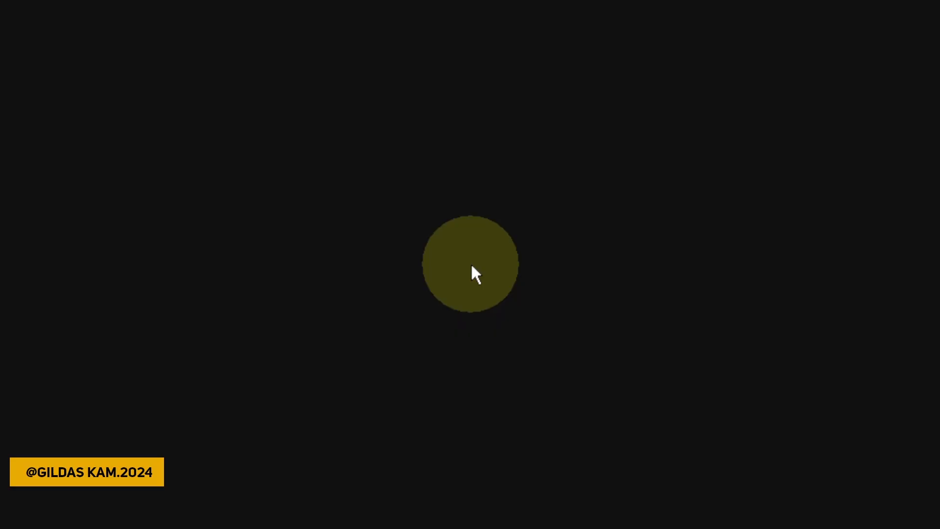
{"action": "mouse_move", "coordinate": [401, 512]}
{"action": "left_click", "coordinate": [342, 417]}
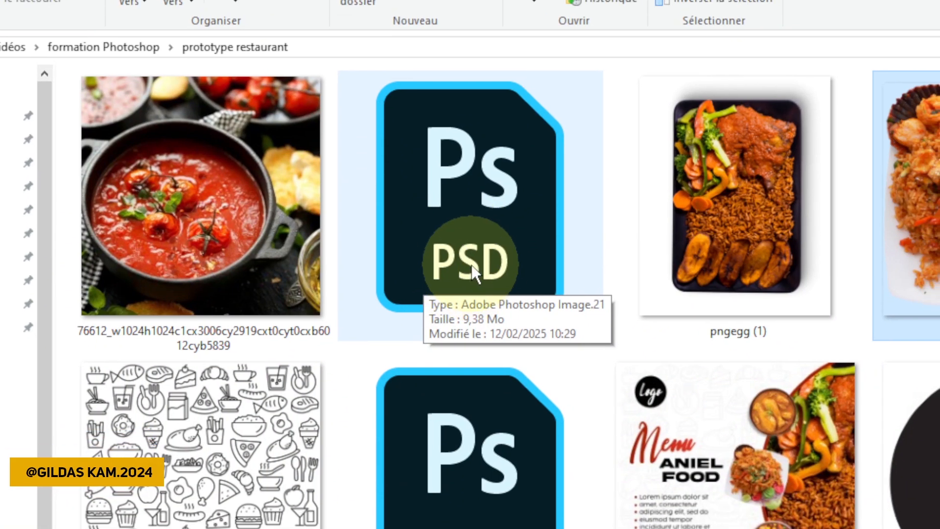
{"action": "double_click", "coordinate": [473, 273]}
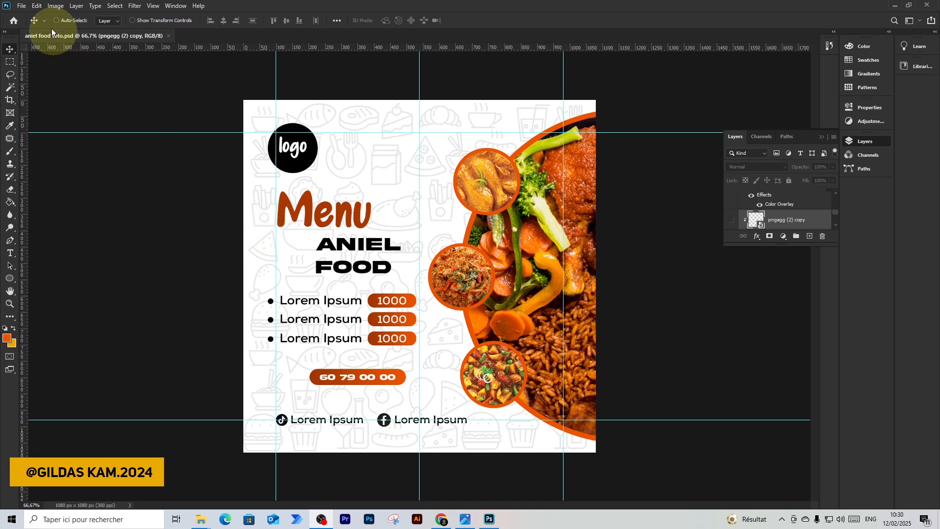
Save a JPEG copy of the flyer as "aniel food tuto" in the prototype restaurant folder, at High quality 8 with Baseline ("Standard") format.
{"action": "left_click", "coordinate": [22, 6]}
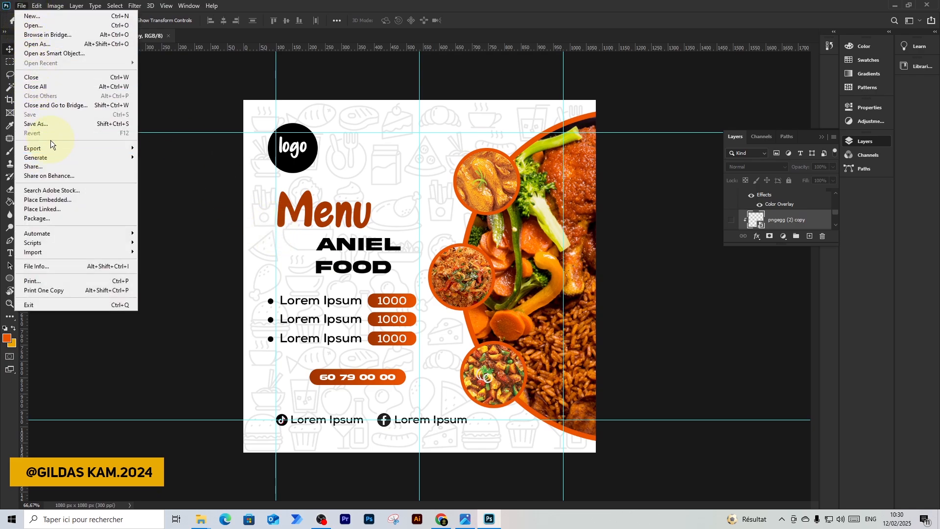
{"action": "mouse_move", "coordinate": [46, 148]}
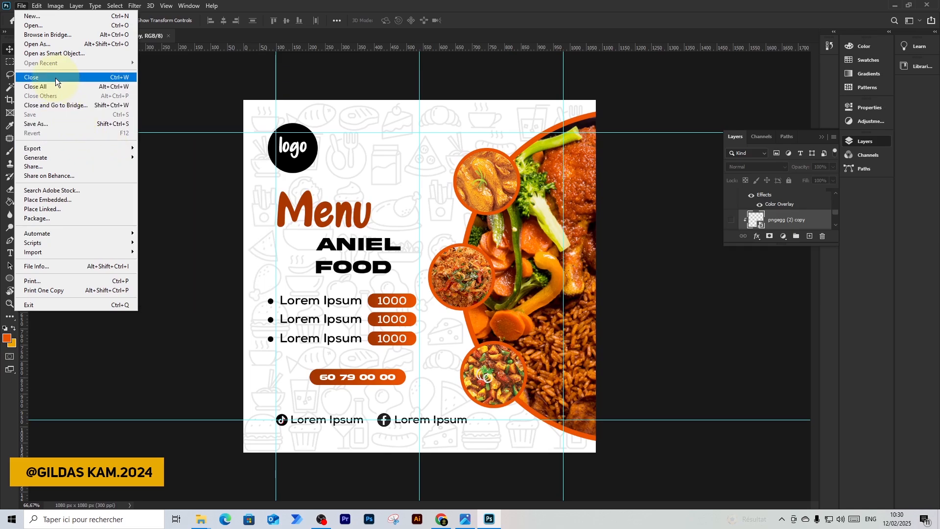
{"action": "left_click", "coordinate": [67, 124]}
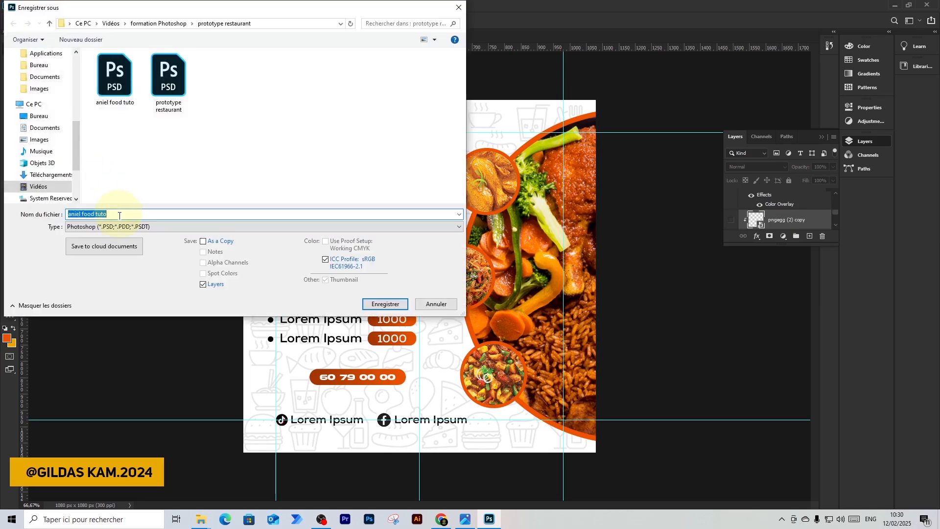
{"action": "left_click", "coordinate": [112, 227]}
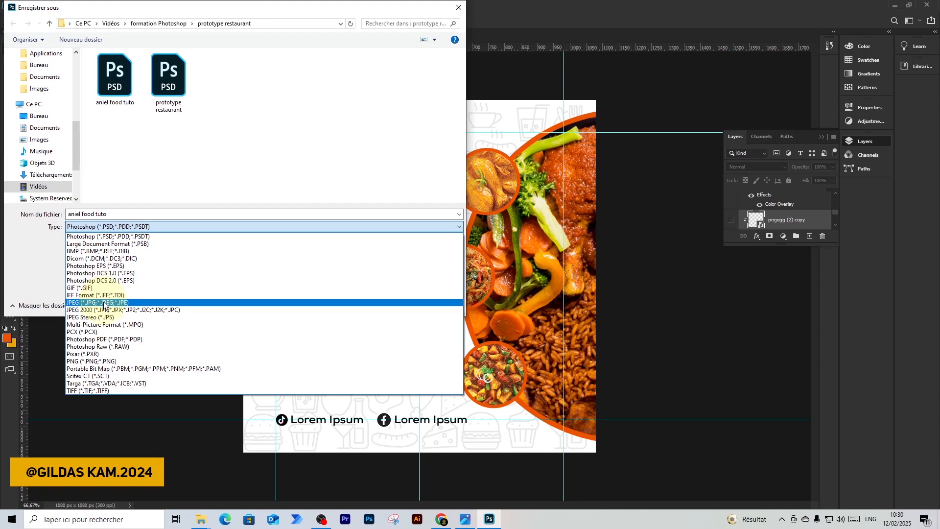
{"action": "left_click", "coordinate": [104, 303]}
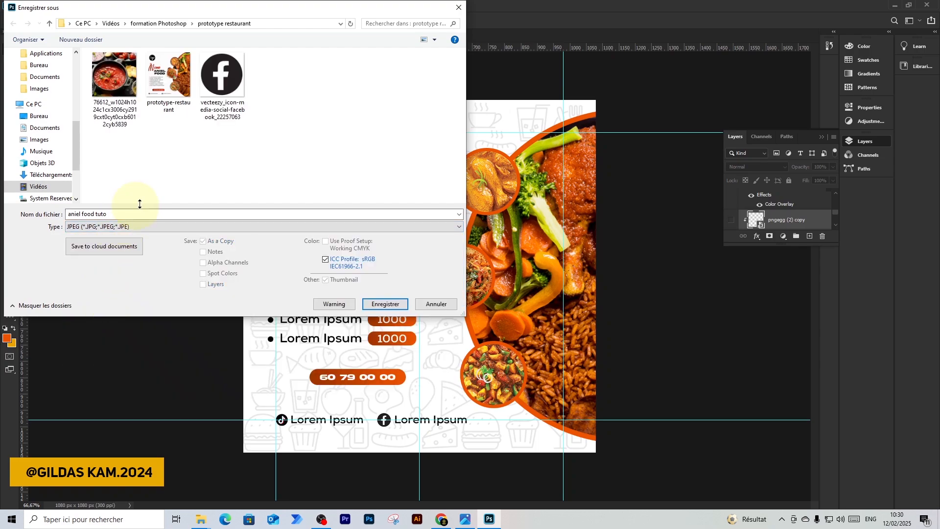
{"action": "left_click", "coordinate": [390, 303]}
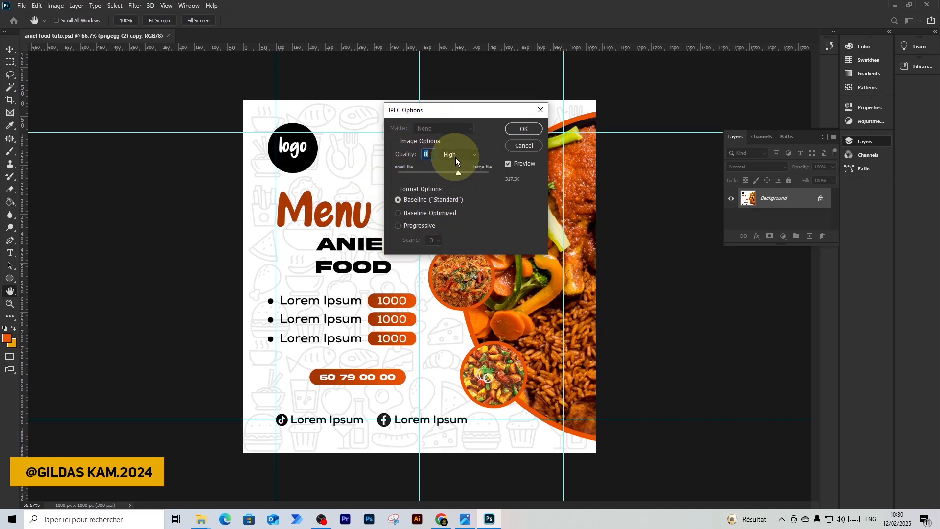
{"action": "left_click", "coordinate": [522, 128]}
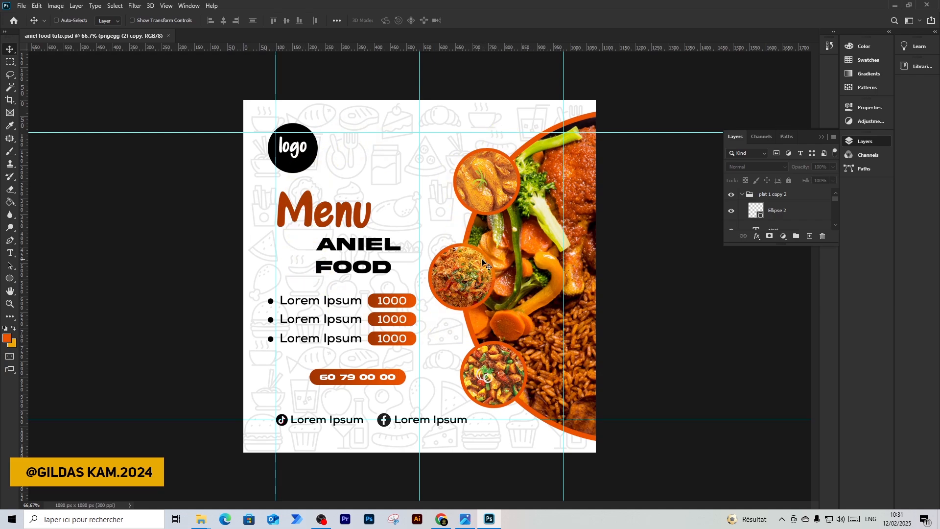
{"action": "left_click", "coordinate": [442, 246]}
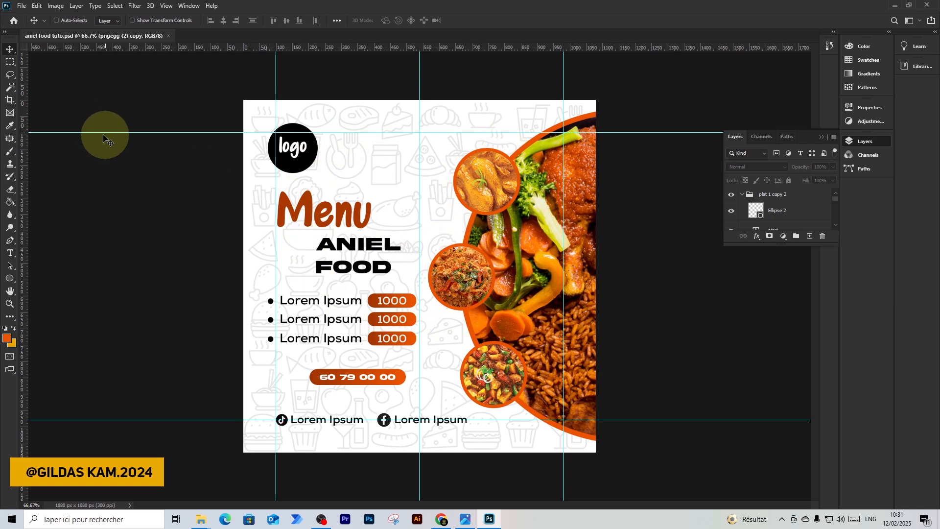
Export the flyer with Save for Web as a JPEG, High quality 60, 1080 x 1080 px, named aniel-food-tuto in the prototype restaurant folder.
{"action": "left_click", "coordinate": [21, 6]}
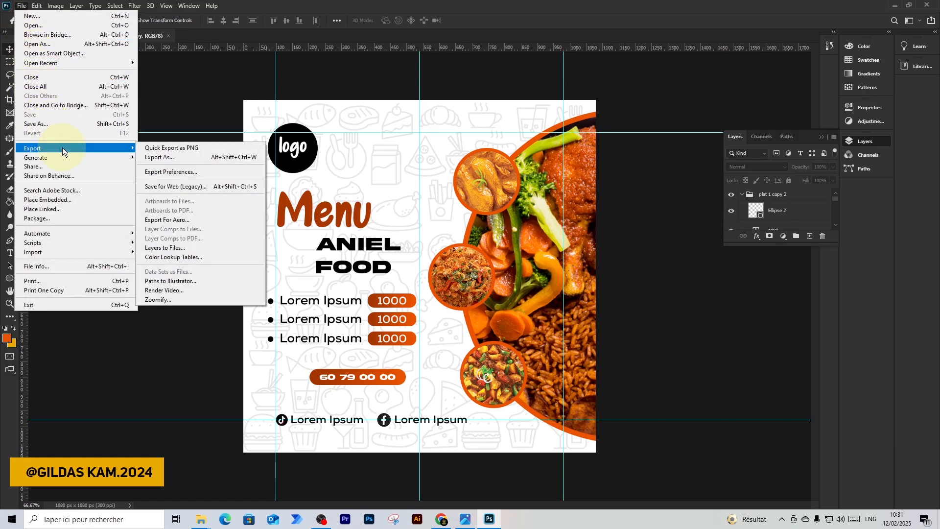
{"action": "left_click", "coordinate": [180, 186]}
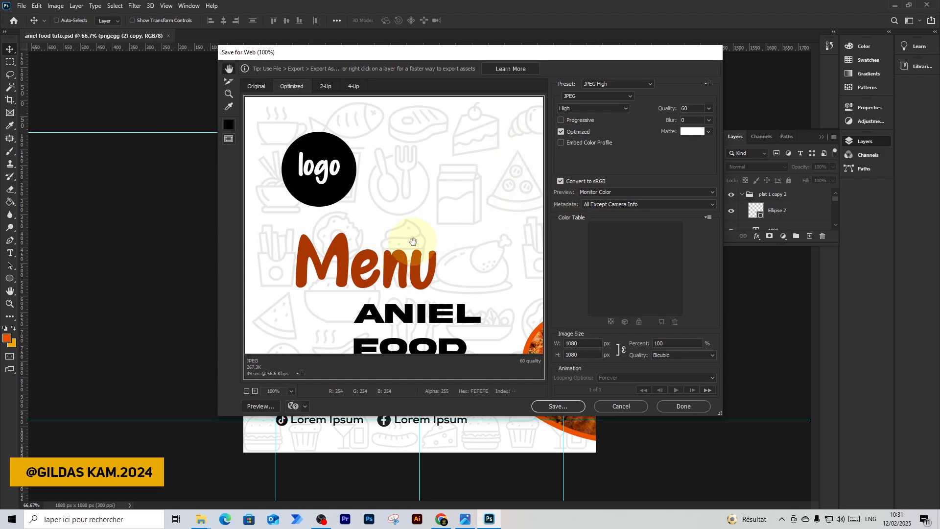
{"action": "left_click_drag", "start_coordinate": [412, 241], "coordinate": [271, 178]}
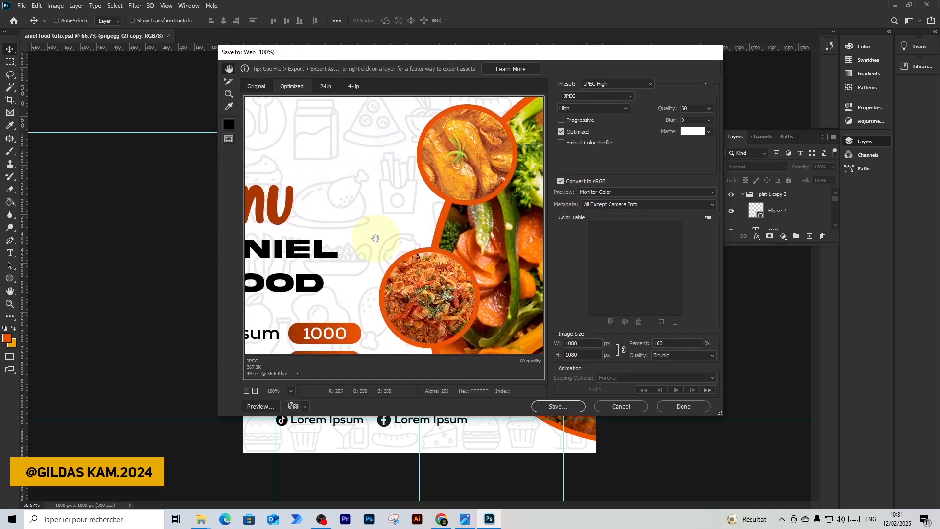
{"action": "left_click", "coordinate": [610, 97]}
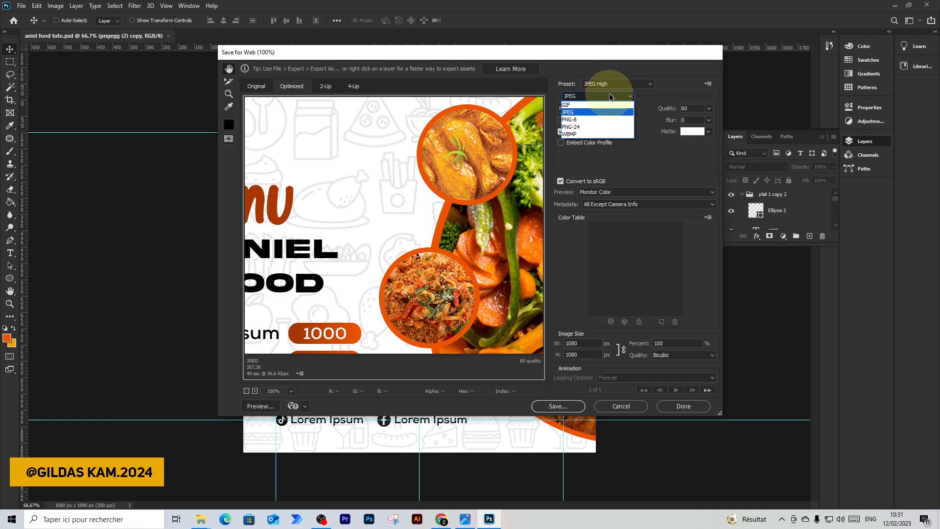
{"action": "left_click", "coordinate": [583, 112]}
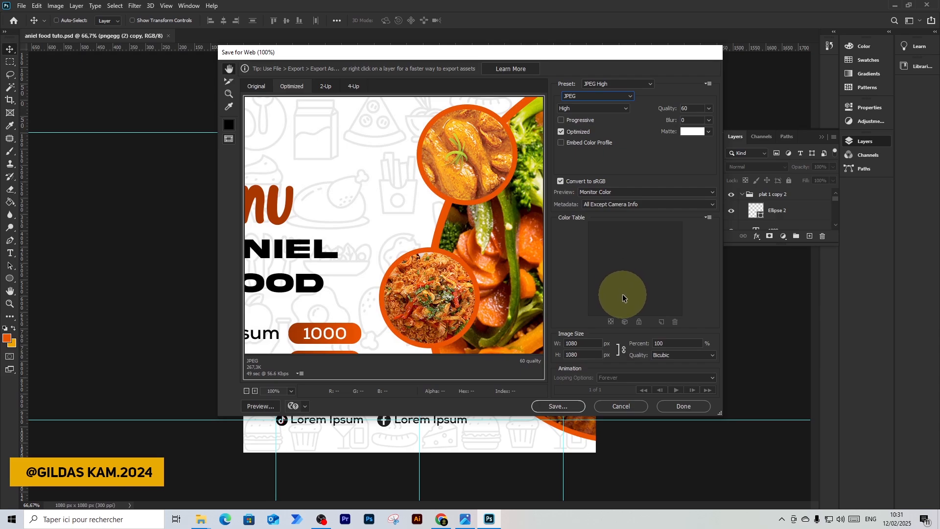
{"action": "left_click", "coordinate": [572, 405]}
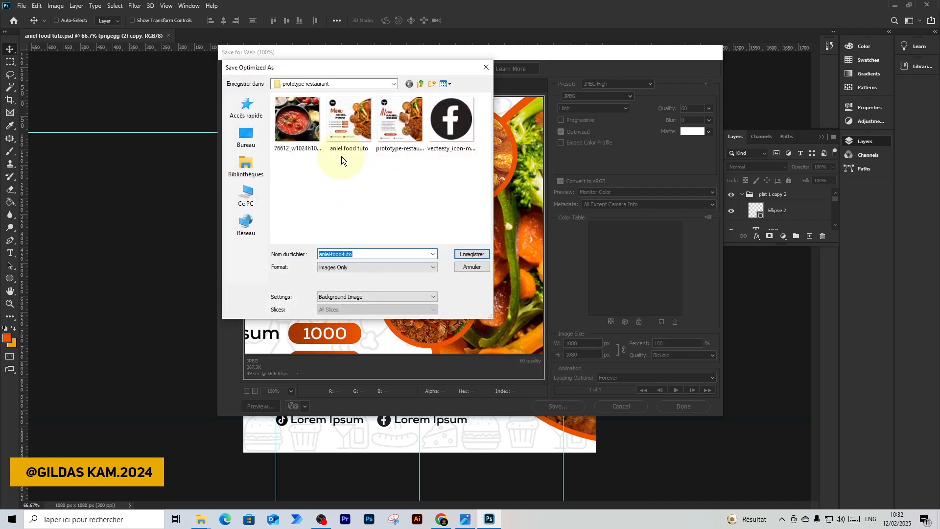
{"action": "left_click", "coordinate": [473, 257]}
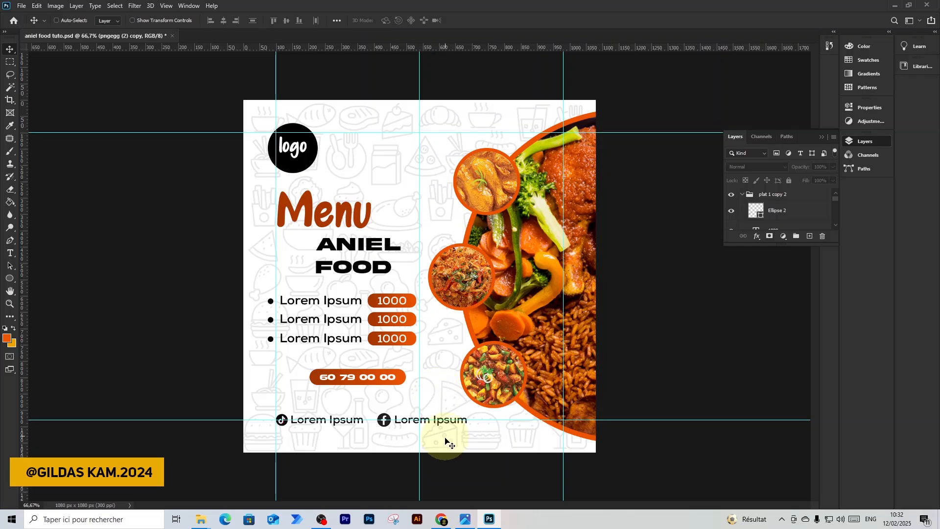
Switch to Chrome, search Google for "getintopc", and open the Get Into PC website to look over its home page.
{"action": "mouse_move", "coordinate": [443, 522]}
{"action": "left_click", "coordinate": [439, 502]}
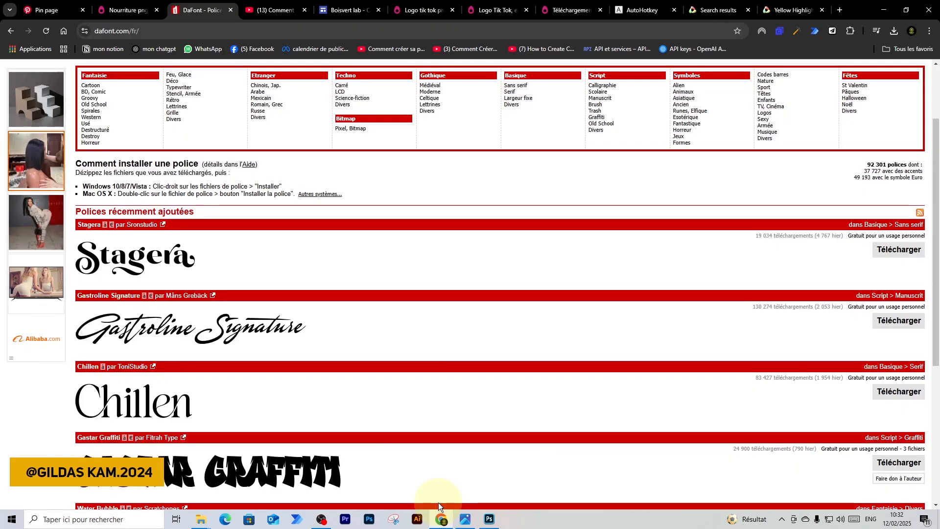
{"action": "left_click", "coordinate": [498, 10]}
{"action": "left_click", "coordinate": [483, 31]}
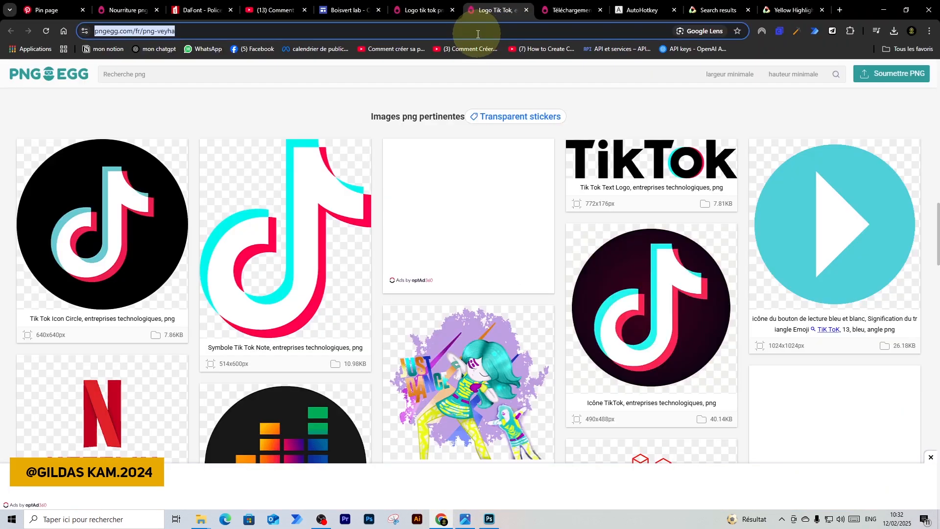
{"action": "type", "text": "getintopc"}
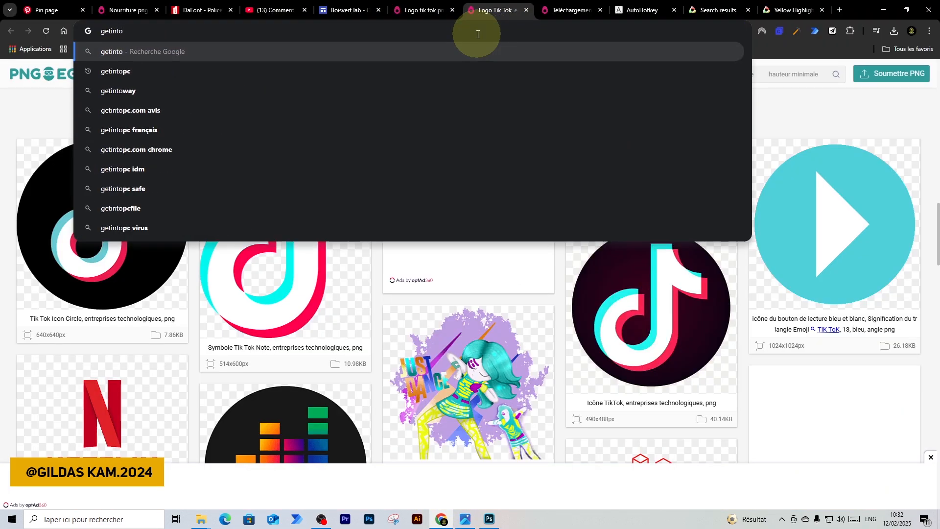
{"action": "key", "text": "Return"}
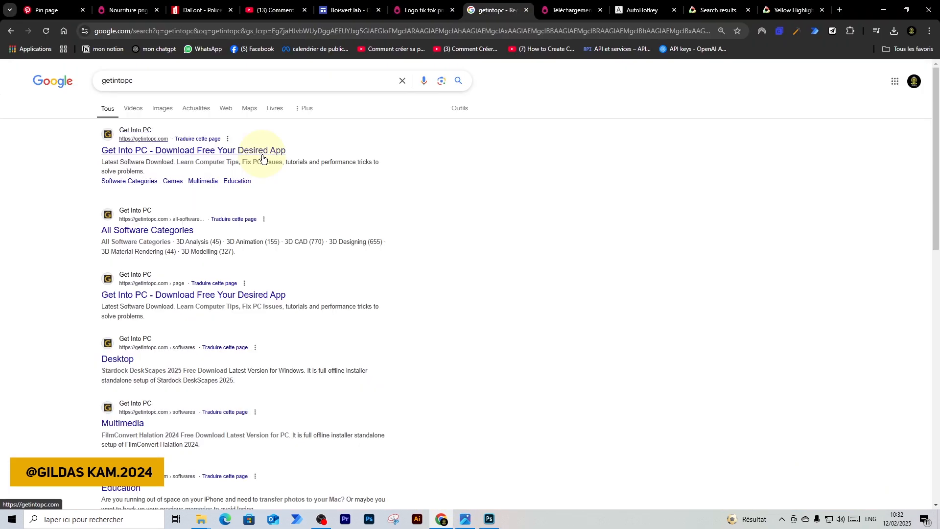
{"action": "left_click", "coordinate": [200, 154]}
{"action": "scroll", "coordinate": [343, 234], "scroll_direction": "down", "scroll_amount": 8}
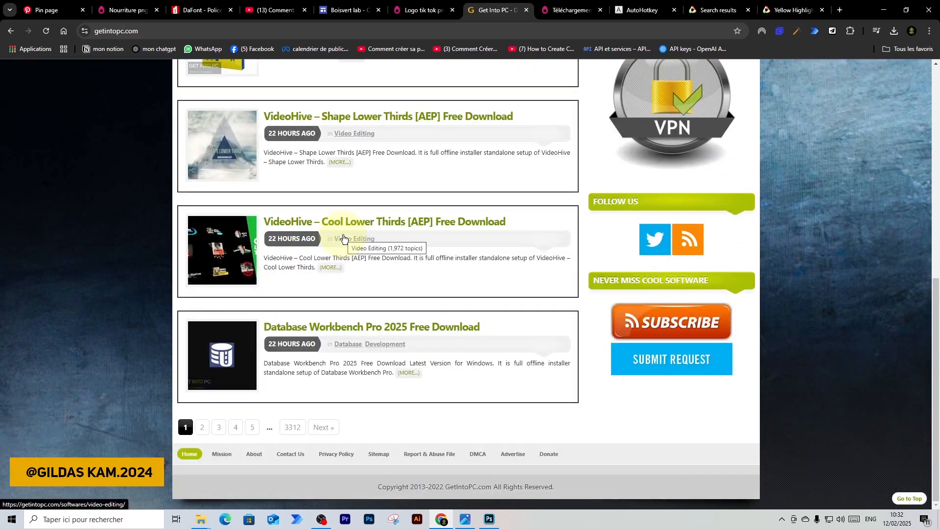
{"action": "scroll", "coordinate": [343, 237], "scroll_direction": "up", "scroll_amount": 10}
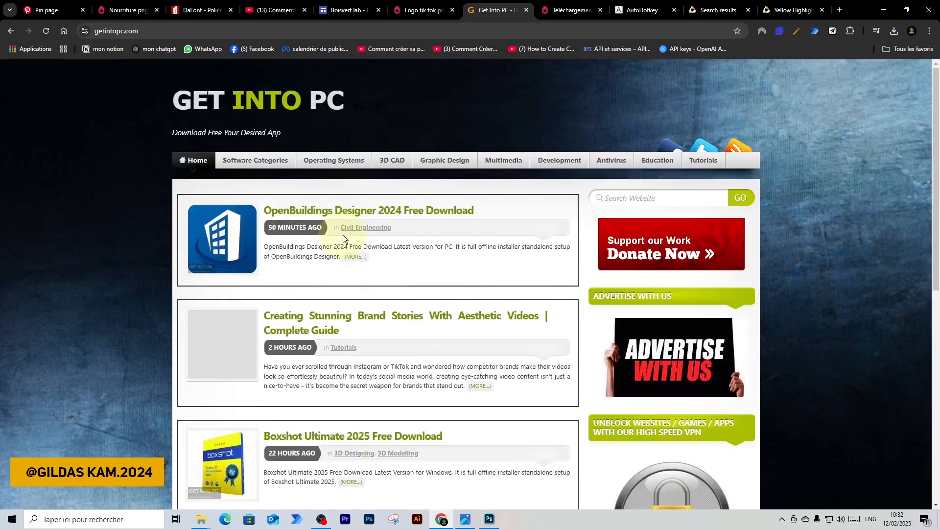
Search the Get Into PC site for "photoshop cc 2020", look over the results, and close the page.
{"action": "left_click", "coordinate": [607, 198]}
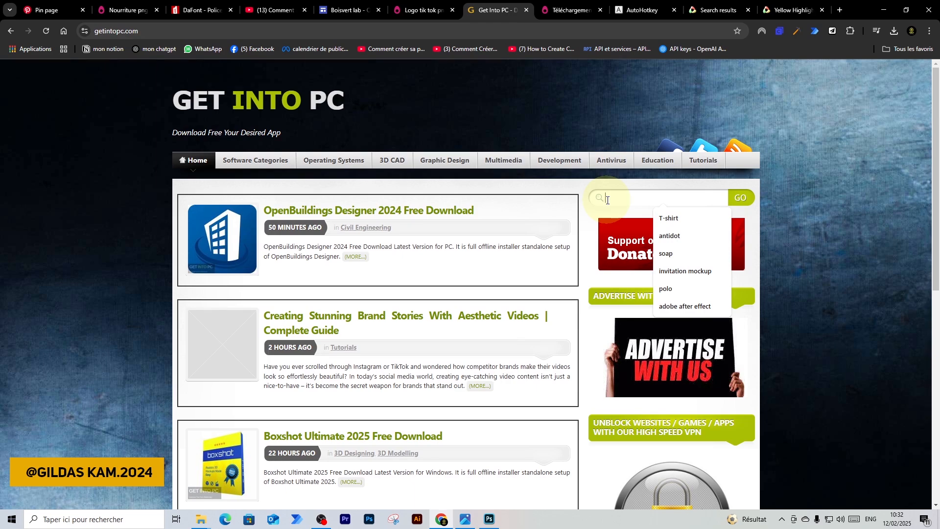
{"action": "type", "text": "photoshop"}
{"action": "key", "text": "Return"}
{"action": "type", "text": "cc 2020"}
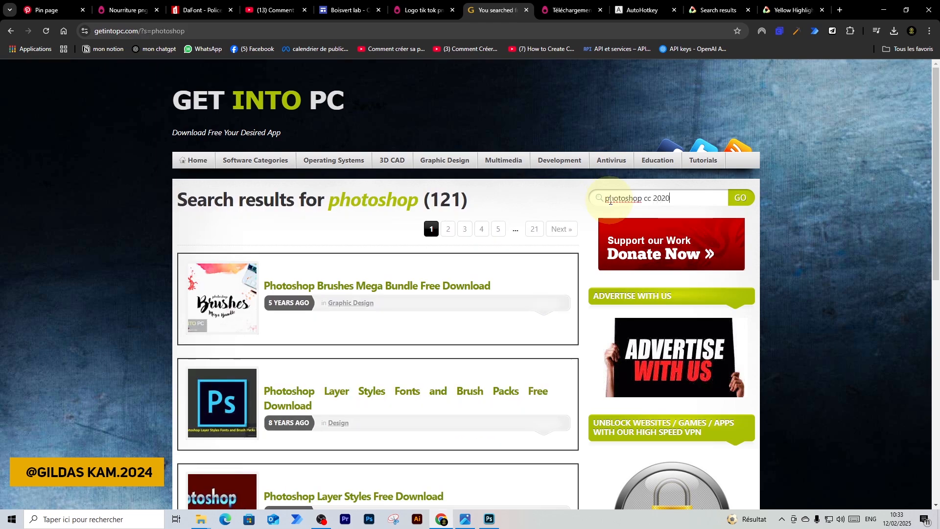
{"action": "key", "text": "Return"}
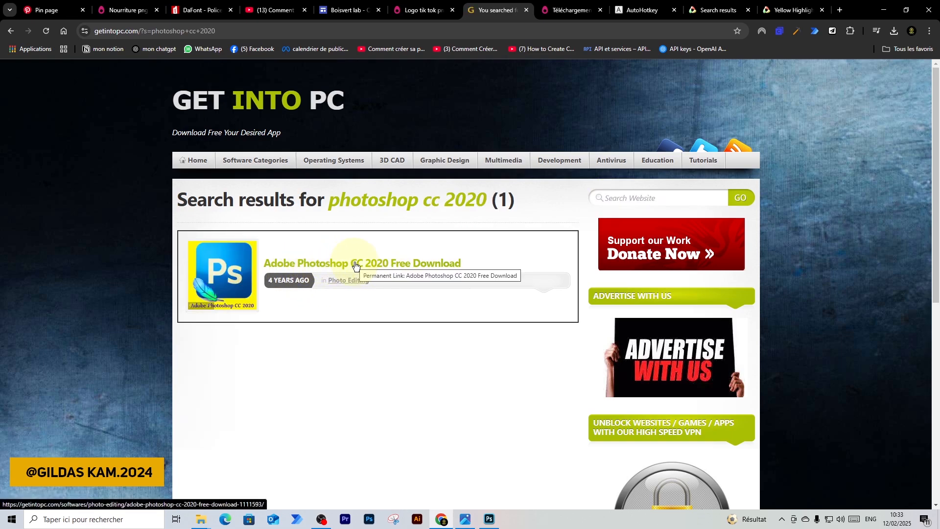
{"action": "scroll", "coordinate": [354, 313], "scroll_direction": "down", "scroll_amount": 8}
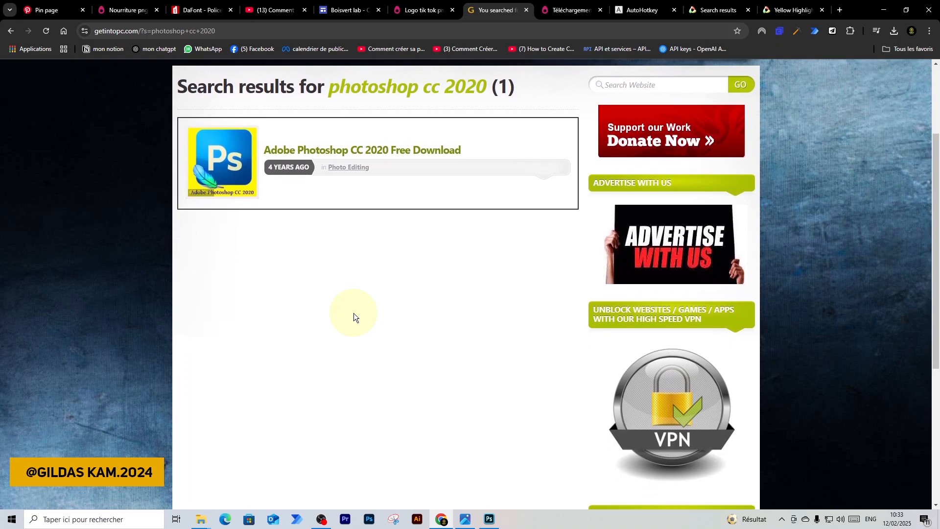
{"action": "scroll", "coordinate": [354, 312], "scroll_direction": "up", "scroll_amount": 8}
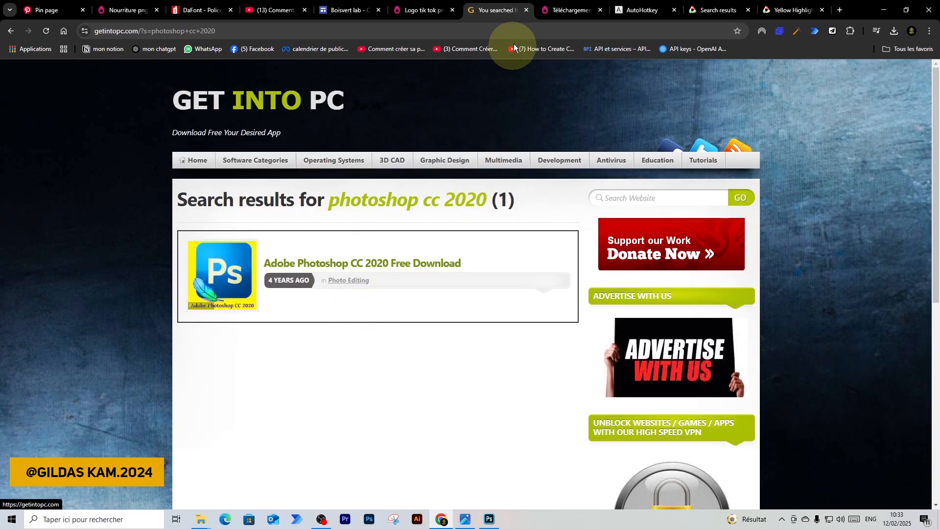
{"action": "left_click", "coordinate": [527, 10]}
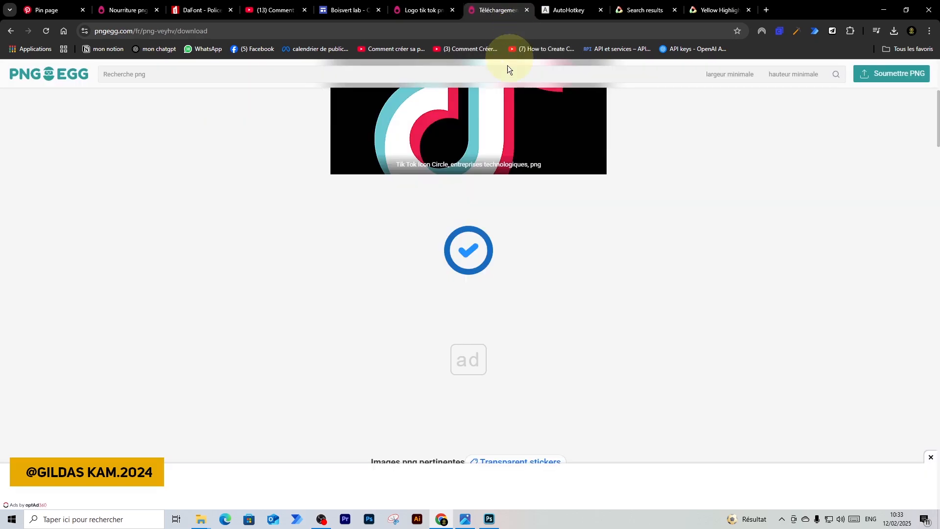
Open YouTube in place of the TikTok logo search page and search for the tutorial creator's channel name.
{"action": "left_click", "coordinate": [578, 11]}
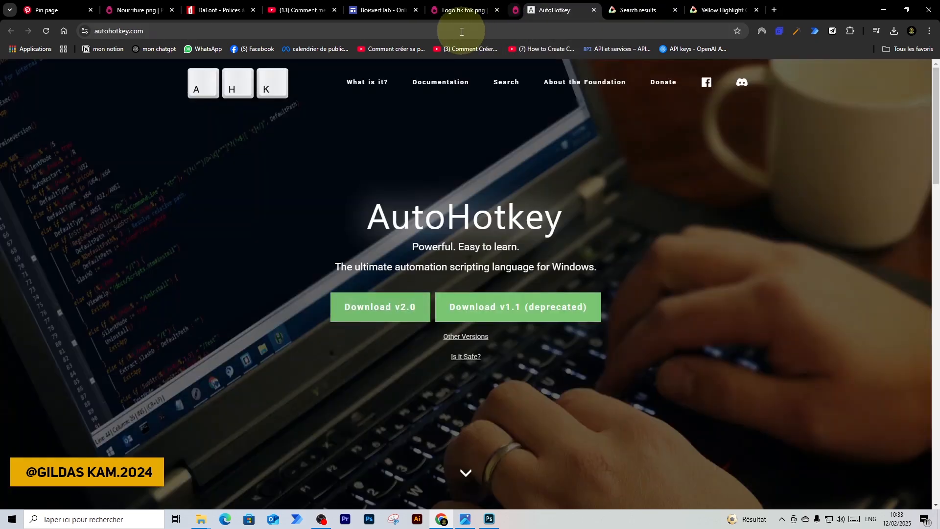
{"action": "left_click", "coordinate": [460, 13]}
{"action": "left_click", "coordinate": [443, 27]}
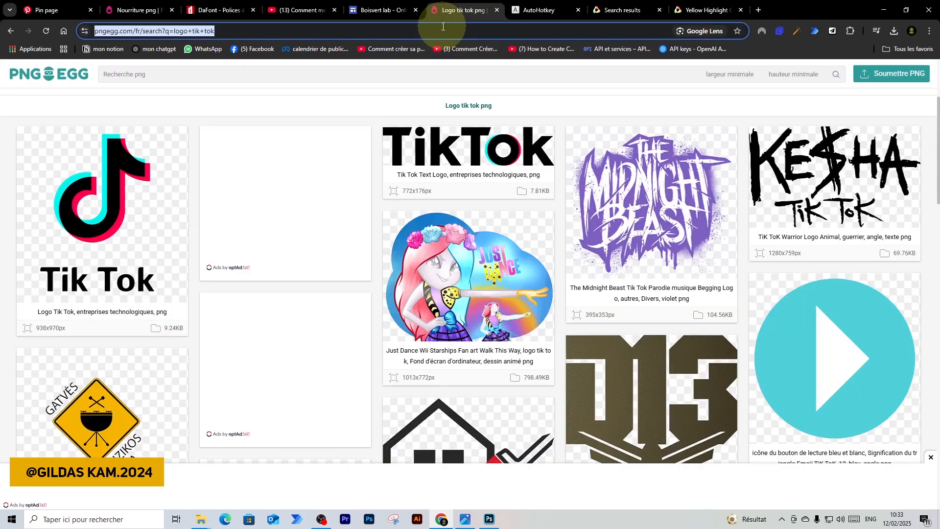
{"action": "left_click", "coordinate": [443, 74]}
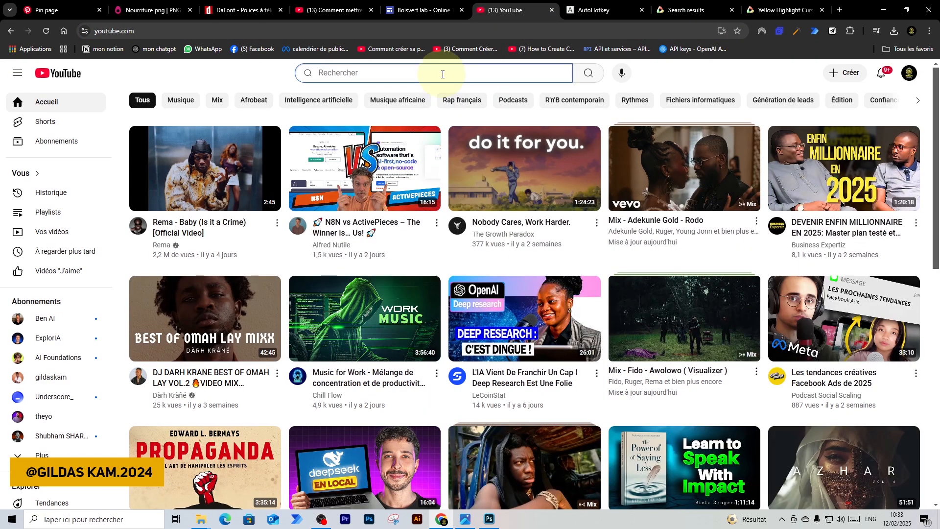
{"action": "type", "text": "gildqskq"}
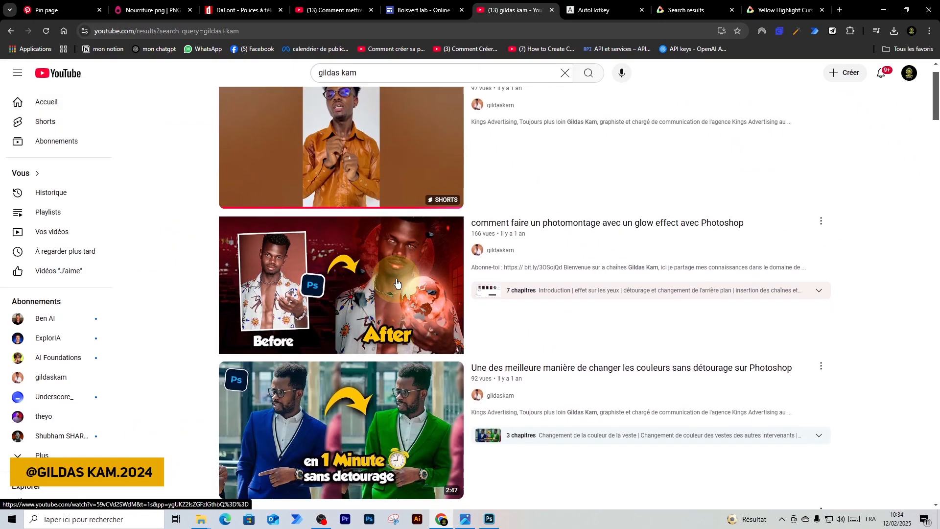
Open the video "comment faire un photomontage avec un glow effect avec Photoshop" and expand its full description.
{"action": "scroll", "coordinate": [507, 181], "scroll_direction": "down", "scroll_amount": 1}
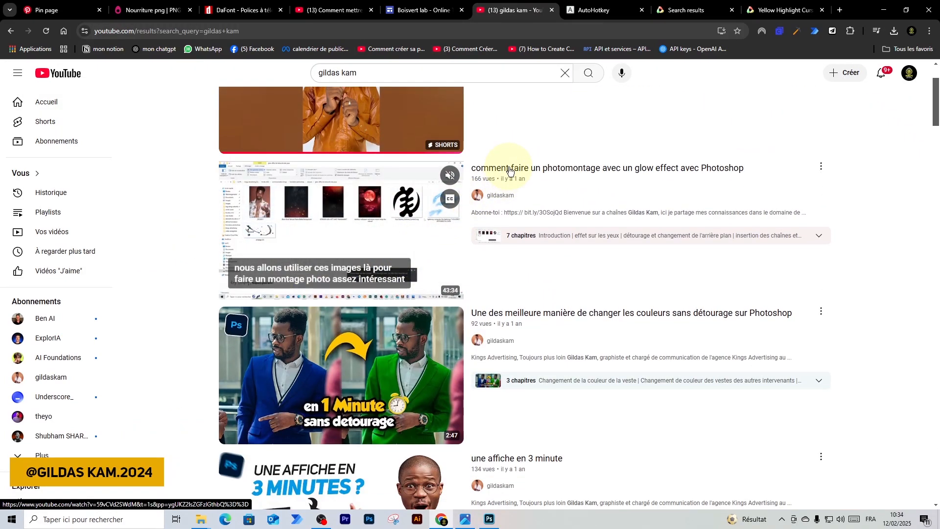
{"action": "left_click", "coordinate": [489, 168]}
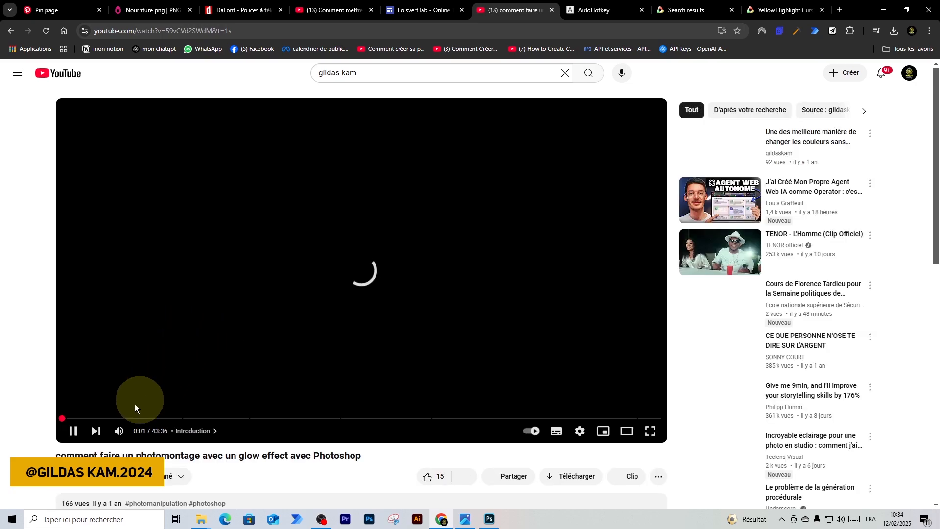
{"action": "scroll", "coordinate": [381, 377], "scroll_direction": "down", "scroll_amount": 4}
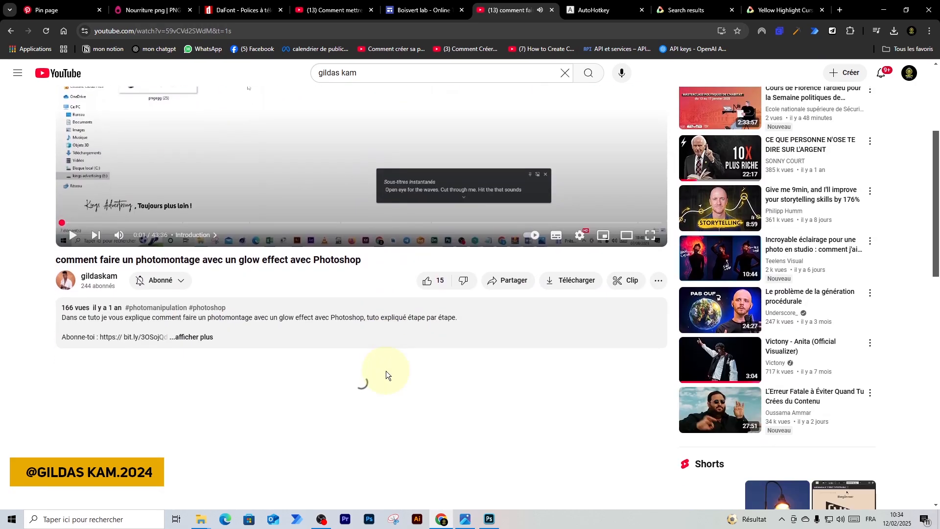
{"action": "left_click", "coordinate": [194, 338]}
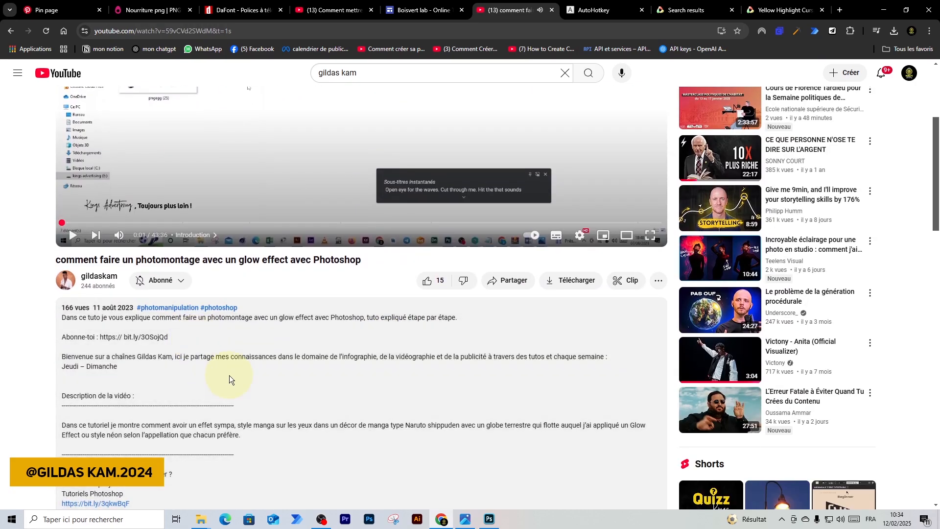
Look through the video description for the "Télécharger Photoshop" link and open it.
{"action": "scroll", "coordinate": [201, 370], "scroll_direction": "down", "scroll_amount": 10}
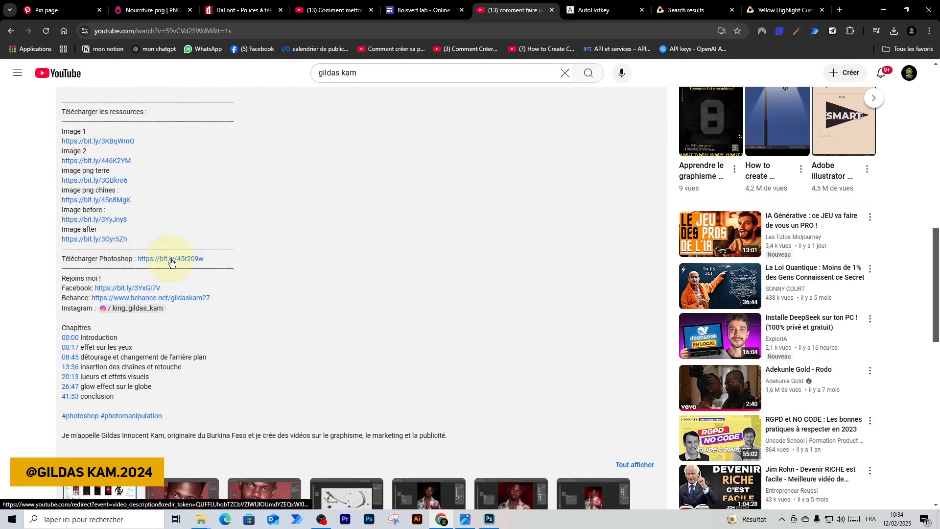
{"action": "scroll", "coordinate": [232, 268], "scroll_direction": "up", "scroll_amount": 13}
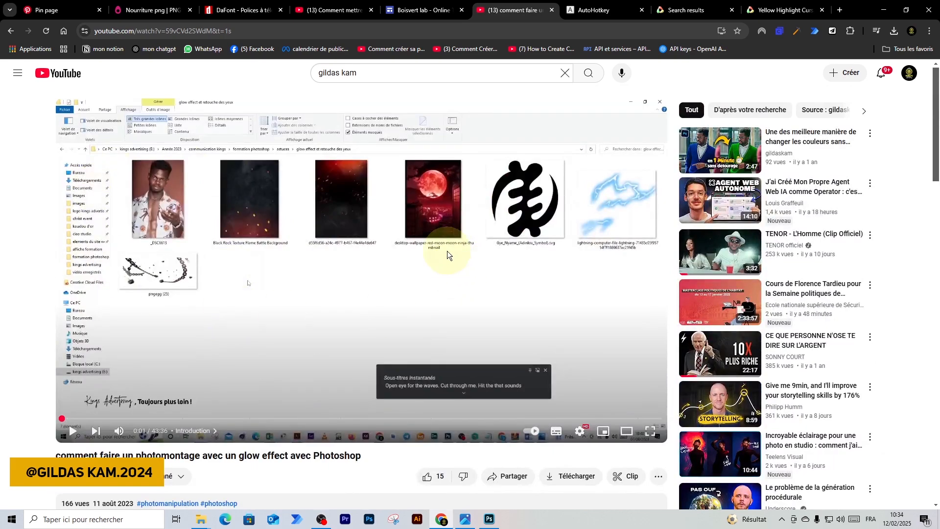
{"action": "scroll", "coordinate": [447, 251], "scroll_direction": "down", "scroll_amount": 7}
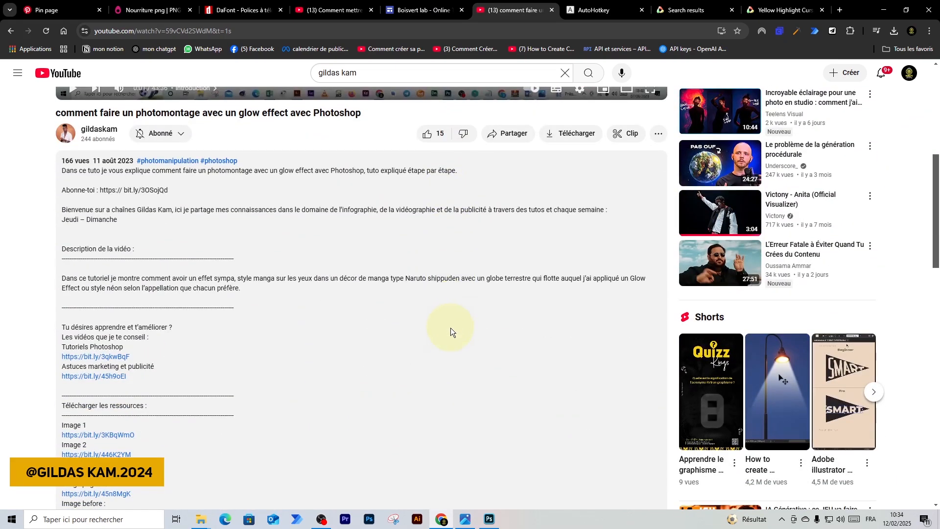
{"action": "scroll", "coordinate": [184, 409], "scroll_direction": "down", "scroll_amount": 3}
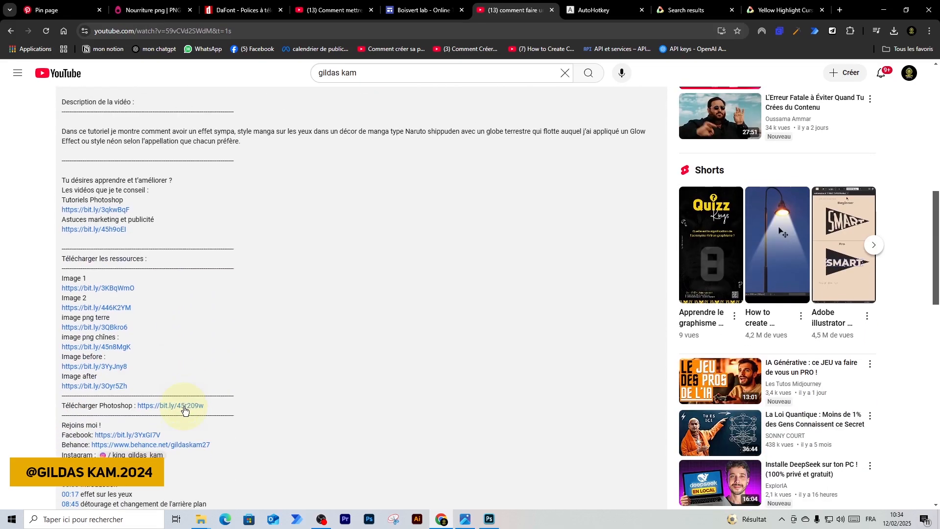
{"action": "scroll", "coordinate": [189, 383], "scroll_direction": "up", "scroll_amount": 2}
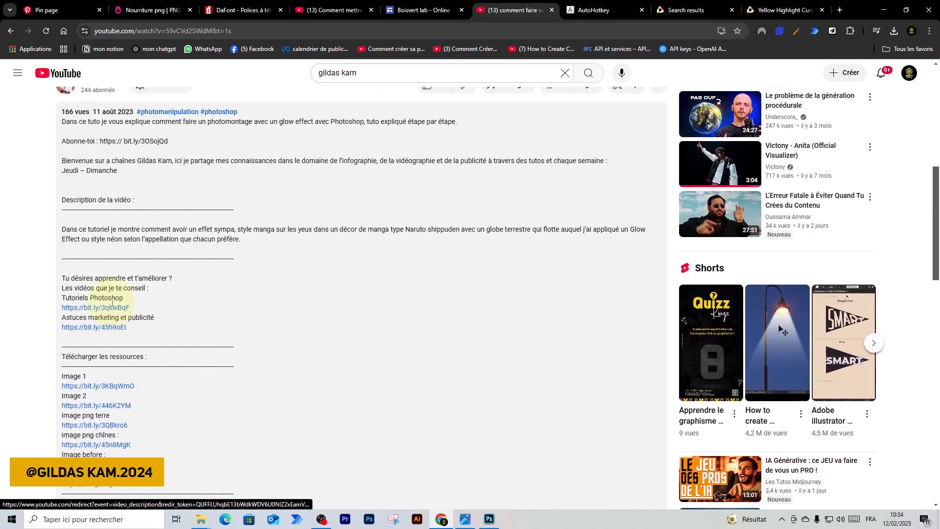
{"action": "scroll", "coordinate": [122, 294], "scroll_direction": "down", "scroll_amount": 5}
{"action": "scroll", "coordinate": [118, 235], "scroll_direction": "up", "scroll_amount": 1}
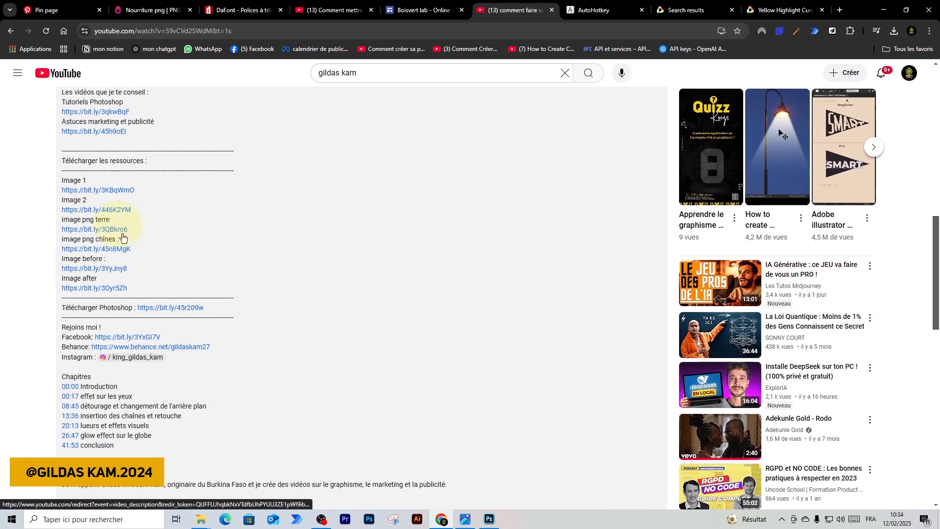
{"action": "left_click", "coordinate": [178, 307]}
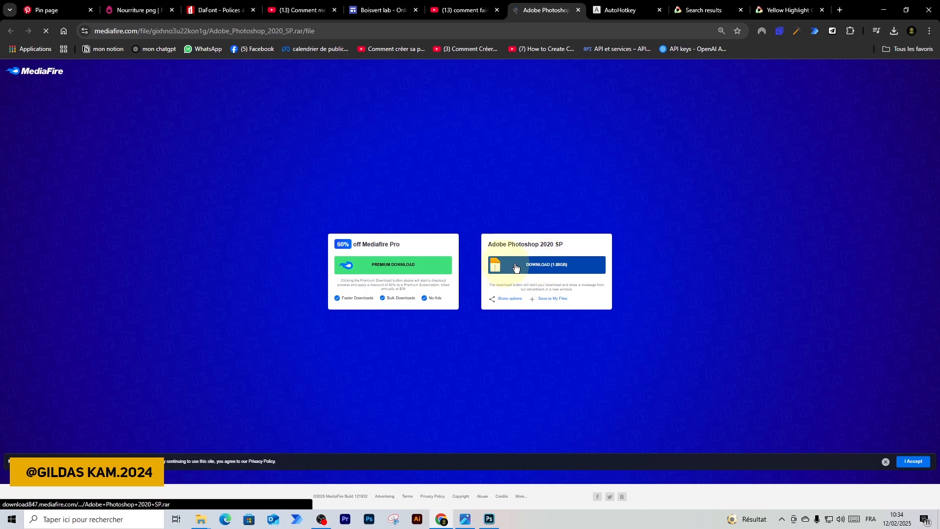
Start downloading the Adobe Photoshop 2020 SP archive from MediaFire, cancel it, and dismiss the recent downloads list.
{"action": "left_click", "coordinate": [547, 266]}
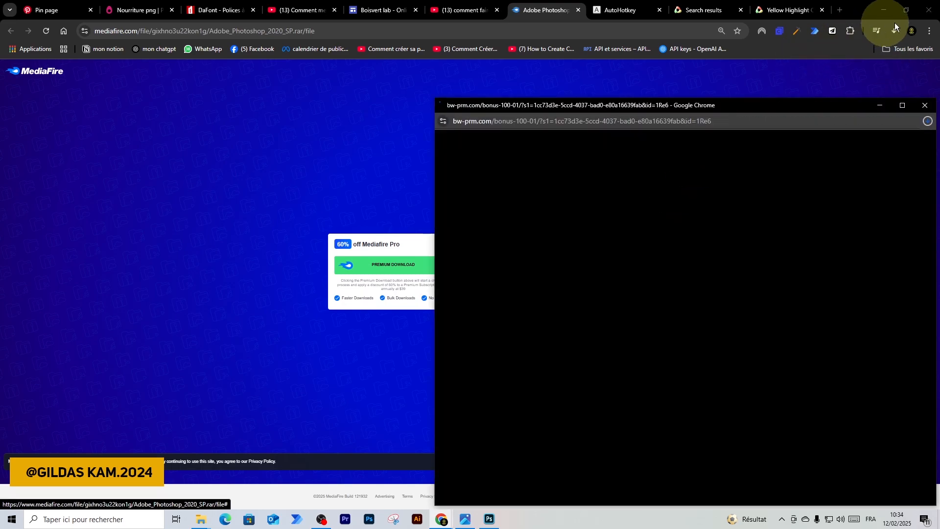
{"action": "left_click", "coordinate": [897, 31]}
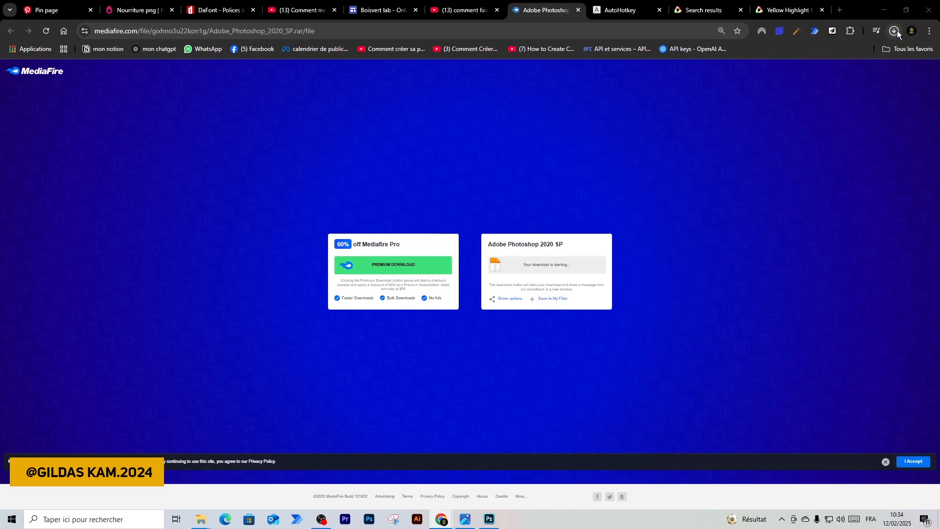
{"action": "left_click", "coordinate": [877, 74]}
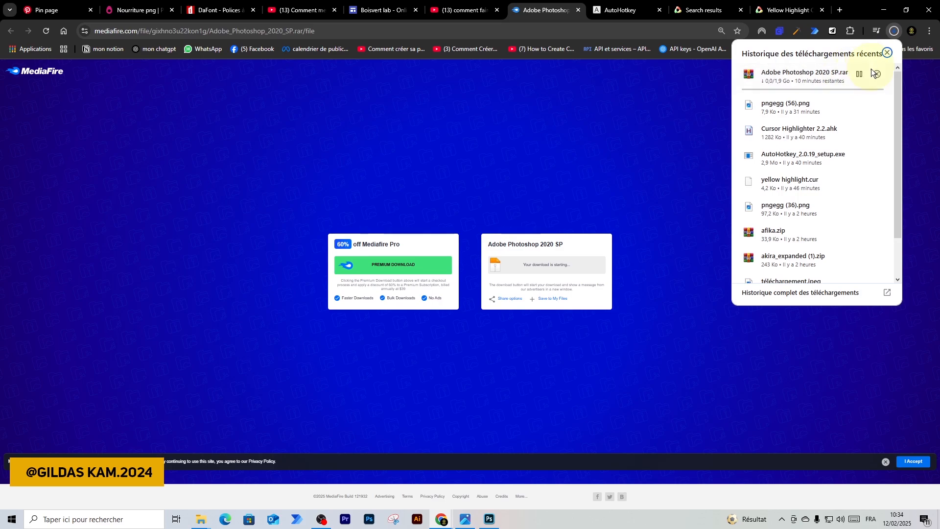
{"action": "left_click", "coordinate": [888, 52]}
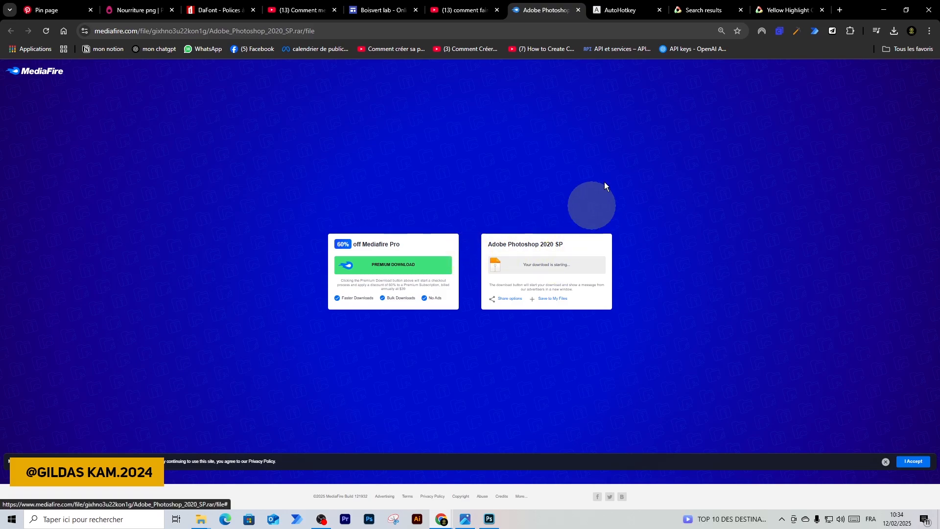
Close the MediaFire, AutoHotkey, RealWorld Graphics search and yellow highlight cursor pages, and bring up the other open windows.
{"action": "left_click", "coordinate": [579, 10]}
{"action": "left_click", "coordinate": [559, 12]}
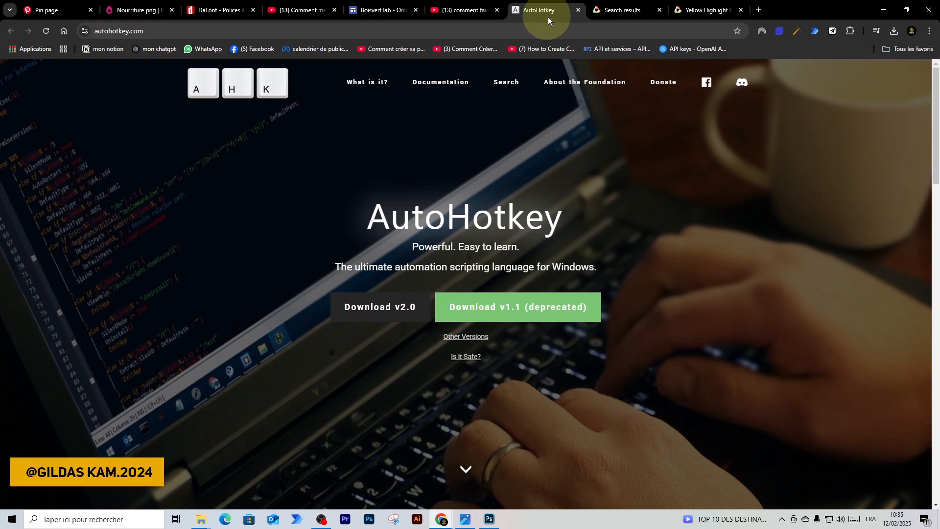
{"action": "left_click", "coordinate": [578, 11]}
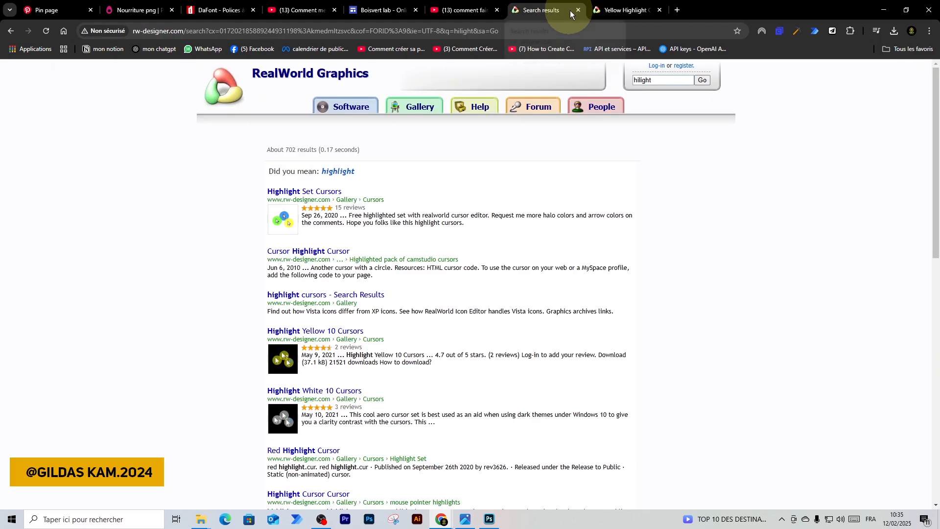
{"action": "left_click", "coordinate": [580, 10]}
{"action": "left_click", "coordinate": [579, 11]}
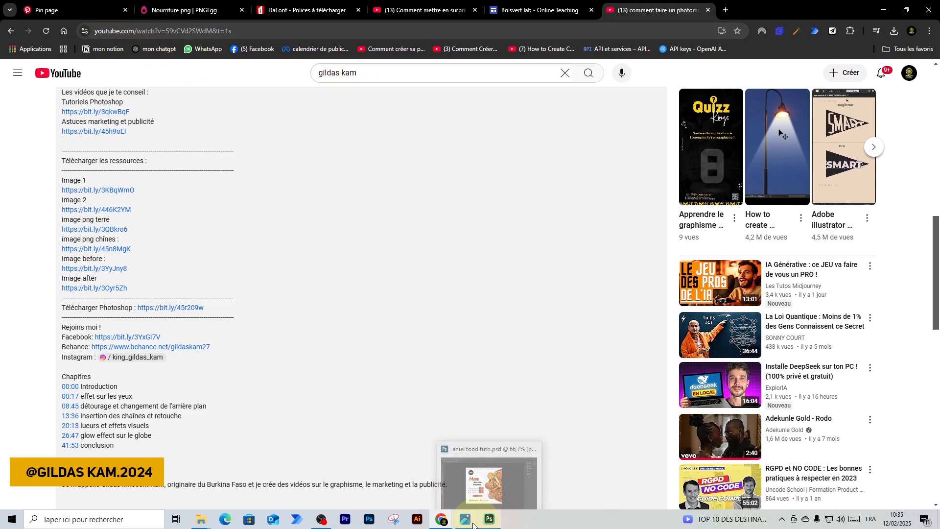
{"action": "key", "text": "alt+Tab"}
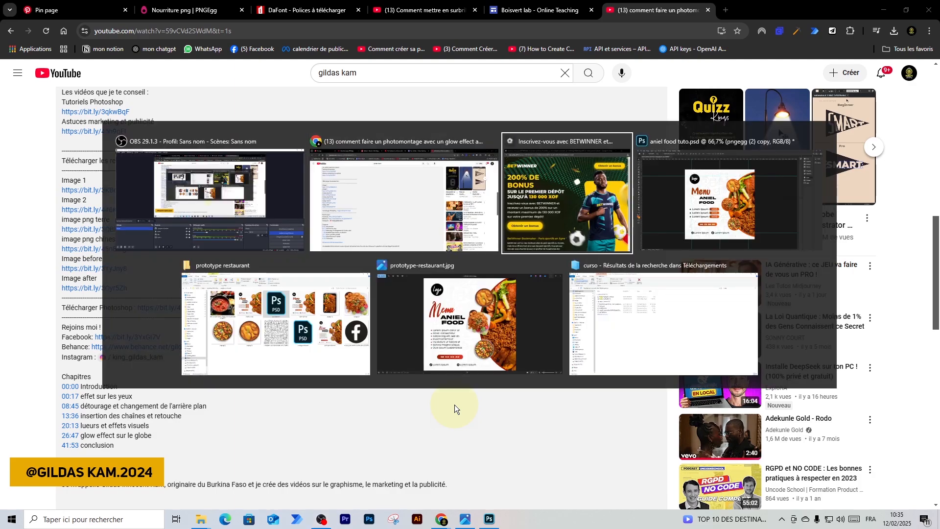
{"action": "left_click", "coordinate": [9, 76]}
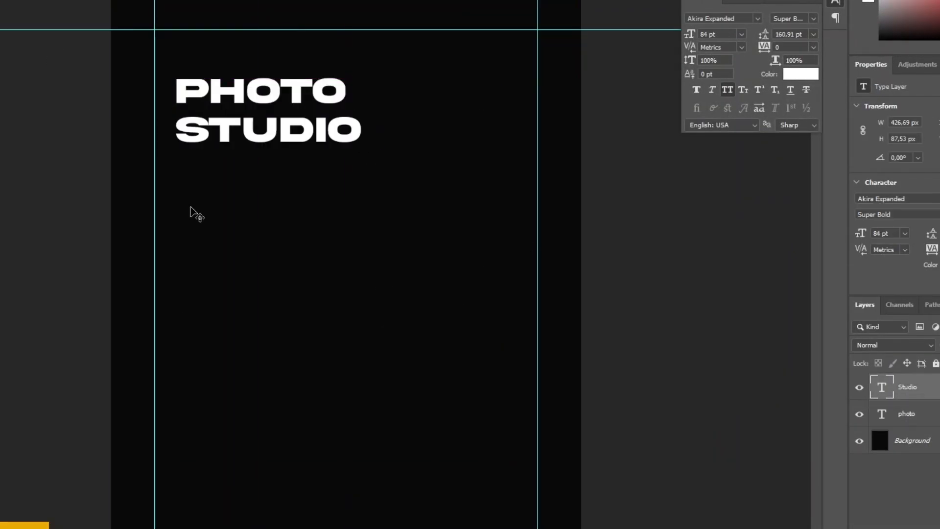
In Photoshop, draw a label rectangle below the PHOTO STUDIO title and give the middle portrait frame a white border.
{"action": "left_click_drag", "start_coordinate": [184, 187], "coordinate": [284, 209]}
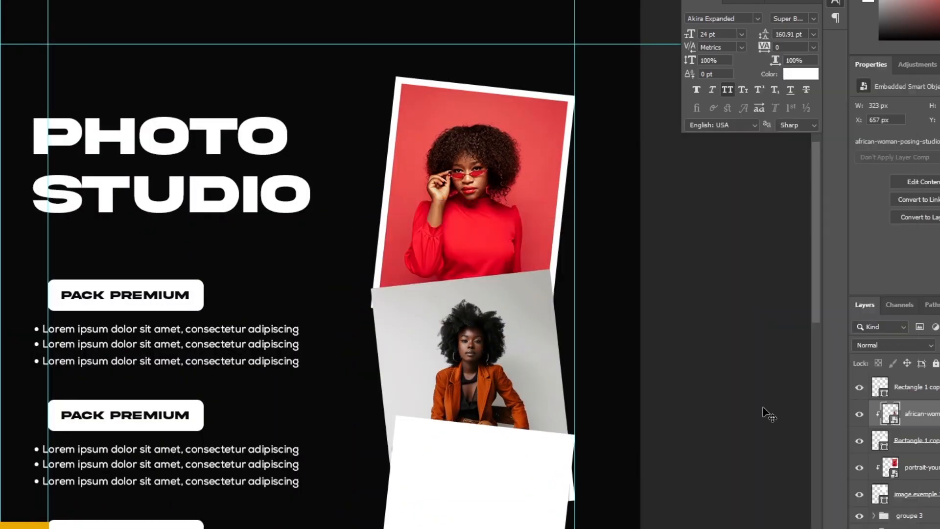
{"action": "right_click", "coordinate": [911, 441]}
{"action": "left_click", "coordinate": [745, 387]}
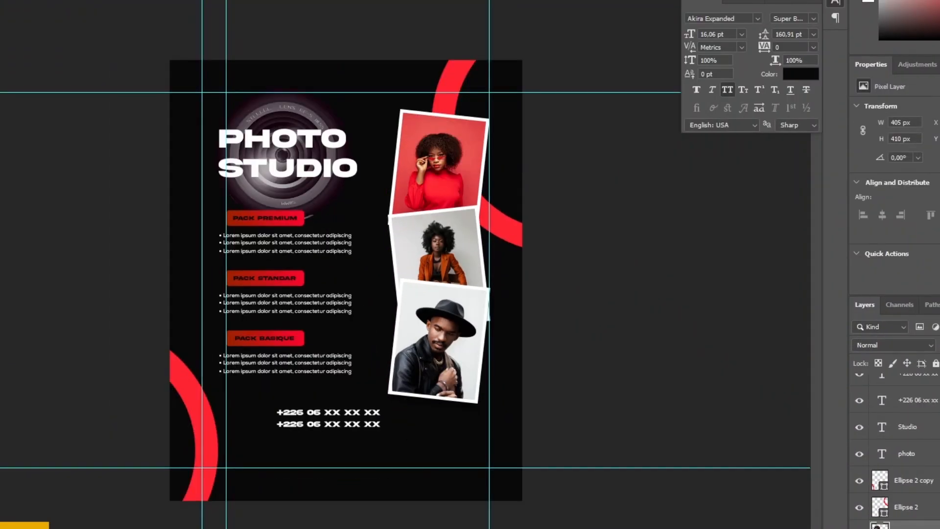
{"action": "scroll", "coordinate": [327, 268], "scroll_direction": "up", "scroll_amount": 2}
{"action": "left_click_drag", "start_coordinate": [264, 323], "coordinate": [387, 325]}
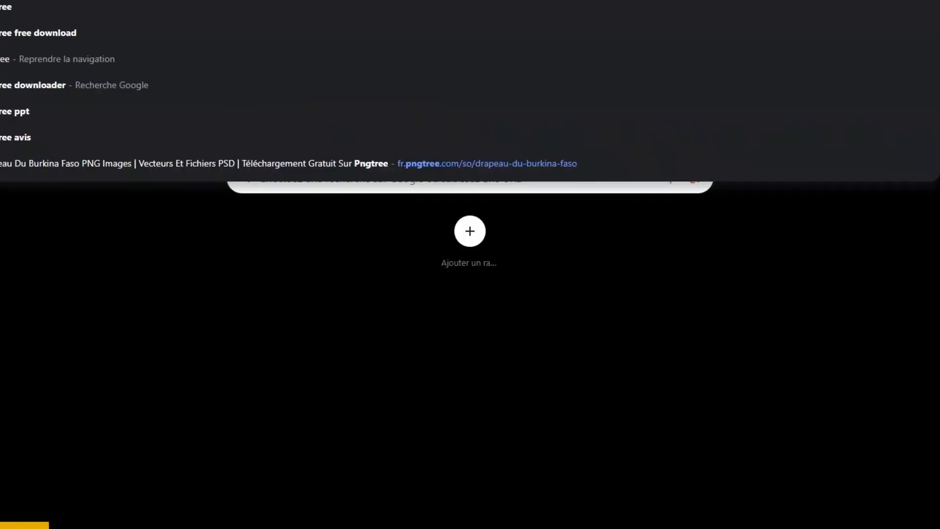